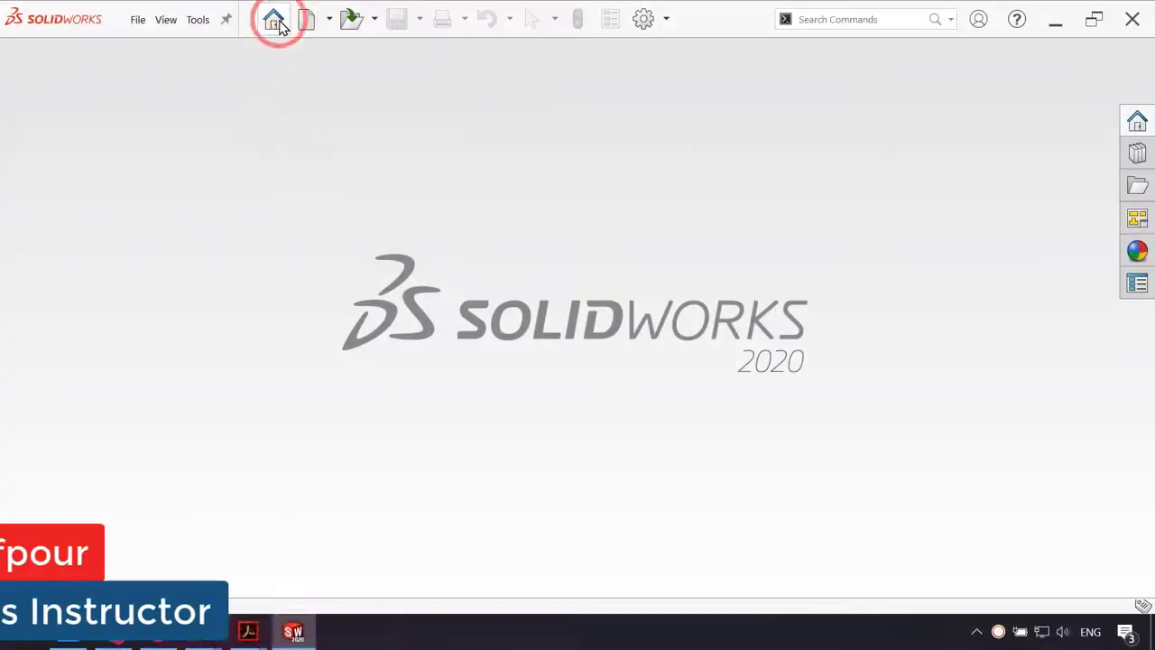
Step: Create a new blank SOLIDWORKS part document
{"action": "left_click", "coordinate": [306, 19]}
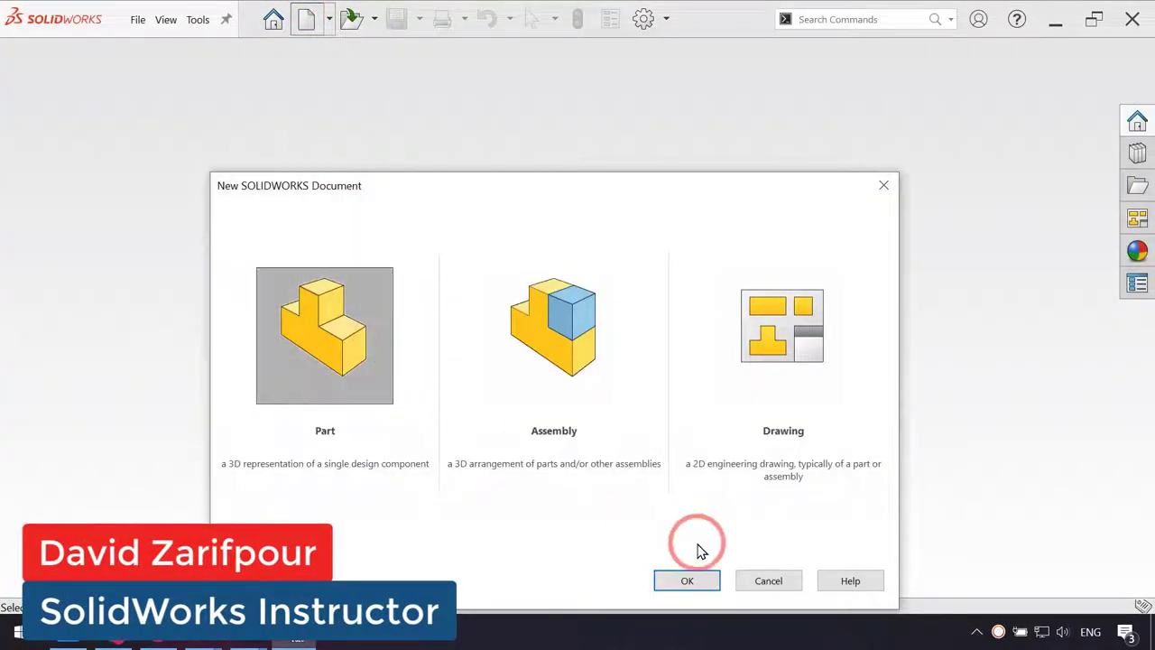
{"action": "left_click", "coordinate": [687, 581]}
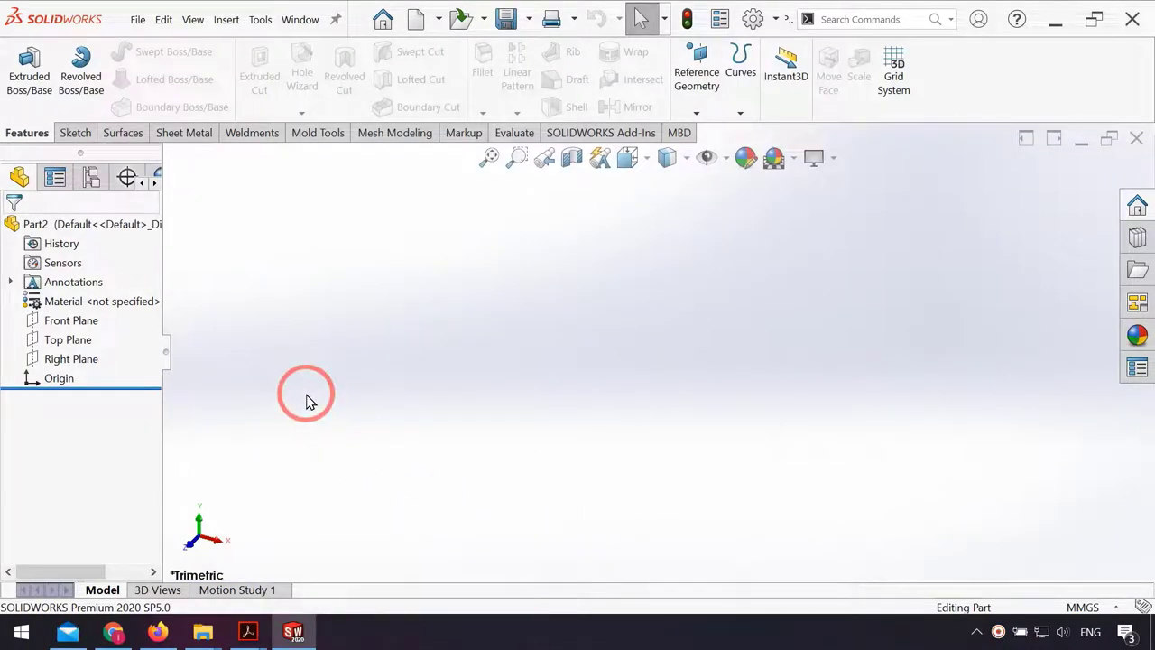
Step: Start a sketch on the Top Plane and draw an ellipse centred at the origin
{"action": "left_click", "coordinate": [67, 339]}
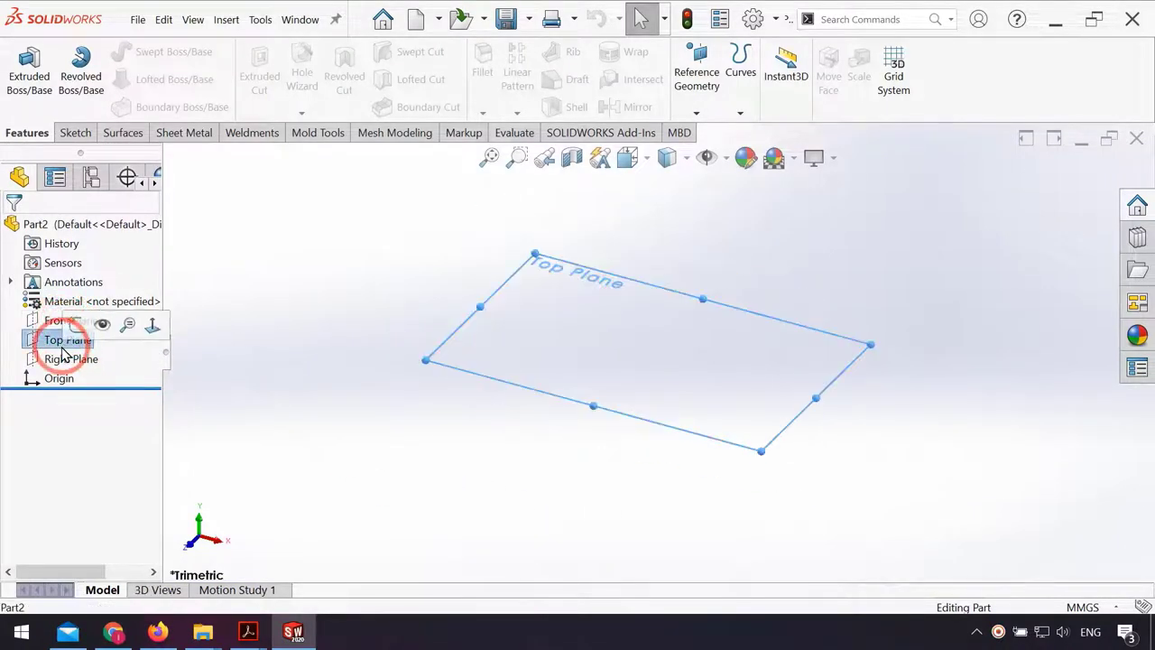
{"action": "left_click", "coordinate": [76, 325]}
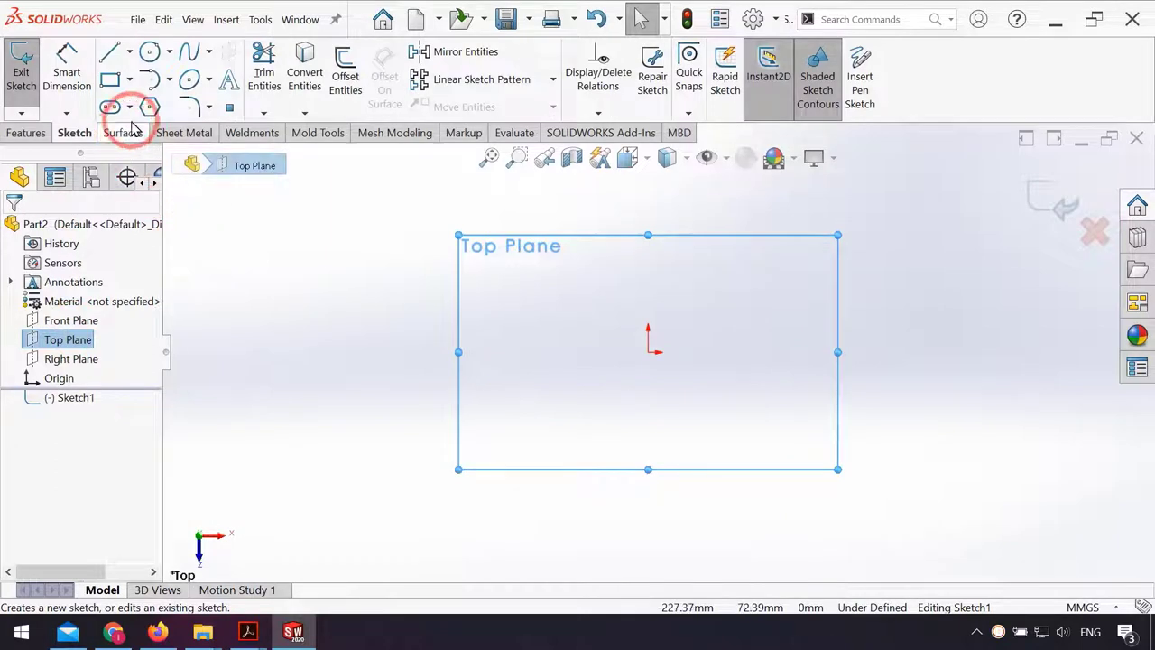
{"action": "left_click", "coordinate": [193, 81]}
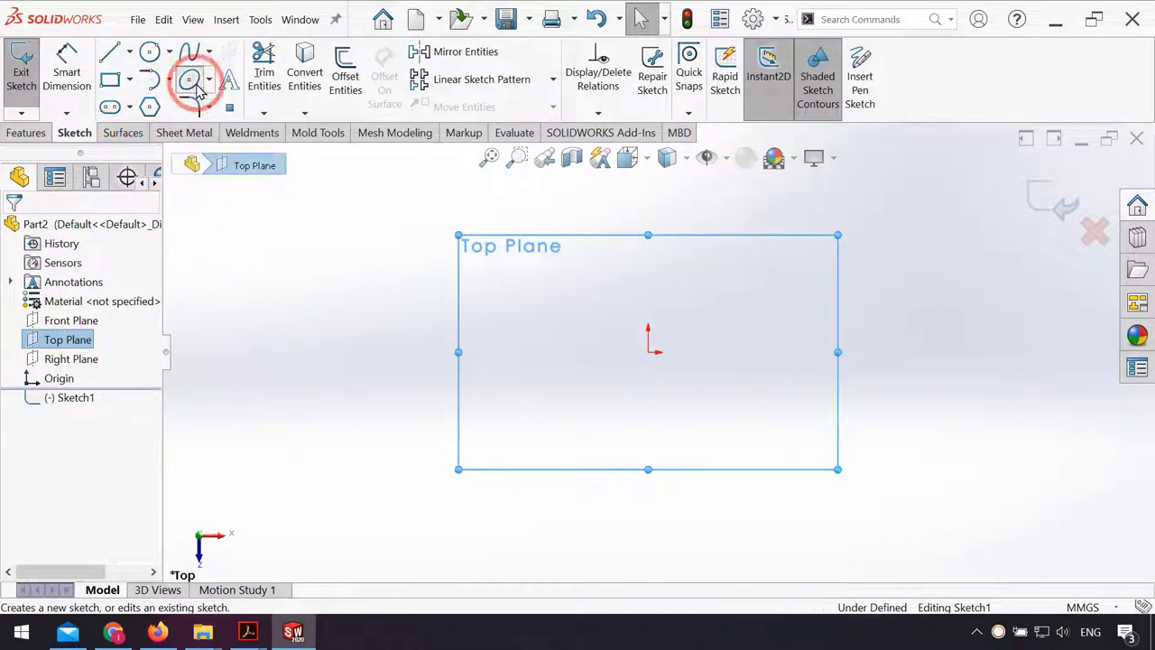
{"action": "left_click", "coordinate": [648, 352]}
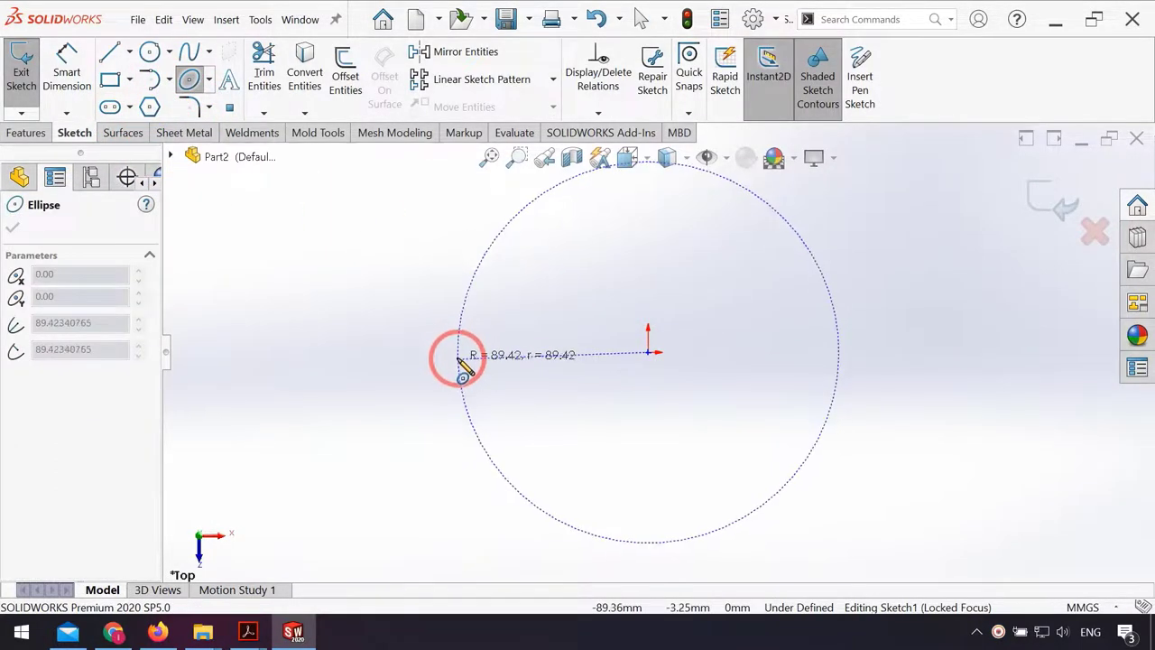
{"action": "left_click", "coordinate": [461, 352]}
{"action": "left_click", "coordinate": [642, 250]}
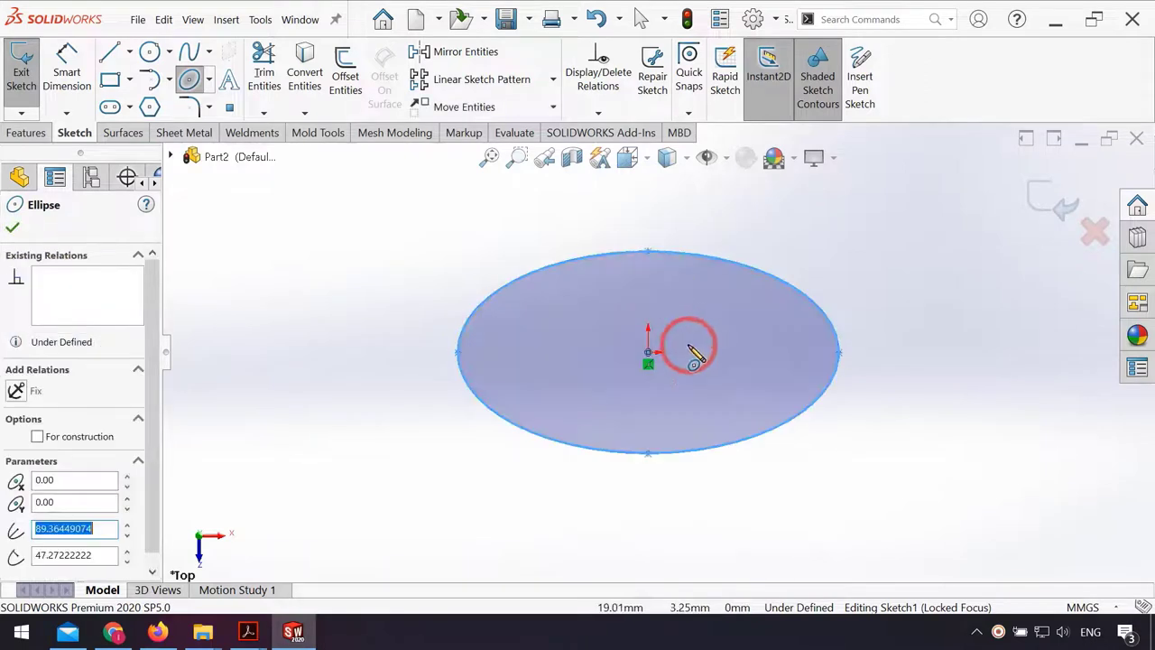
{"action": "key", "text": "Escape"}
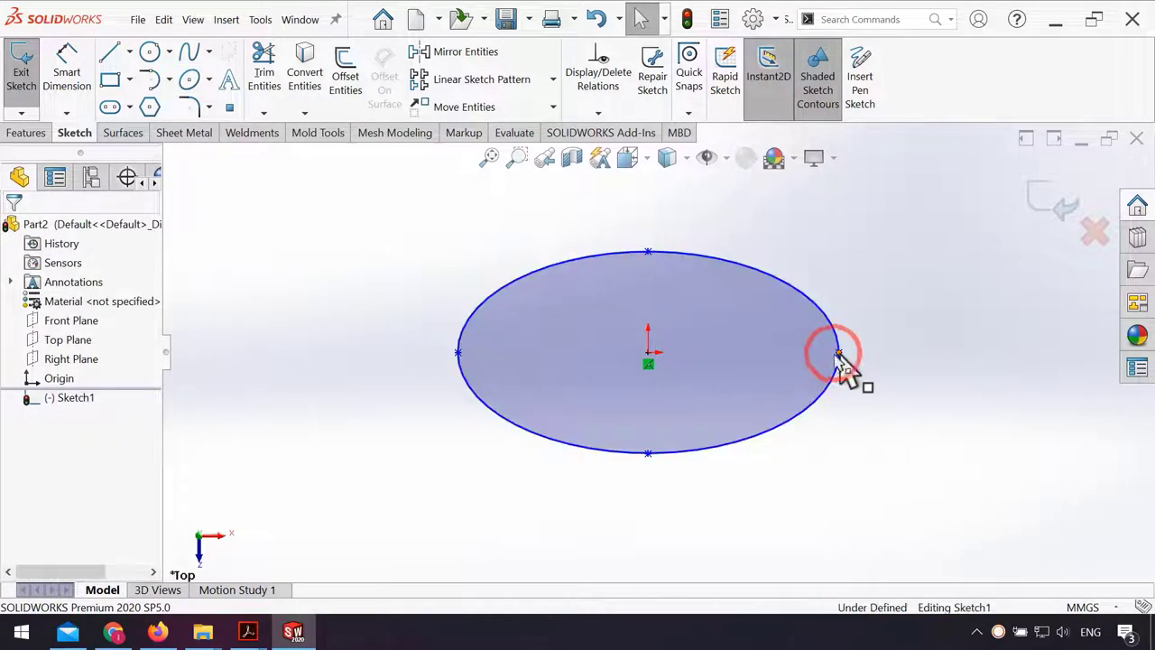
Step: Make the ellipse's end points horizontal and dimension its width to 300 mm
{"action": "left_click", "coordinate": [458, 352]}
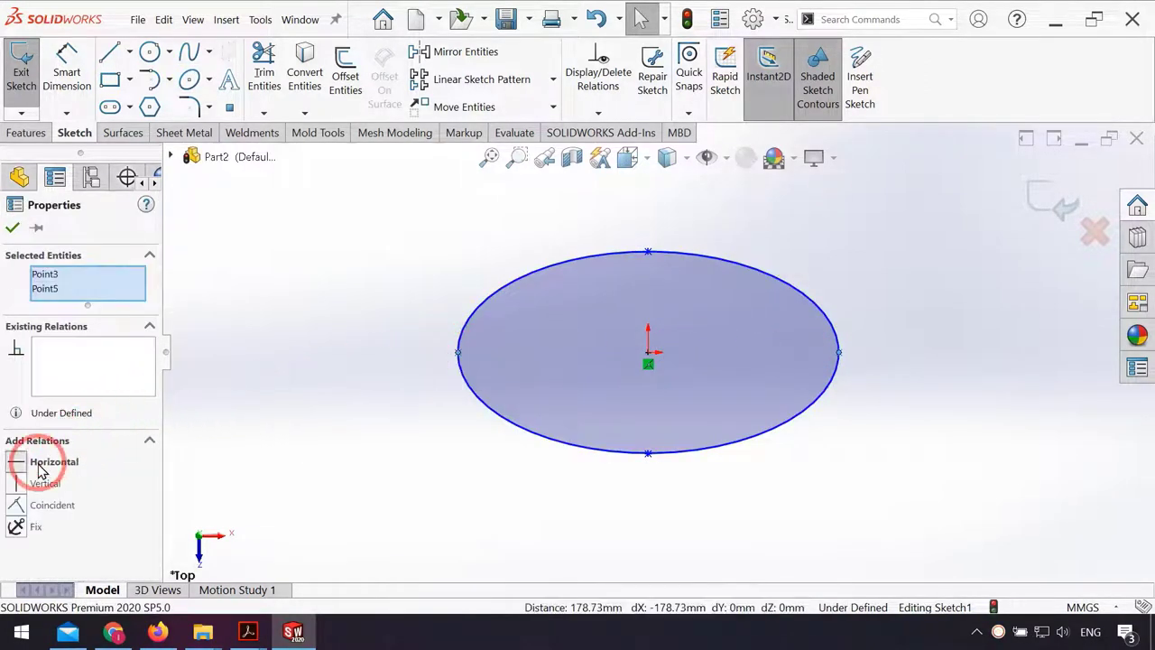
{"action": "left_click", "coordinate": [39, 469]}
{"action": "left_click", "coordinate": [297, 425]}
{"action": "left_click", "coordinate": [72, 91]}
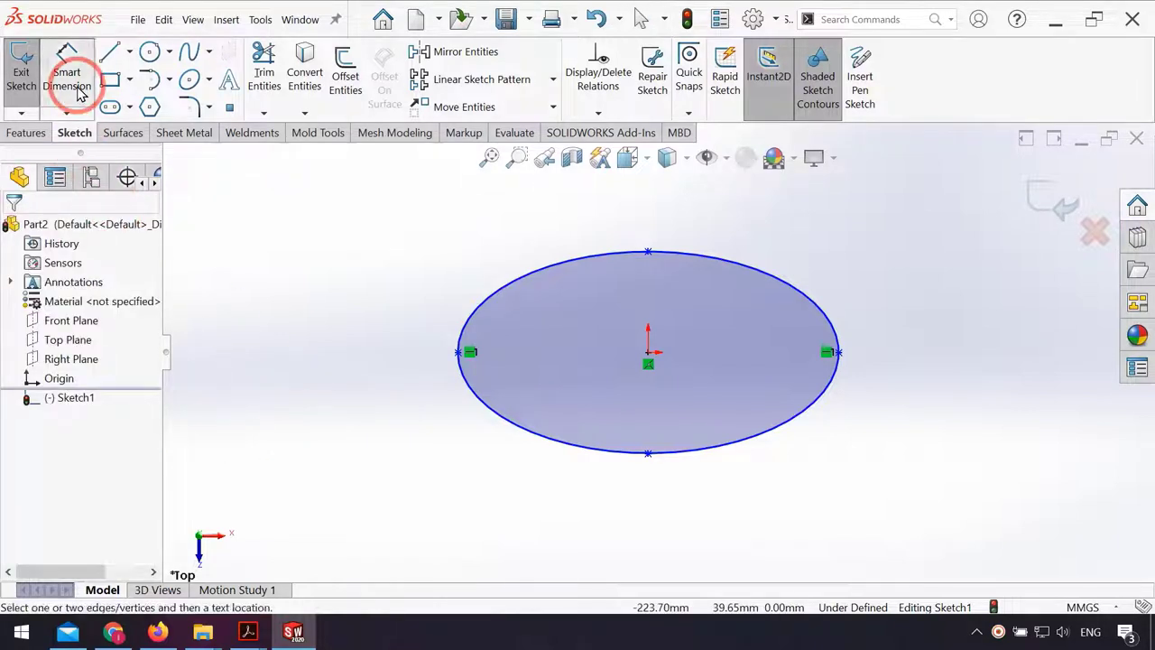
{"action": "left_click", "coordinate": [470, 352]}
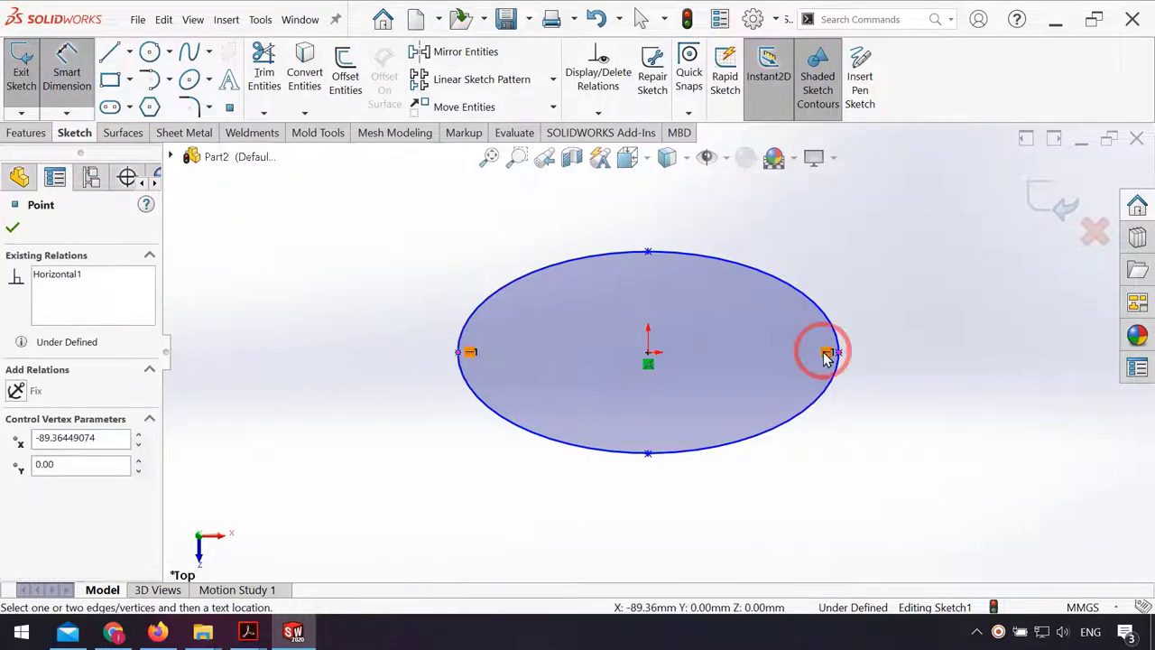
{"action": "left_click", "coordinate": [839, 354]}
{"action": "left_click", "coordinate": [630, 206]}
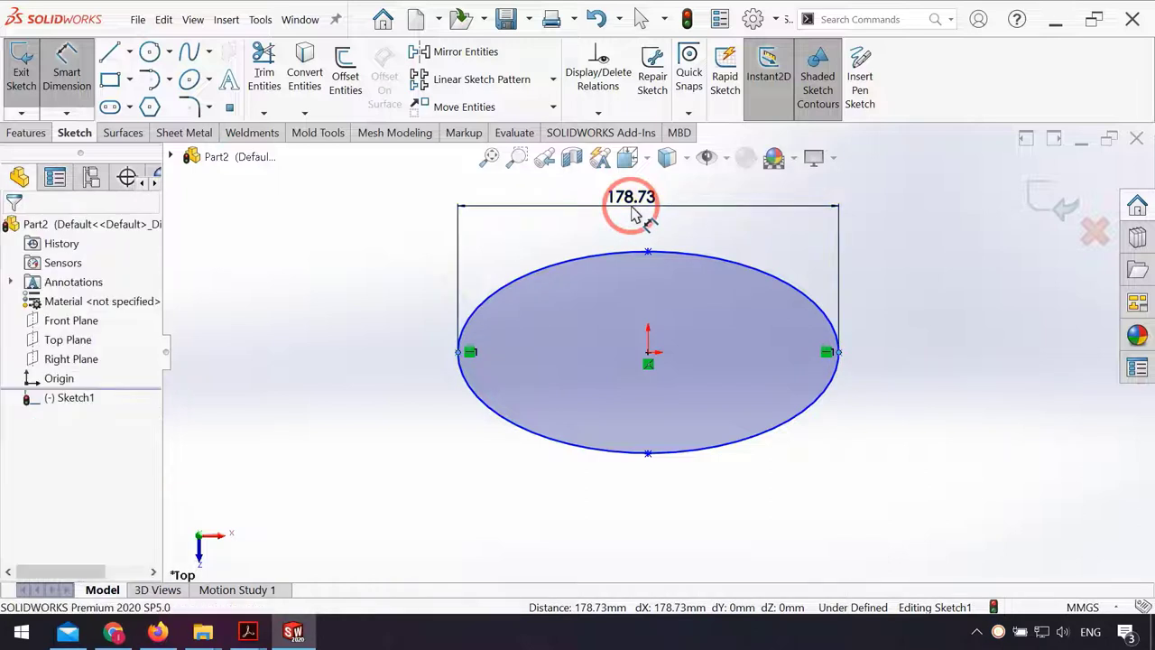
{"action": "type", "text": "300"}
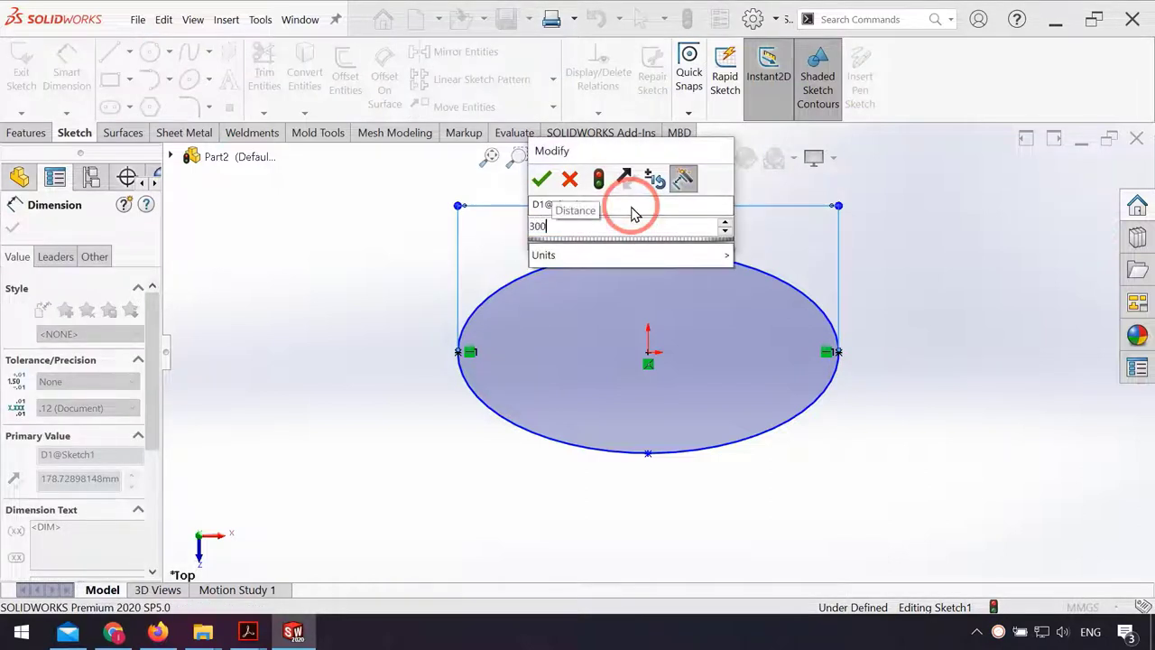
{"action": "key", "text": "Return"}
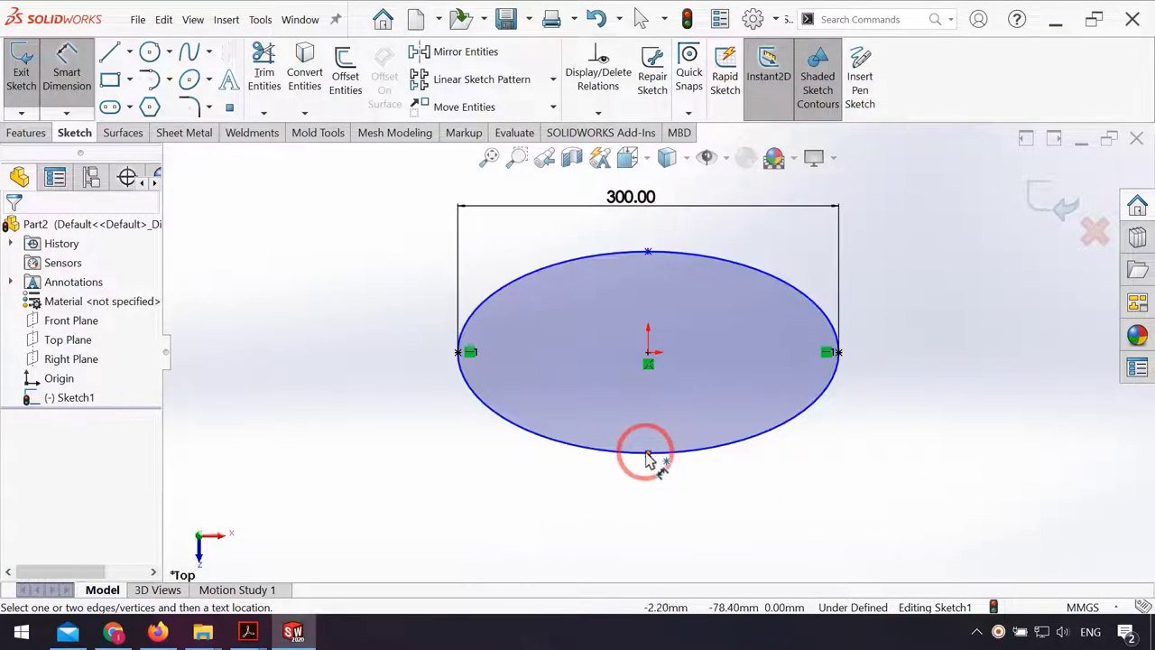
Step: Dimension the ellipse's height to 200 mm and exit Sketch1
{"action": "left_click", "coordinate": [647, 452]}
{"action": "left_click", "coordinate": [648, 252]}
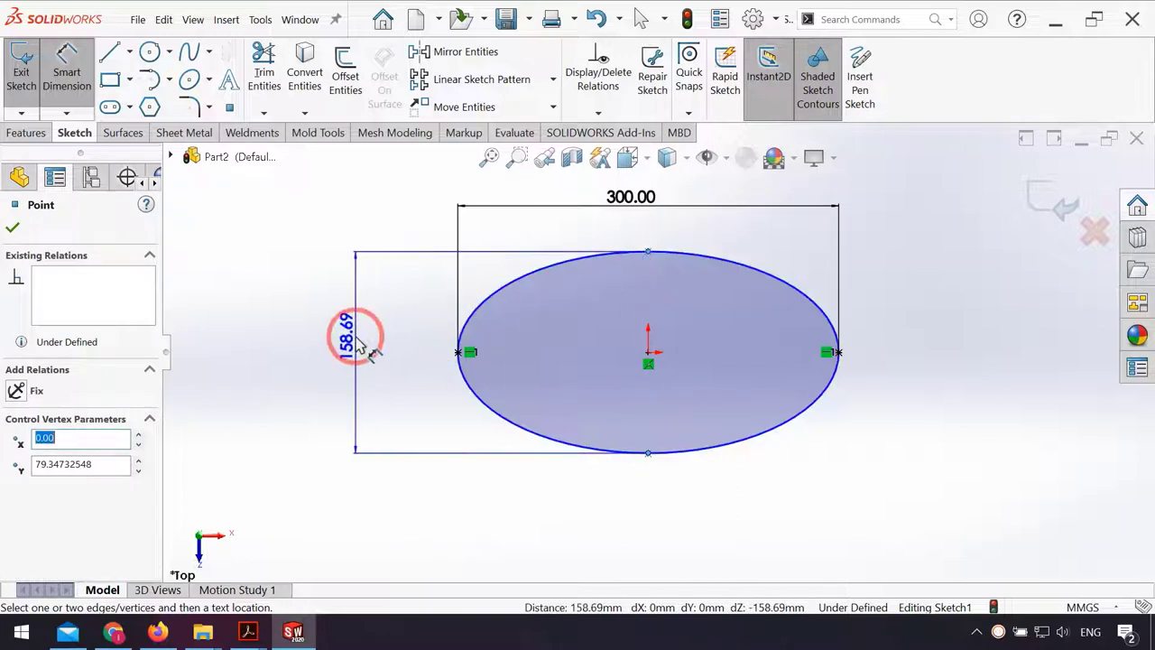
{"action": "left_click", "coordinate": [358, 344]}
{"action": "type", "text": "200"}
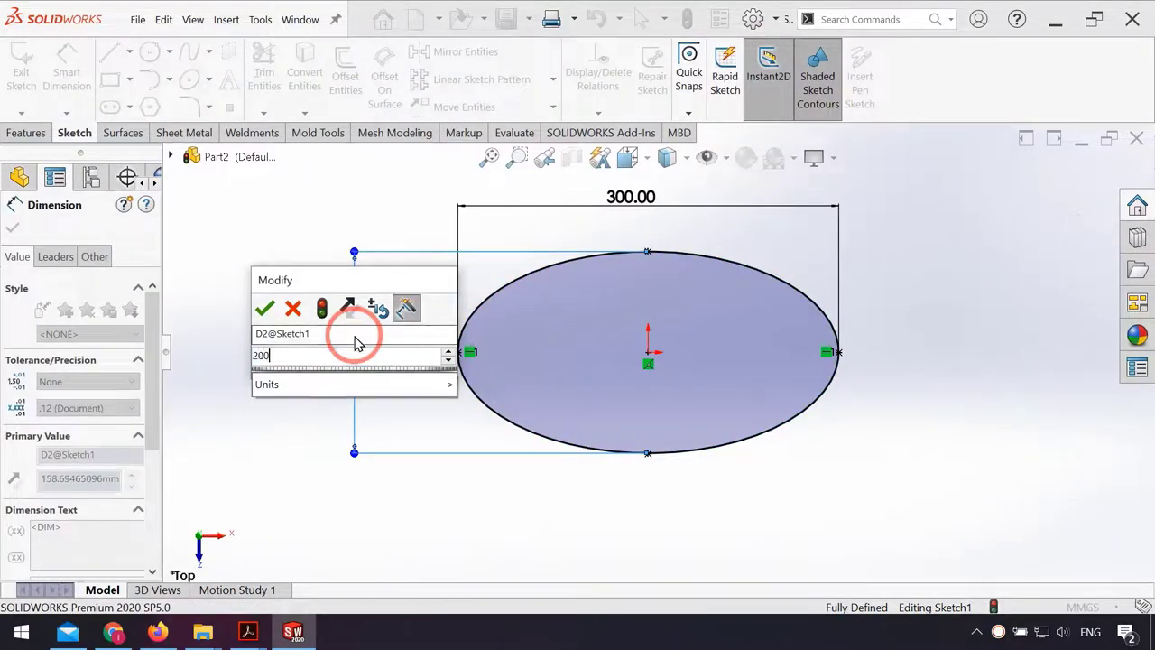
{"action": "key", "text": "Return"}
{"action": "left_click", "coordinate": [280, 370]}
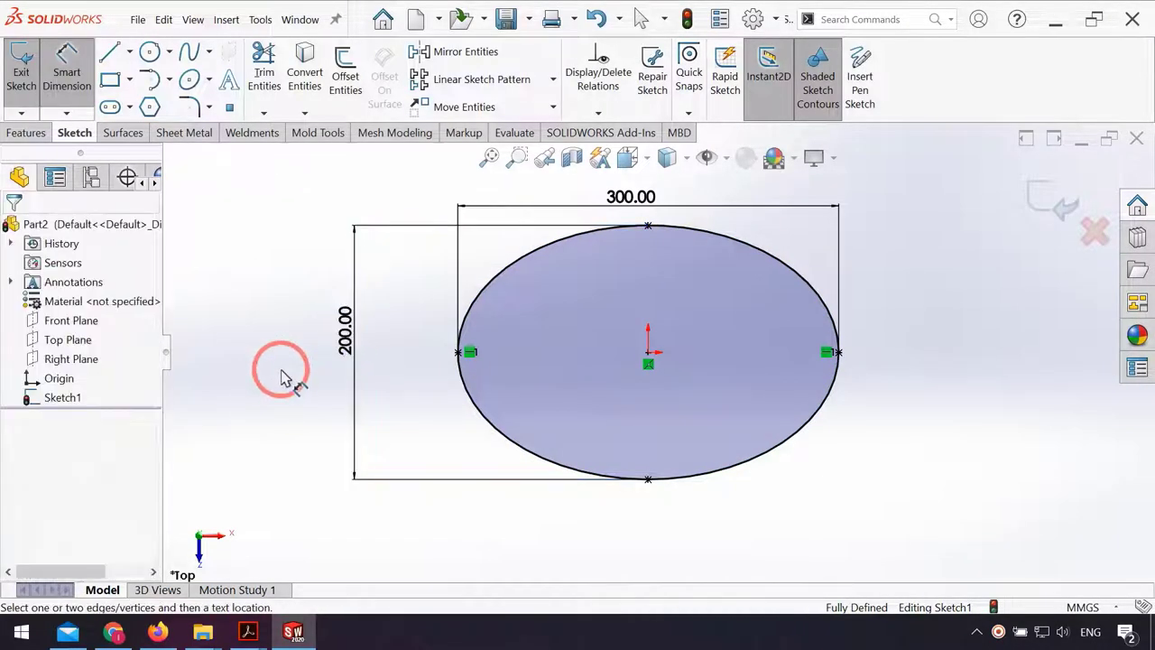
{"action": "left_click", "coordinate": [1034, 199]}
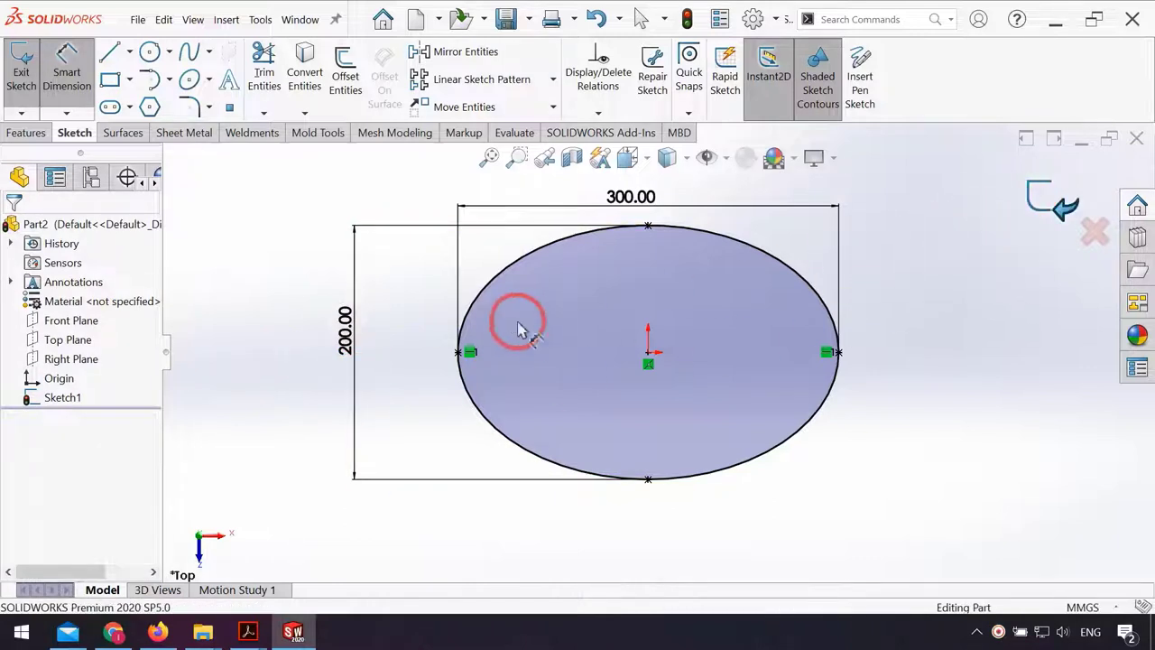
Step: Start a sketch on the Front Plane and draw a small, narrow vertical ellipse
{"action": "left_click", "coordinate": [70, 323]}
{"action": "left_click", "coordinate": [88, 300]}
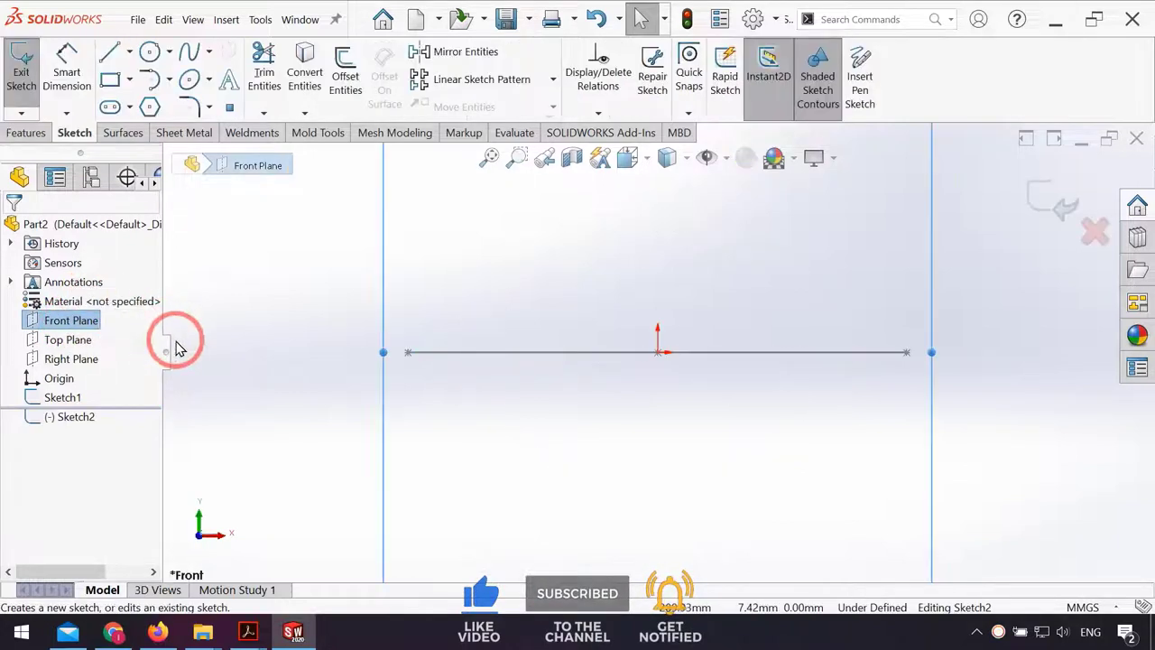
{"action": "left_click", "coordinate": [348, 428]}
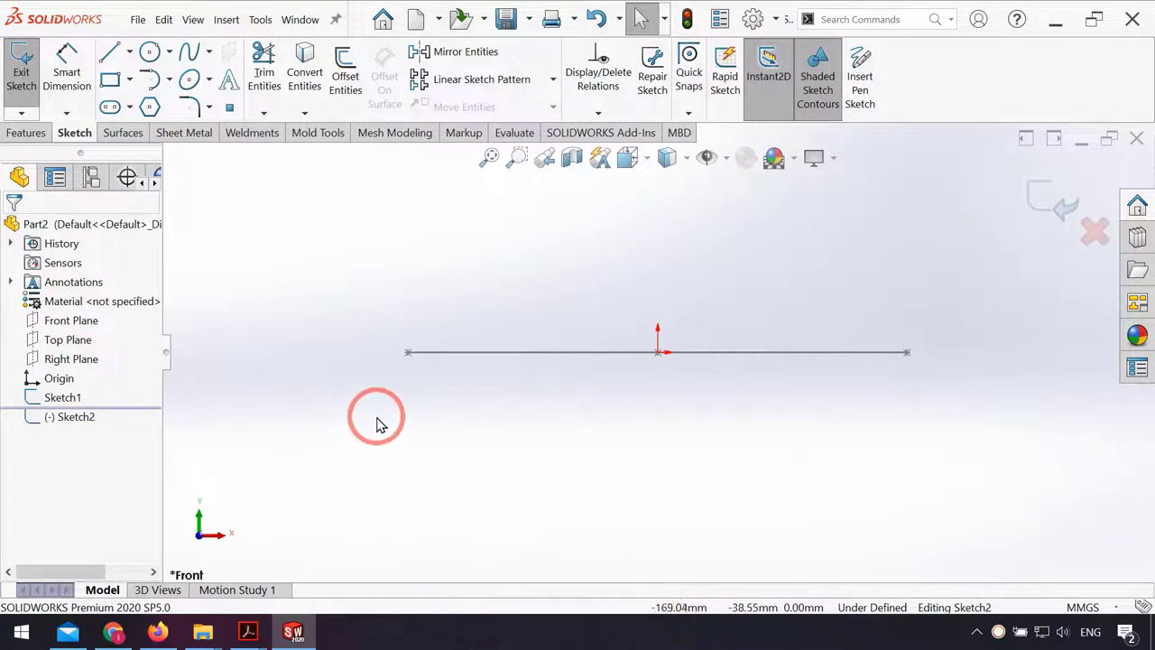
{"action": "left_click", "coordinate": [189, 79]}
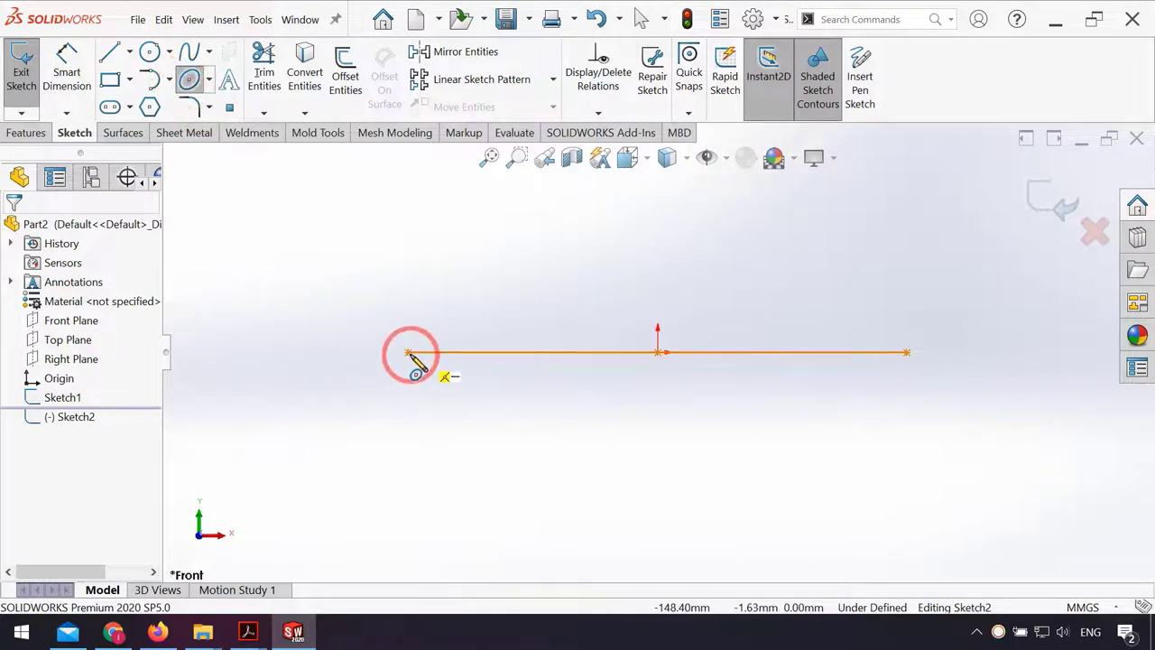
{"action": "left_click", "coordinate": [408, 352]}
{"action": "left_click", "coordinate": [409, 396]}
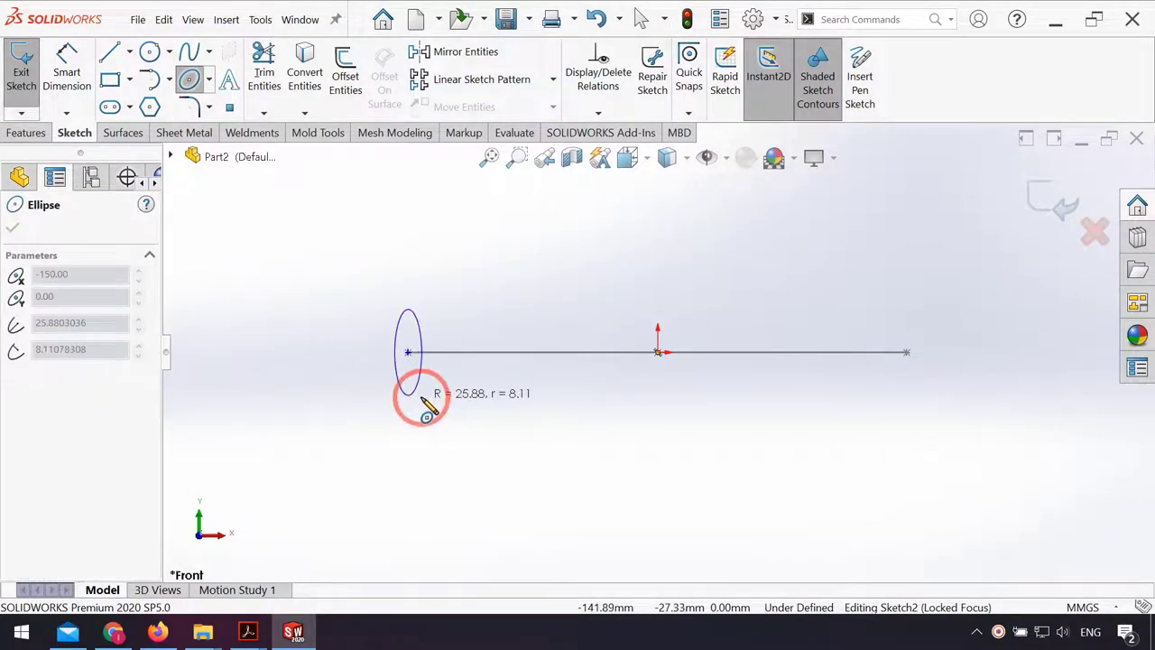
{"action": "left_click", "coordinate": [421, 398]}
{"action": "key", "text": "Escape"}
Step: Align the small ellipse's top and bottom points vertically and set its height to 20 mm
{"action": "scroll", "coordinate": [451, 404], "scroll_direction": "down", "scroll_amount": 3}
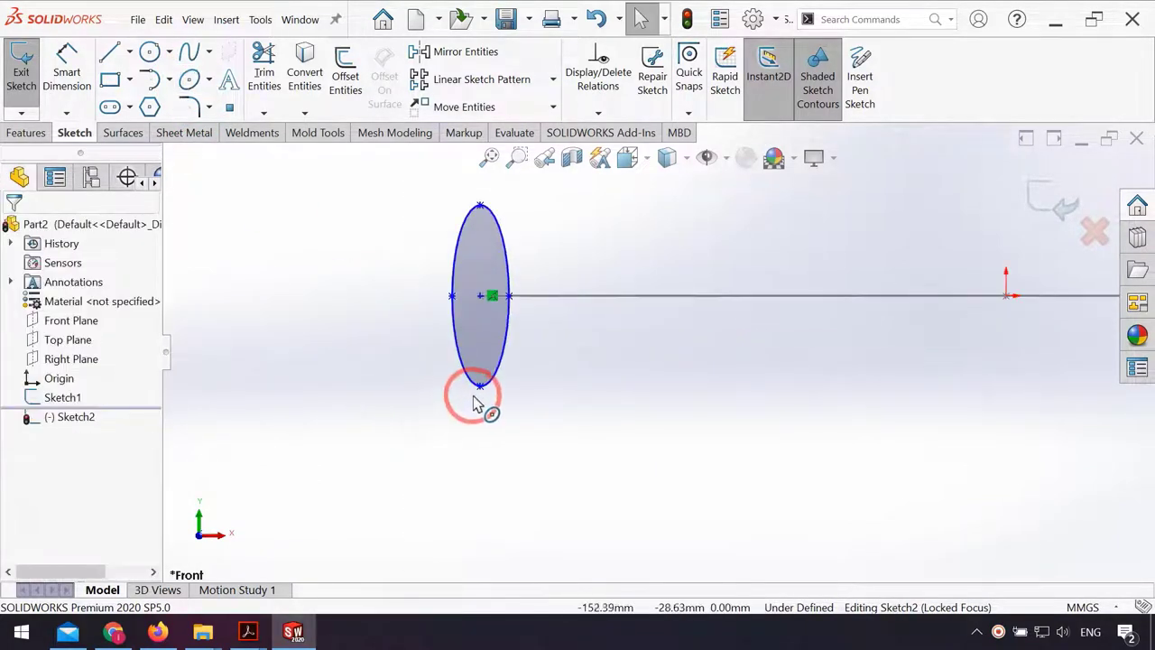
{"action": "left_click", "coordinate": [480, 389]}
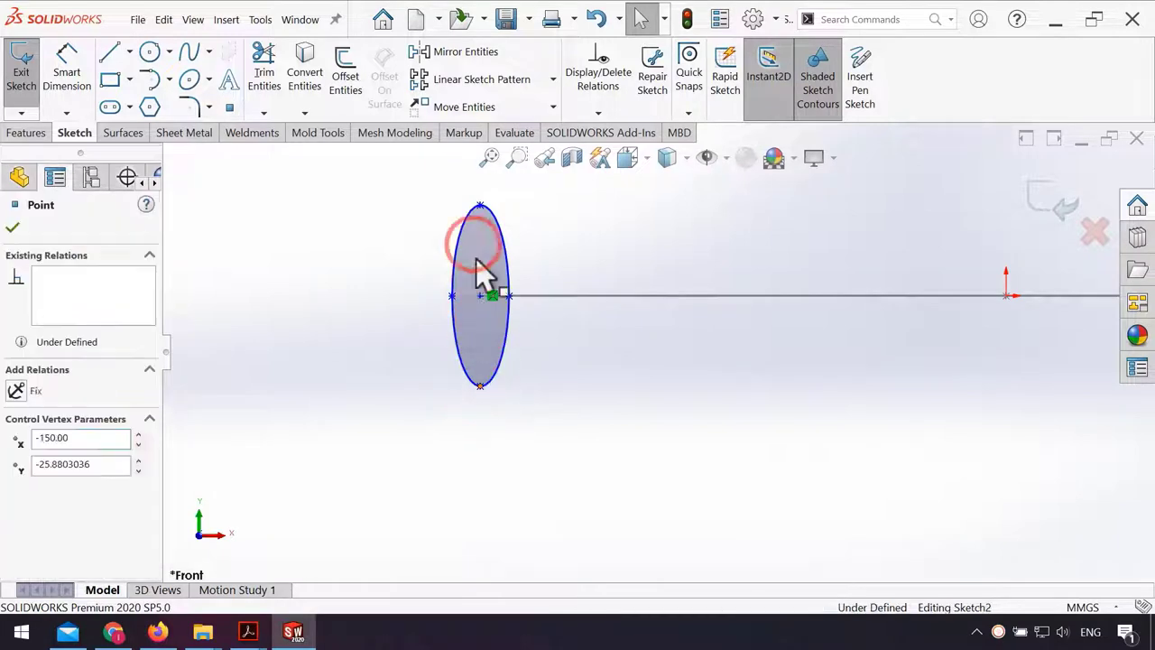
{"action": "left_click", "coordinate": [480, 207], "text": "ctrl"}
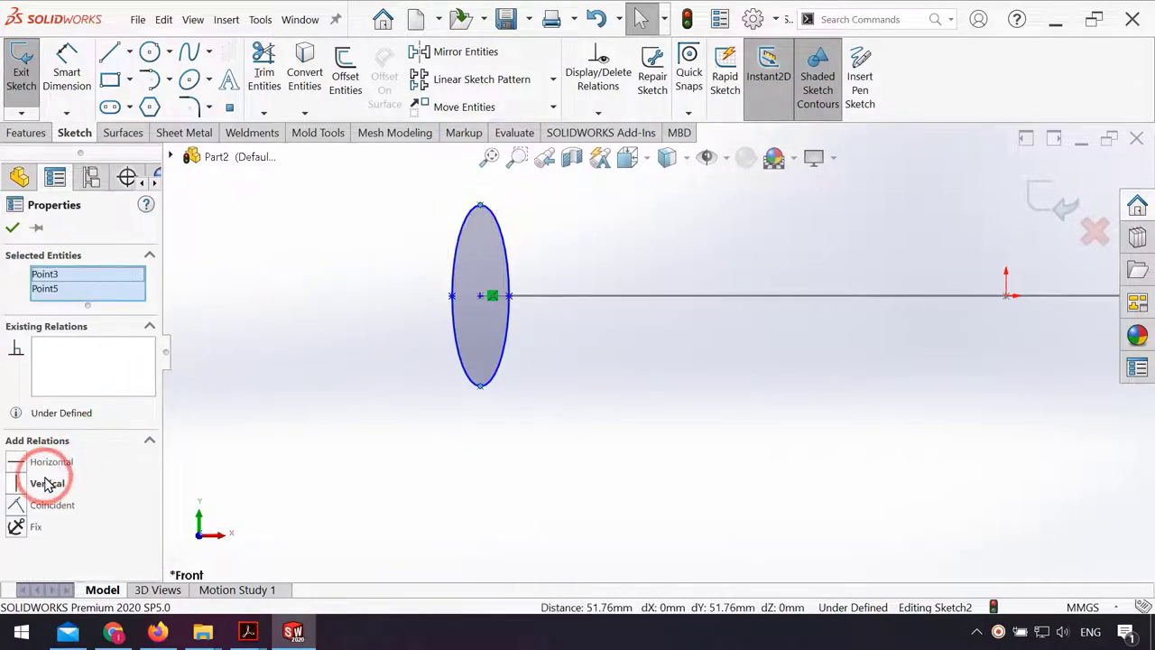
{"action": "left_click", "coordinate": [282, 451]}
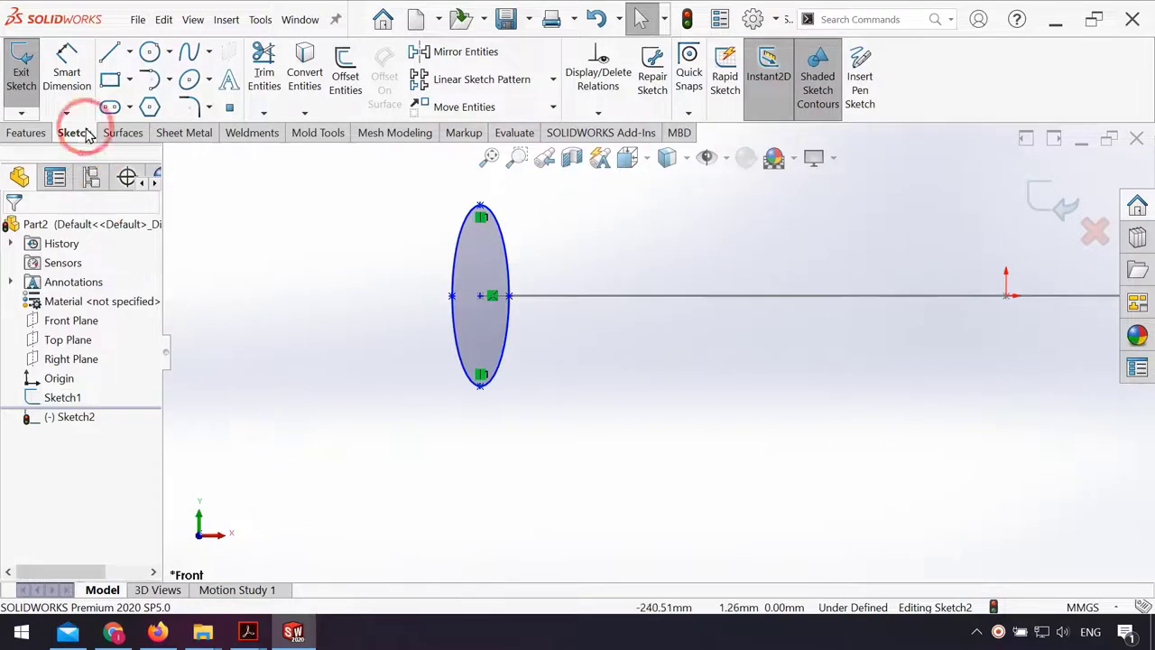
{"action": "left_click", "coordinate": [67, 72]}
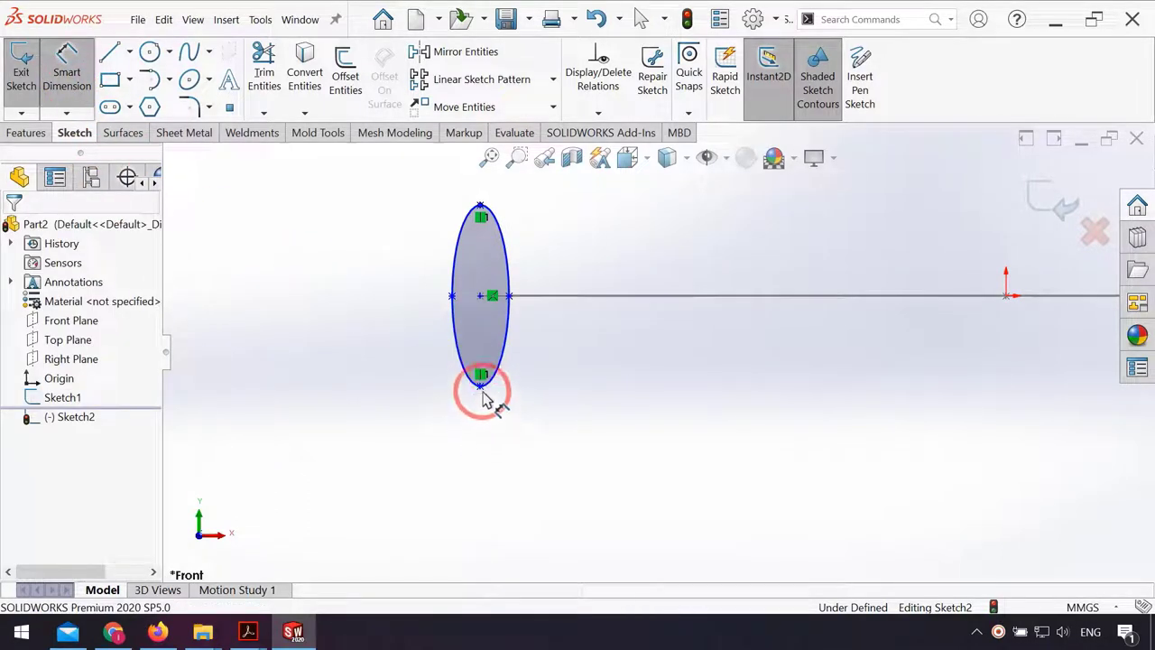
{"action": "left_click", "coordinate": [481, 382]}
{"action": "left_click", "coordinate": [481, 207]}
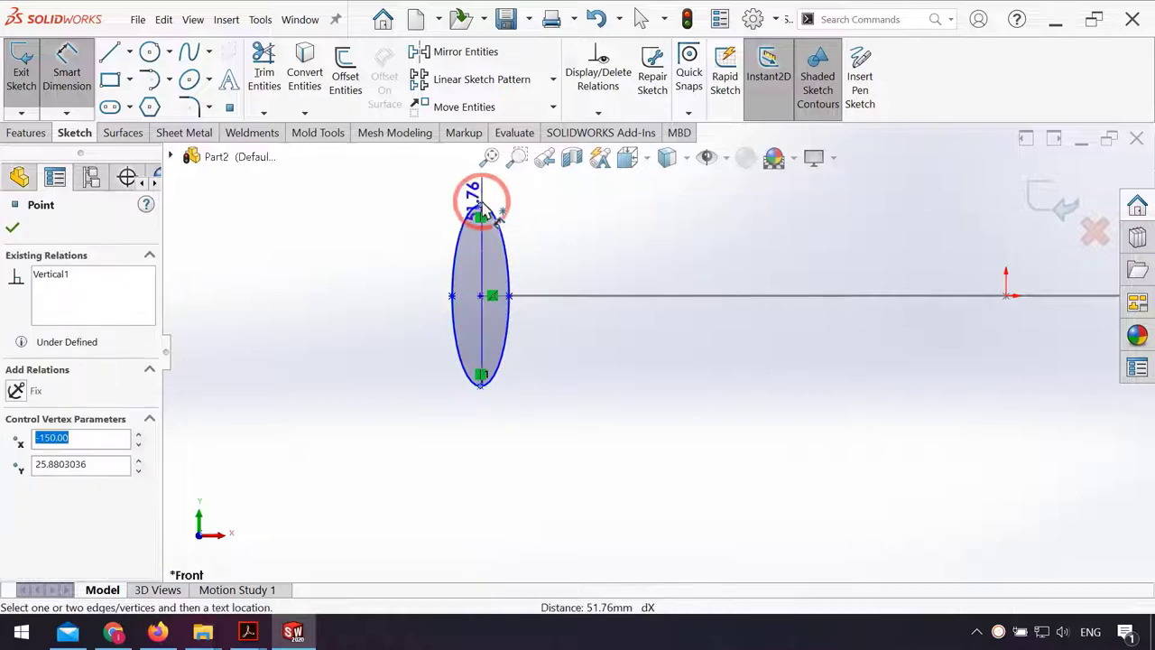
{"action": "left_click", "coordinate": [390, 287]}
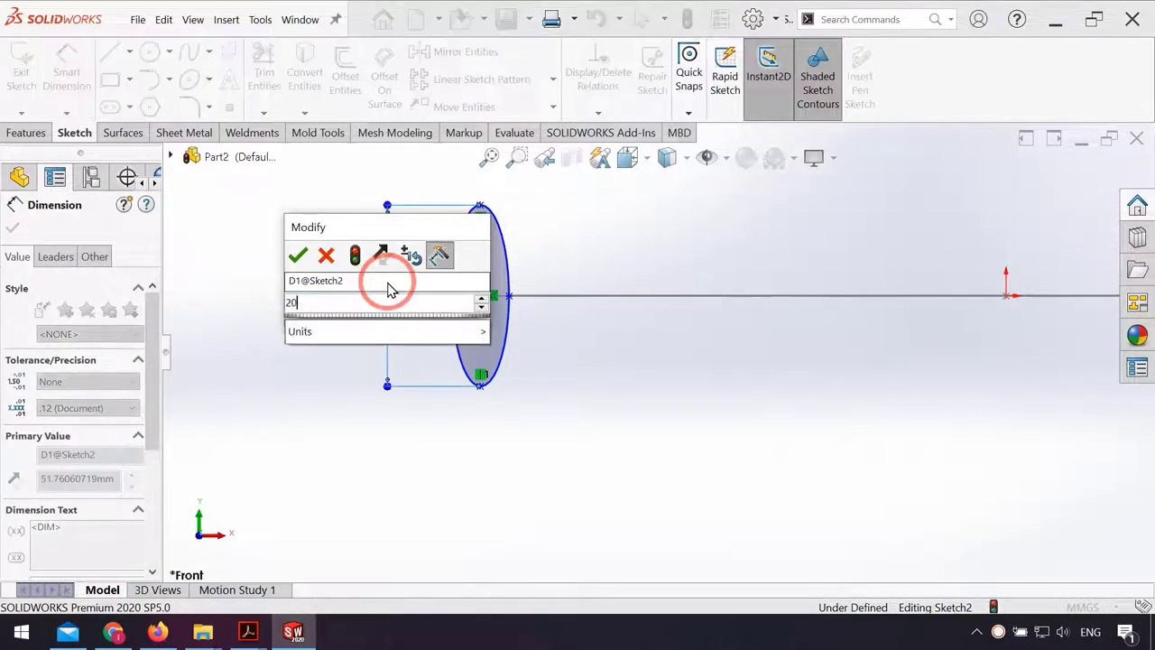
{"action": "type", "text": "20"}
{"action": "key", "text": "Return"}
Step: Set the small ellipse's width to 10 mm
{"action": "scroll", "coordinate": [494, 298], "scroll_direction": "down", "scroll_amount": 3}
{"action": "scroll", "coordinate": [532, 311], "scroll_direction": "down", "scroll_amount": 2}
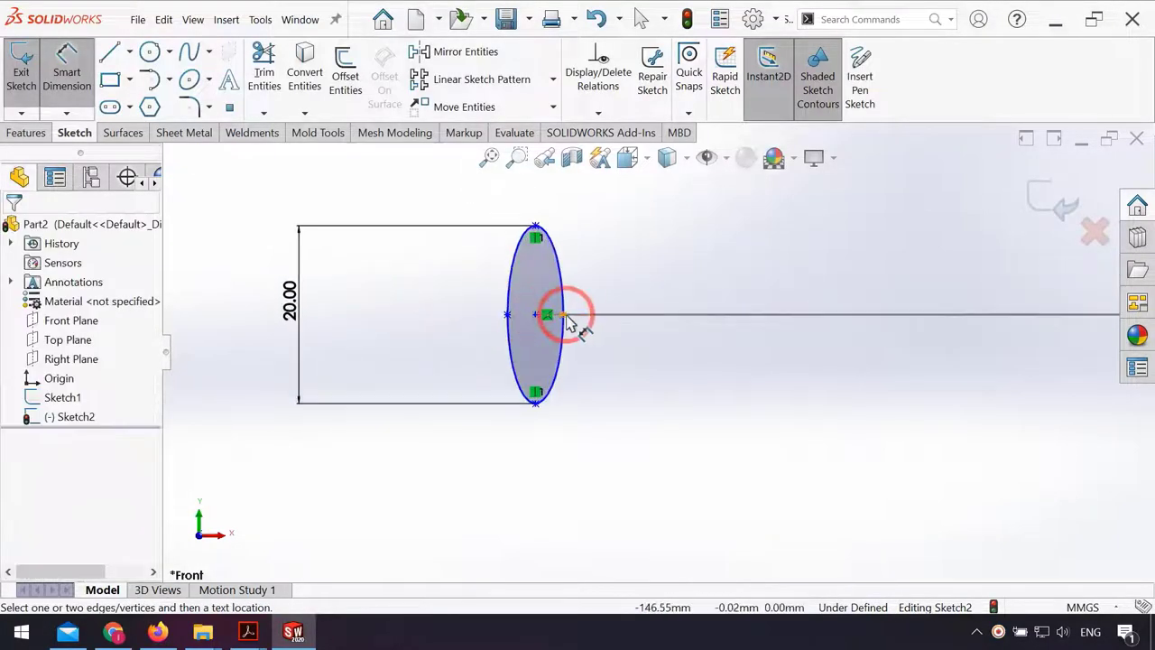
{"action": "left_click", "coordinate": [562, 315]}
{"action": "left_click", "coordinate": [537, 225]}
{"action": "left_click", "coordinate": [536, 207]}
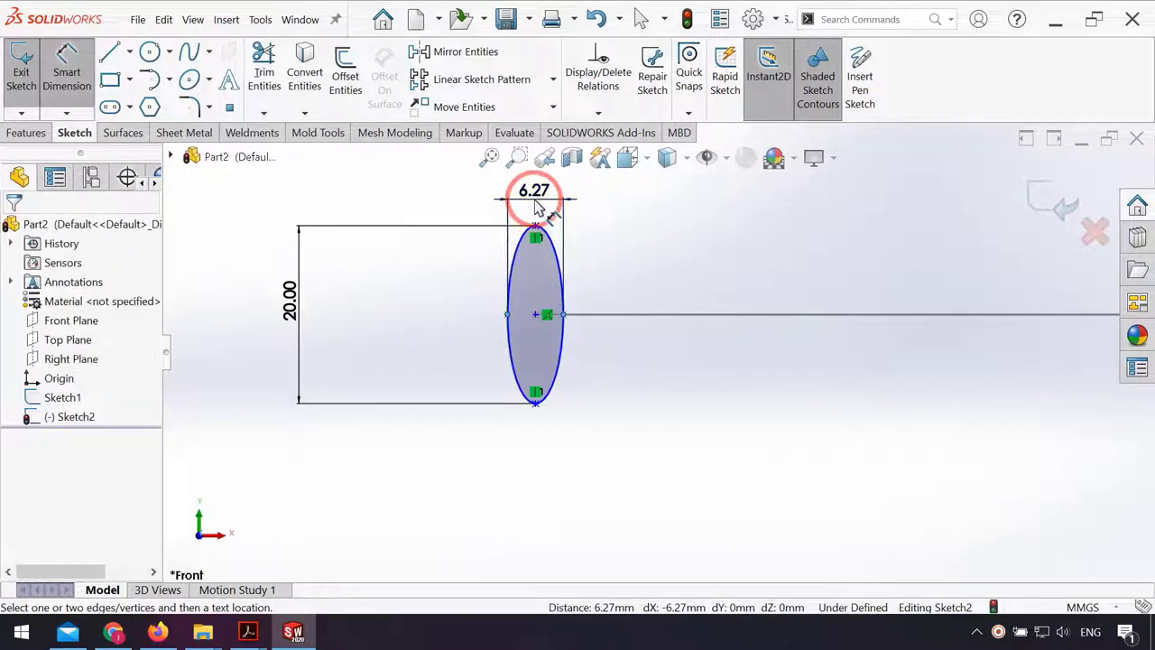
{"action": "type", "text": "10"}
{"action": "key", "text": "Return"}
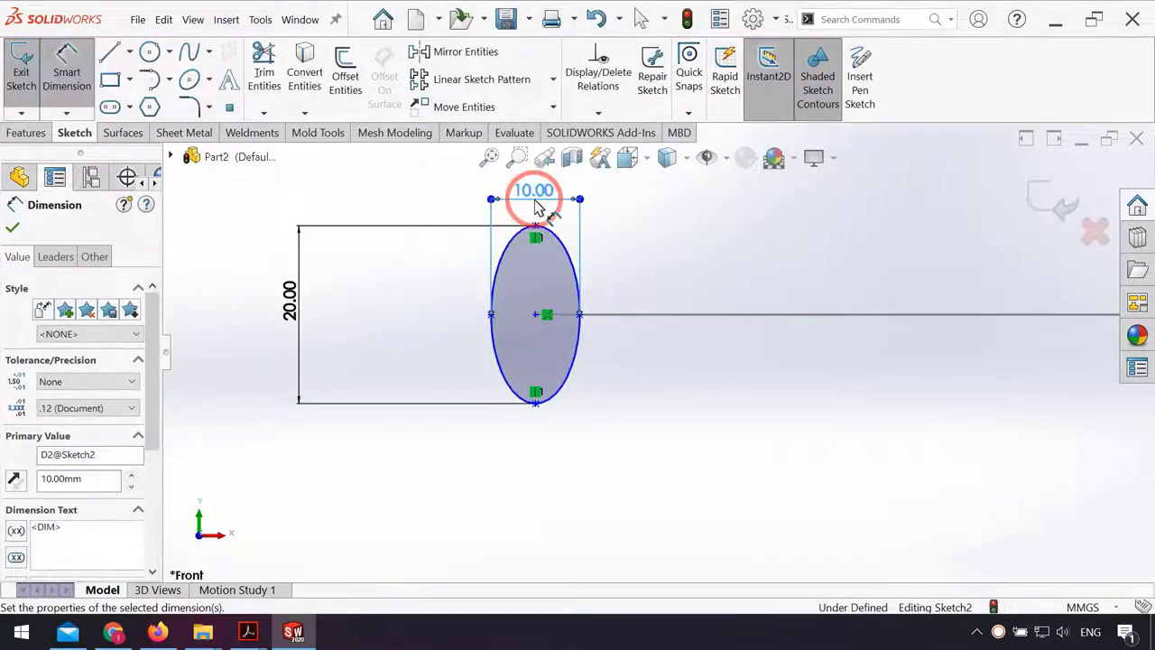
{"action": "key", "text": "Escape"}
Step: Add a Pierce relation between the small ellipse's centre and the Sketch1 ring curve
{"action": "middle_click_drag", "start_coordinate": [604, 366], "coordinate": [572, 379]}
{"action": "scroll", "coordinate": [659, 281], "scroll_direction": "up", "scroll_amount": 3}
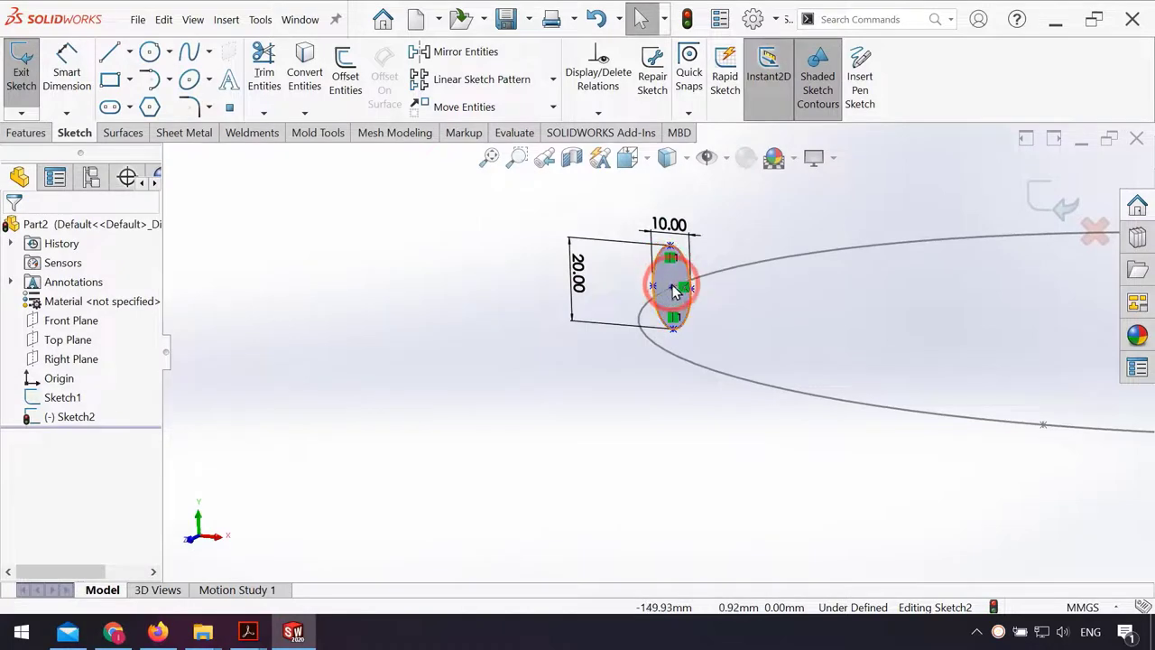
{"action": "left_click", "coordinate": [673, 288]}
{"action": "left_click", "coordinate": [718, 270], "text": "ctrl"}
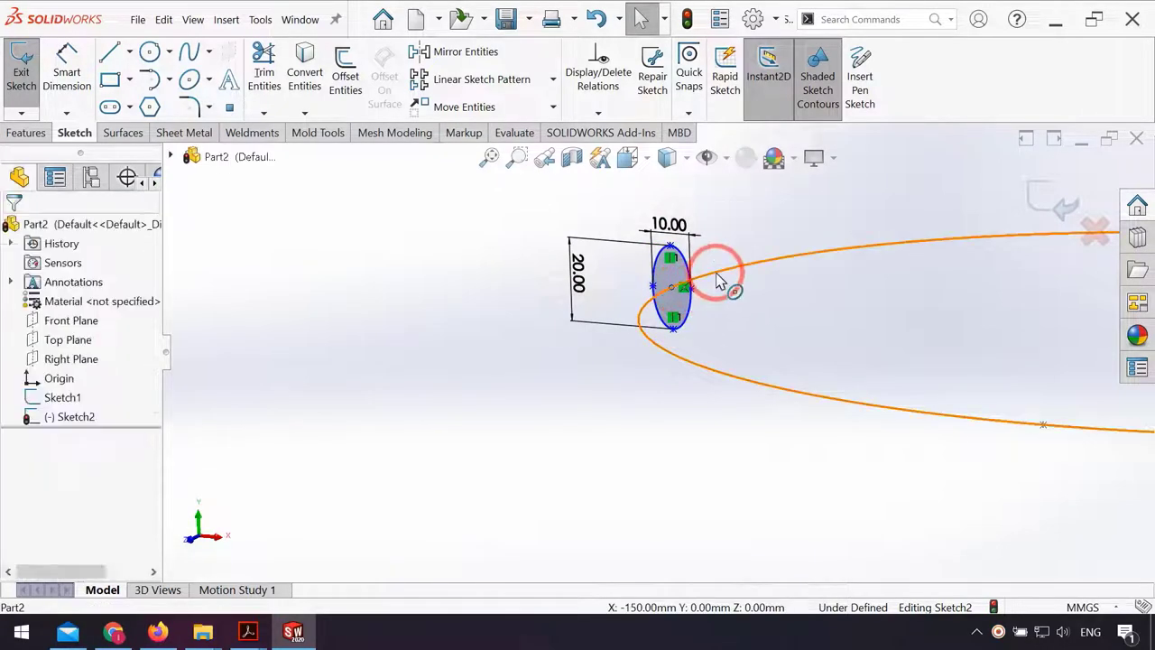
{"action": "left_click", "coordinate": [50, 508]}
{"action": "left_click", "coordinate": [359, 476]}
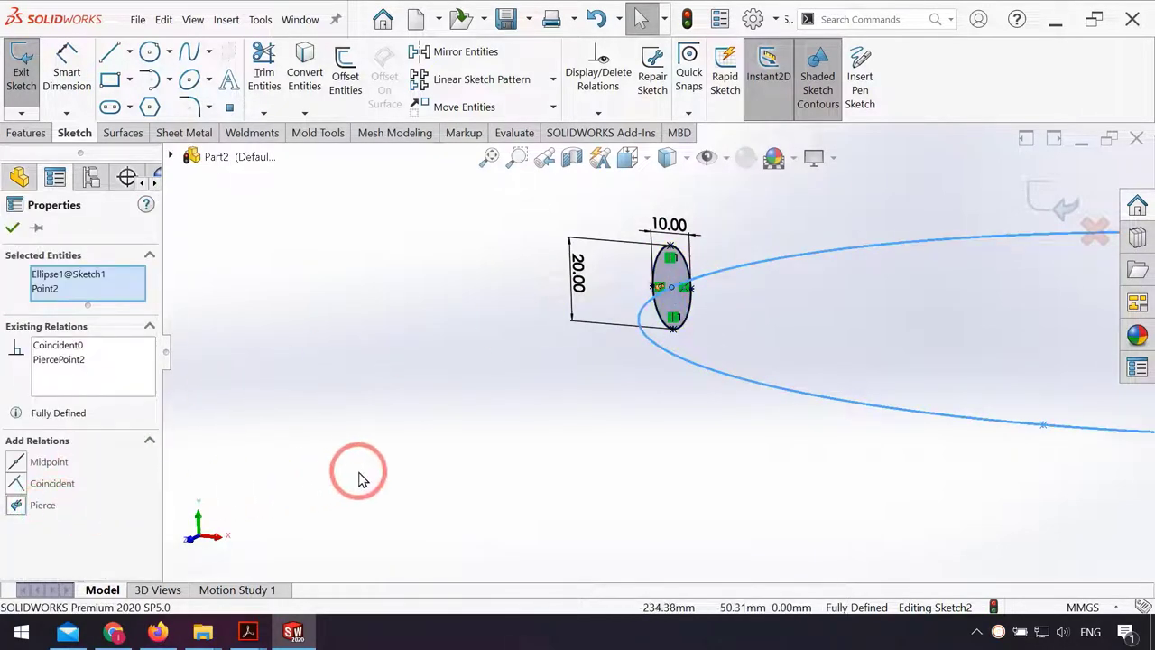
{"action": "middle_click_drag", "start_coordinate": [405, 430], "coordinate": [414, 421]}
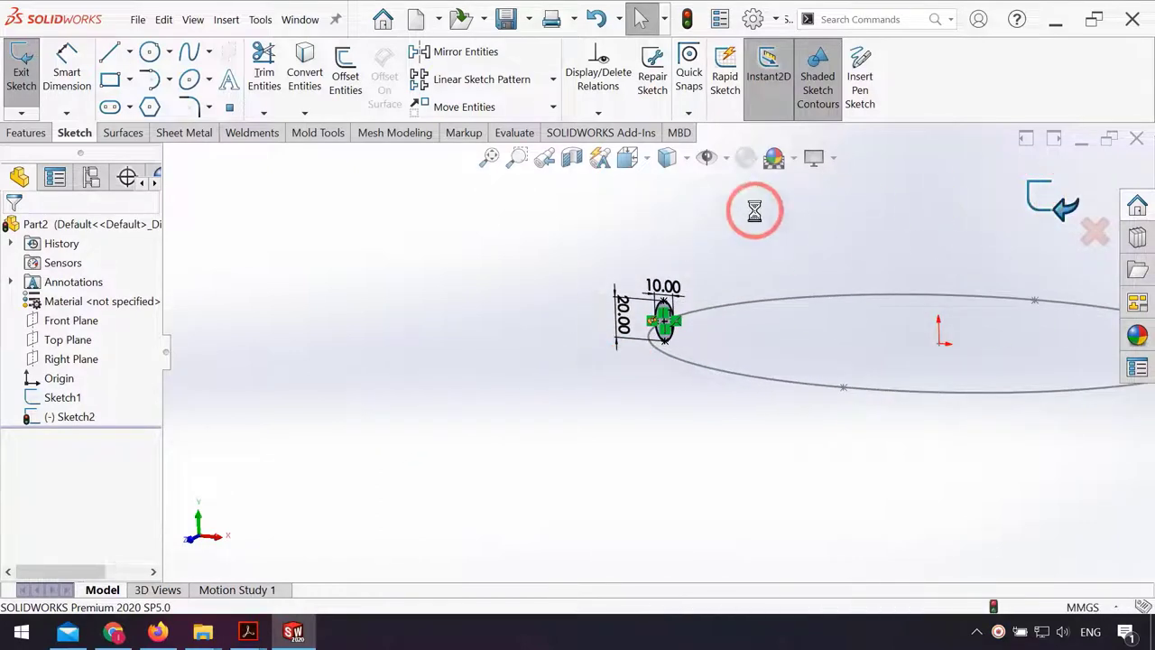
Step: Sweep the Sketch2 ellipse profile along the Sketch1 ellipse path to form Surface-Sweep1
{"action": "left_click", "coordinate": [122, 133]}
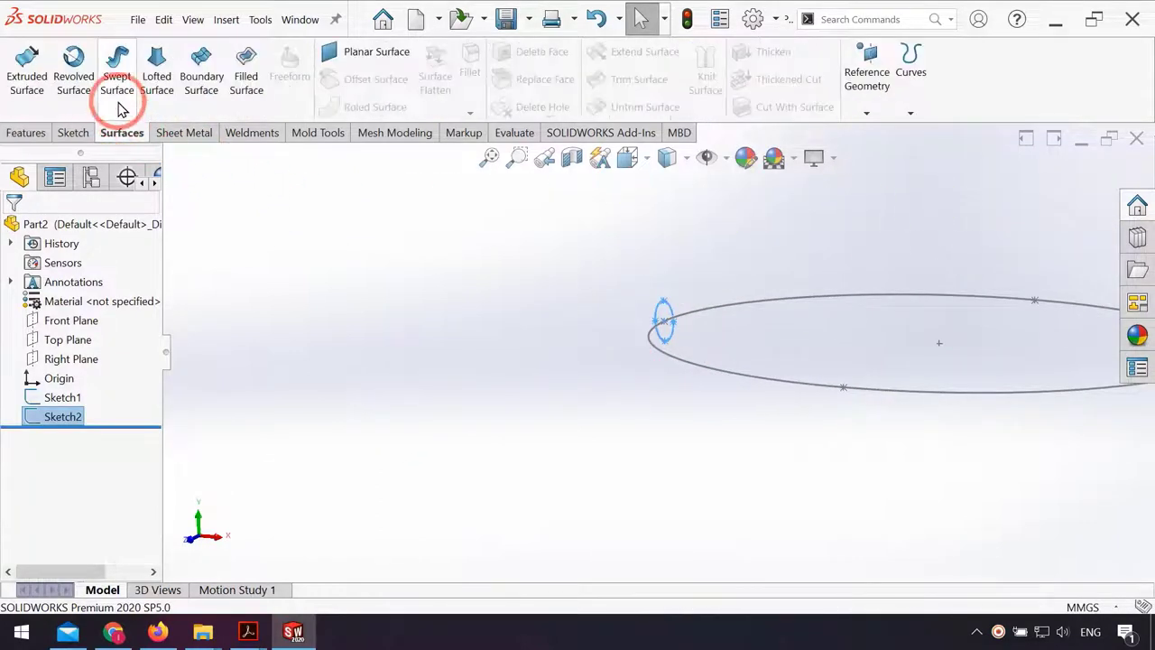
{"action": "left_click", "coordinate": [705, 368]}
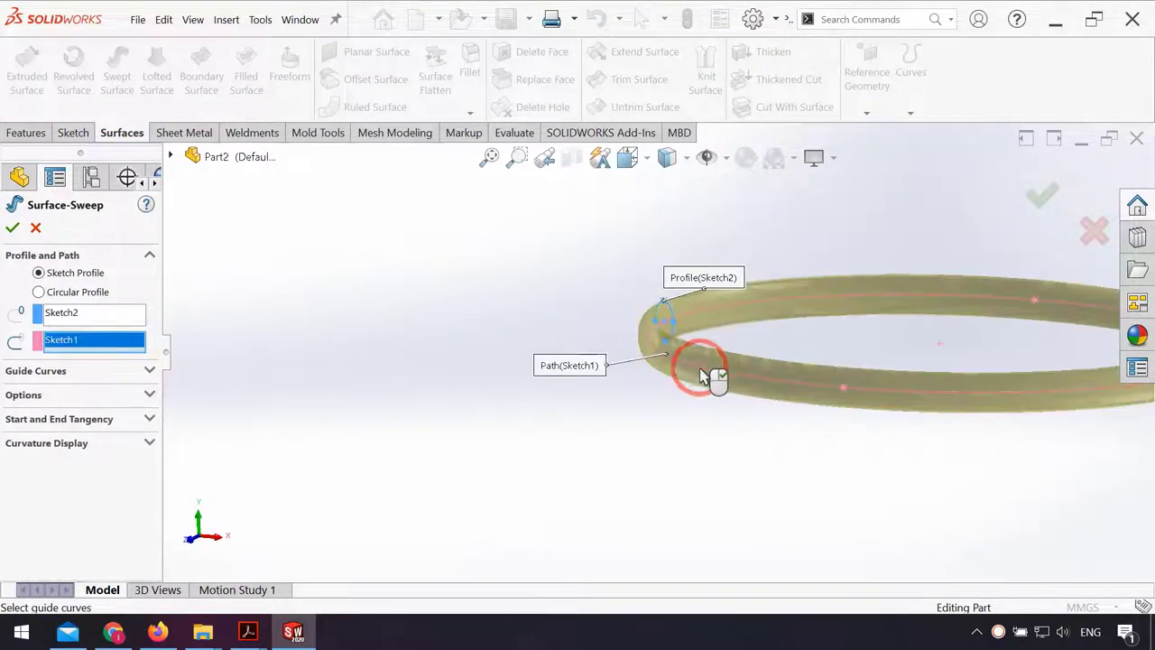
{"action": "scroll", "coordinate": [696, 366], "scroll_direction": "up", "scroll_amount": 3}
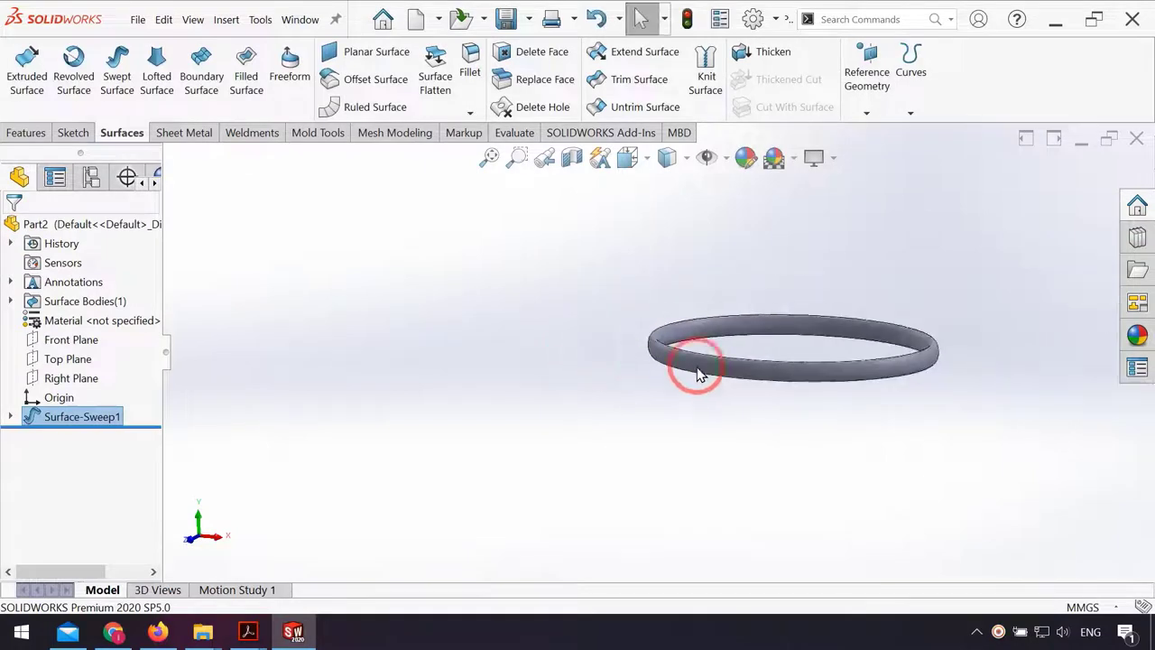
{"action": "scroll", "coordinate": [696, 366], "scroll_direction": "up", "scroll_amount": 1}
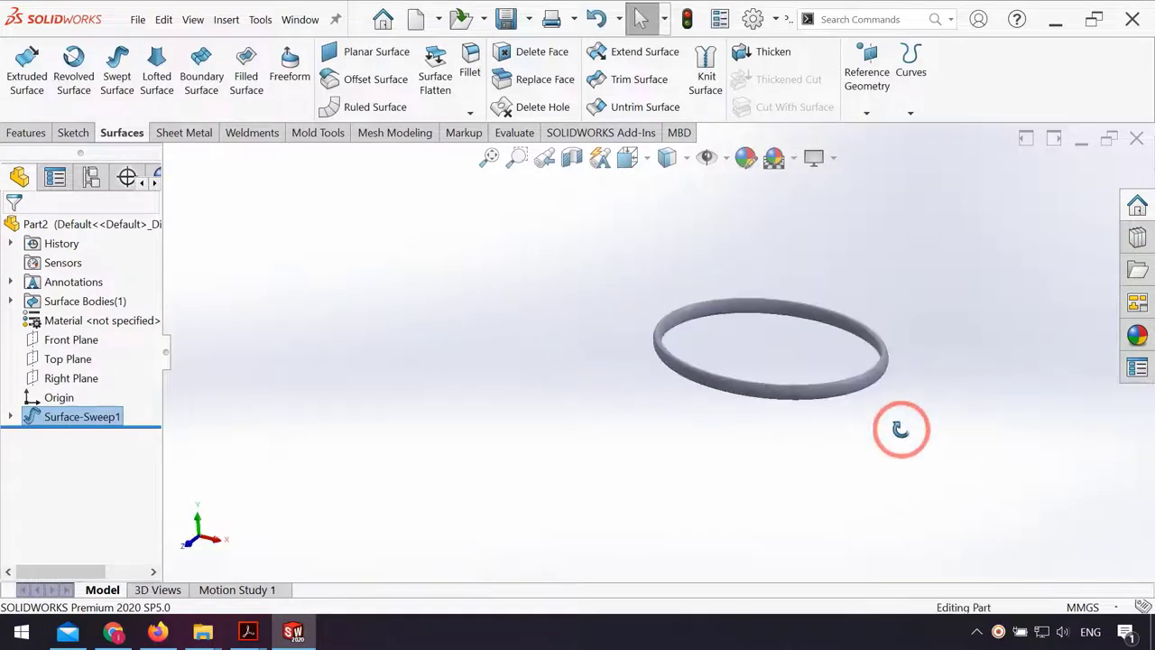
Step: On a new Top Plane sketch, draw a three-point arc from the ring's right side outward
{"action": "left_click", "coordinate": [70, 359]}
{"action": "left_click", "coordinate": [81, 343]}
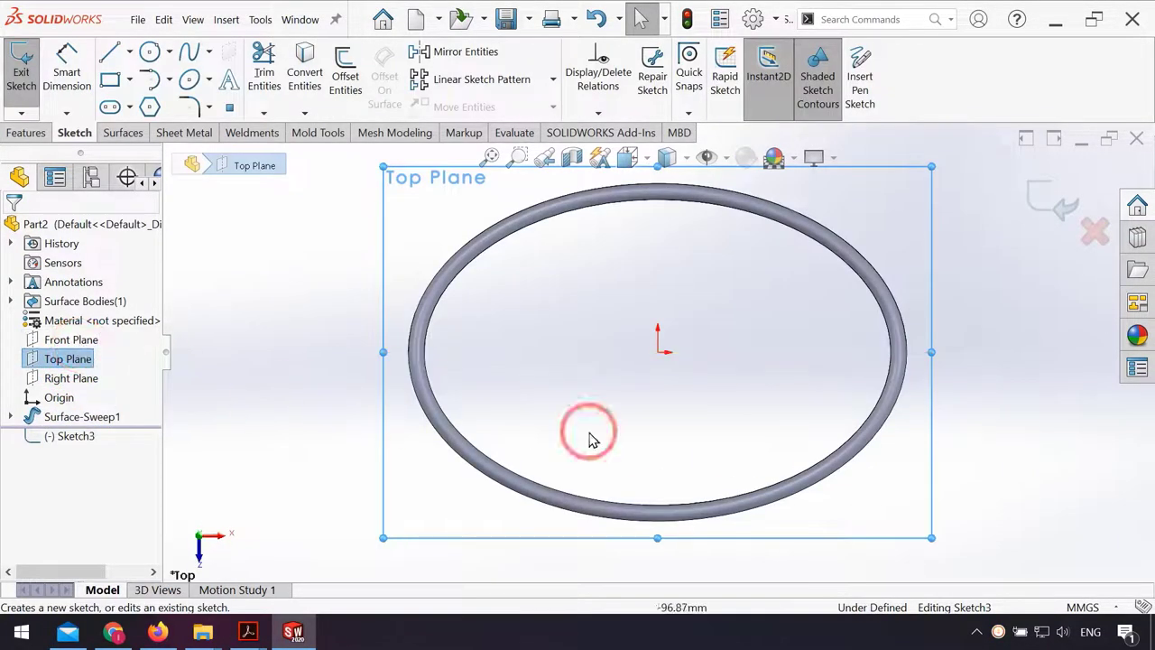
{"action": "left_click", "coordinate": [990, 421]}
{"action": "scroll", "coordinate": [998, 343], "scroll_direction": "up", "scroll_amount": 2}
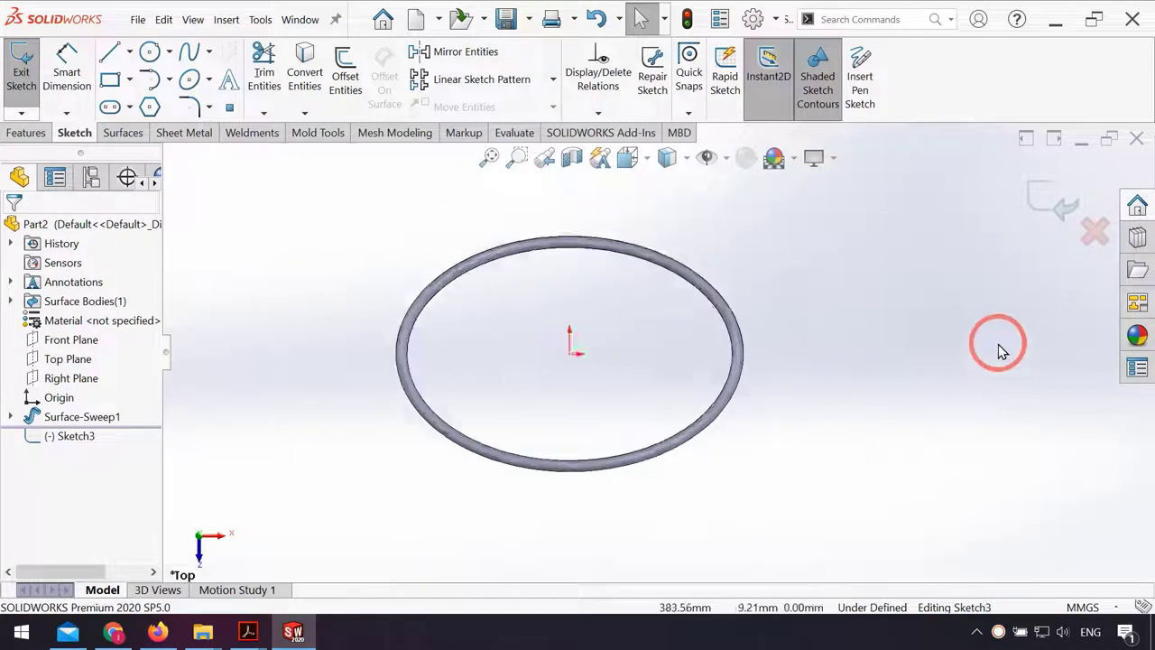
{"action": "left_click", "coordinate": [152, 83]}
{"action": "left_click", "coordinate": [195, 146]}
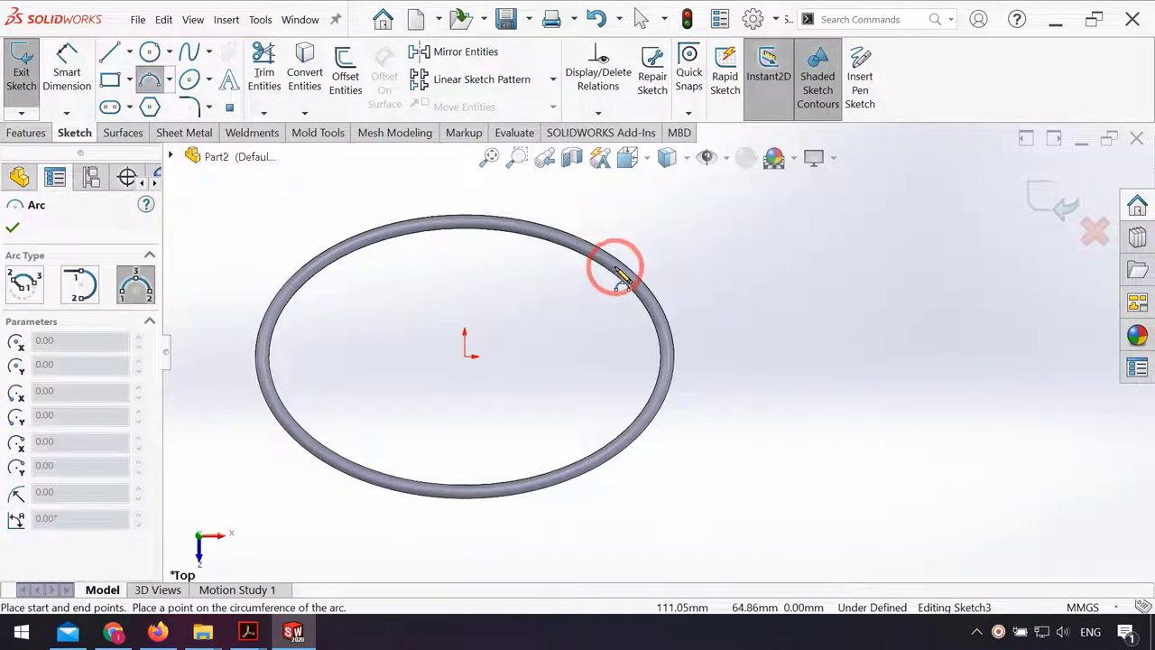
{"action": "left_click", "coordinate": [619, 269]}
{"action": "left_click", "coordinate": [873, 331]}
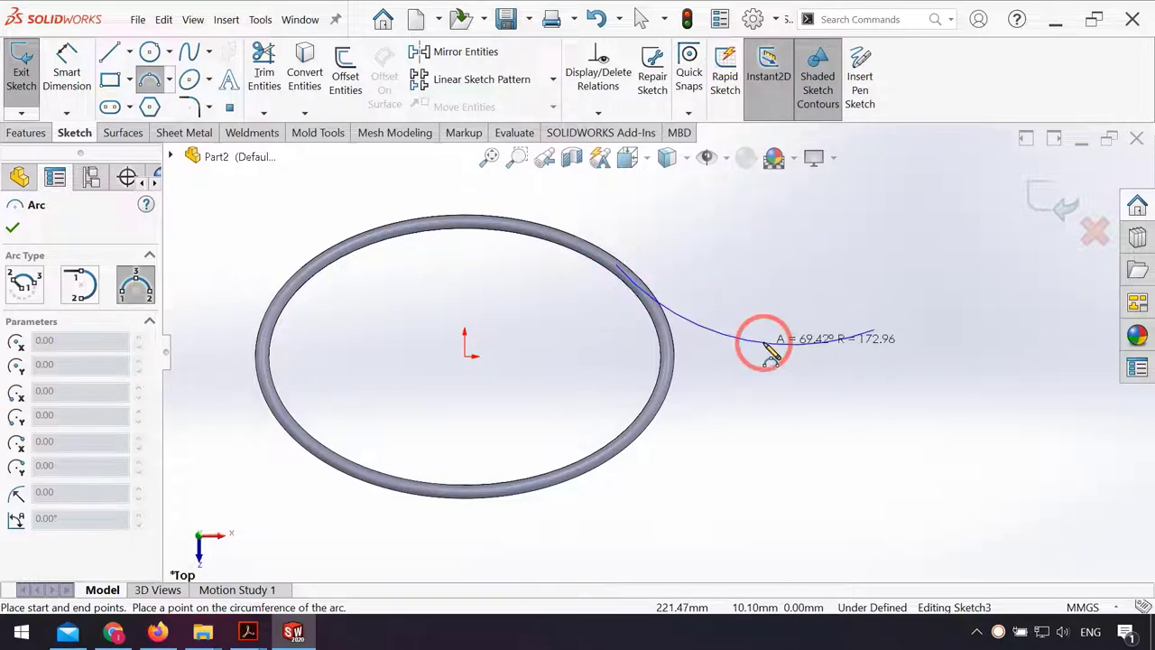
{"action": "left_click", "coordinate": [764, 344]}
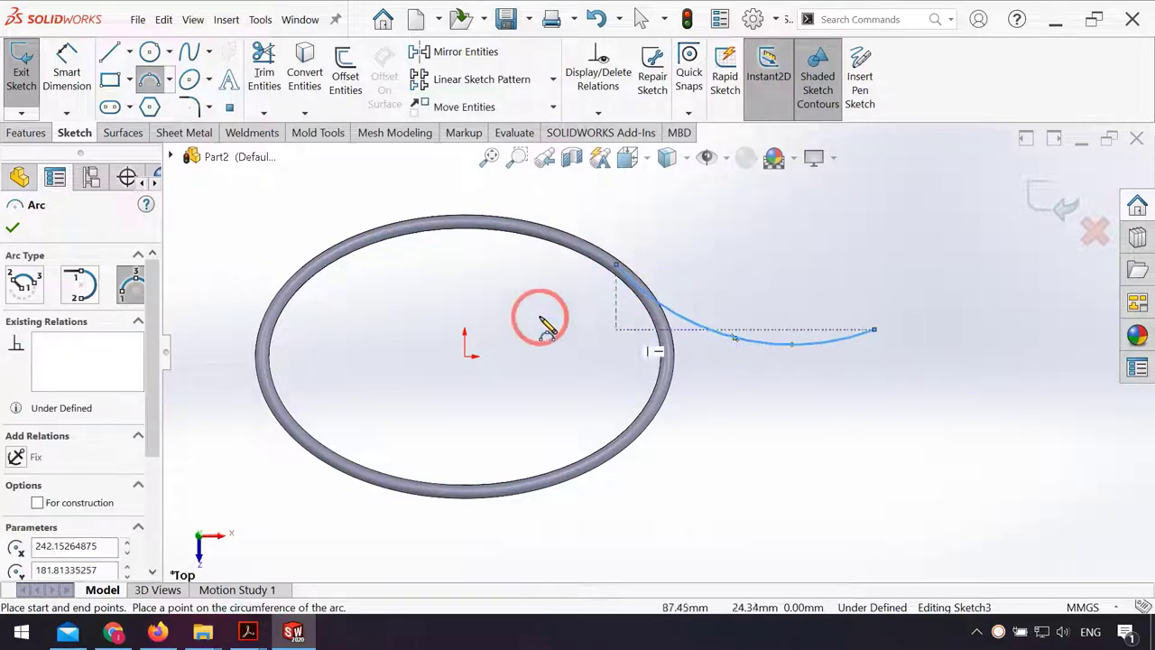
{"action": "left_click", "coordinate": [78, 87]}
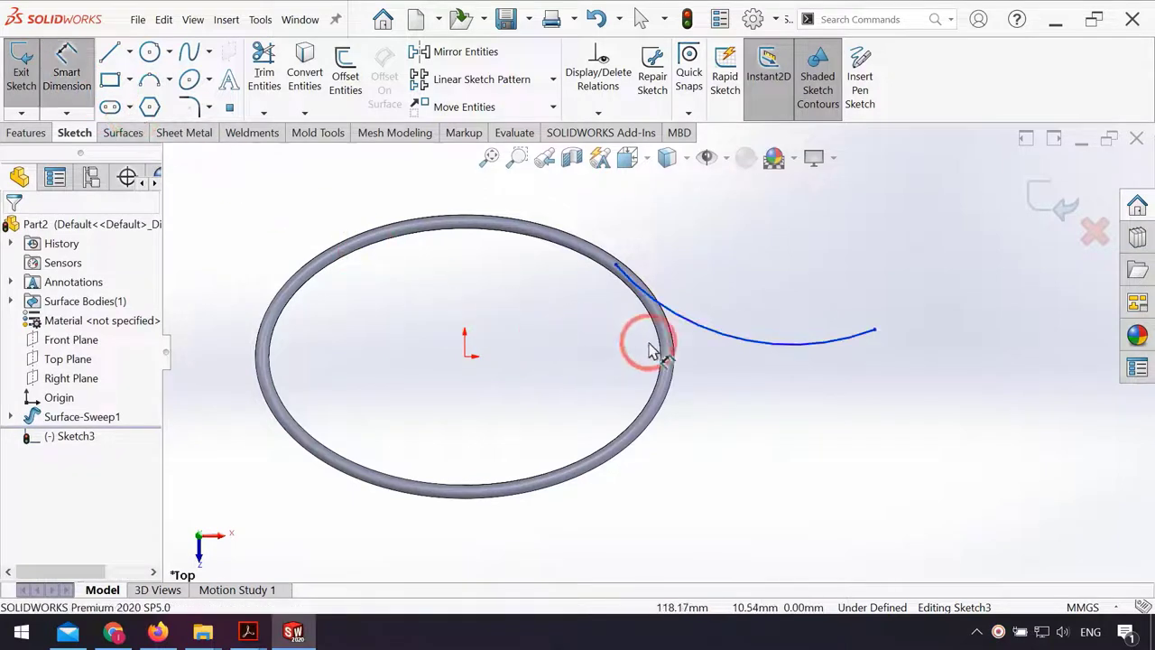
Step: Give the arc a 200 mm radius
{"action": "left_click", "coordinate": [719, 331]}
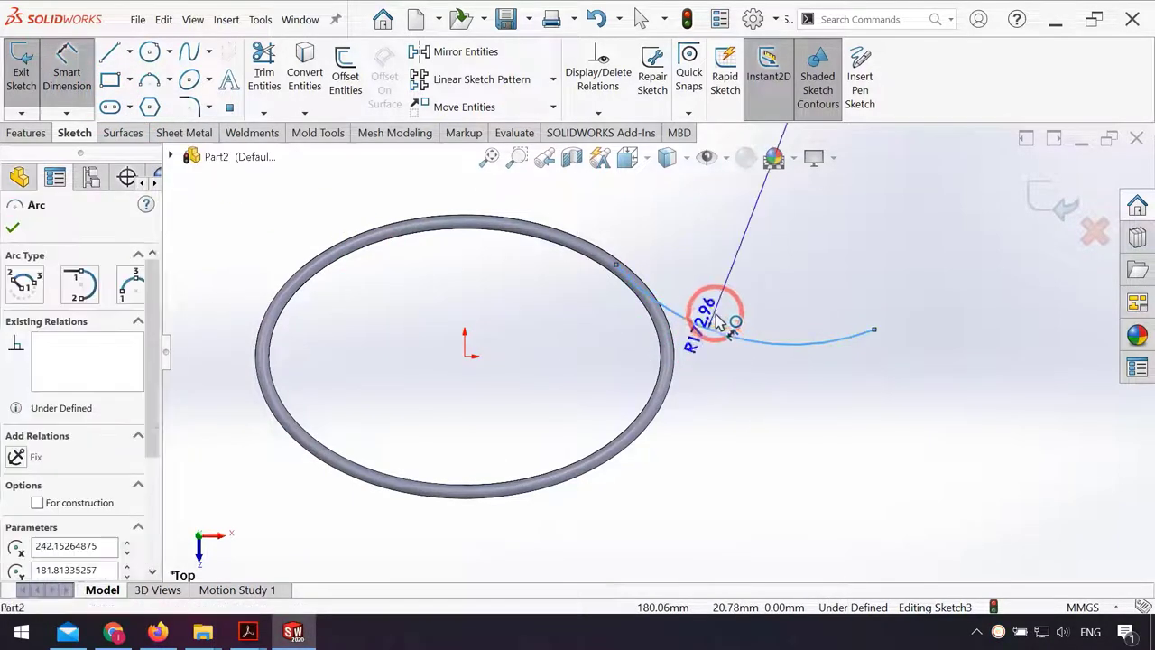
{"action": "left_click", "coordinate": [725, 306]}
{"action": "type", "text": "2"}
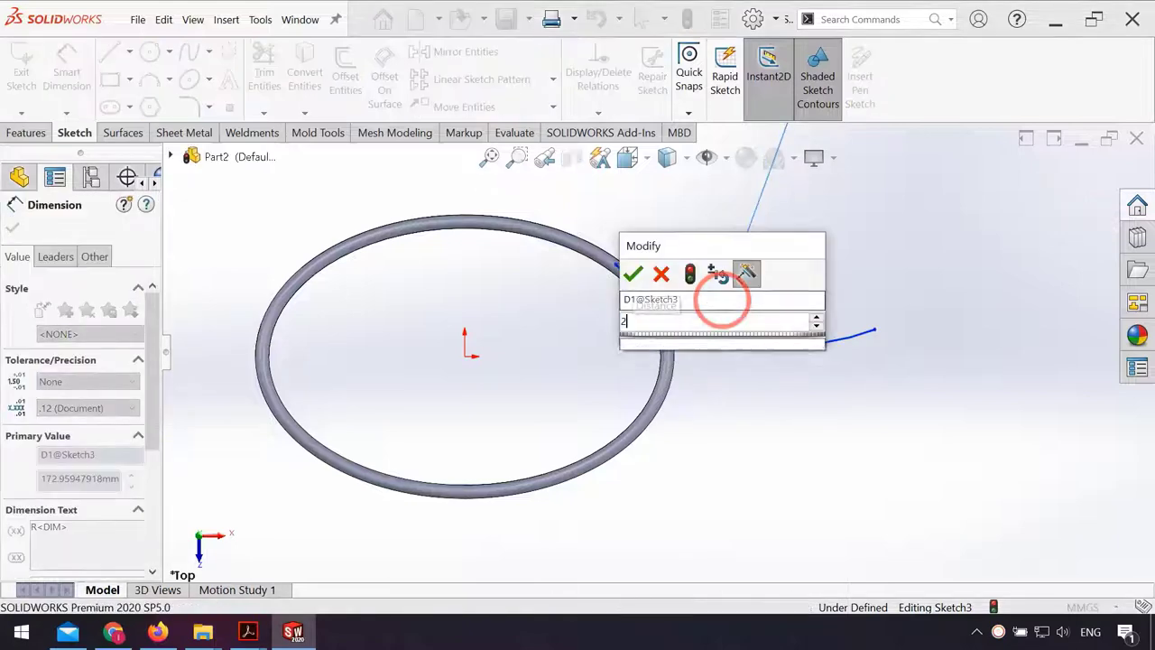
{"action": "type", "text": "00"}
{"action": "key", "text": "Return"}
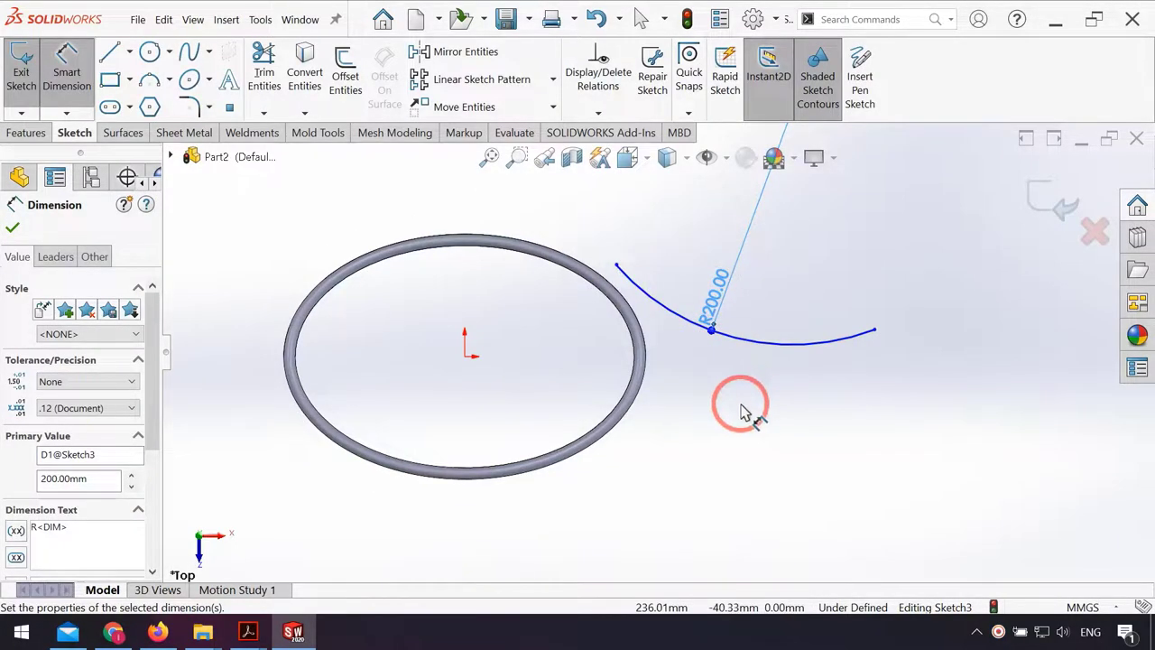
{"action": "left_click", "coordinate": [742, 406]}
Step: Locate the arc's inner end 125 mm horizontally and 55 mm vertically from the origin
{"action": "left_click", "coordinate": [617, 265]}
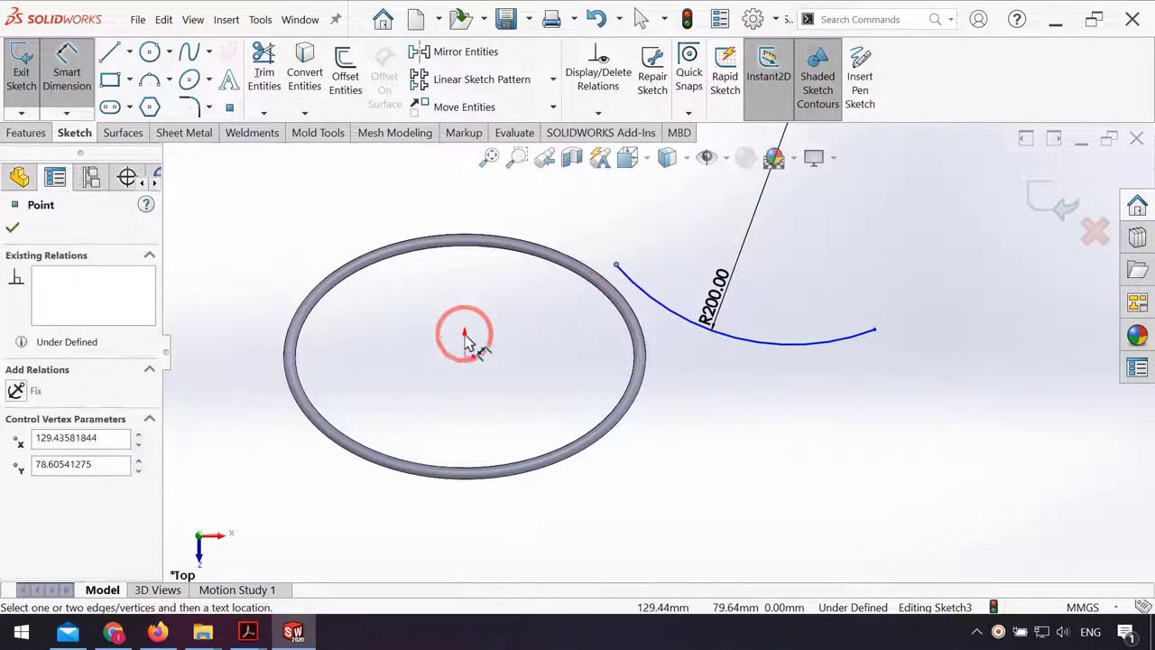
{"action": "left_click", "coordinate": [463, 354]}
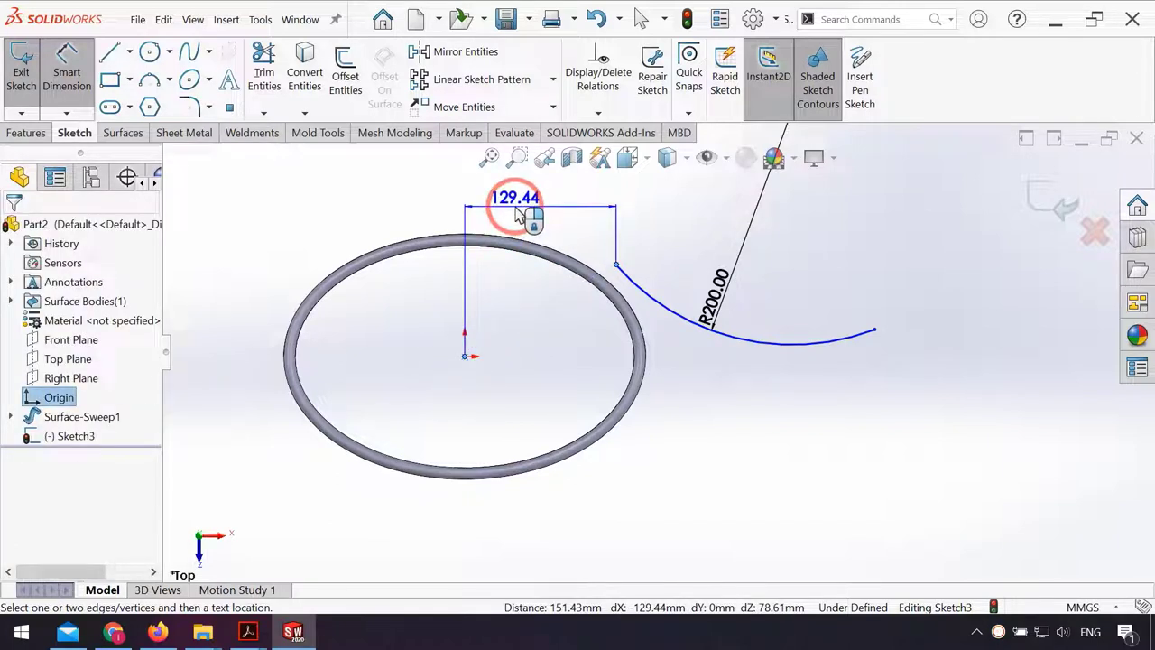
{"action": "left_click", "coordinate": [519, 216]}
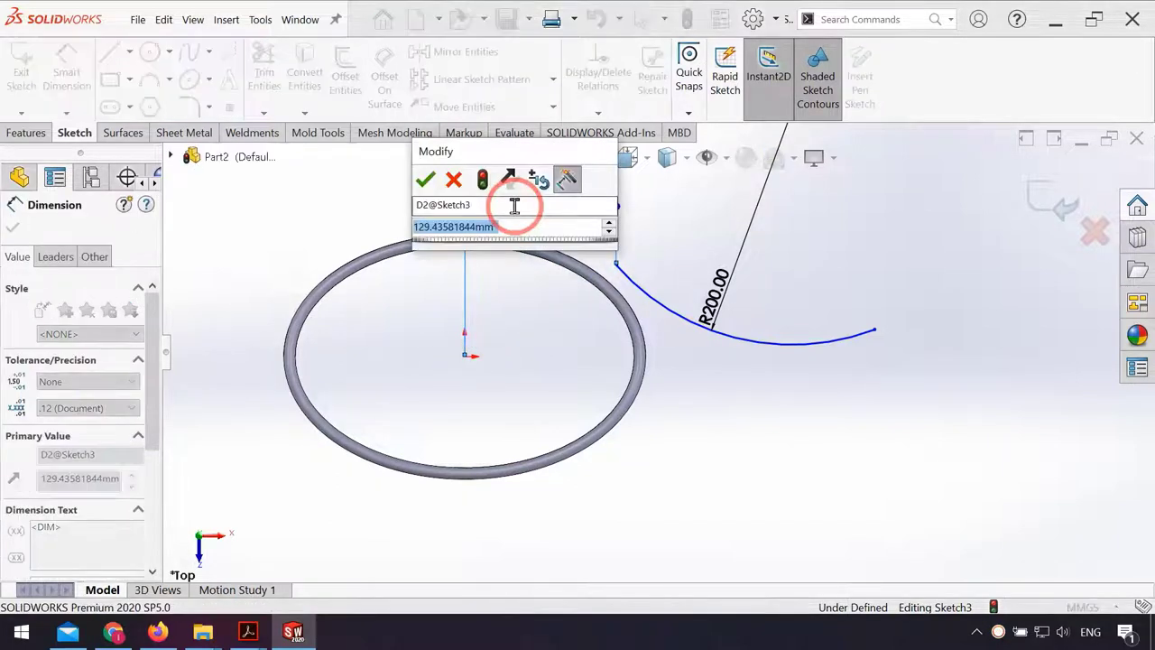
{"action": "type", "text": "125"}
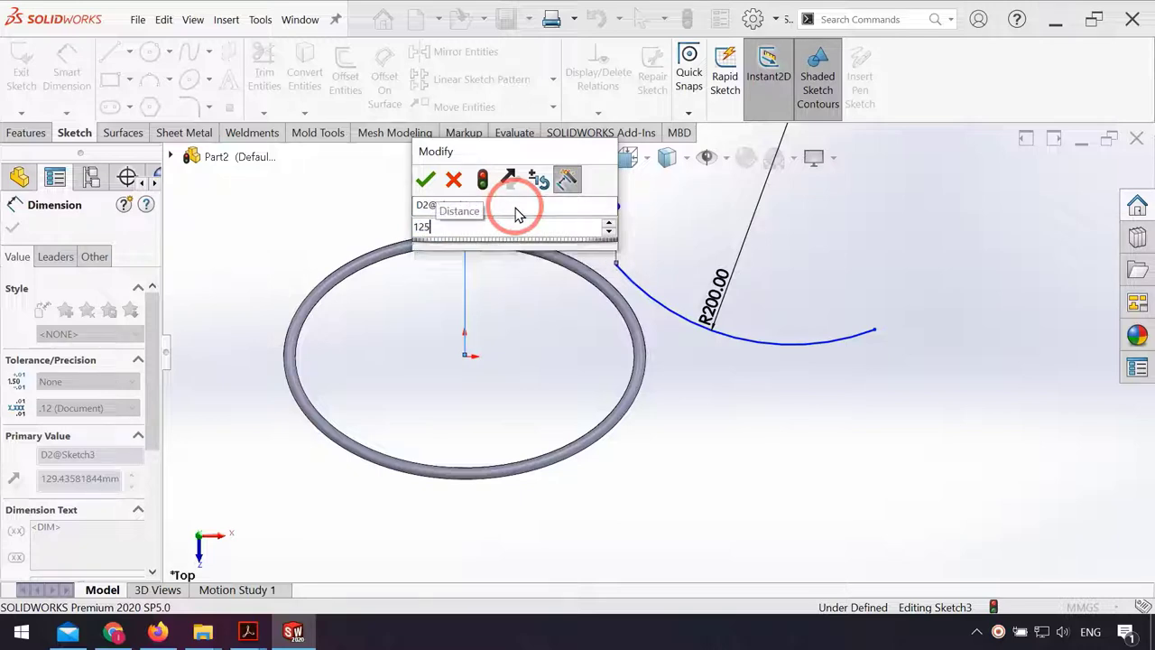
{"action": "key", "text": "Return"}
{"action": "left_click", "coordinate": [639, 233]}
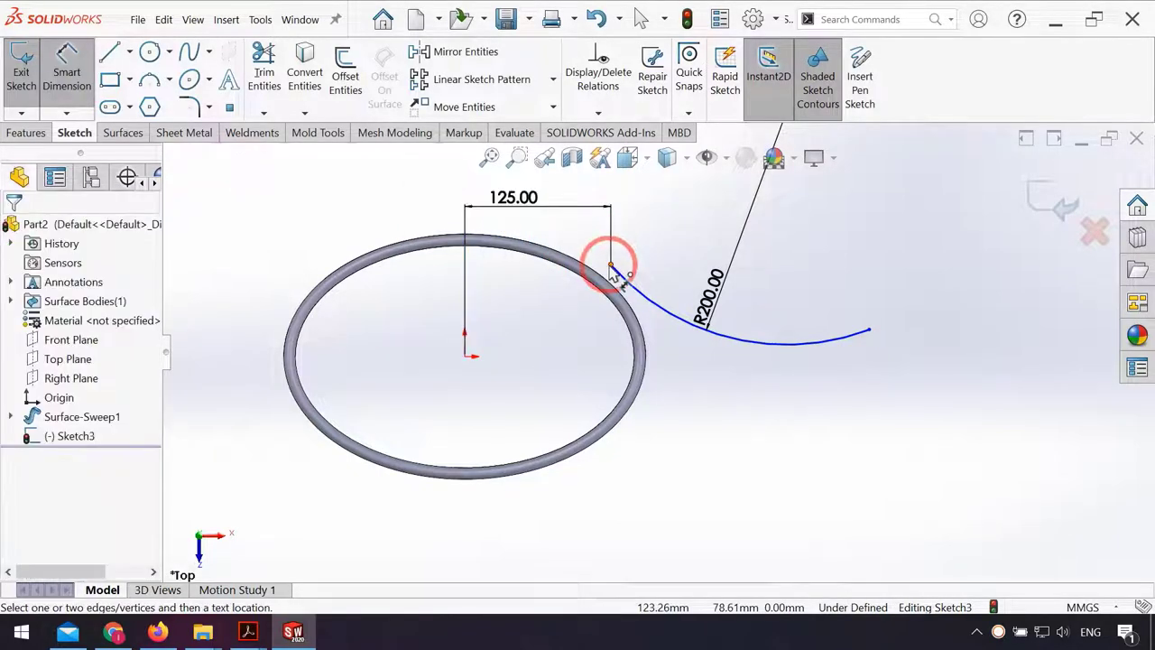
{"action": "left_click", "coordinate": [474, 356]}
{"action": "left_click", "coordinate": [465, 357]}
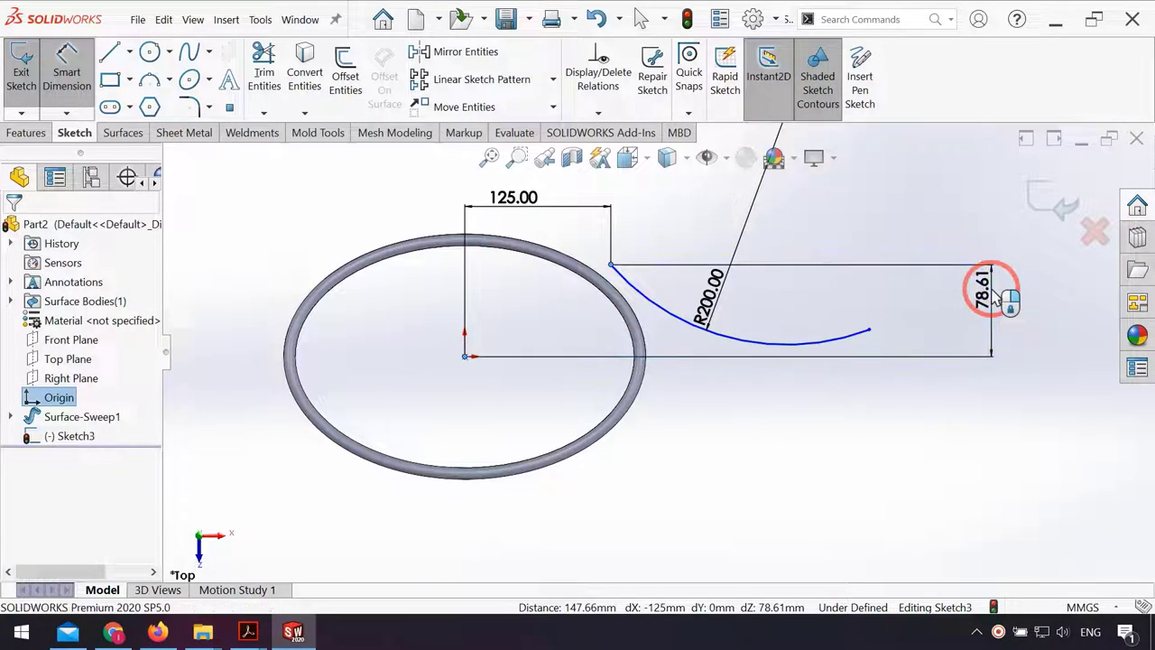
{"action": "left_click", "coordinate": [994, 298]}
{"action": "type", "text": "55"}
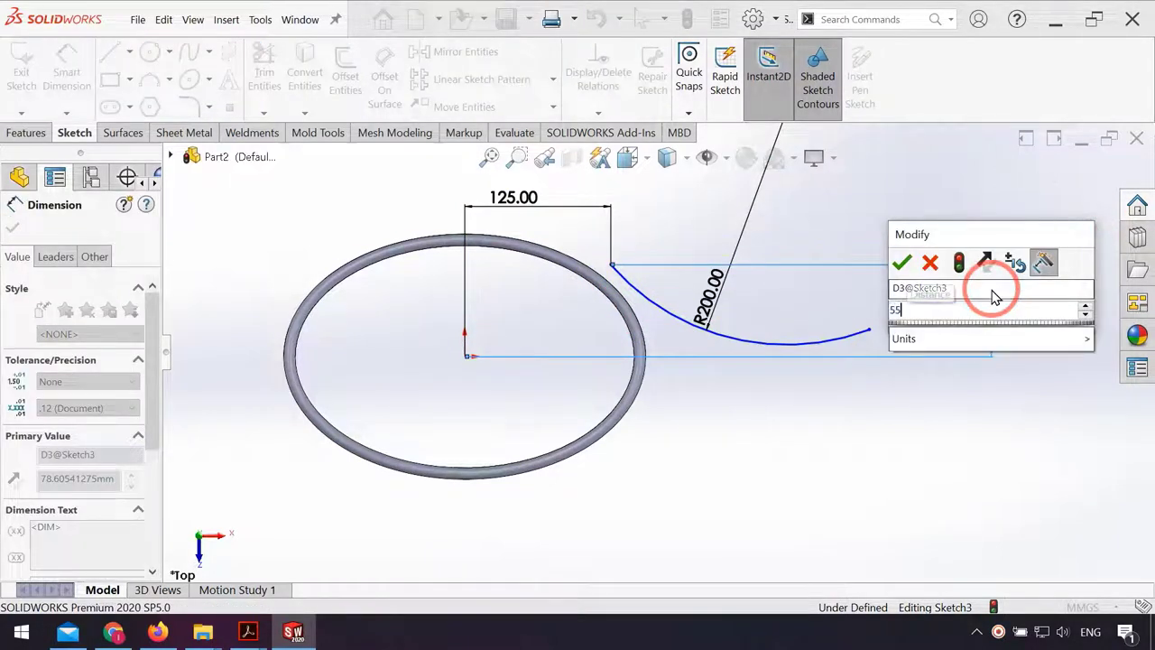
{"action": "key", "text": "Return"}
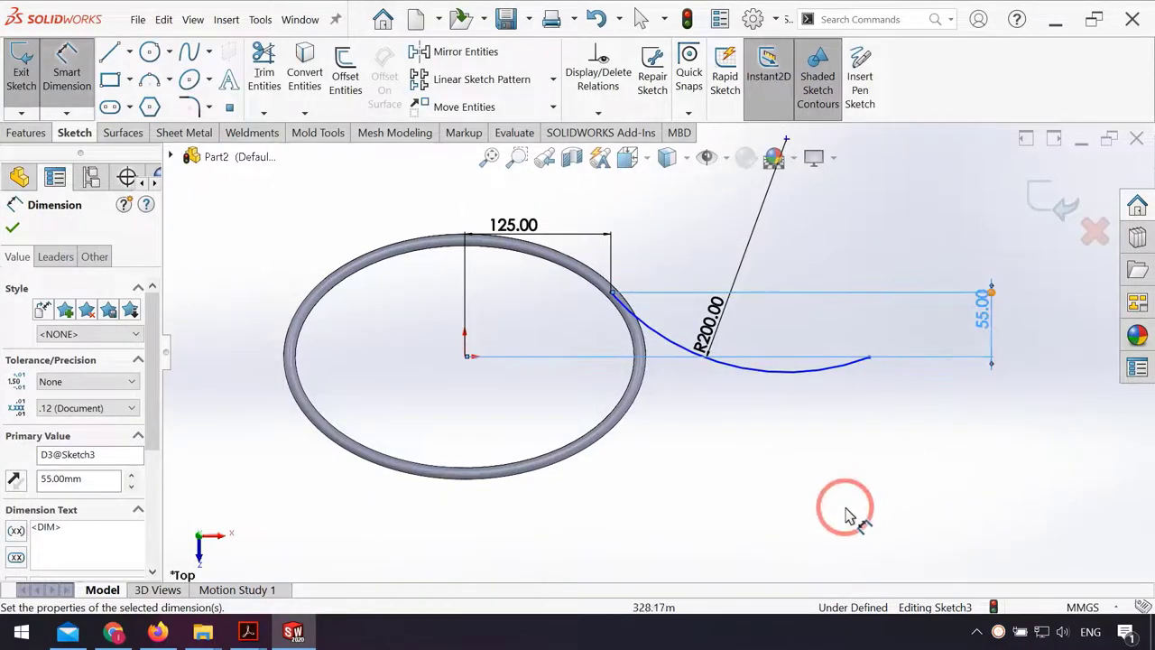
{"action": "left_click", "coordinate": [815, 467]}
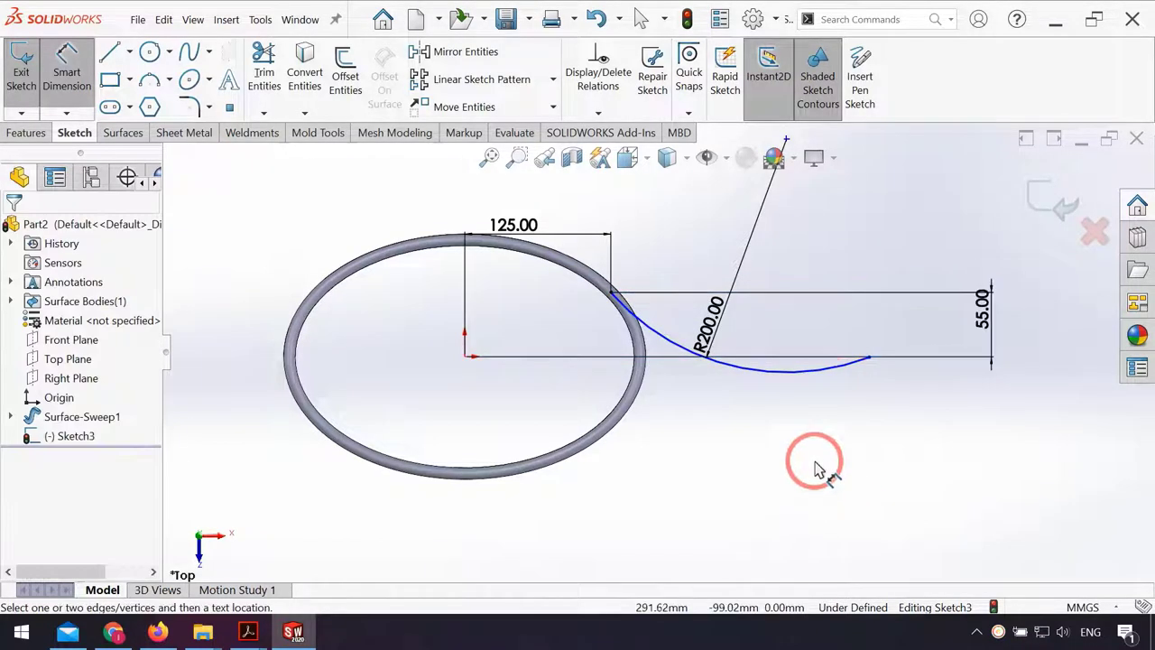
Step: Dimension the curve's free end 275 mm from the origin and pull it up off the axis
{"action": "left_click", "coordinate": [868, 360]}
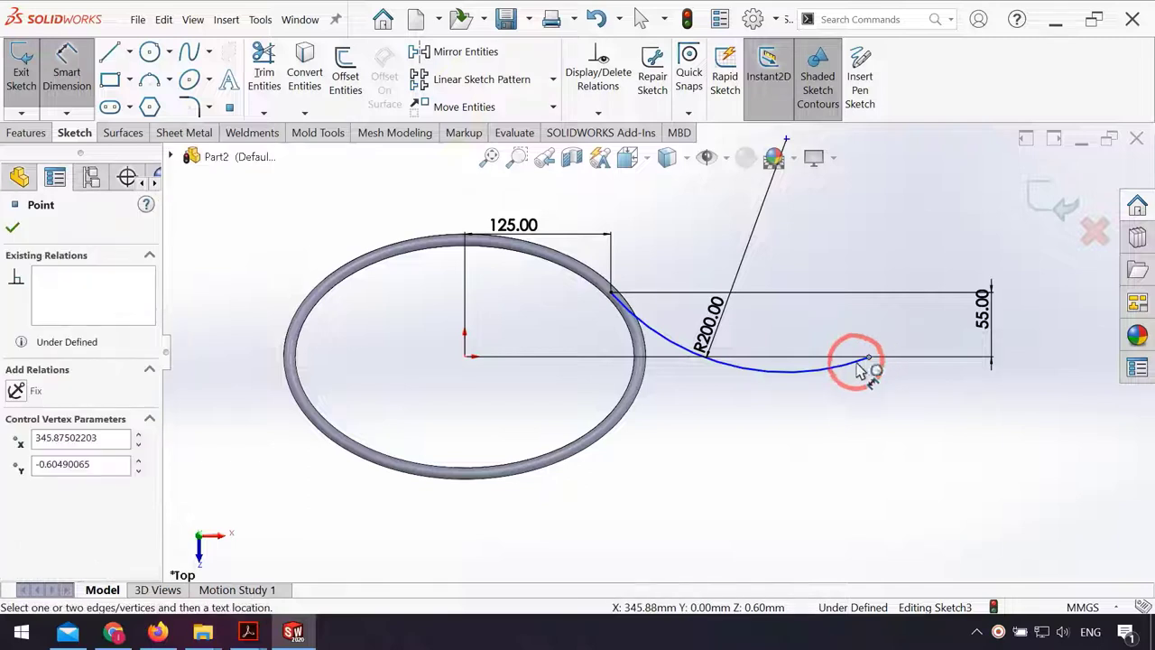
{"action": "left_click", "coordinate": [464, 361]}
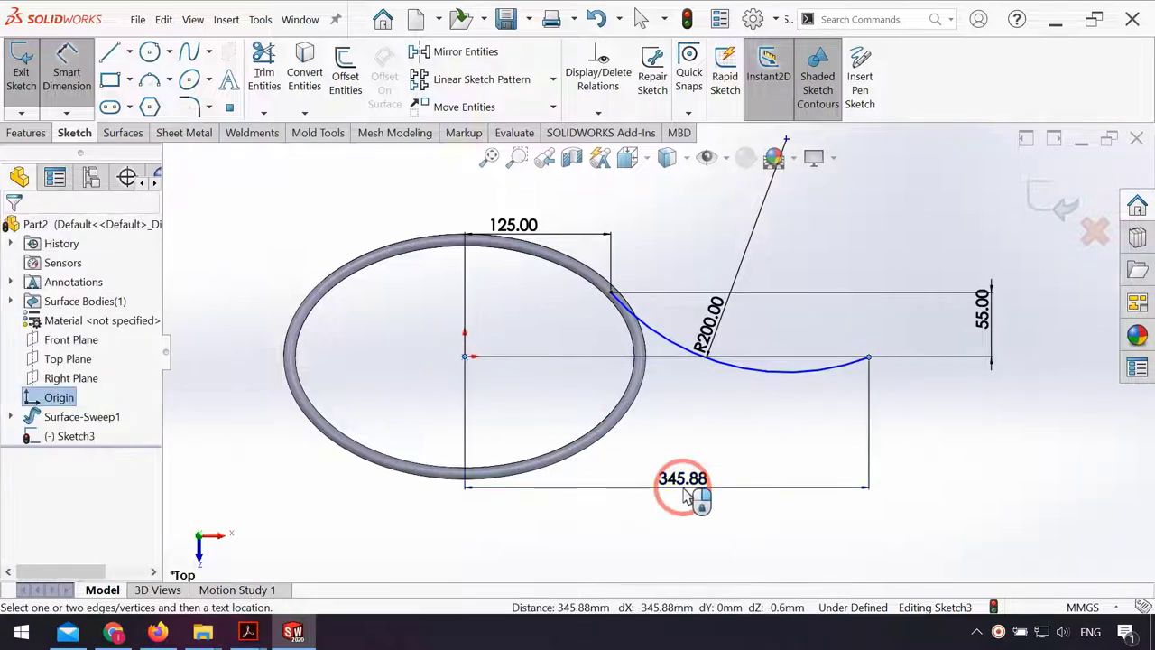
{"action": "left_click", "coordinate": [684, 497]}
{"action": "type", "text": "275"}
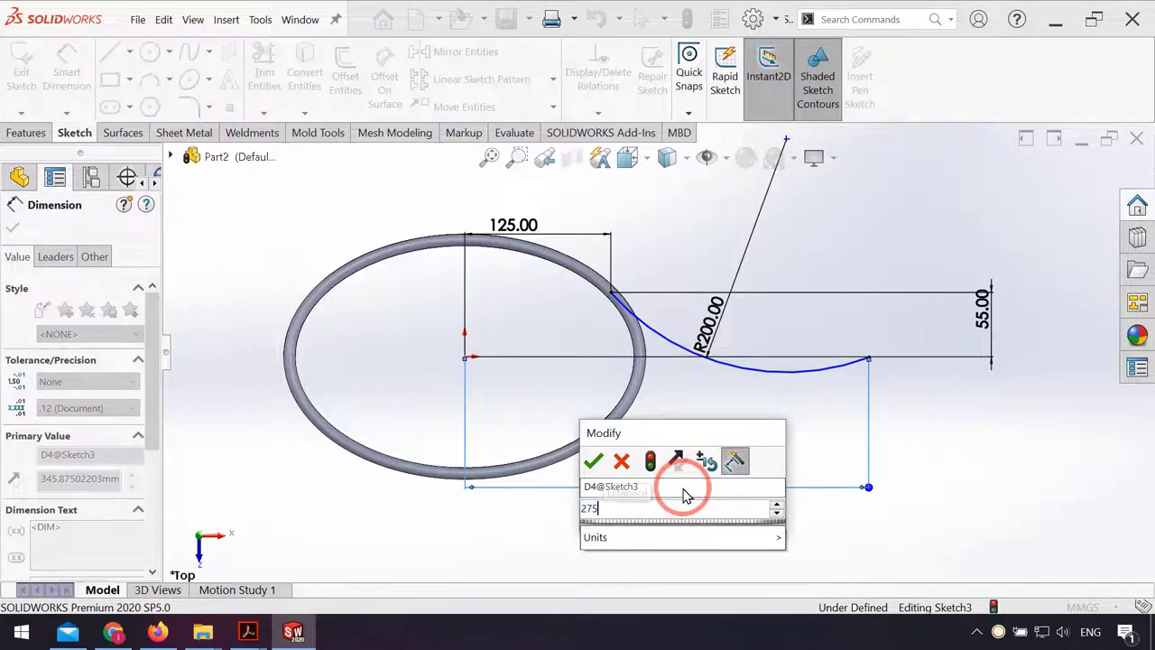
{"action": "key", "text": "Return"}
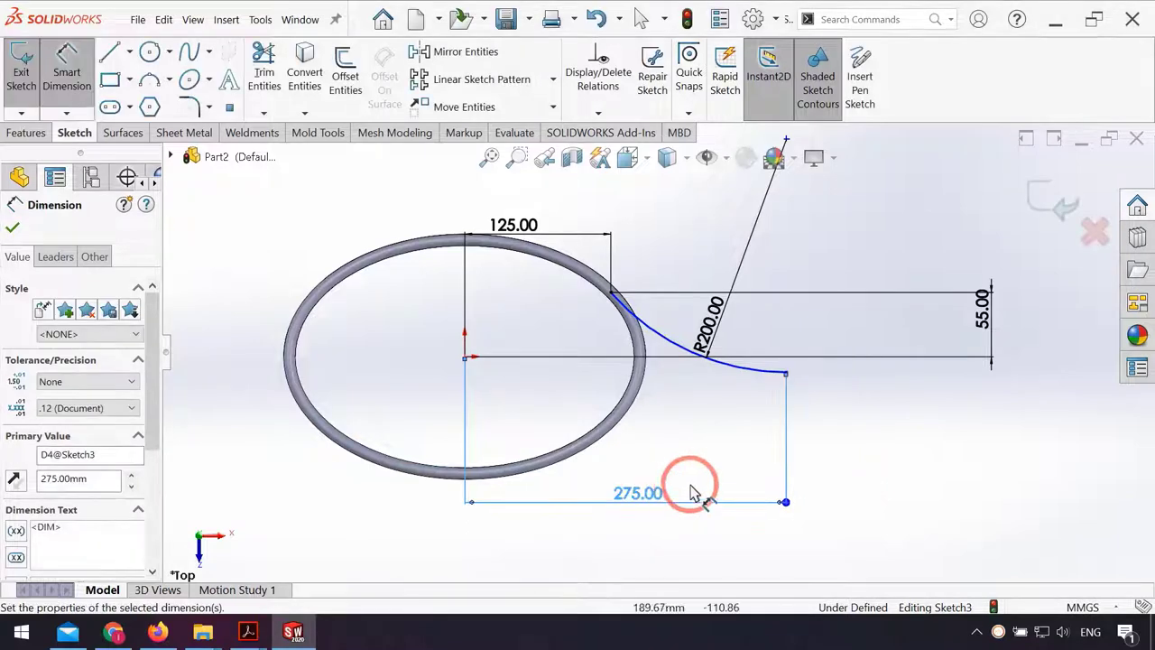
{"action": "key", "text": "Escape"}
{"action": "key", "text": "Escape"}
{"action": "left_click_drag", "start_coordinate": [787, 375], "coordinate": [849, 343]}
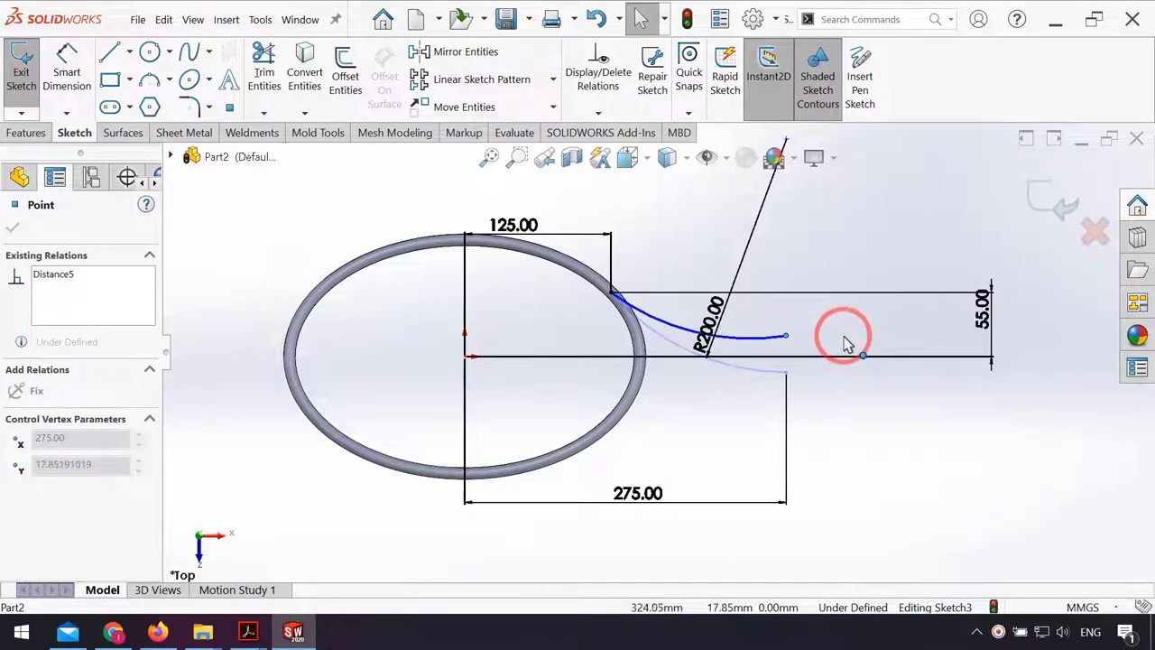
{"action": "left_click", "coordinate": [464, 315]}
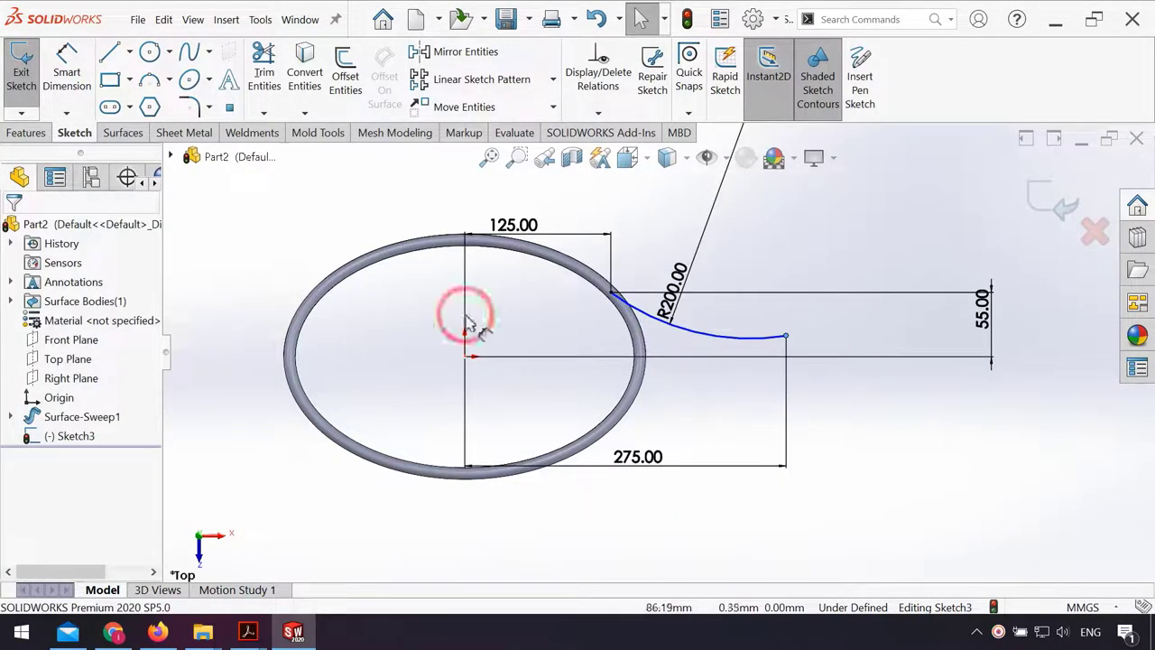
Step: Set the free end's vertical offset from the origin to 15 mm
{"action": "left_click", "coordinate": [65, 79]}
{"action": "left_click", "coordinate": [786, 338]}
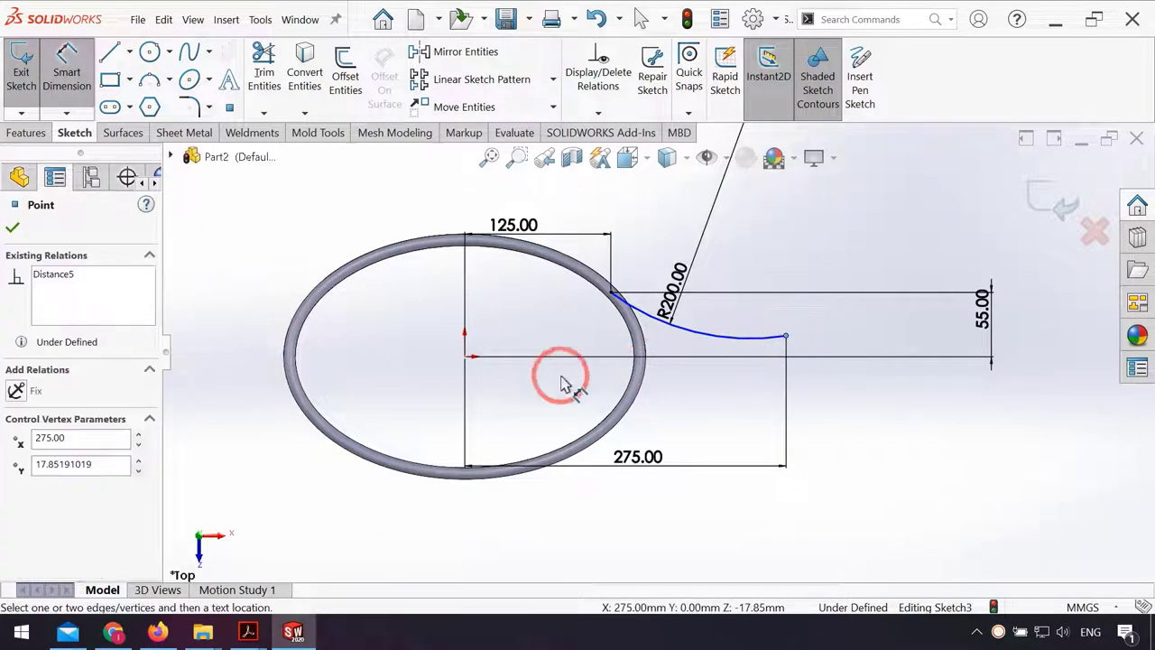
{"action": "left_click", "coordinate": [465, 357]}
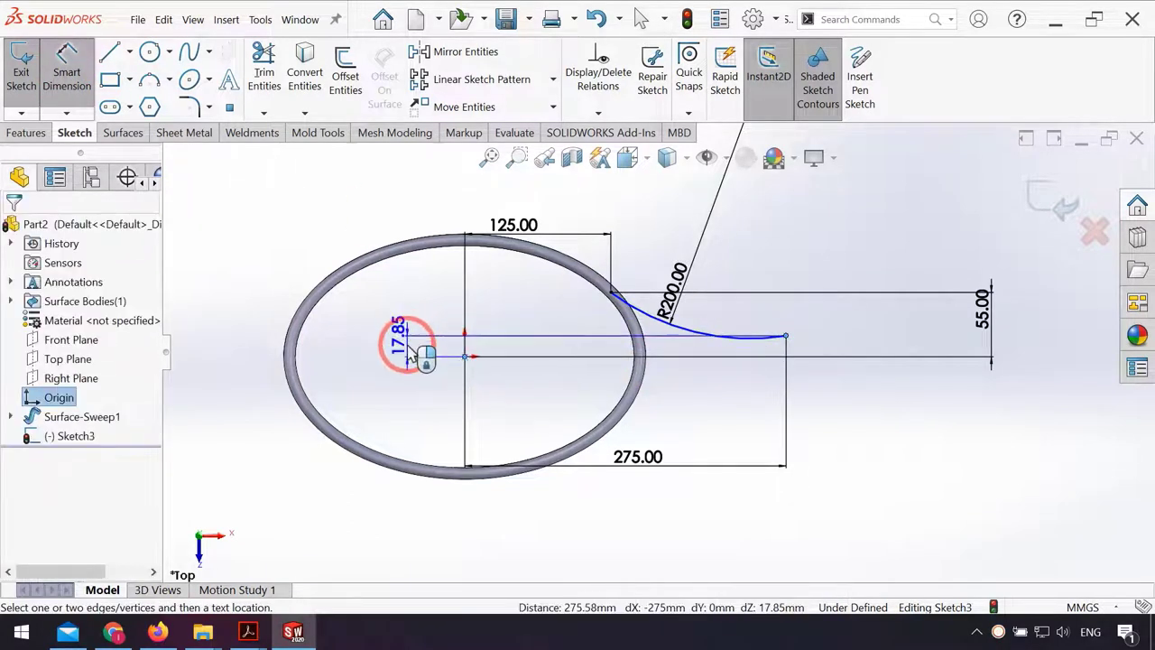
{"action": "left_click", "coordinate": [407, 355]}
{"action": "type", "text": "1"}
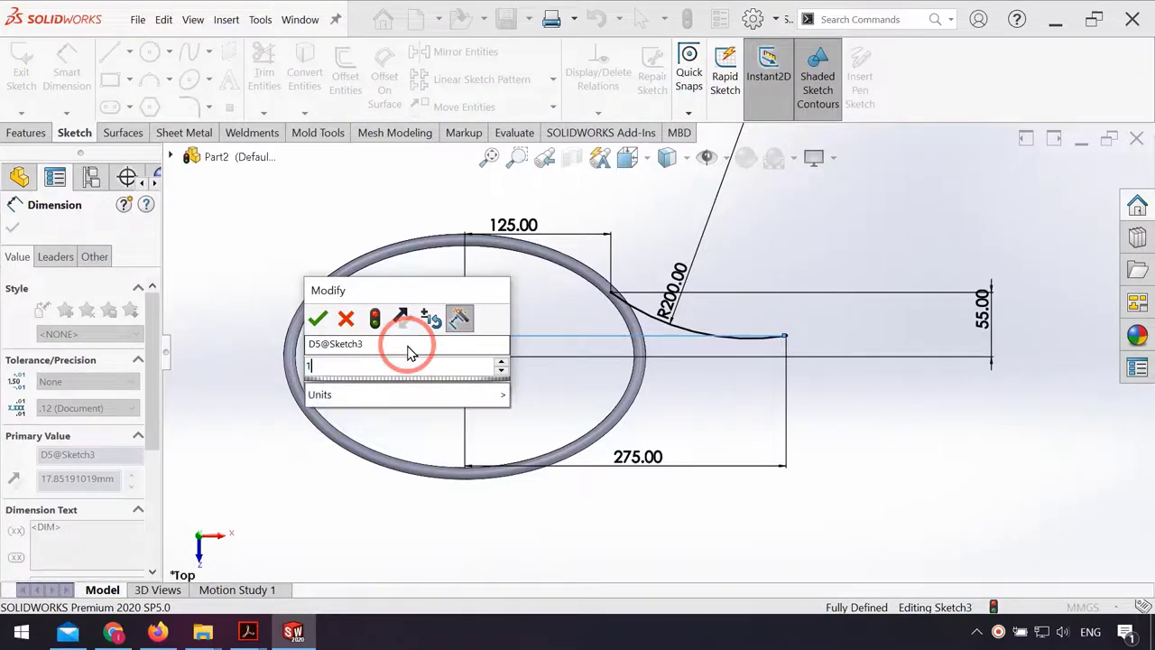
{"action": "type", "text": "5"}
{"action": "key", "text": "Return"}
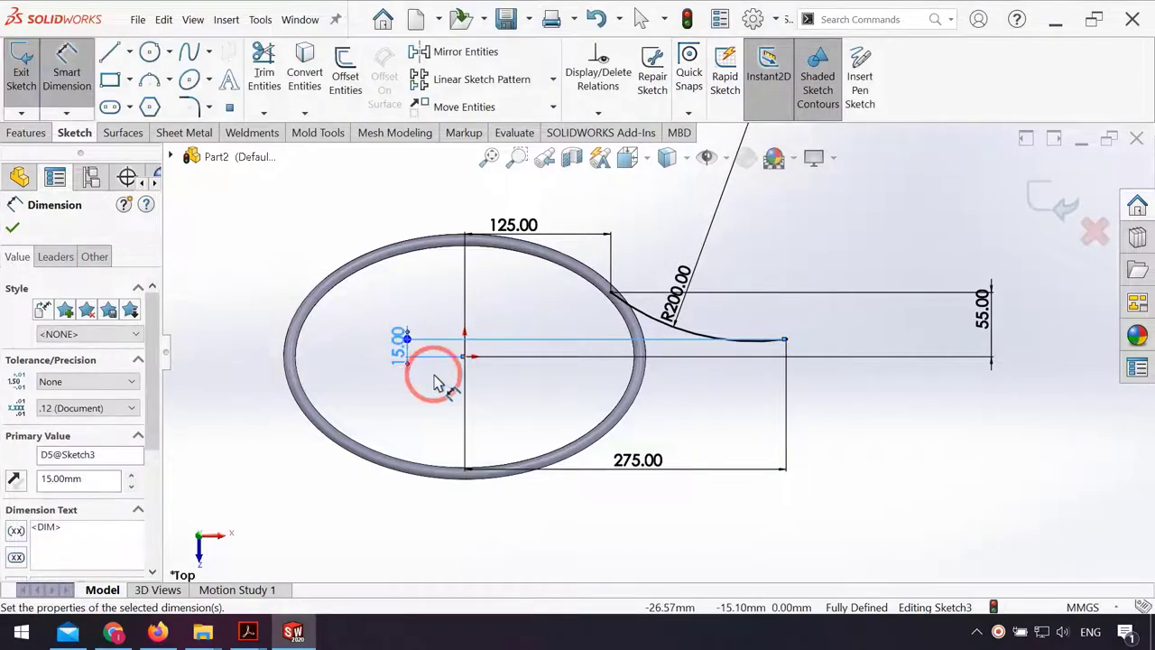
Step: Extend the arc end with a short straight line tangent to the arc, removing the old 275 dimension
{"action": "left_click", "coordinate": [111, 52]}
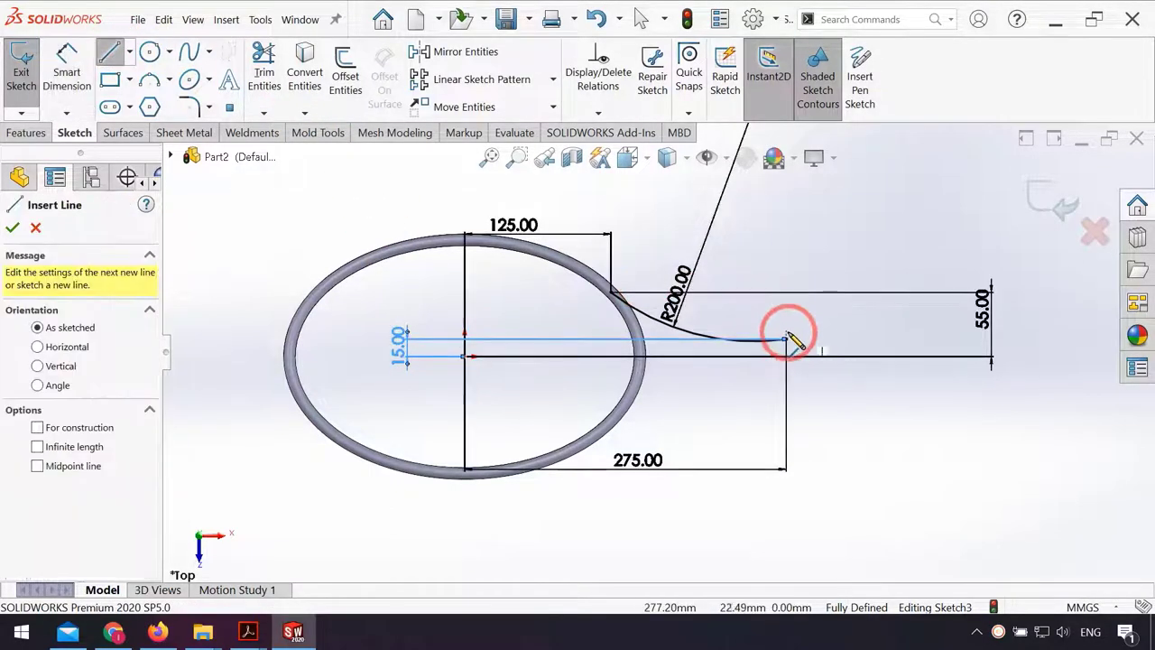
{"action": "left_click_drag", "start_coordinate": [787, 343], "coordinate": [867, 350]}
{"action": "key", "text": "Escape"}
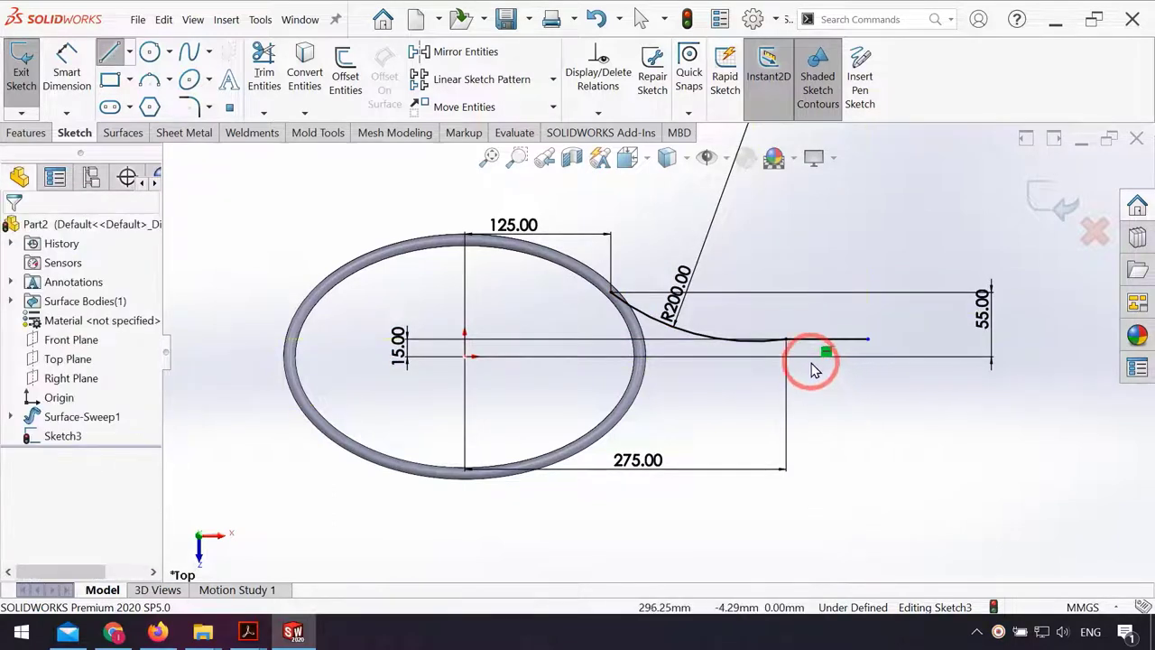
{"action": "left_click", "coordinate": [629, 461]}
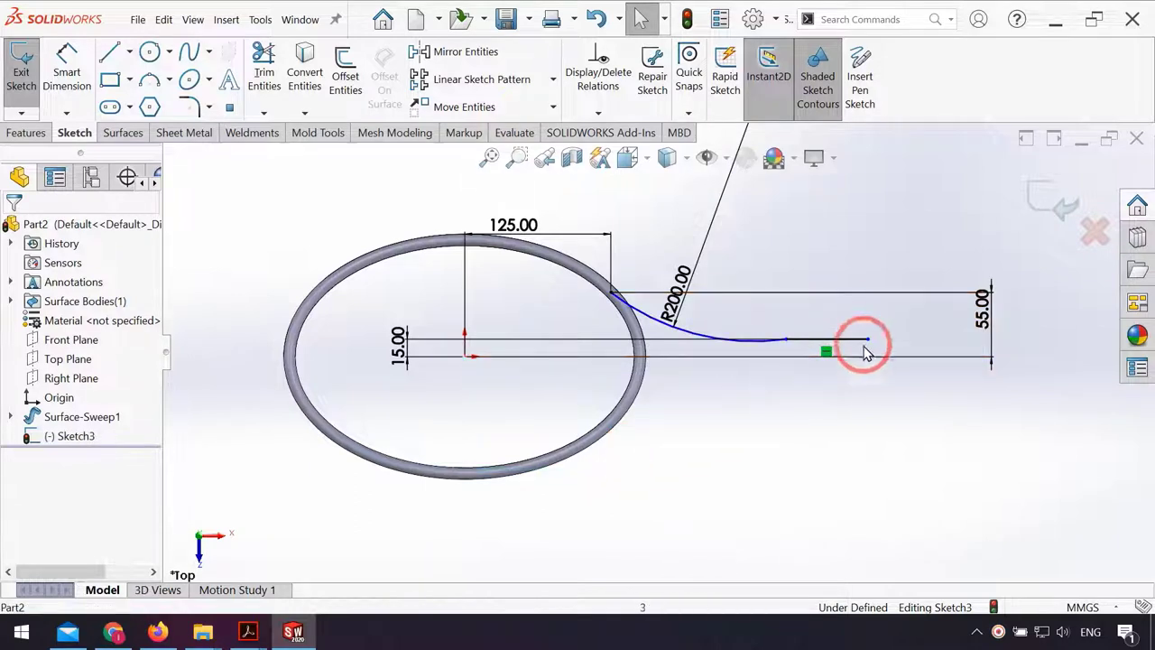
{"action": "left_click", "coordinate": [815, 347]}
{"action": "left_click", "coordinate": [758, 340], "text": "ctrl"}
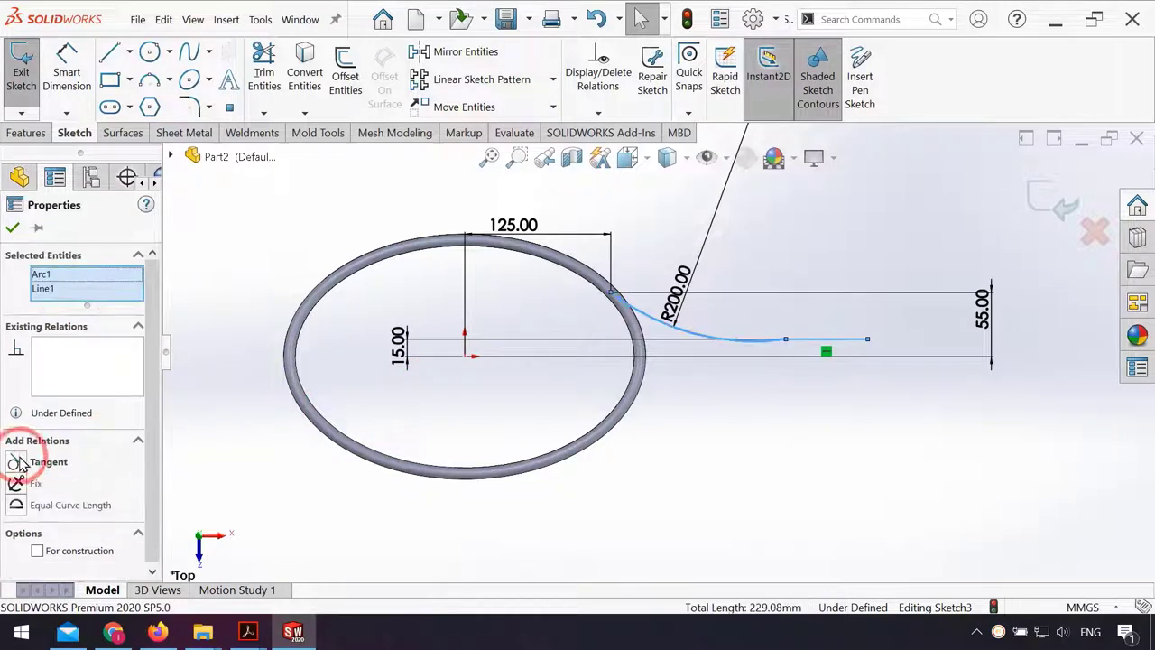
{"action": "left_click", "coordinate": [18, 462]}
{"action": "left_click", "coordinate": [756, 439]}
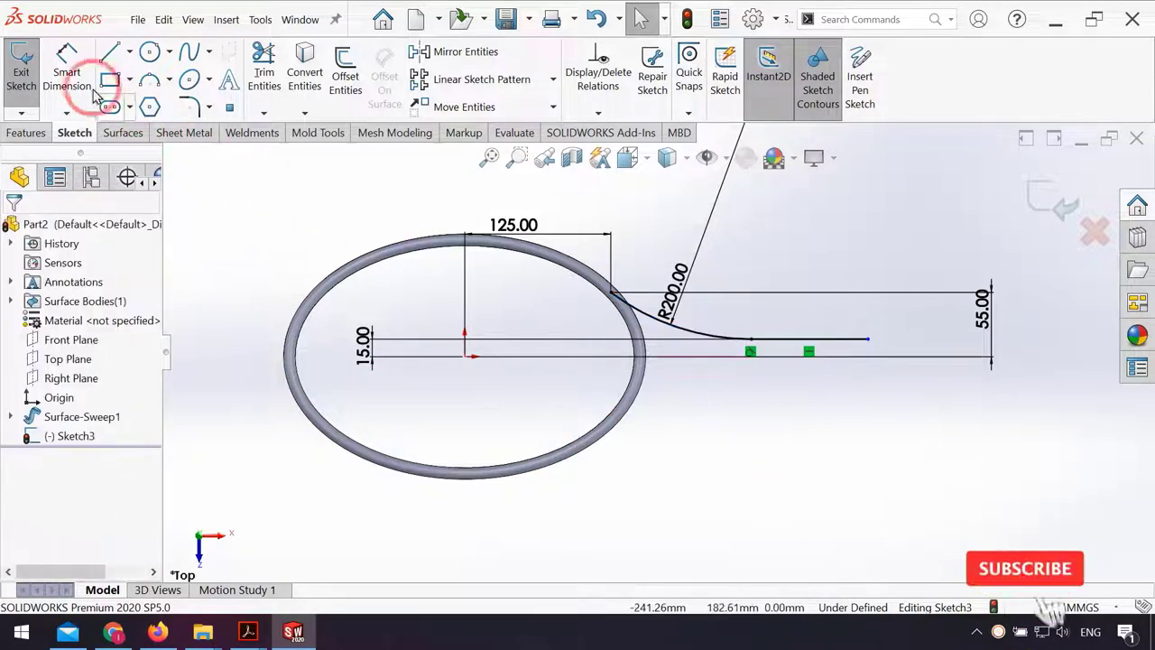
Step: Dimension the line's tip 275 mm from the origin
{"action": "left_click", "coordinate": [867, 339]}
{"action": "left_click", "coordinate": [468, 362]}
{"action": "left_click", "coordinate": [683, 491]}
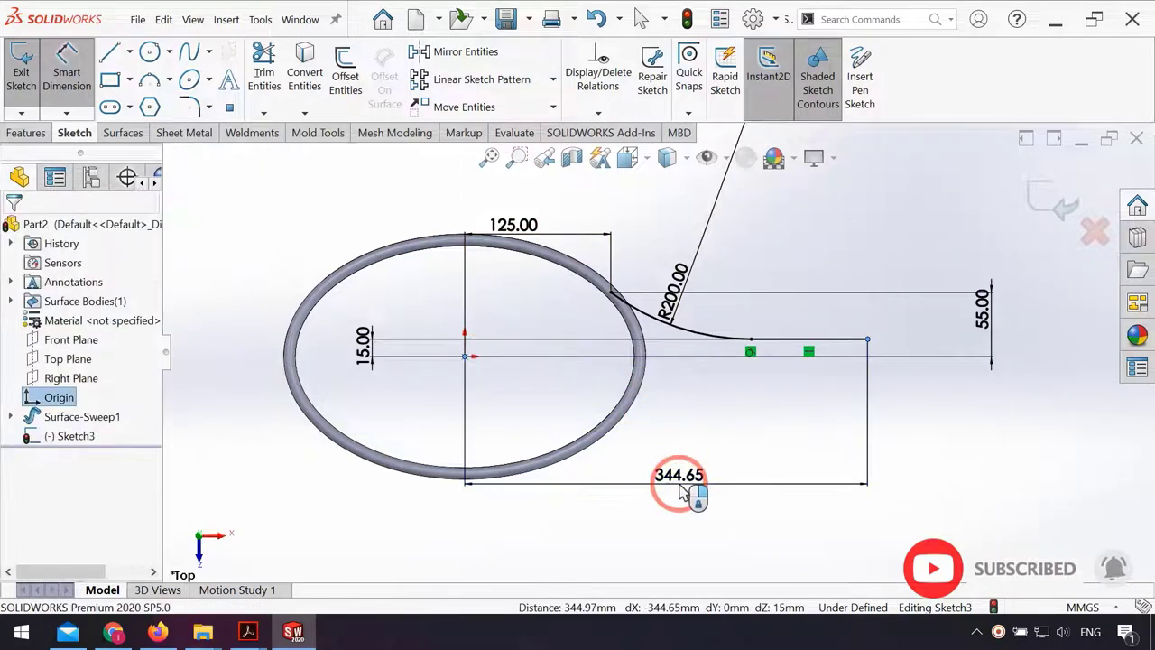
{"action": "type", "text": "27"}
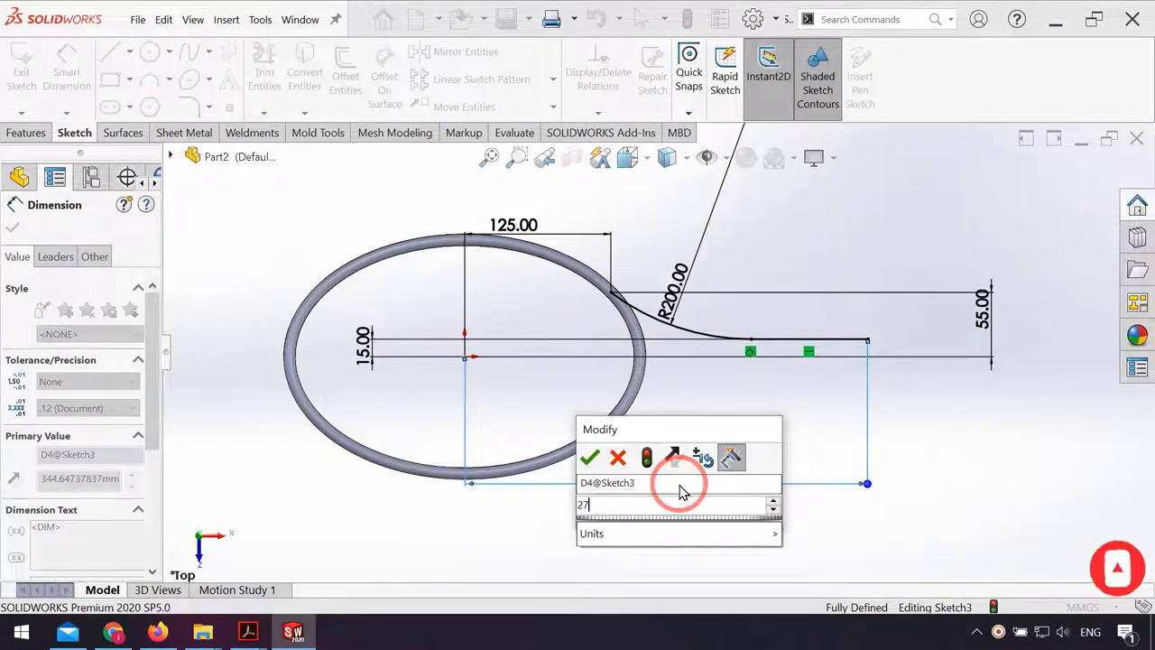
{"action": "type", "text": "5"}
{"action": "key", "text": "Return"}
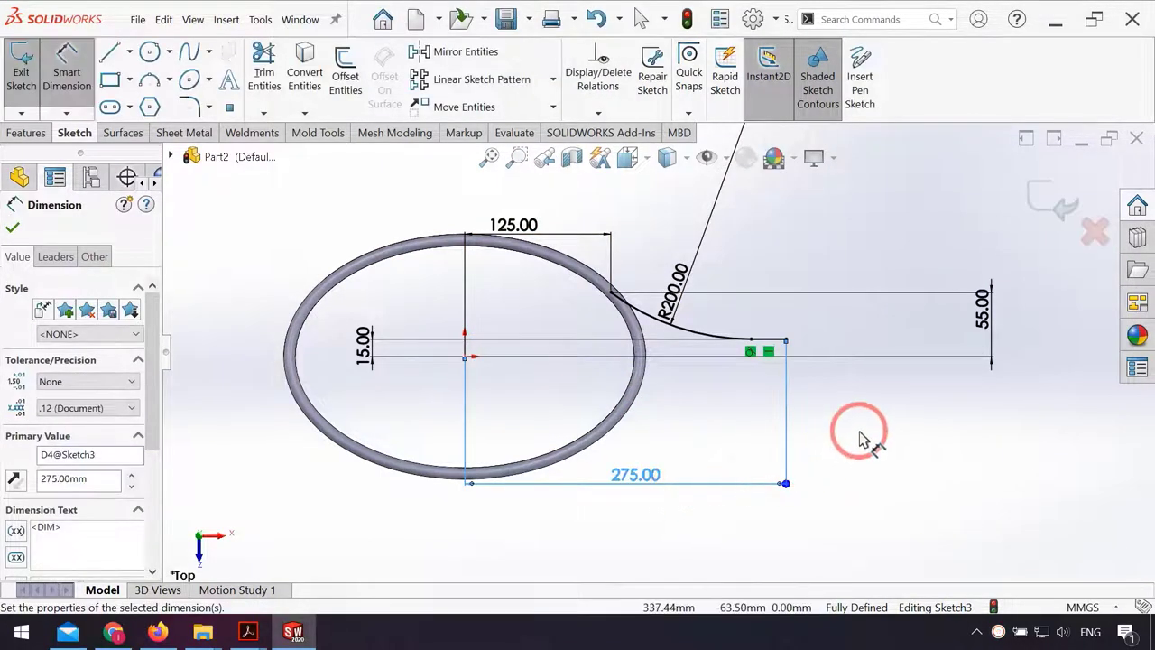
{"action": "left_click", "coordinate": [859, 439]}
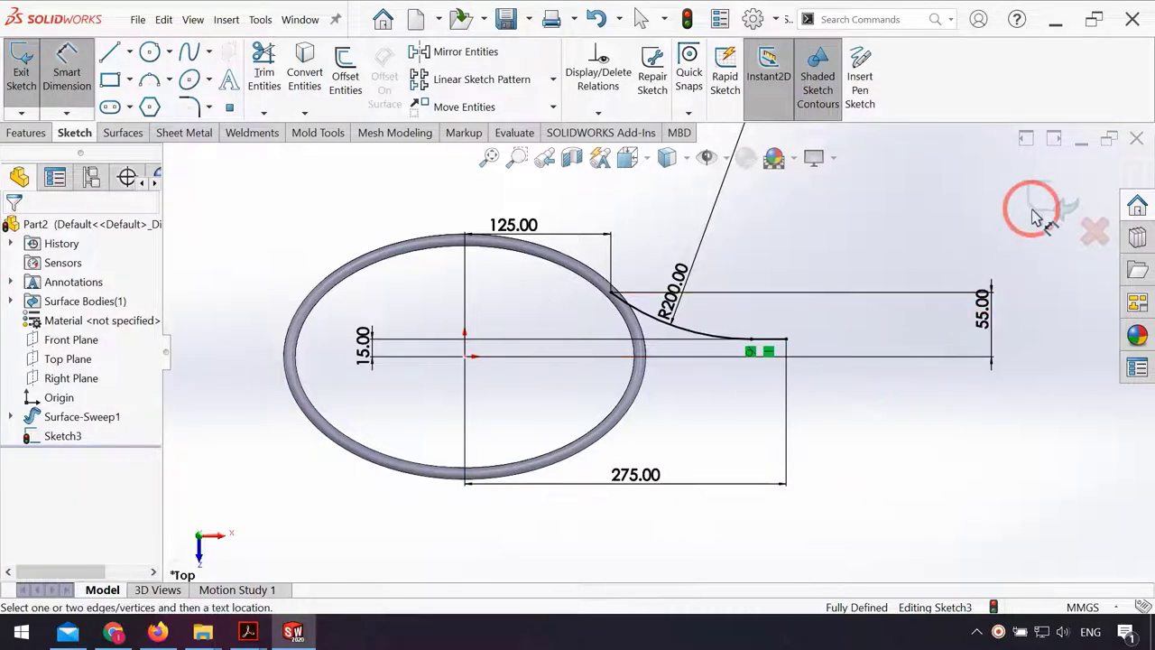
Step: Close Sketch3 and create Plane1 through the curve end, perpendicular to the straight line
{"action": "left_click", "coordinate": [1036, 214]}
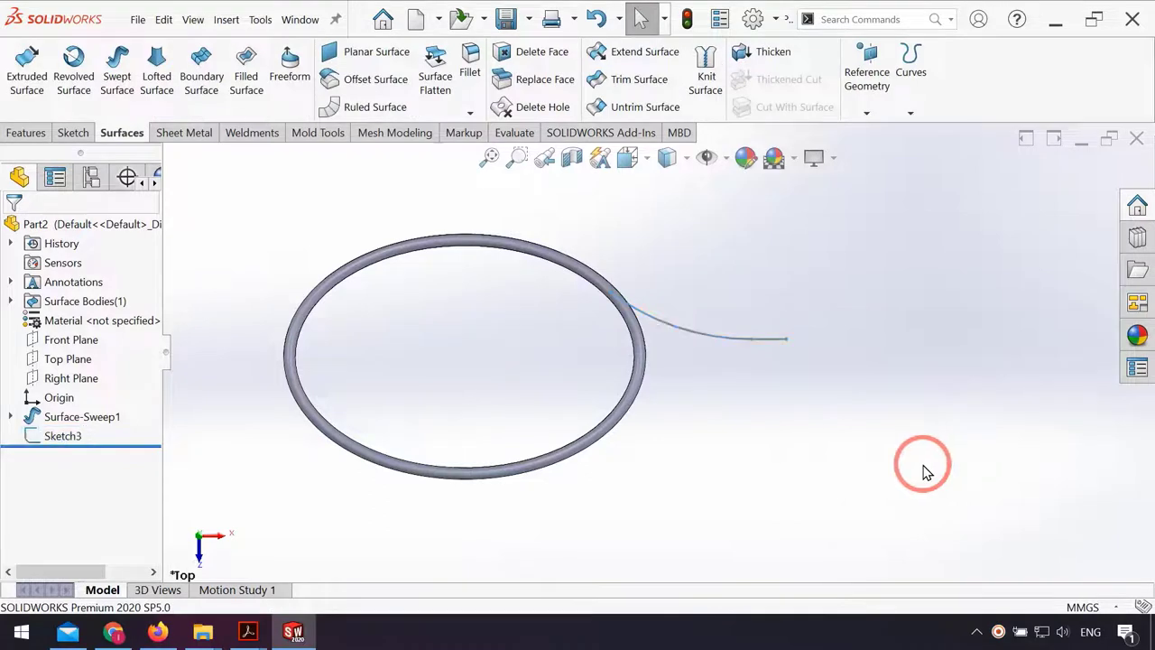
{"action": "left_click", "coordinate": [26, 133]}
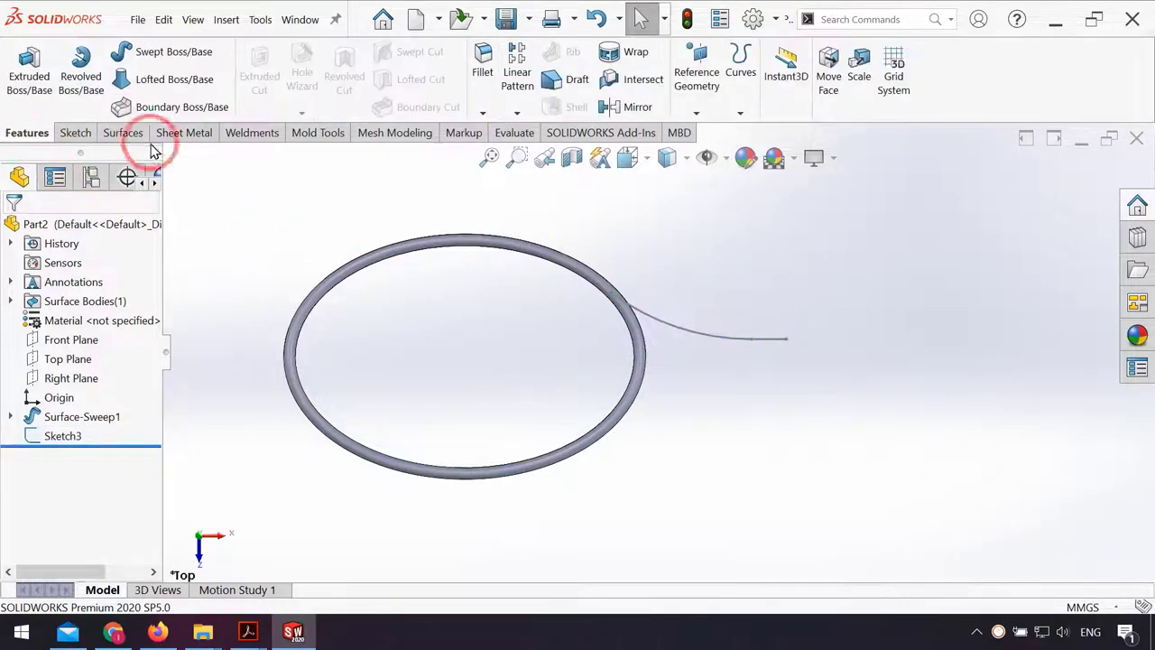
{"action": "left_click", "coordinate": [681, 95]}
{"action": "left_click", "coordinate": [698, 132]}
{"action": "left_click", "coordinate": [786, 340]}
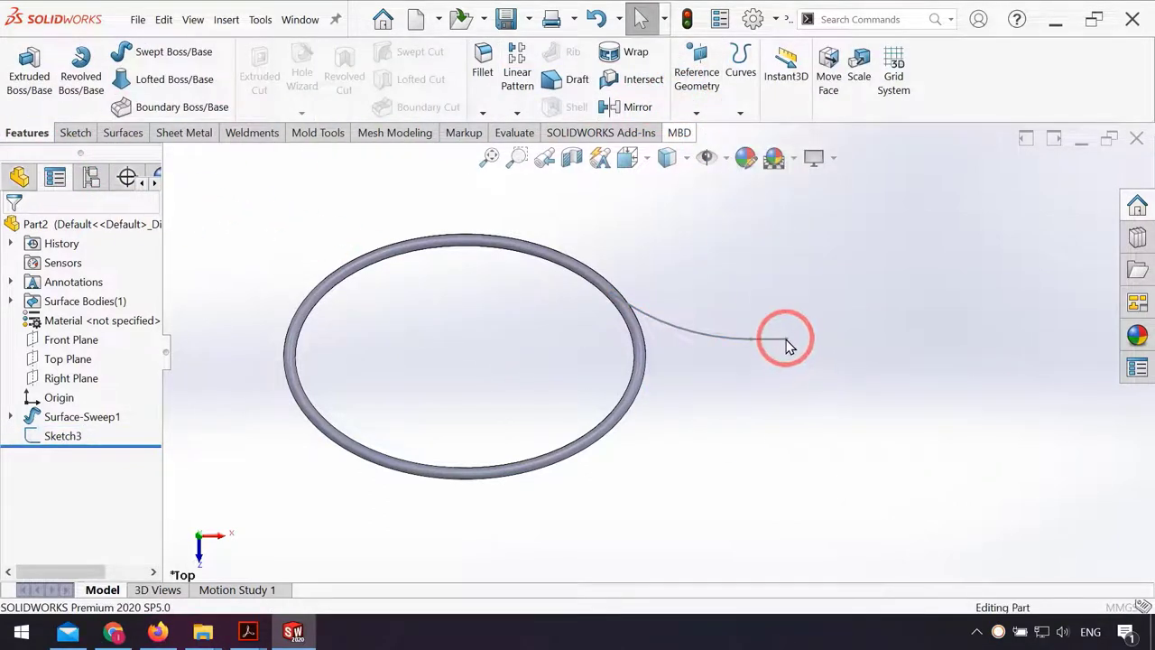
{"action": "left_click", "coordinate": [785, 341]}
{"action": "left_click", "coordinate": [774, 340]}
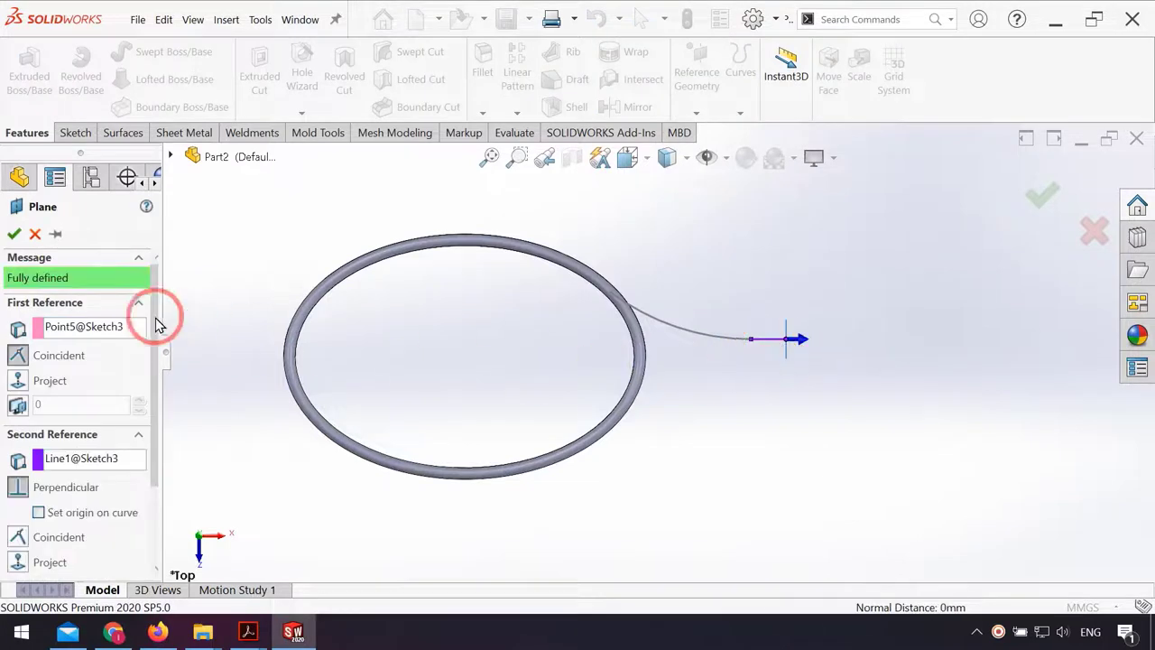
{"action": "left_click", "coordinate": [15, 234]}
{"action": "middle_click_drag", "start_coordinate": [571, 377], "coordinate": [619, 392]}
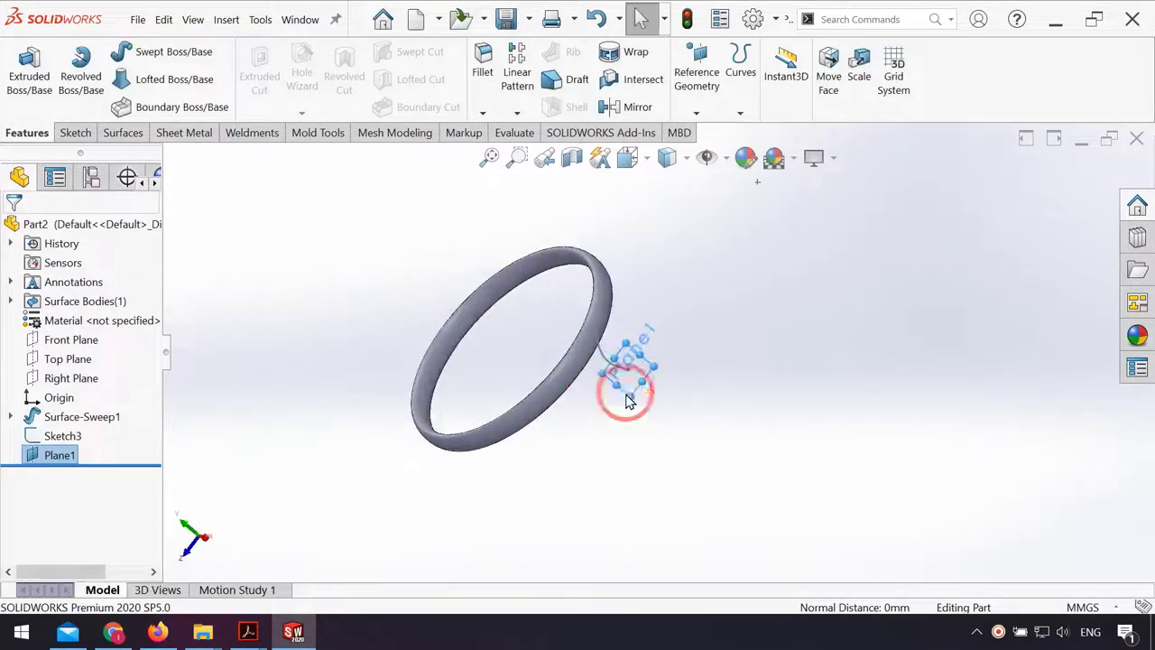
Step: Start a sketch on Plane1 and draw a vertical ellipse centred at the origin
{"action": "left_click", "coordinate": [643, 389]}
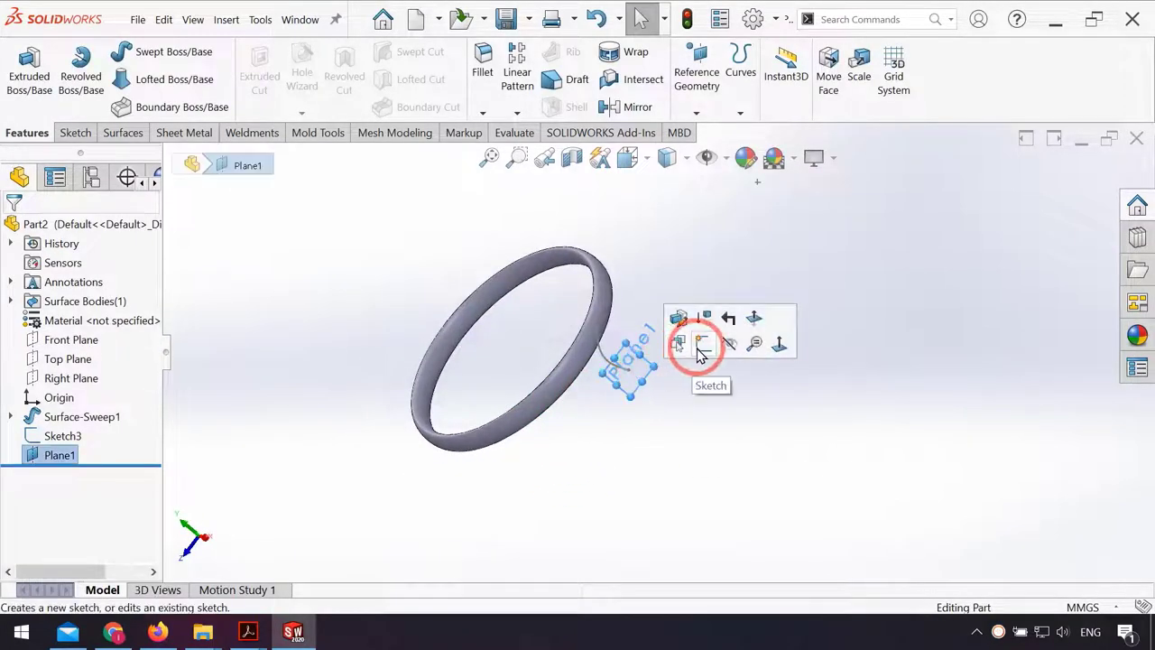
{"action": "left_click", "coordinate": [695, 348]}
{"action": "scroll", "coordinate": [732, 343], "scroll_direction": "down", "scroll_amount": 2}
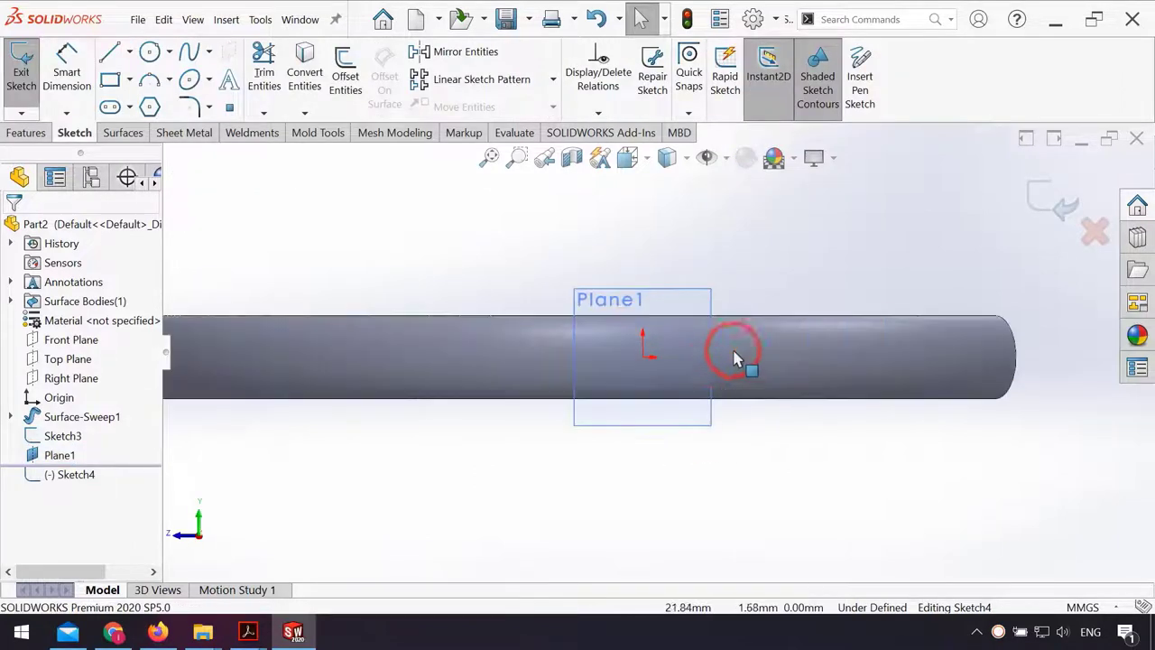
{"action": "middle_click_drag", "start_coordinate": [732, 343], "coordinate": [716, 413]}
{"action": "key", "text": "ctrl+8"}
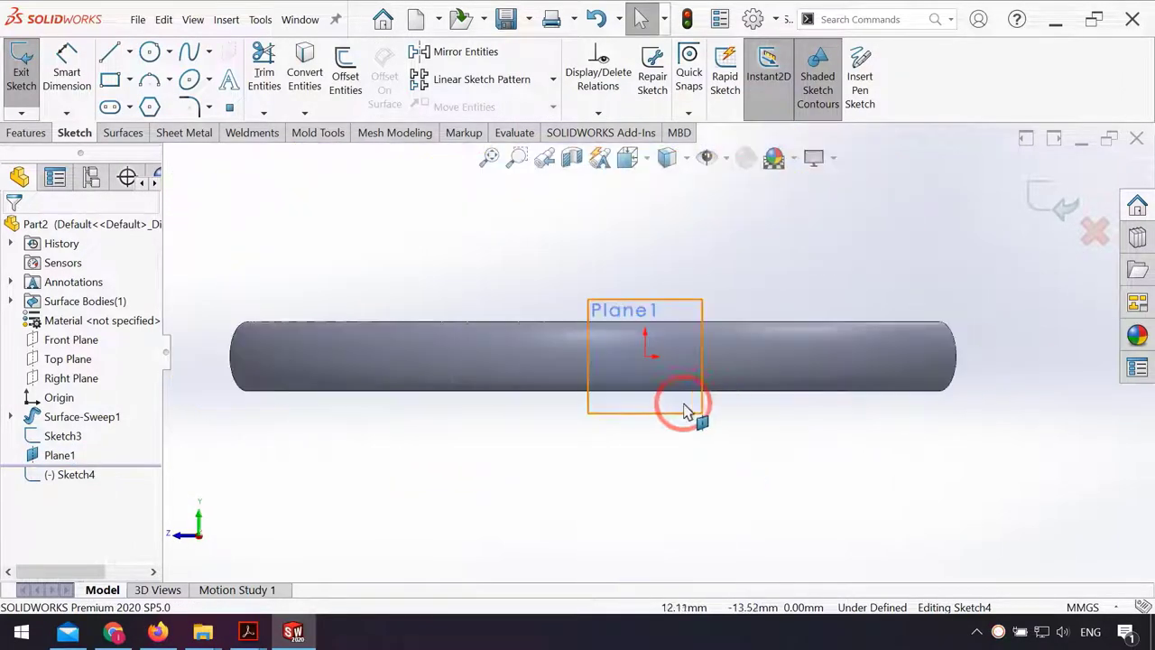
{"action": "left_click", "coordinate": [185, 81]}
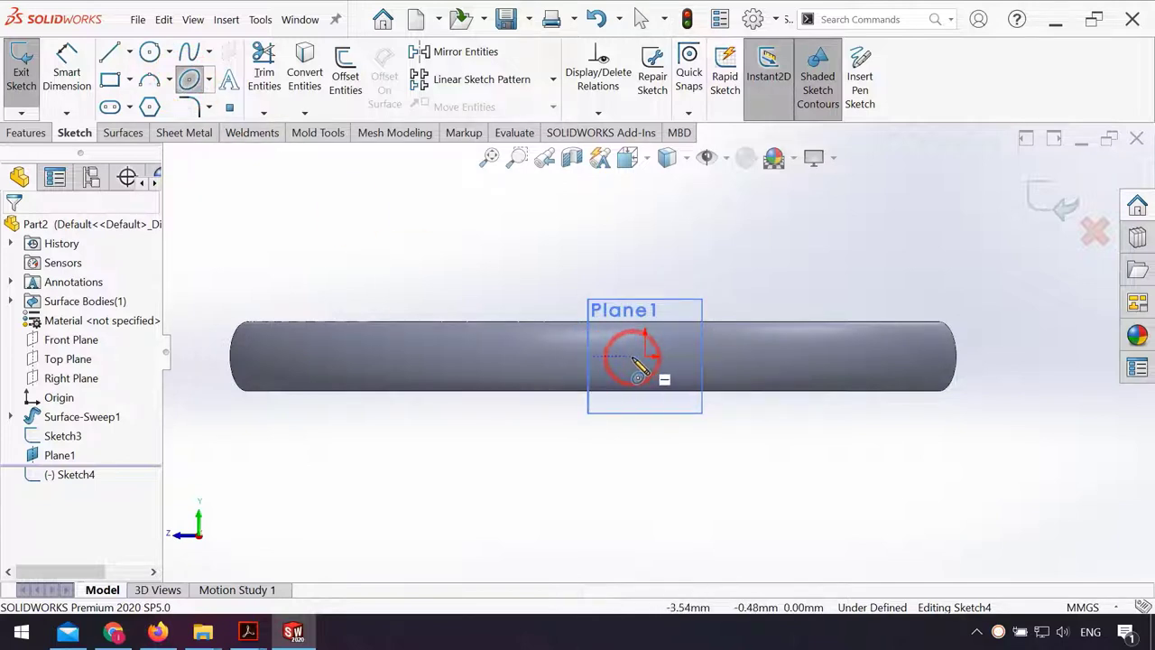
{"action": "left_click", "coordinate": [633, 359]}
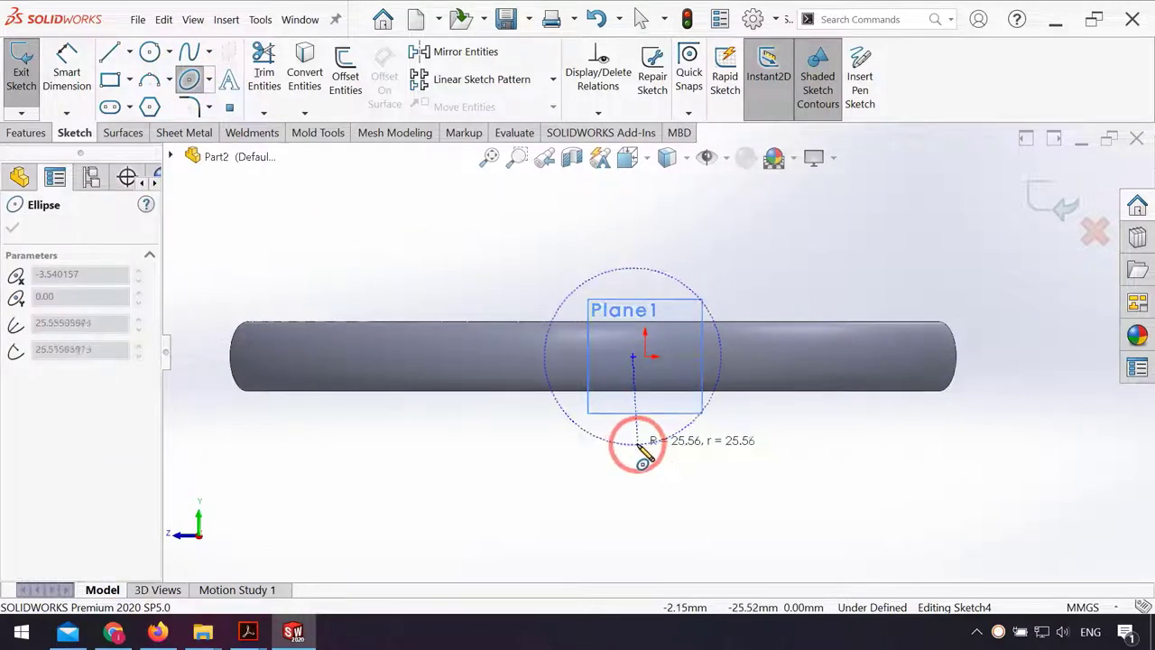
{"action": "left_click", "coordinate": [634, 444]}
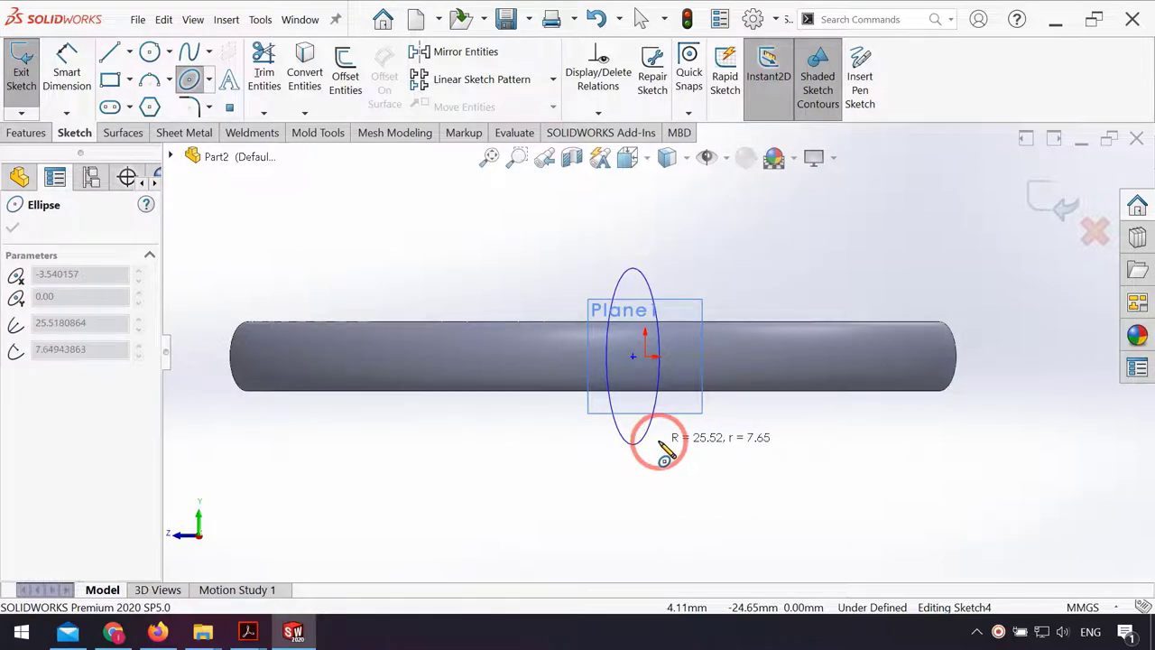
{"action": "left_click", "coordinate": [661, 442]}
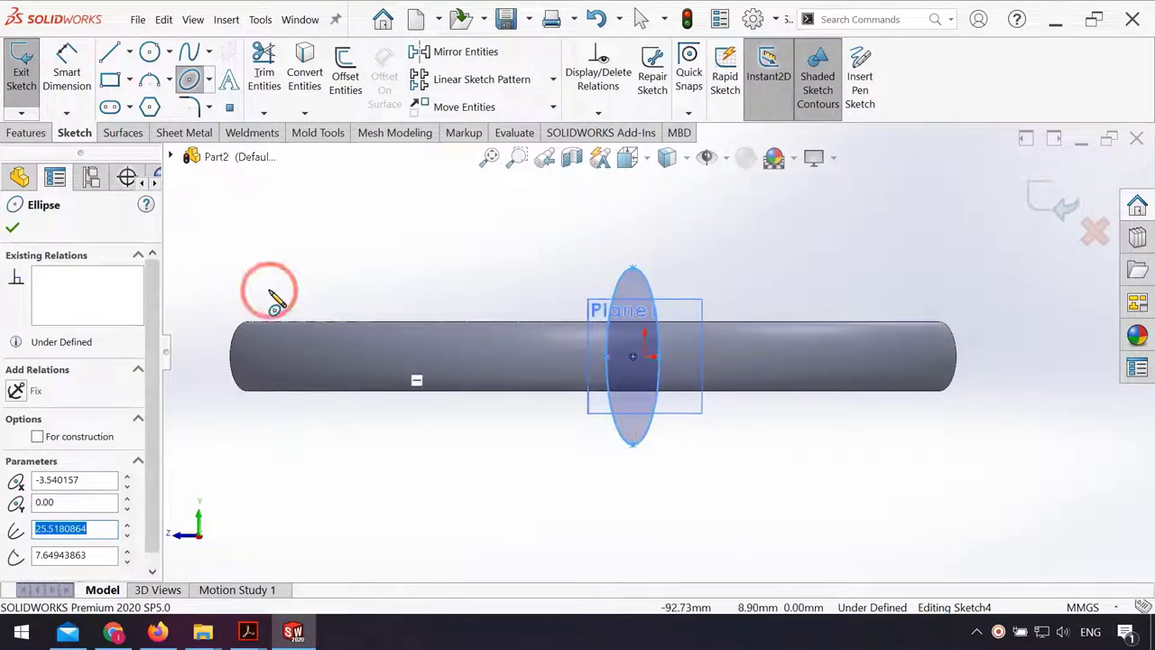
{"action": "left_click", "coordinate": [76, 58]}
Step: Add a Vertical relation between the ellipse's two major-axis end points
{"action": "left_click", "coordinate": [632, 444]}
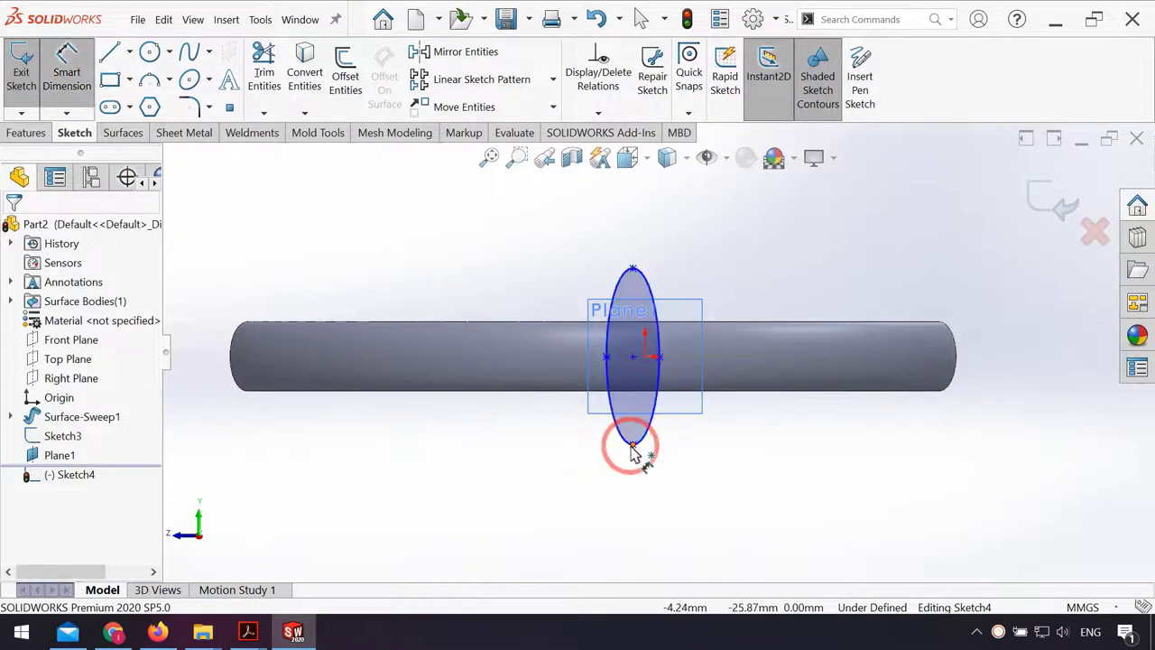
{"action": "left_click", "coordinate": [631, 270]}
{"action": "key", "text": "Escape"}
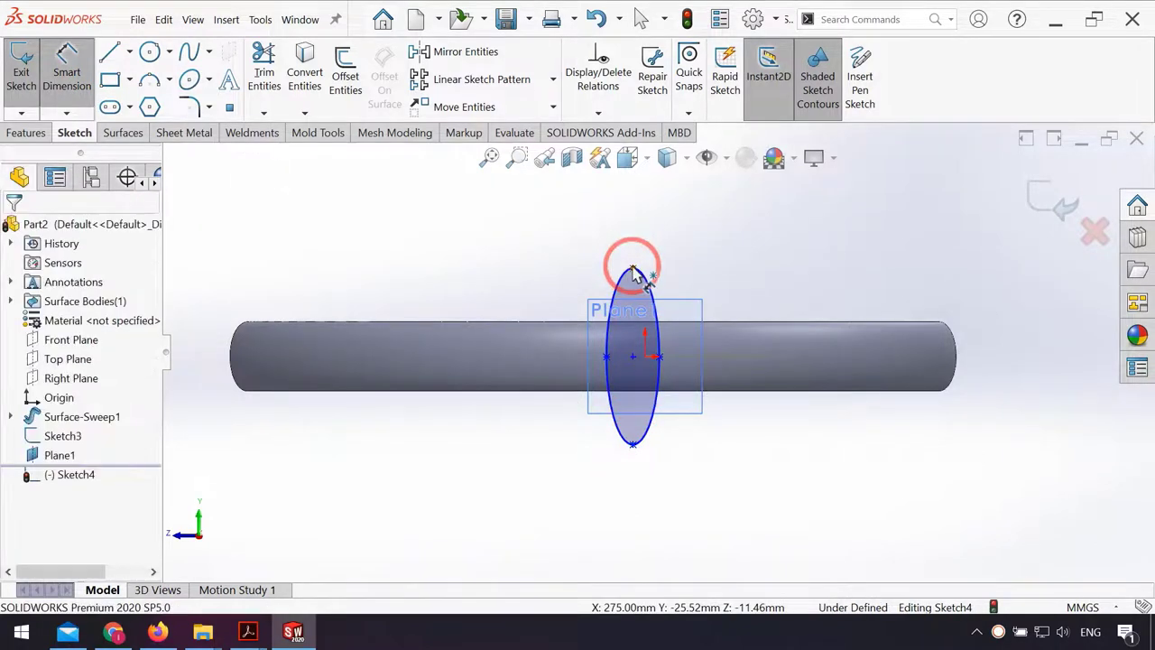
{"action": "key", "text": "Escape"}
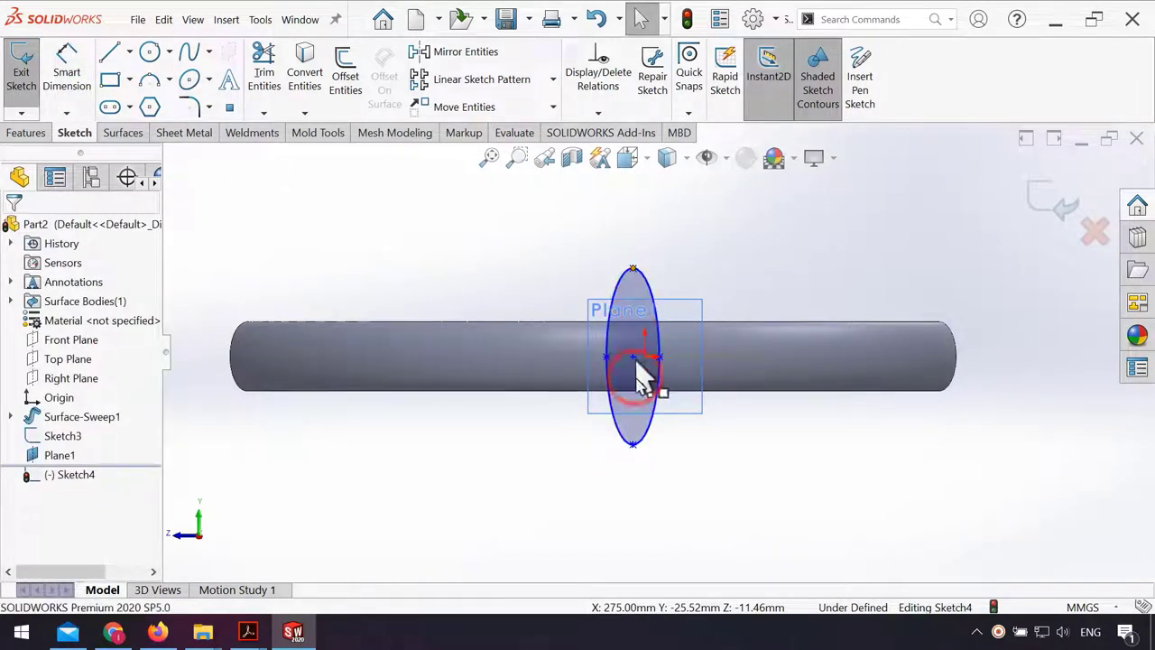
{"action": "left_click", "coordinate": [634, 443]}
{"action": "left_click", "coordinate": [637, 451], "text": "ctrl"}
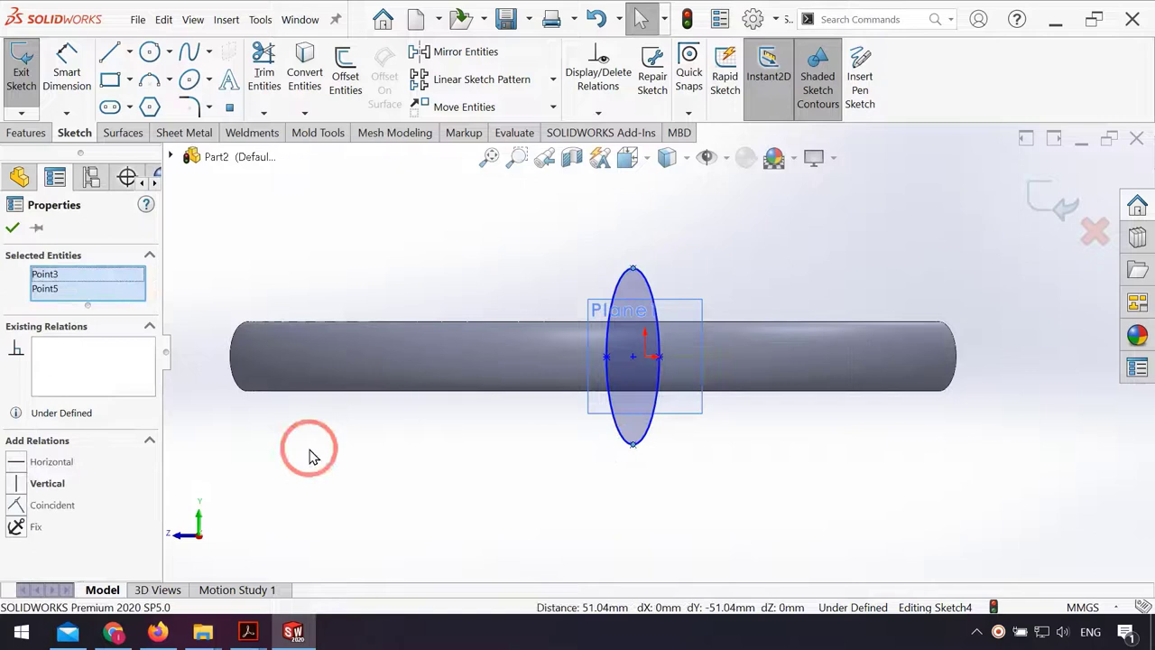
{"action": "left_click", "coordinate": [20, 482]}
{"action": "left_click", "coordinate": [237, 439]}
Step: Dimension the ellipse 17.5 mm tall and 10 mm wide
{"action": "left_click", "coordinate": [67, 71]}
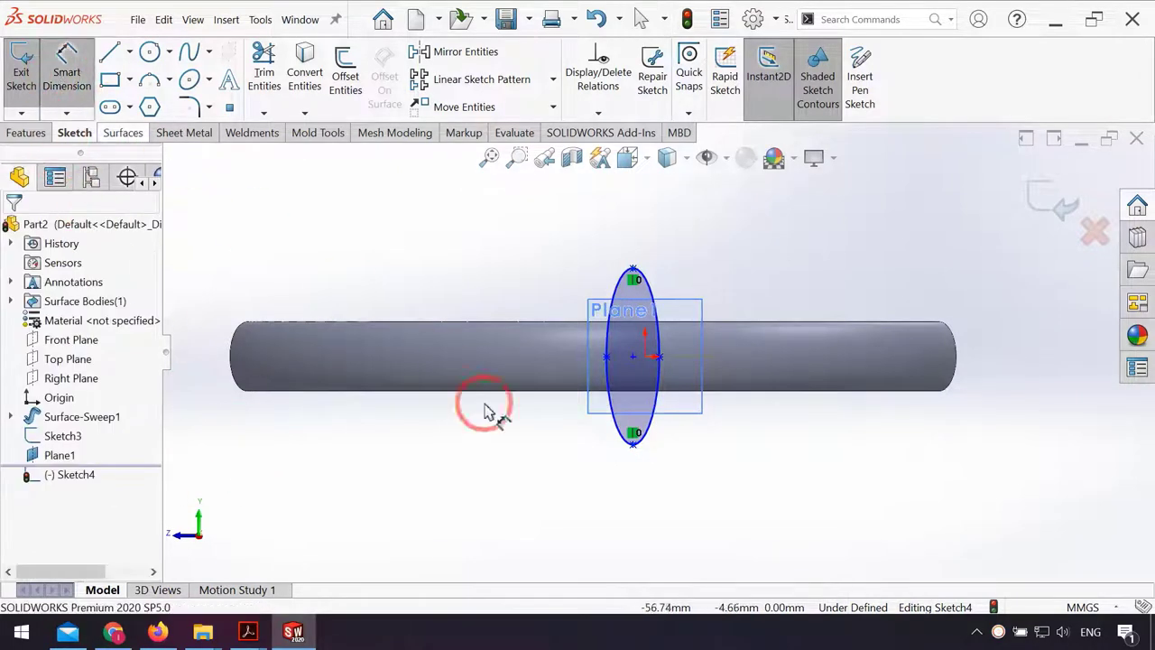
{"action": "left_click", "coordinate": [633, 270]}
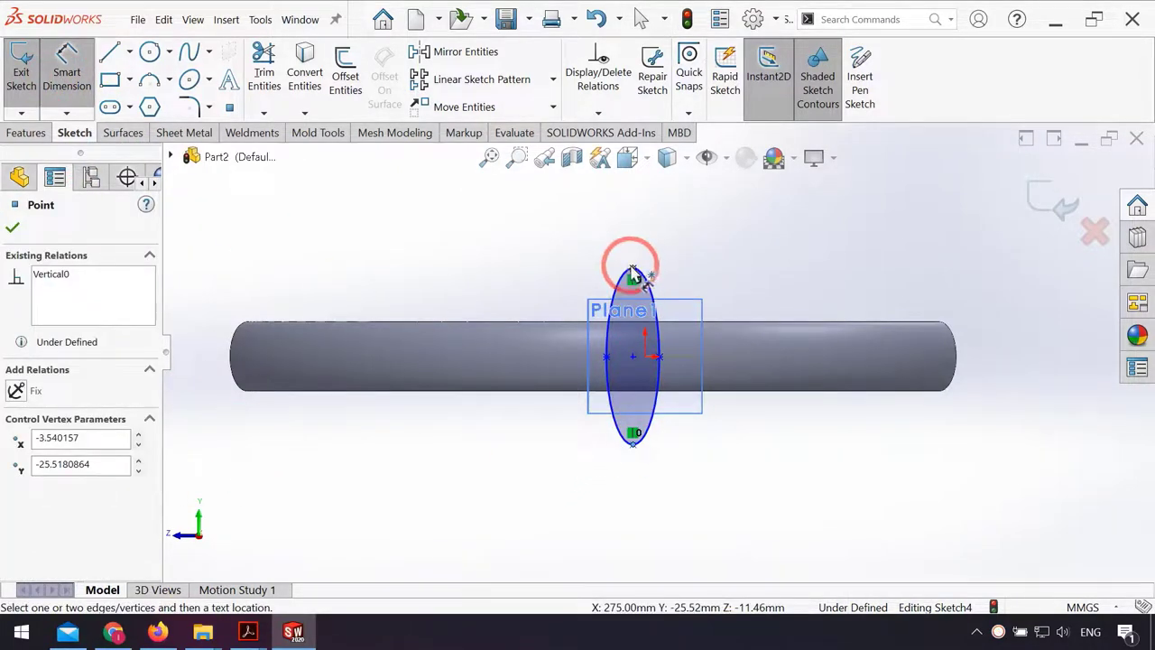
{"action": "left_click", "coordinate": [459, 279]}
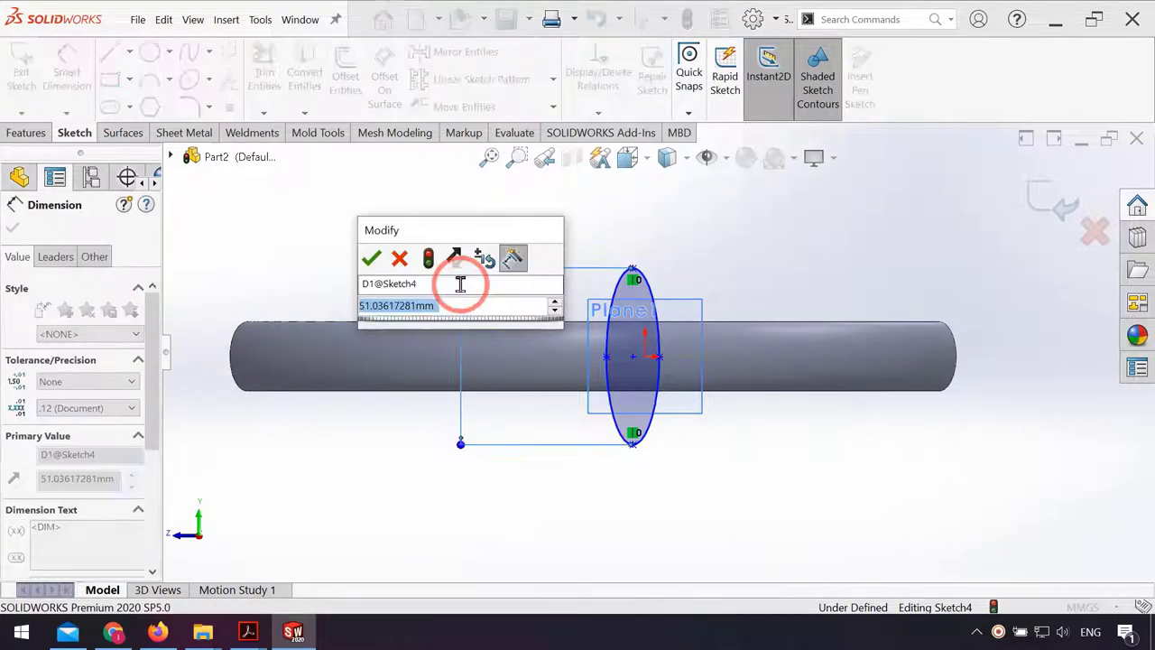
{"action": "type", "text": "17"}
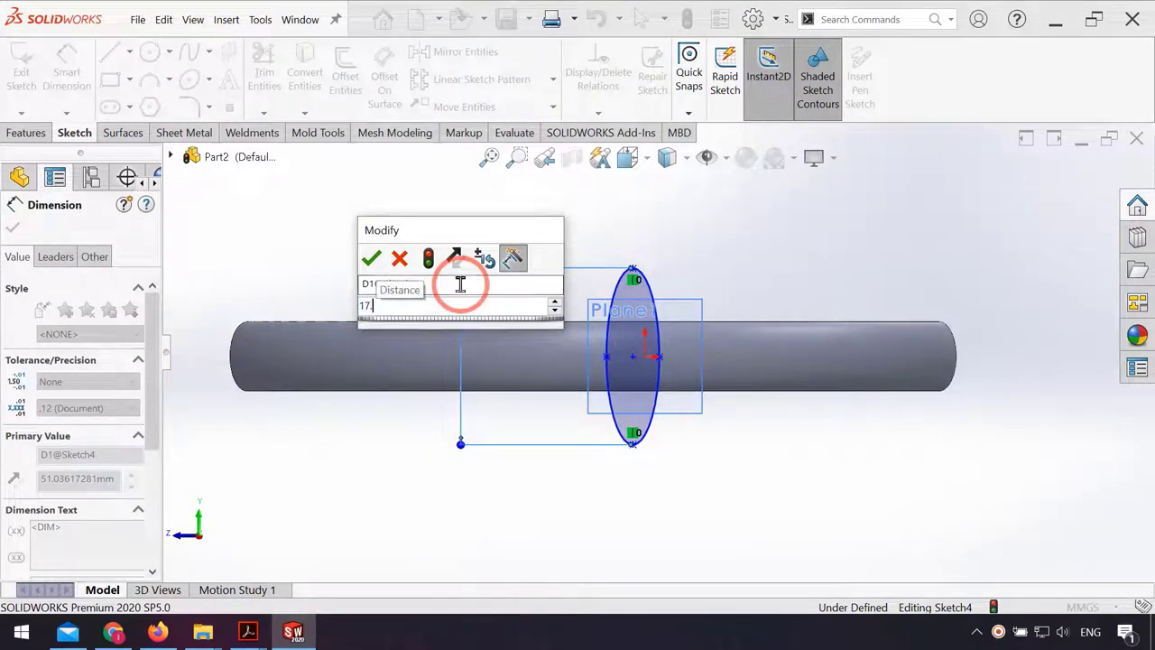
{"action": "type", "text": ".5"}
{"action": "key", "text": "Return"}
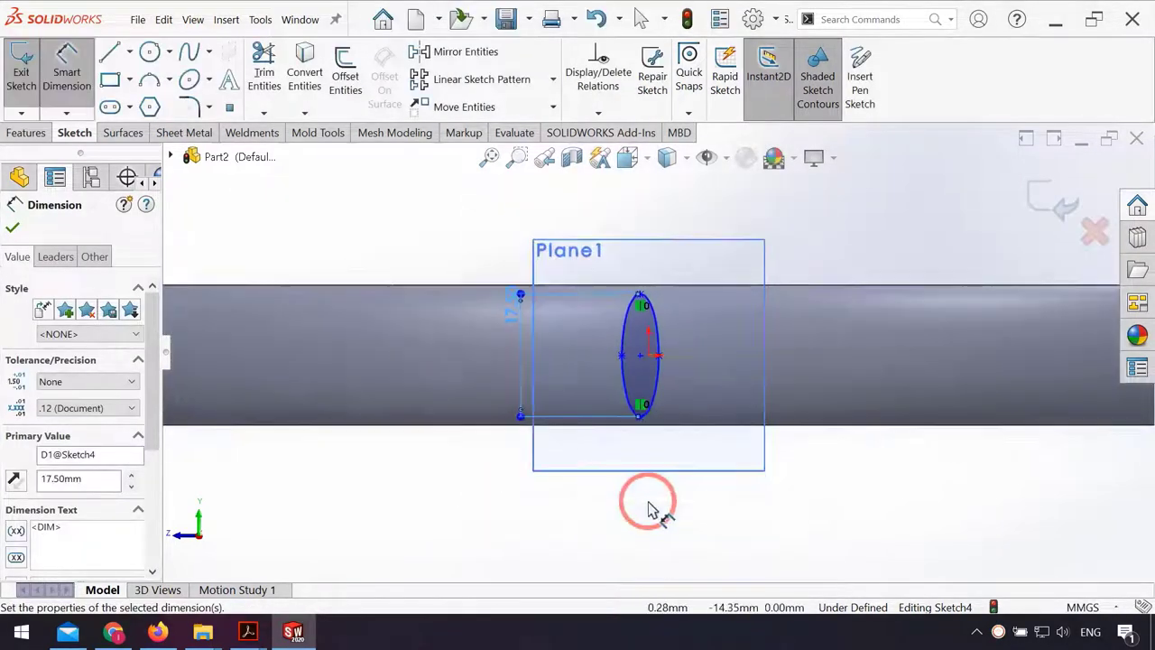
{"action": "left_click", "coordinate": [660, 420]}
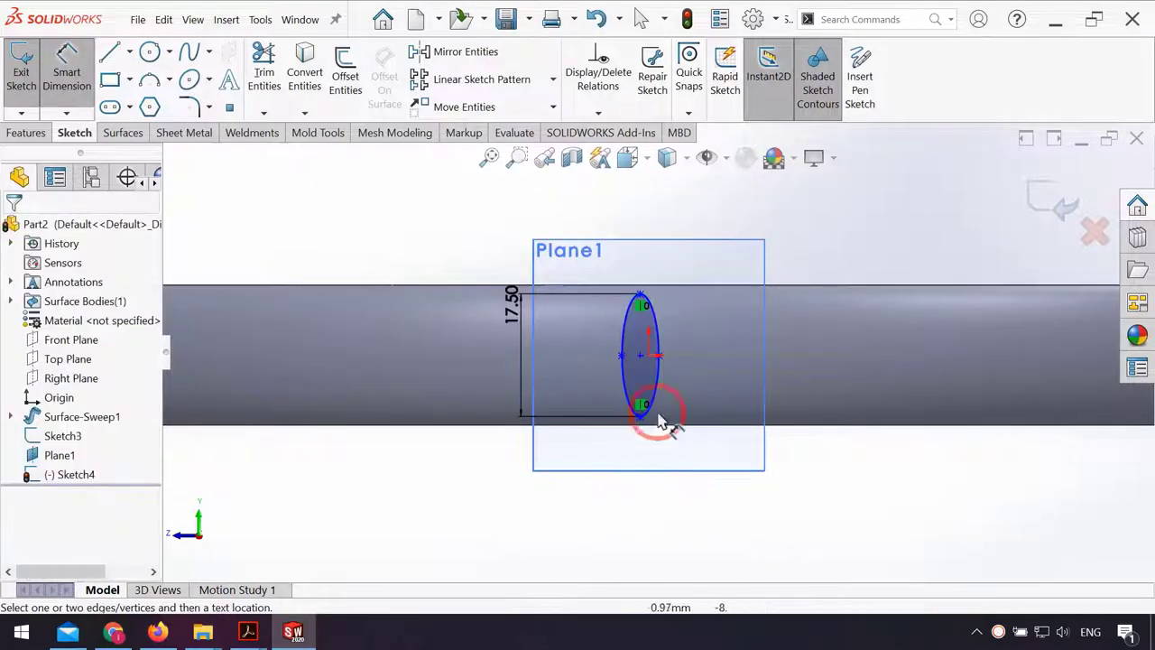
{"action": "left_click", "coordinate": [659, 354]}
{"action": "left_click", "coordinate": [622, 354]}
{"action": "left_click", "coordinate": [638, 206]}
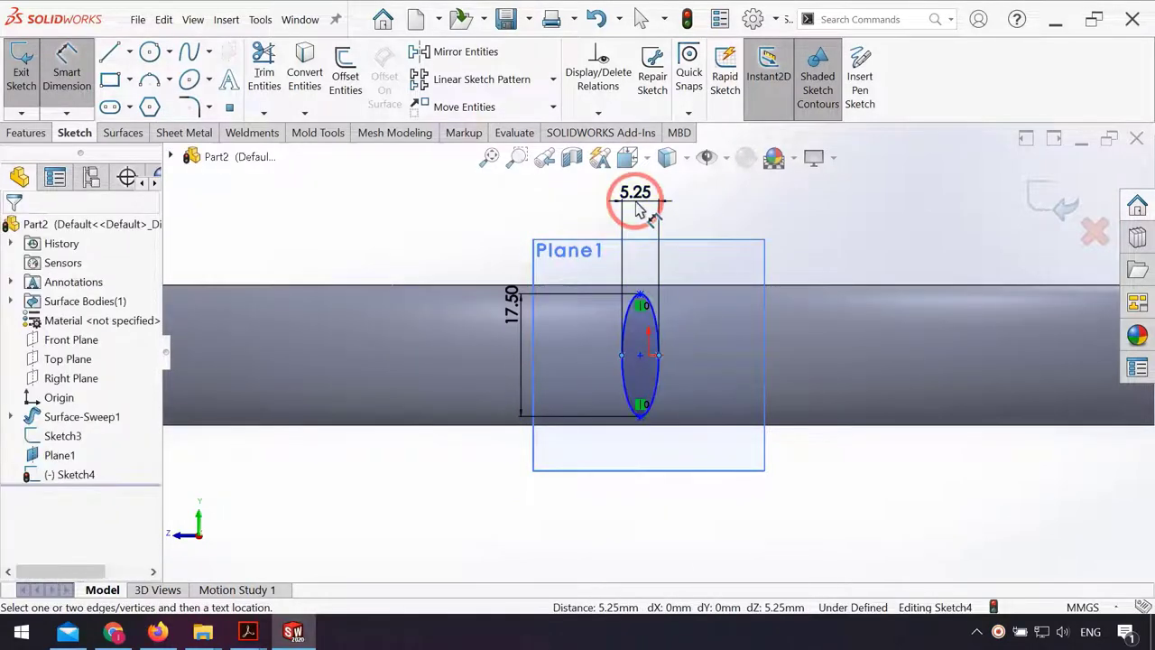
{"action": "type", "text": "5.24589398mm"}
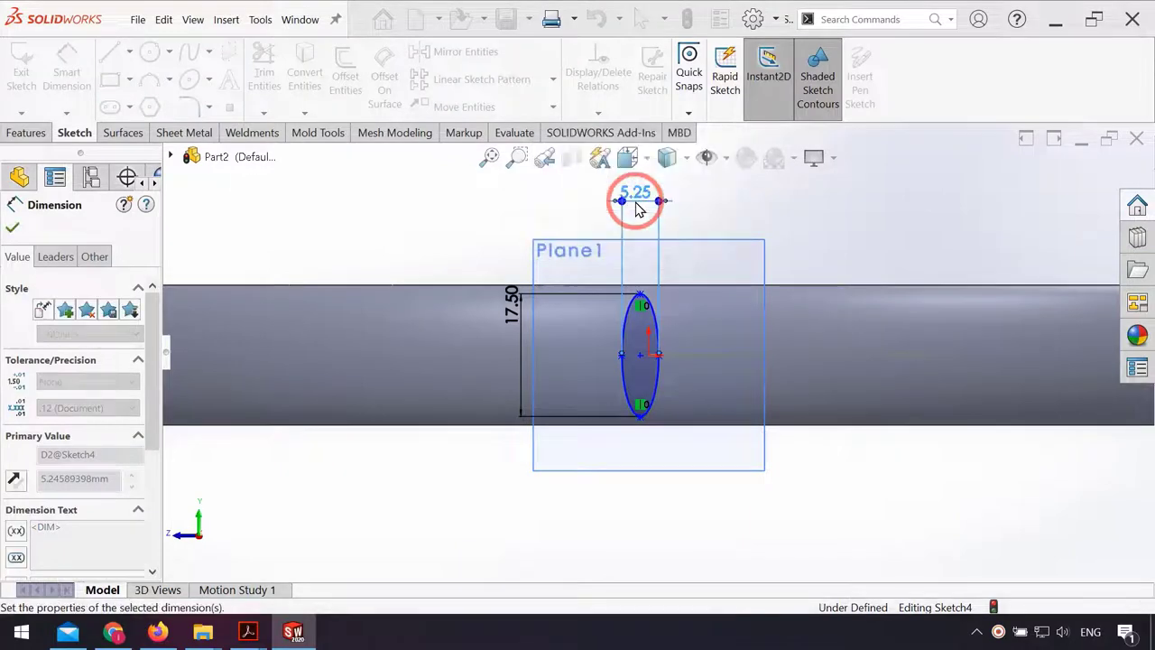
{"action": "left_click", "coordinate": [687, 394]}
Step: Pierce the handle path line with the ellipse centre, then begin a Swept Surface
{"action": "middle_click_drag", "start_coordinate": [684, 425], "coordinate": [637, 465], "text": "ctrl"}
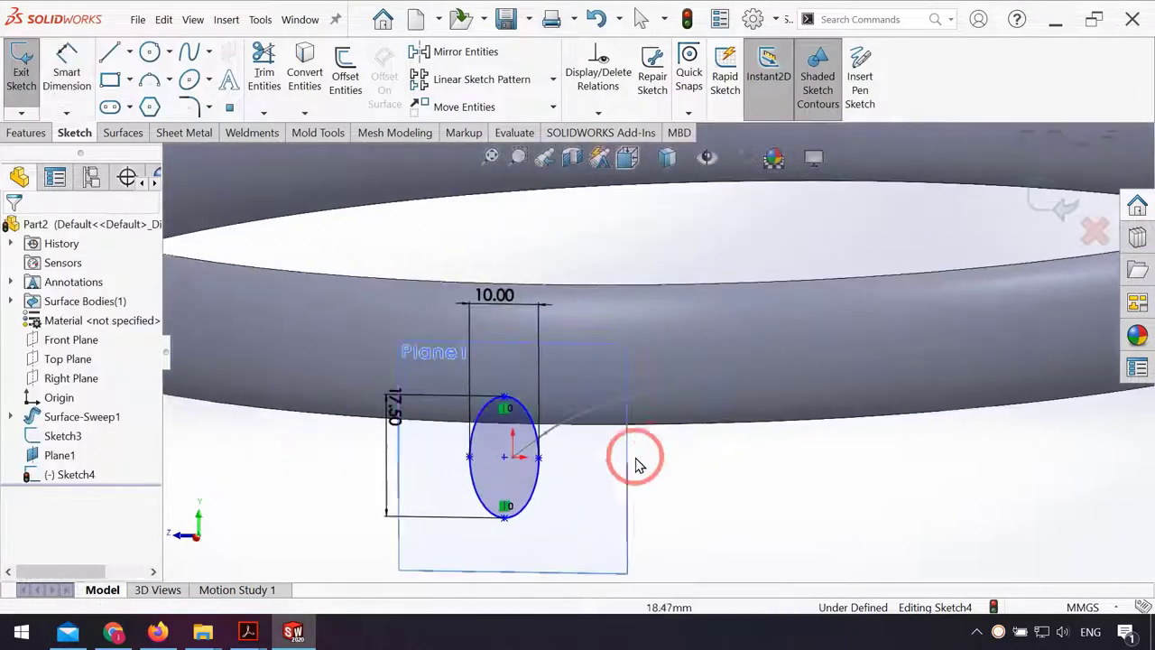
{"action": "left_click", "coordinate": [505, 456]}
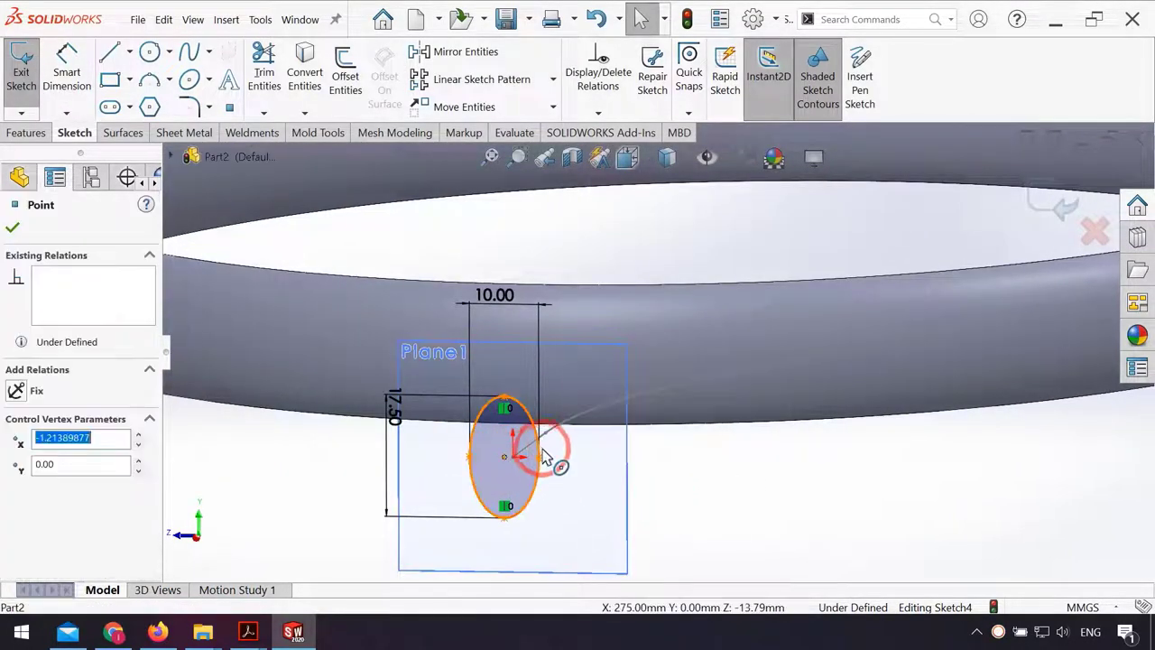
{"action": "left_click", "coordinate": [531, 453], "text": "ctrl"}
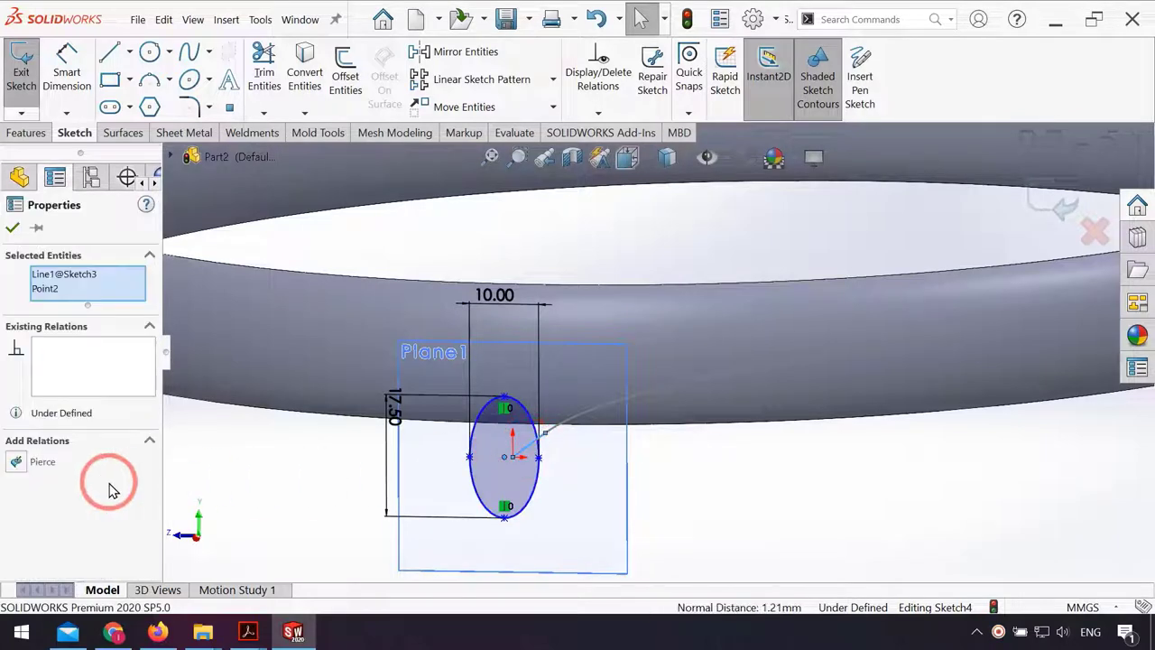
{"action": "left_click", "coordinate": [26, 470]}
{"action": "left_click", "coordinate": [260, 505]}
{"action": "key", "text": "f"}
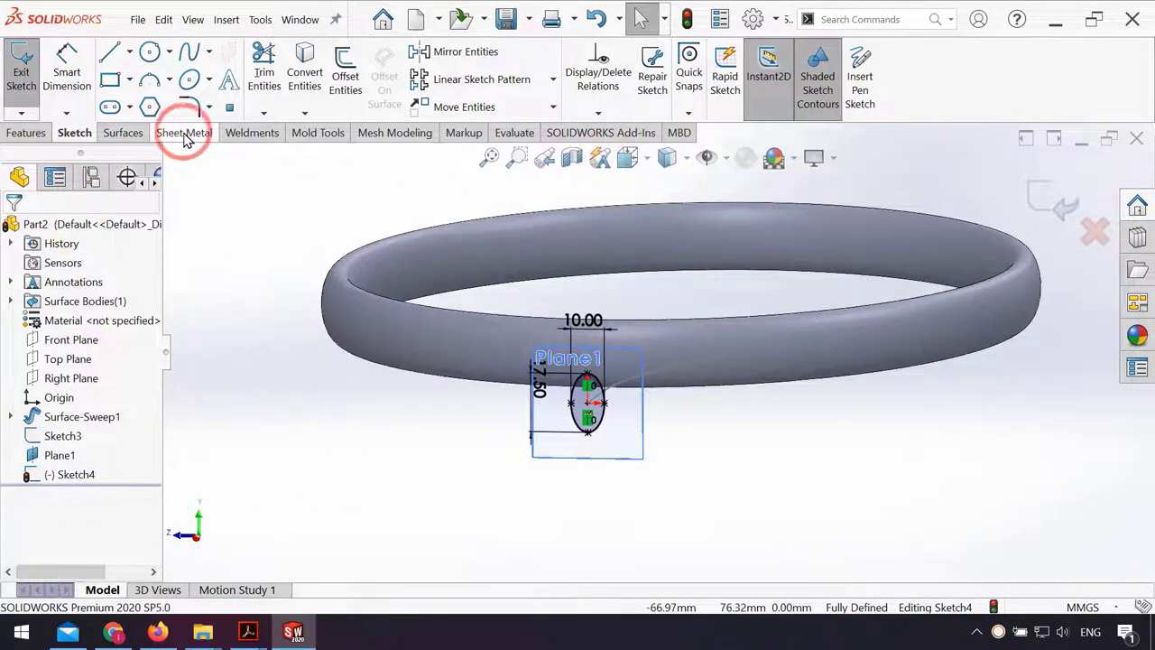
{"action": "left_click", "coordinate": [124, 132]}
{"action": "left_click", "coordinate": [128, 102]}
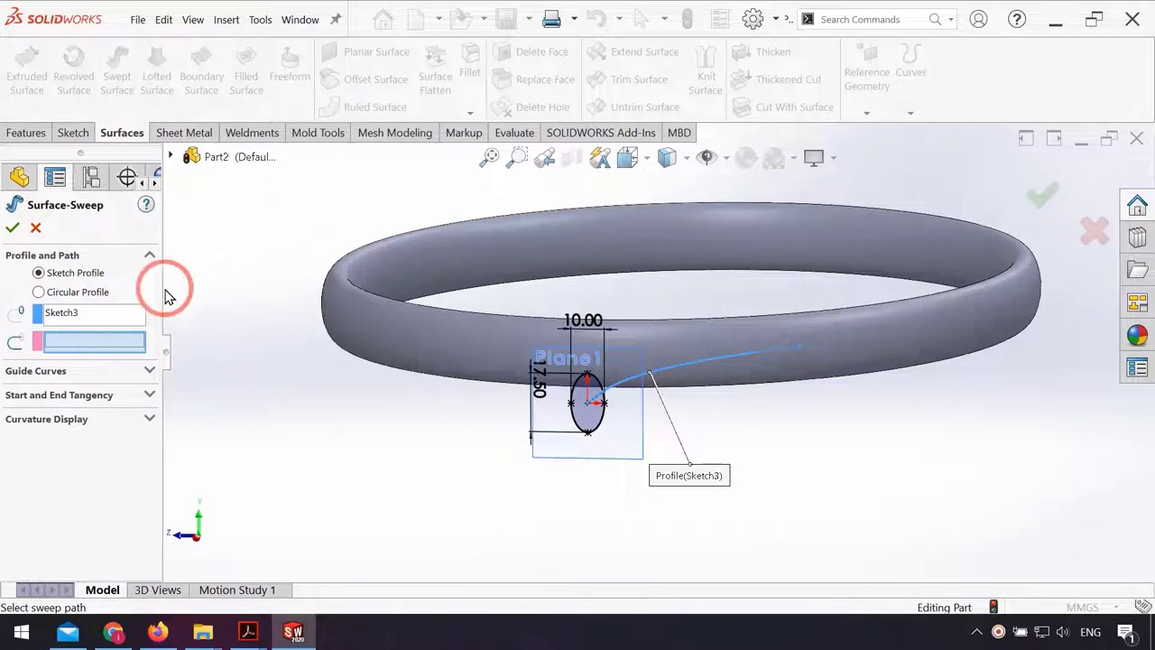
Step: Replace the Sketch3 profile with the Sketch4 ellipse and accept the handle tube sweep
{"action": "left_click", "coordinate": [108, 313]}
{"action": "right_click", "coordinate": [104, 324]}
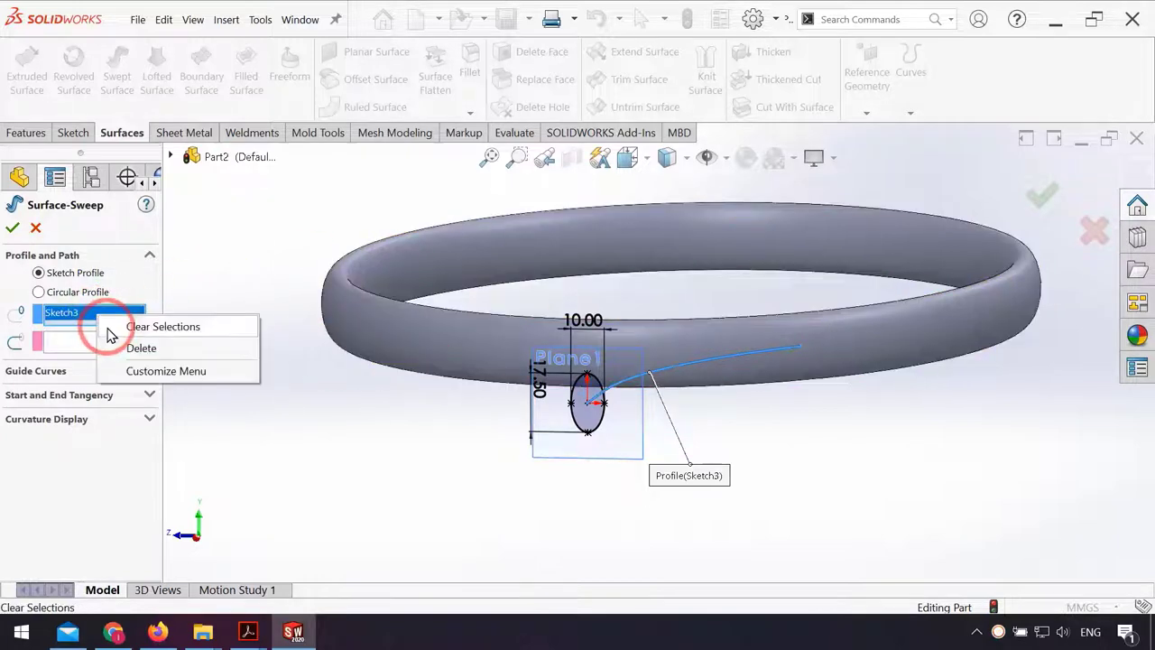
{"action": "left_click", "coordinate": [97, 345]}
{"action": "left_click", "coordinate": [578, 424]}
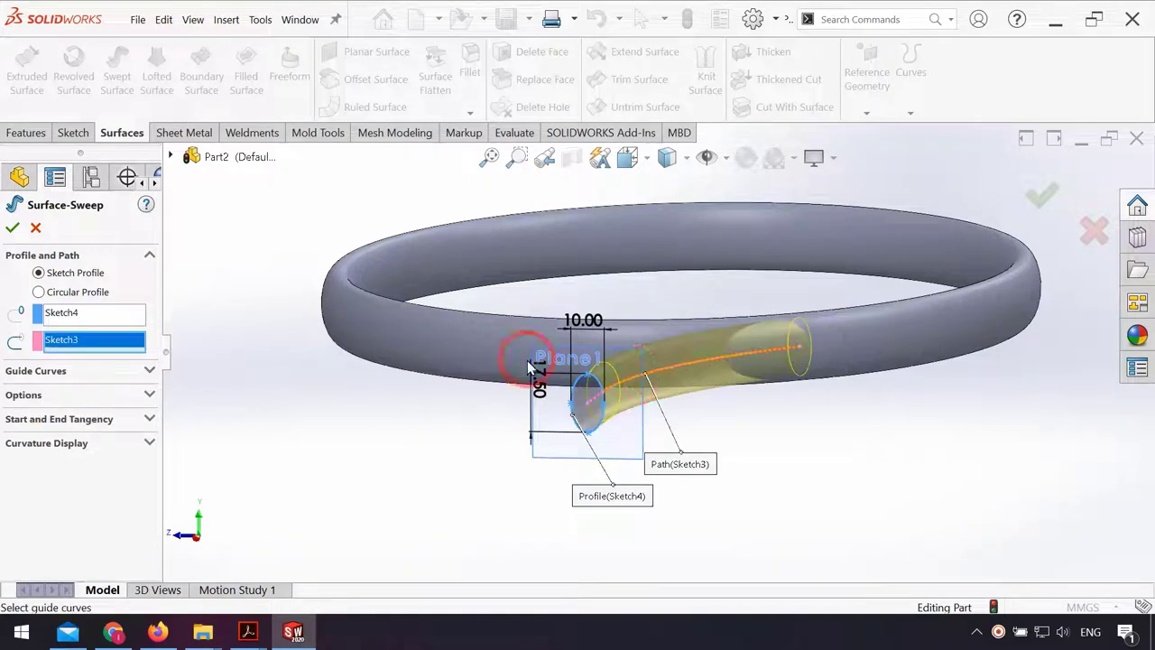
{"action": "left_click", "coordinate": [11, 228]}
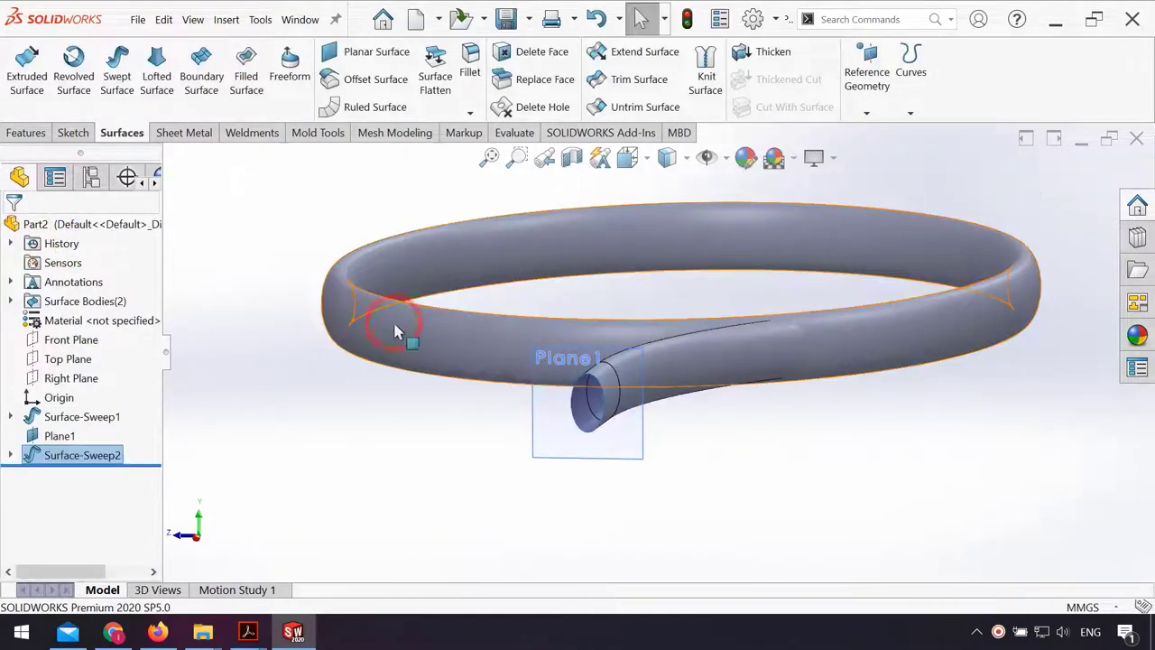
Step: Hide Plane1 in the model view
{"action": "mouse_move", "coordinate": [386, 331]}
{"action": "middle_mouse_down"}
{"action": "mouse_move", "coordinate": [516, 355]}
{"action": "mouse_move", "coordinate": [526, 407]}
{"action": "mouse_move", "coordinate": [828, 422]}
{"action": "middle_mouse_up"}
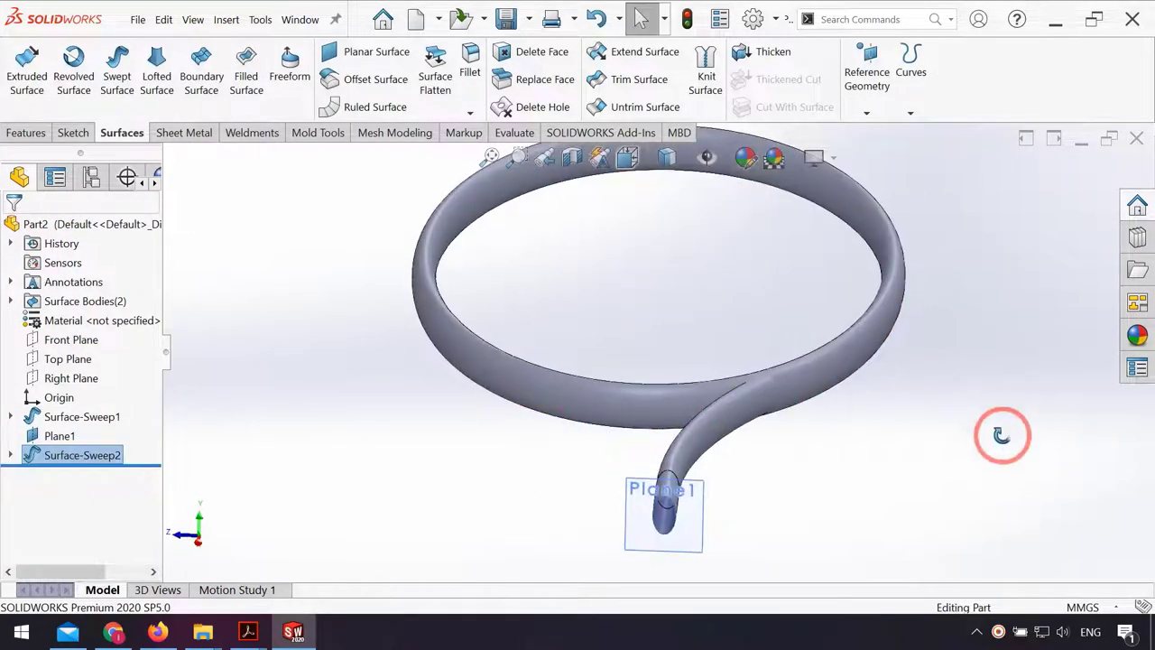
{"action": "scroll", "coordinate": [1005, 428], "scroll_direction": "up", "scroll_amount": 3}
{"action": "scroll", "coordinate": [726, 454], "scroll_direction": "down", "scroll_amount": 2}
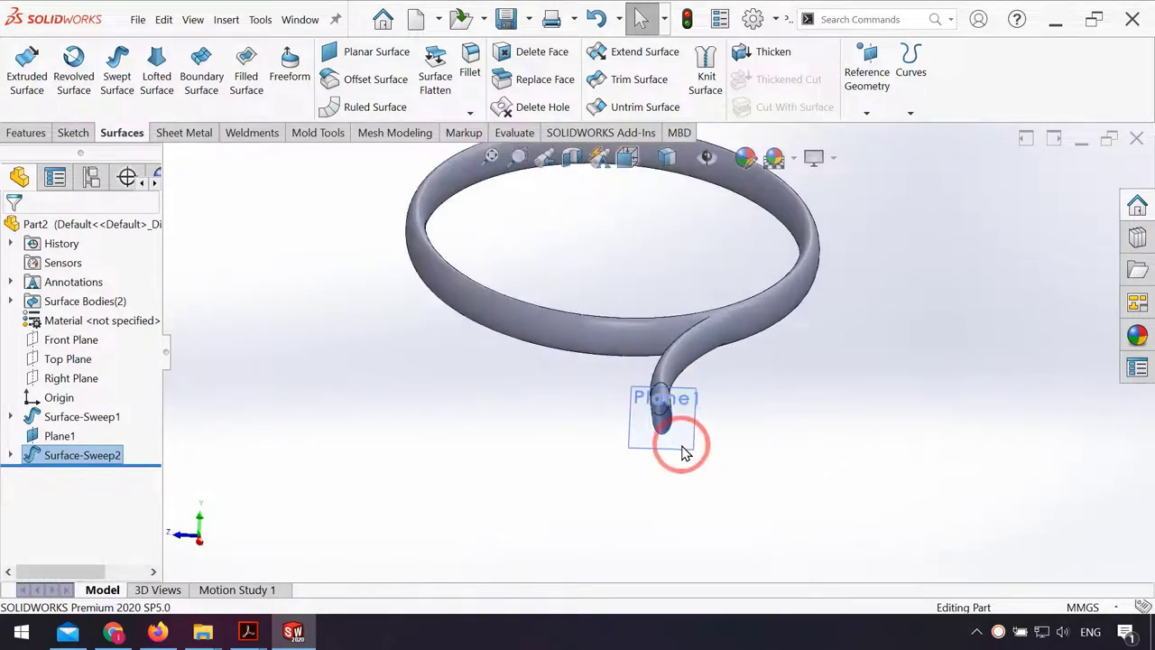
{"action": "left_click", "coordinate": [695, 436]}
{"action": "left_click", "coordinate": [787, 392]}
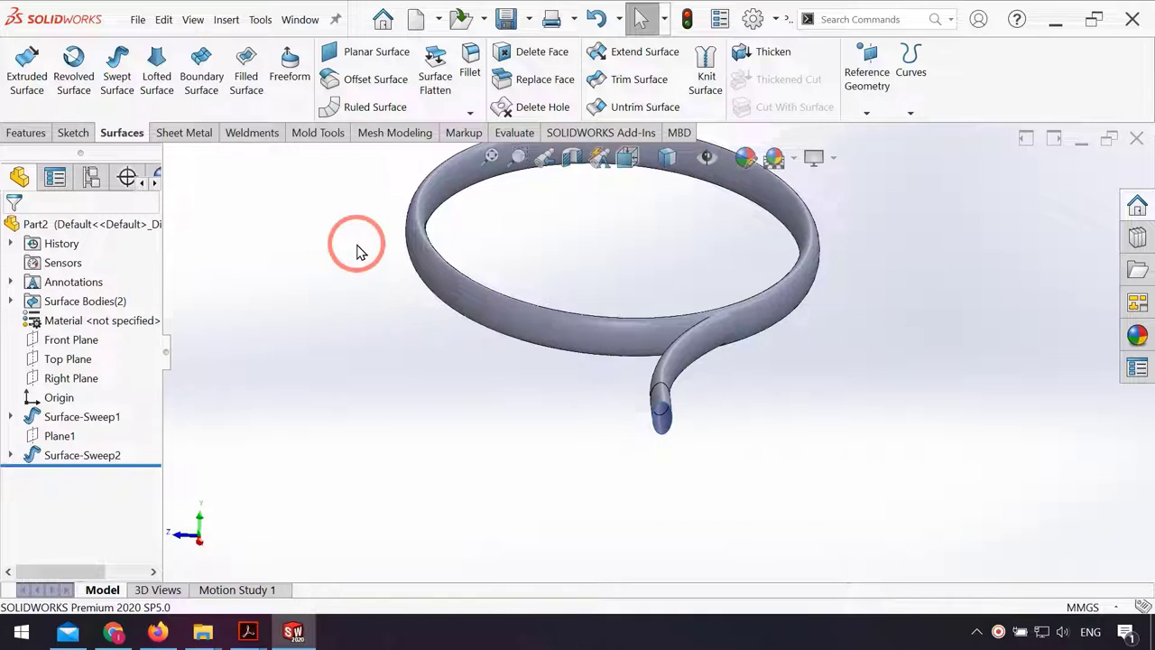
Step: Mirror the Surface-Sweep2 handle tube body about the Front Plane
{"action": "left_click", "coordinate": [40, 135]}
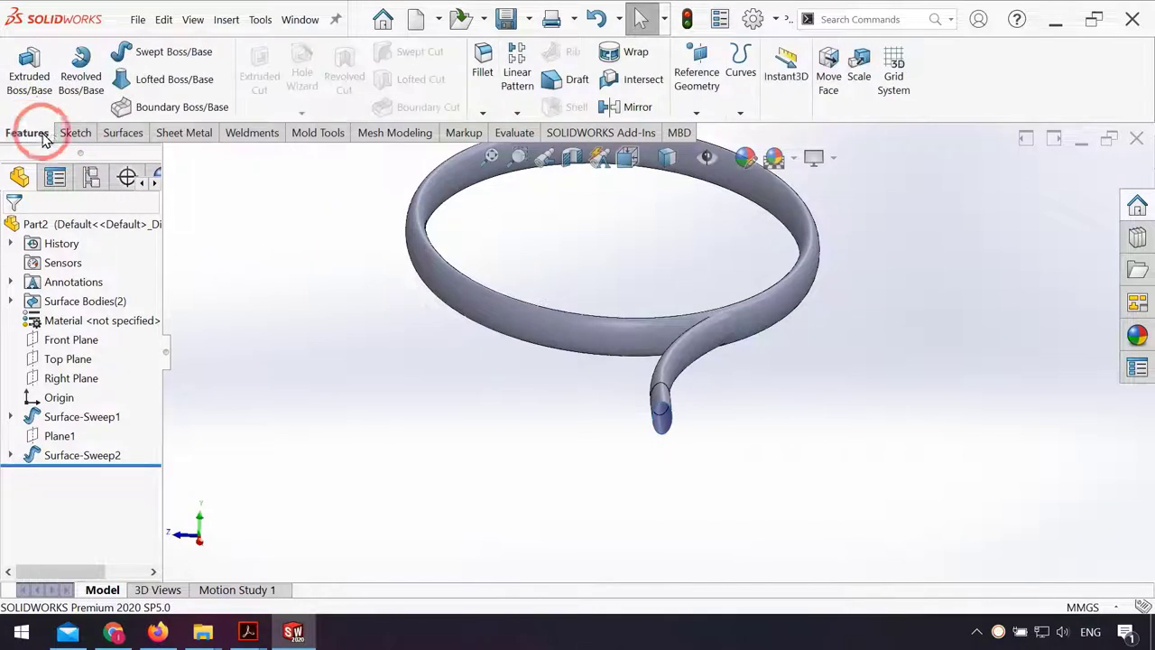
{"action": "left_click", "coordinate": [623, 107]}
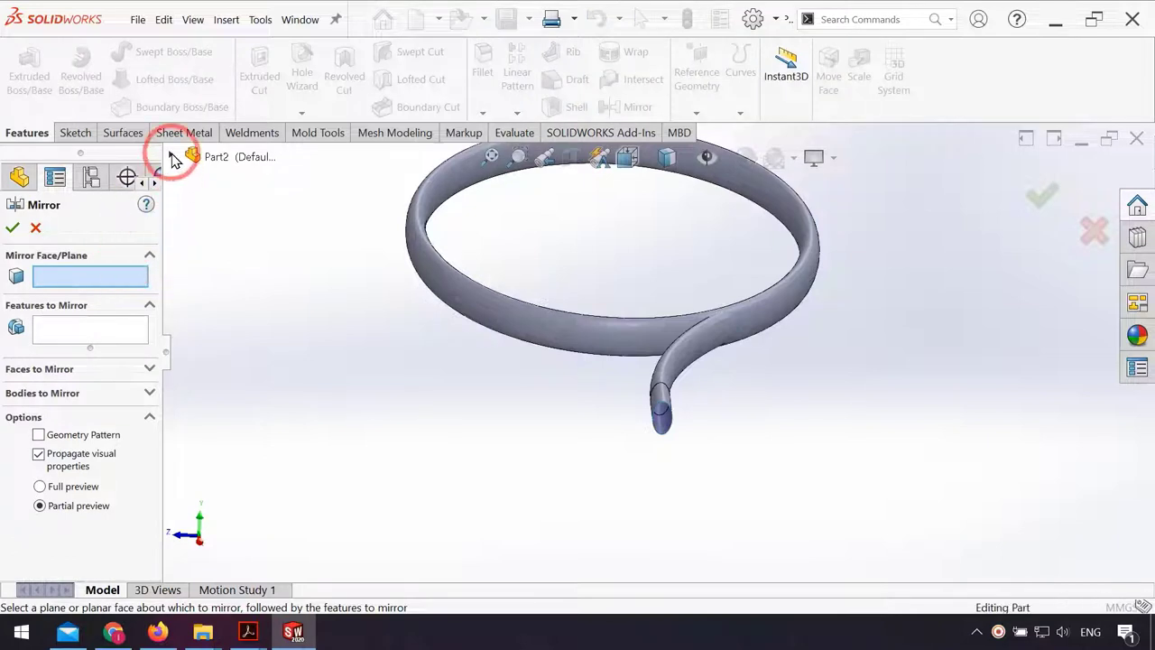
{"action": "left_click", "coordinate": [173, 158]}
{"action": "left_click", "coordinate": [239, 272]}
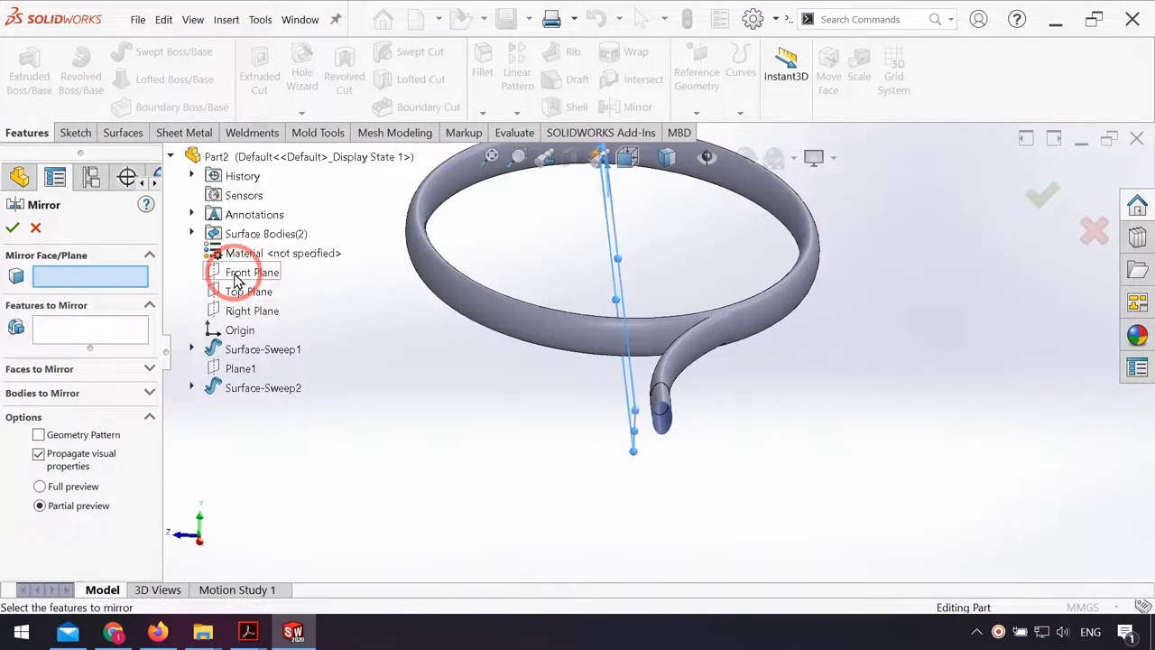
{"action": "left_click", "coordinate": [68, 397]}
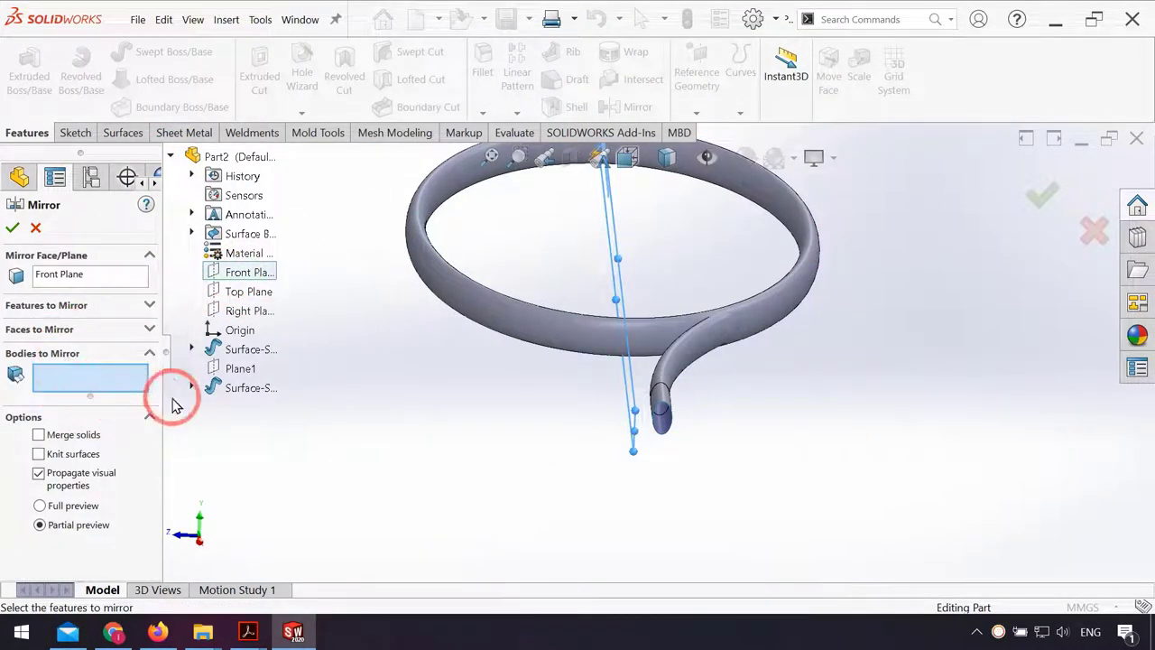
{"action": "left_click", "coordinate": [668, 390]}
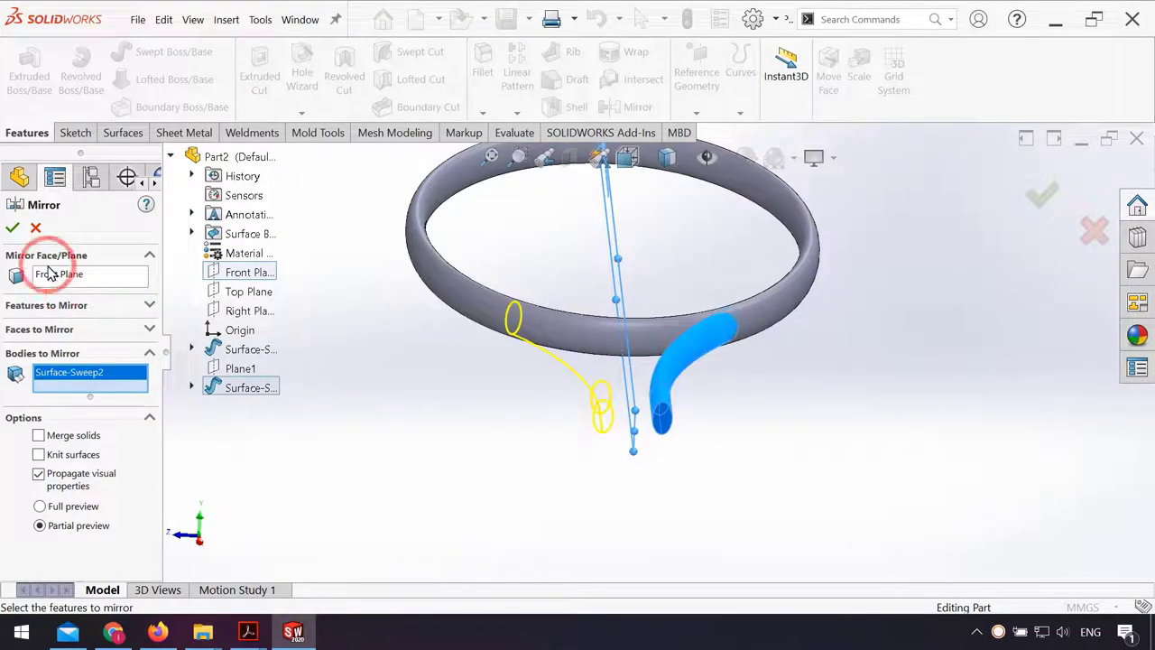
{"action": "left_click", "coordinate": [11, 229]}
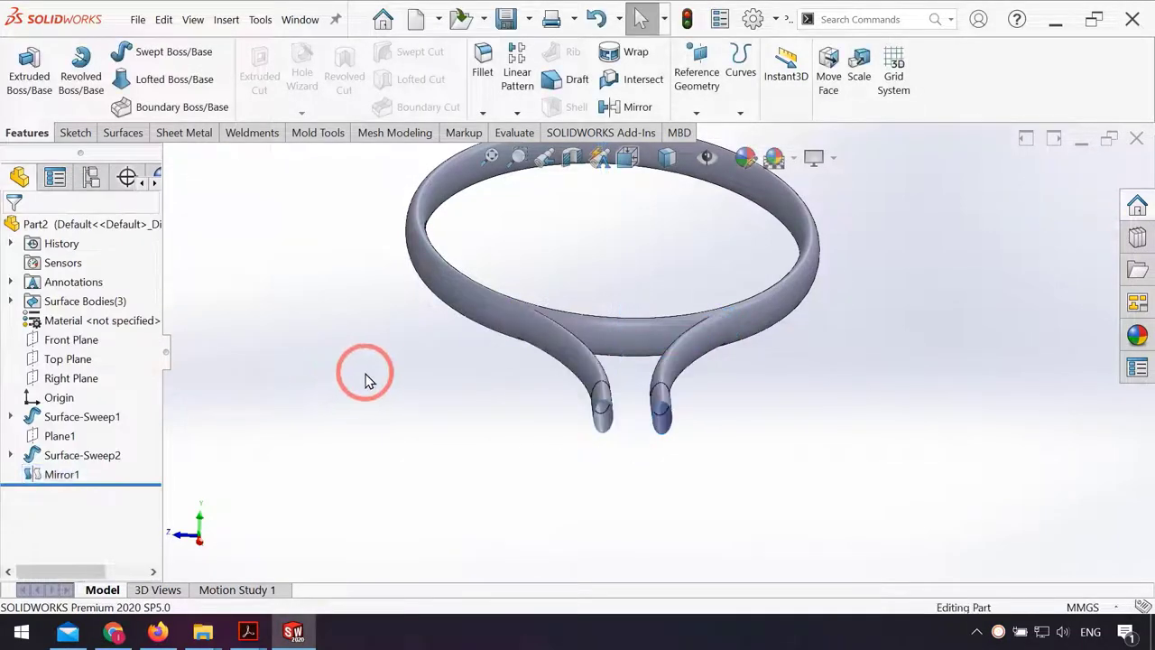
{"action": "mouse_move", "coordinate": [363, 380]}
{"action": "middle_mouse_down"}
{"action": "mouse_move", "coordinate": [383, 397]}
{"action": "mouse_move", "coordinate": [220, 202]}
{"action": "middle_mouse_up"}
{"action": "left_click", "coordinate": [123, 135]}
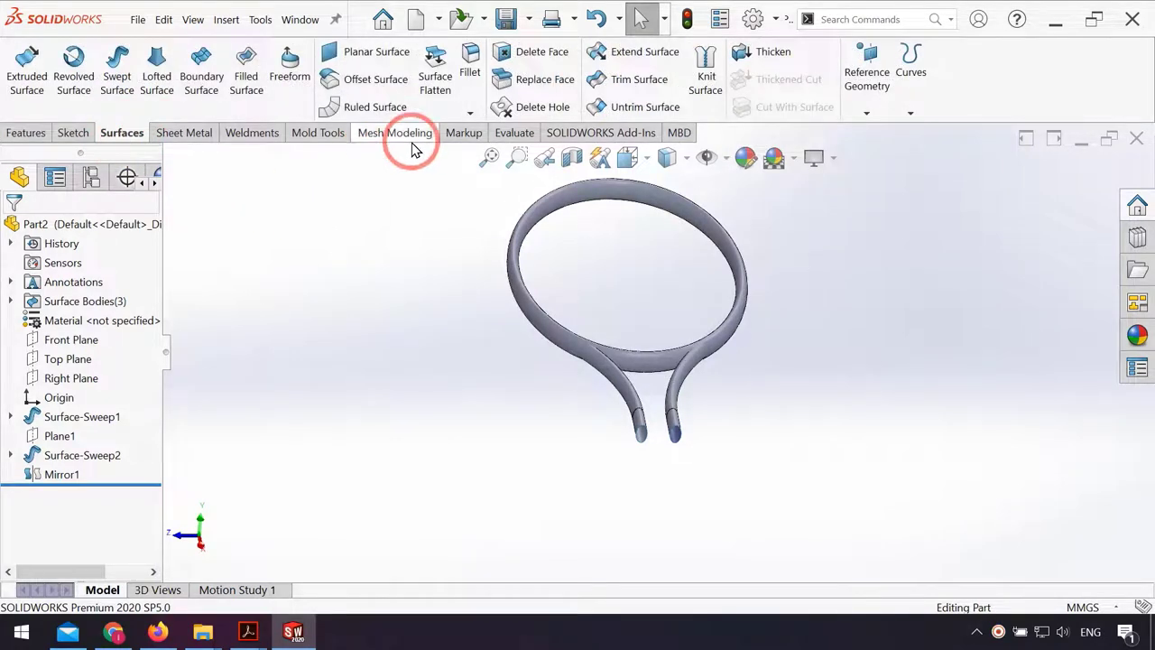
Step: Start a mutual Trim Surface using the ring and both handle tubes
{"action": "left_click", "coordinate": [621, 79]}
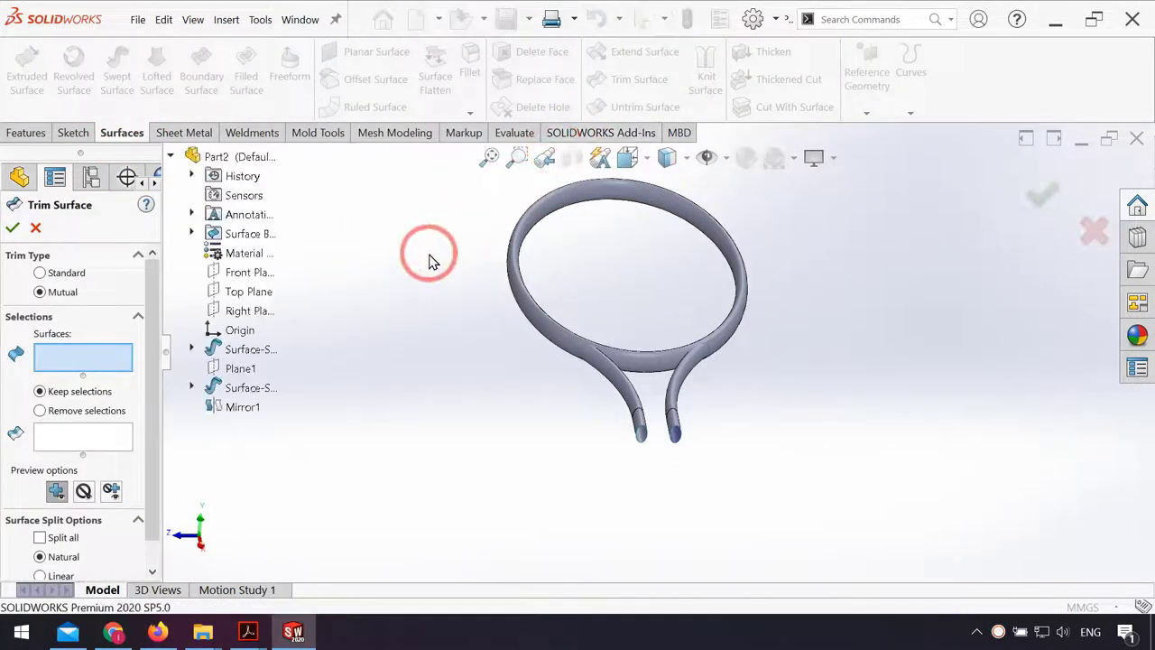
{"action": "left_click", "coordinate": [554, 338]}
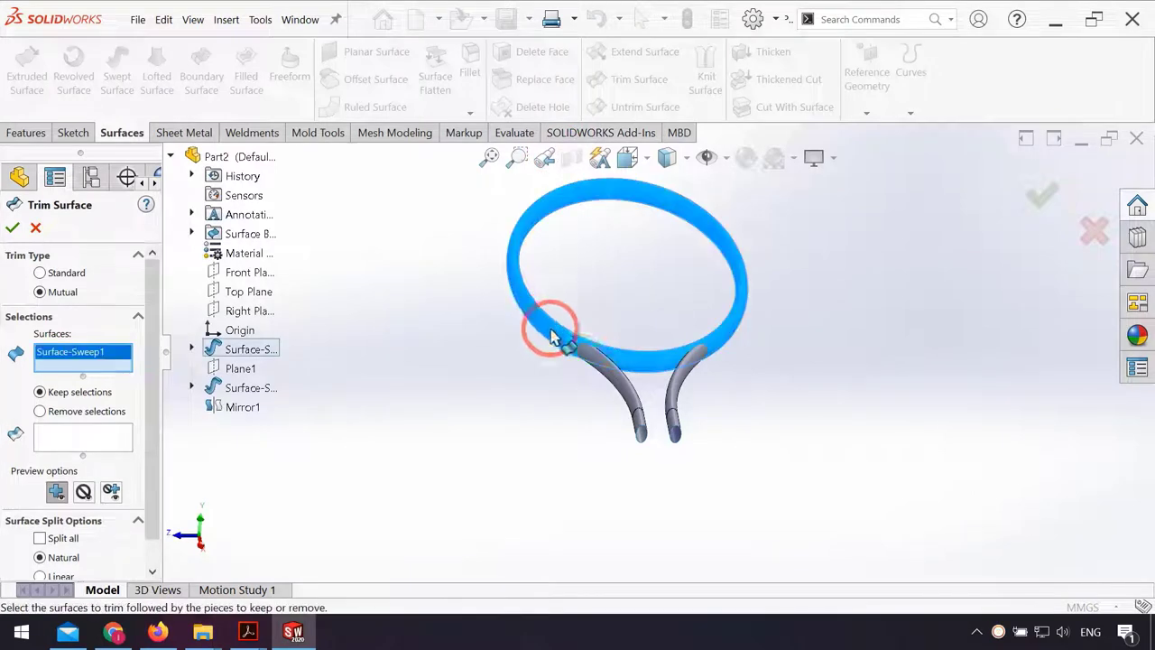
{"action": "left_click", "coordinate": [621, 386]}
{"action": "left_click", "coordinate": [673, 397]}
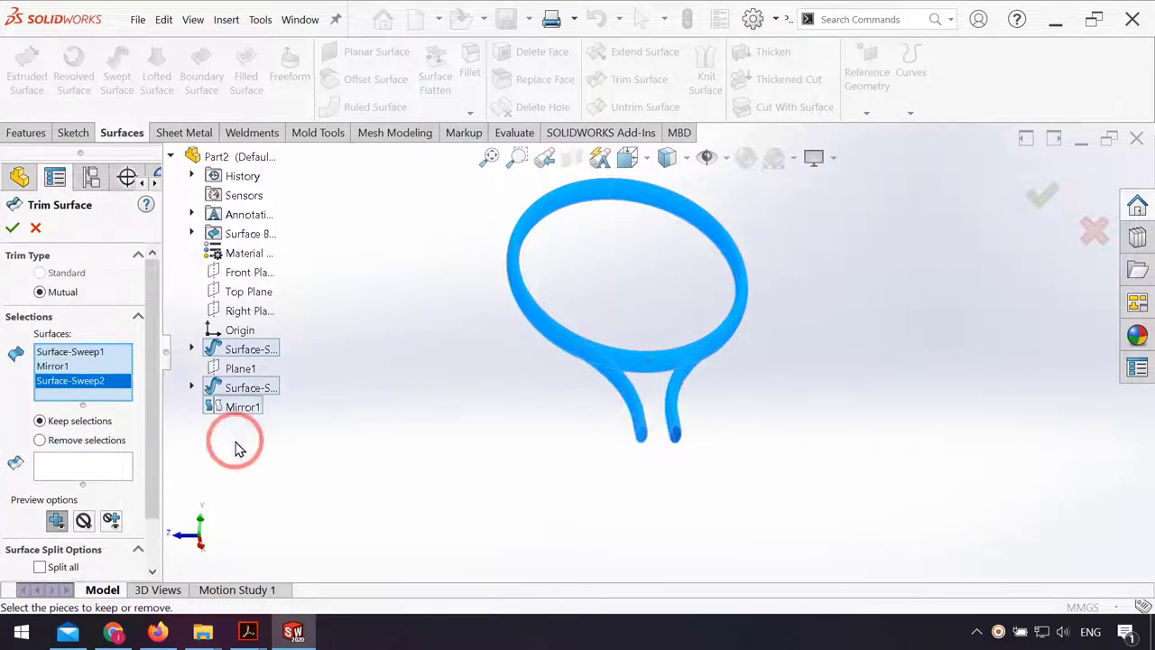
{"action": "left_click", "coordinate": [100, 467]}
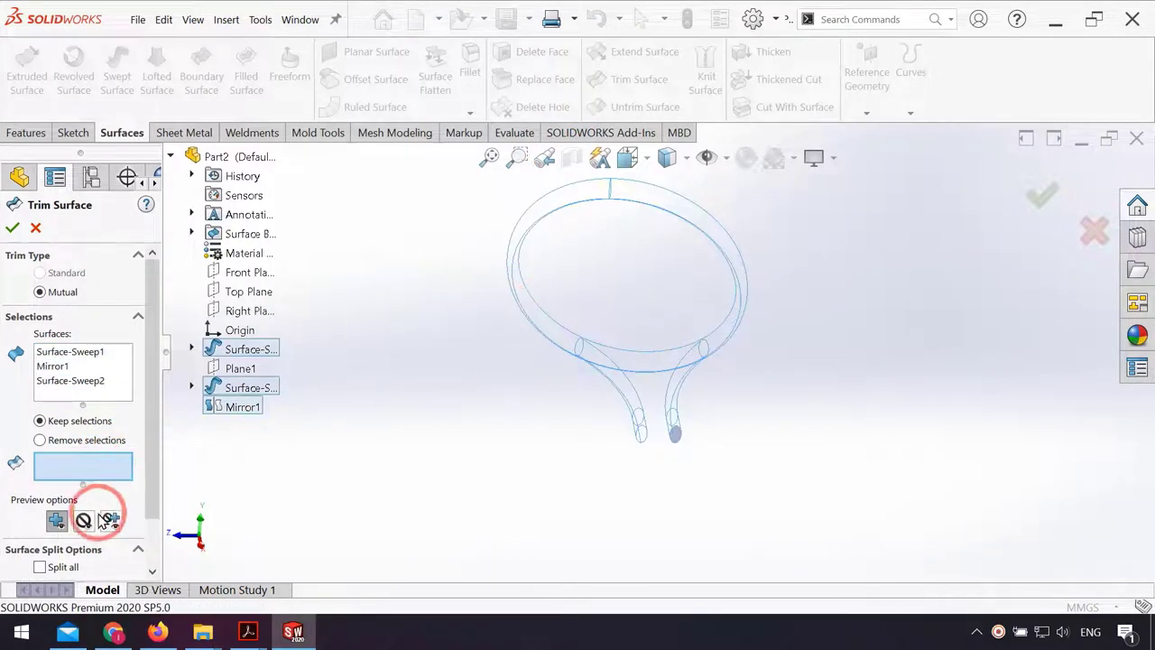
Step: Keep the main ring, both handle tube pieces and the ring strip between the tubes
{"action": "left_click", "coordinate": [84, 521]}
{"action": "left_click", "coordinate": [548, 345]}
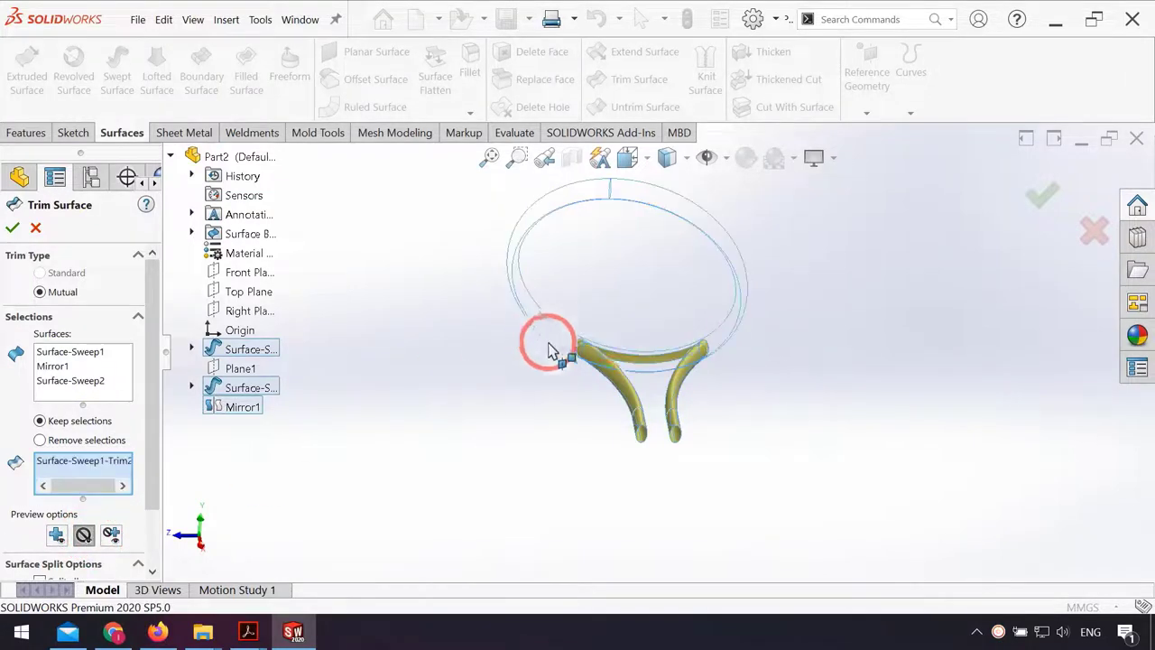
{"action": "left_click", "coordinate": [634, 388]}
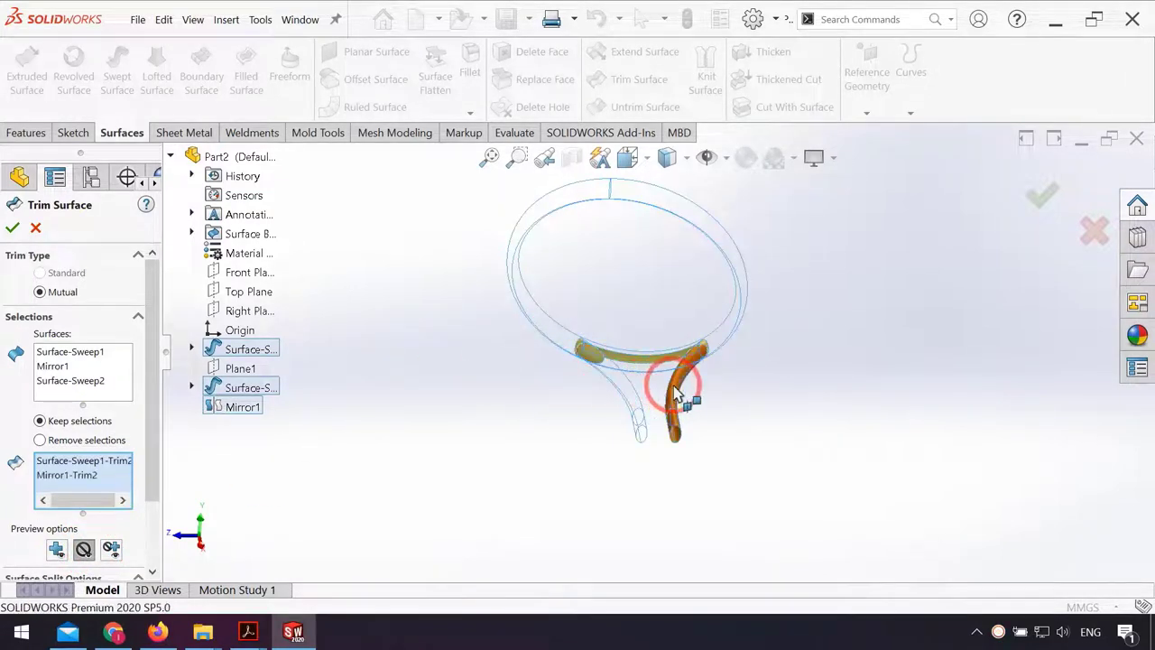
{"action": "left_click", "coordinate": [662, 370]}
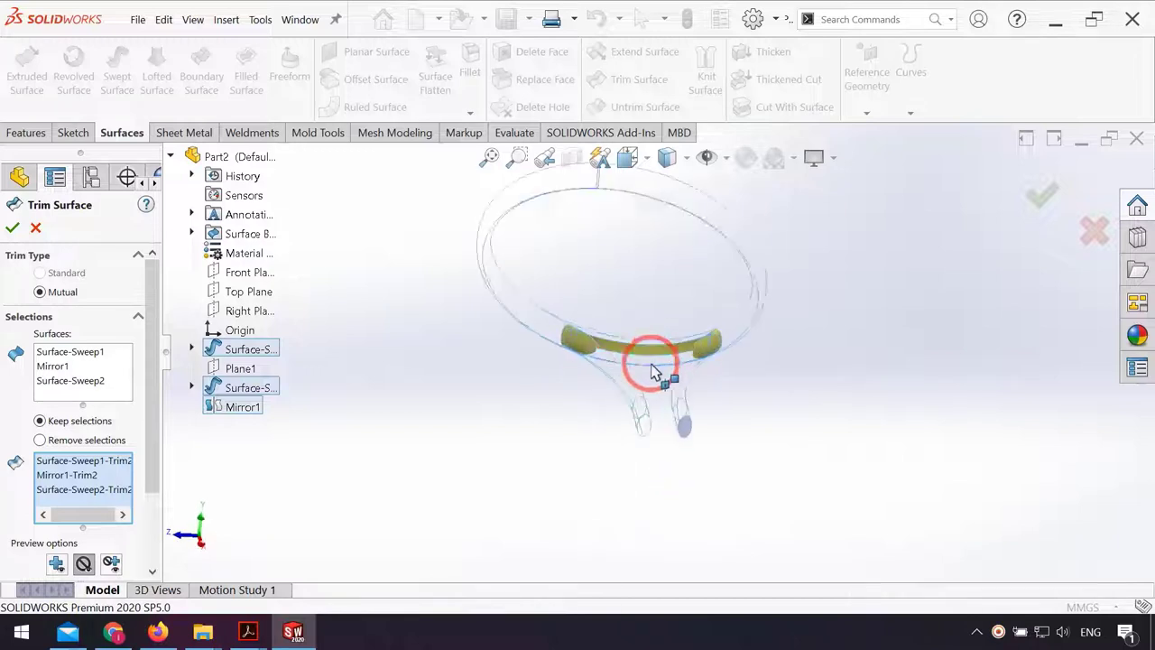
{"action": "scroll", "coordinate": [654, 361], "scroll_direction": "down", "scroll_amount": 3}
{"action": "left_click", "coordinate": [650, 348]}
{"action": "middle_click_drag", "start_coordinate": [657, 343], "coordinate": [637, 412]}
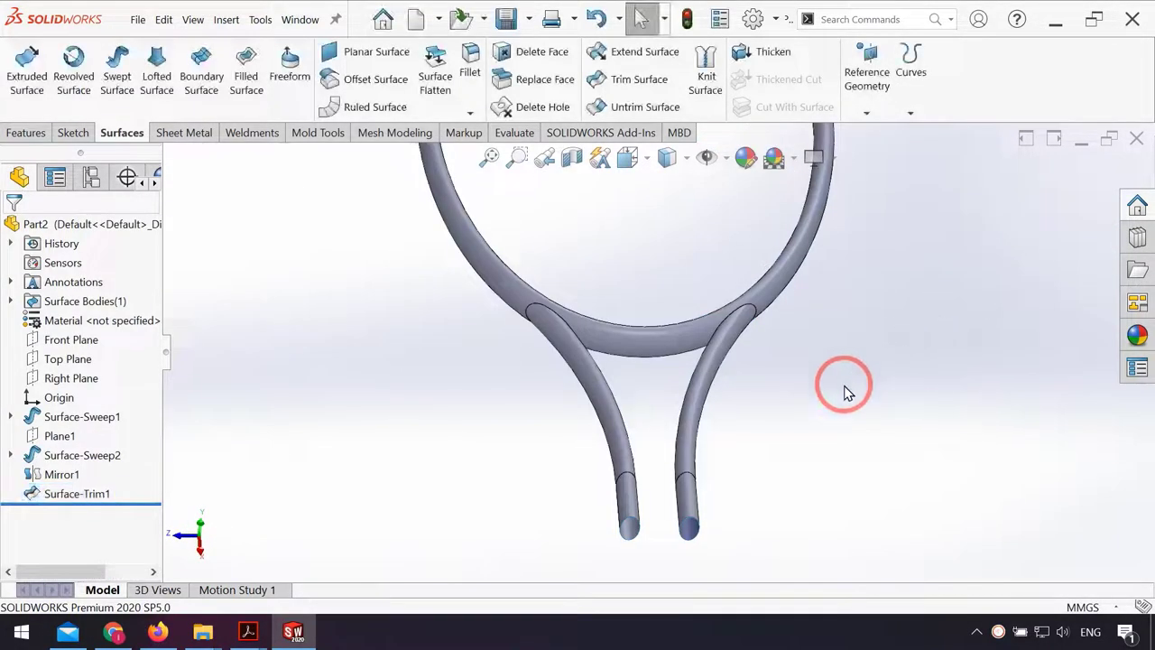
{"action": "mouse_move", "coordinate": [843, 387]}
{"action": "middle_mouse_down"}
{"action": "mouse_move", "coordinate": [858, 323]}
{"action": "mouse_move", "coordinate": [684, 369]}
{"action": "mouse_move", "coordinate": [611, 407]}
{"action": "mouse_move", "coordinate": [616, 417]}
{"action": "middle_mouse_up"}
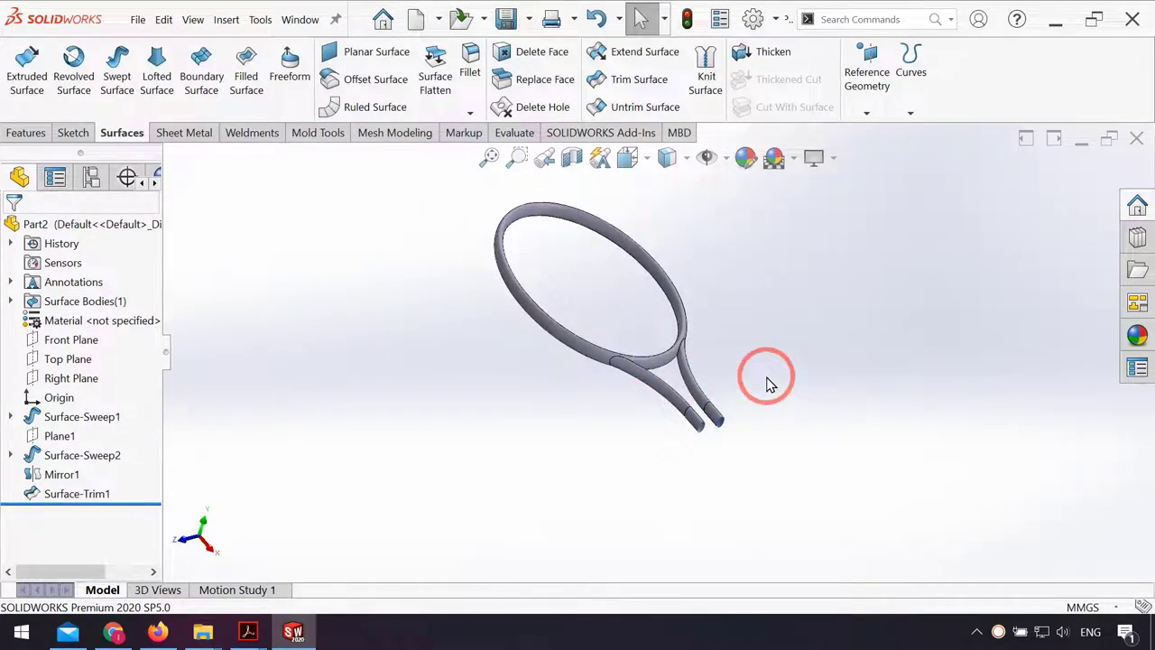
{"action": "left_click", "coordinate": [61, 437]}
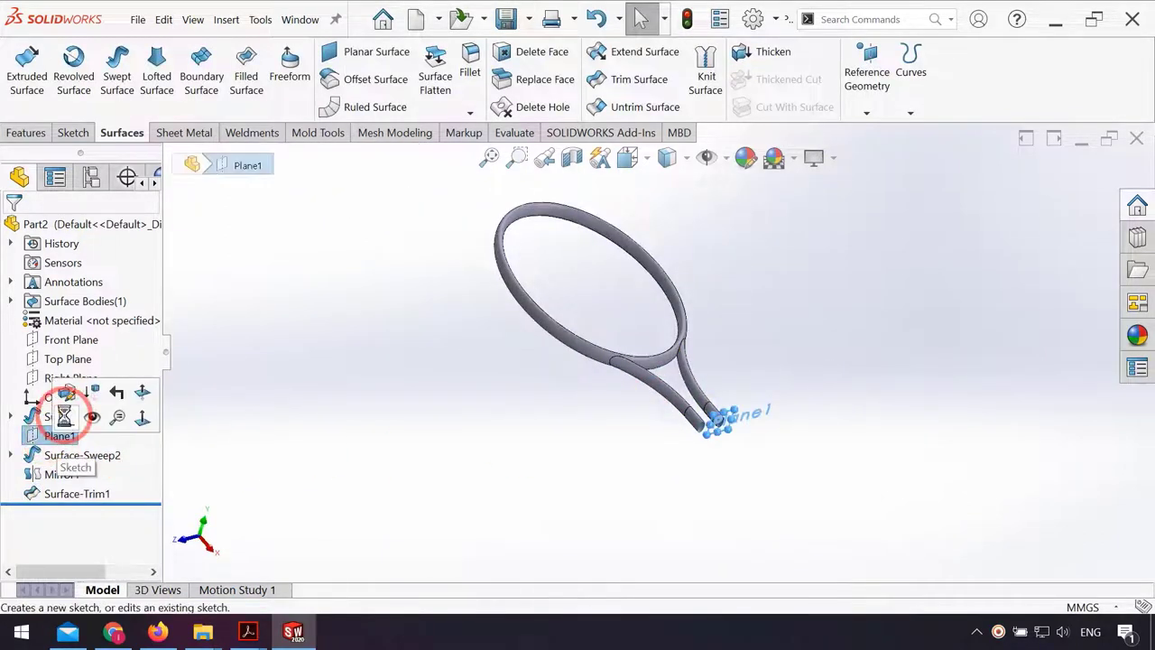
Step: Start a sketch on Plane1 and convert the handle tube end edges into sketch entities
{"action": "left_click", "coordinate": [64, 416]}
{"action": "left_click", "coordinate": [630, 437]}
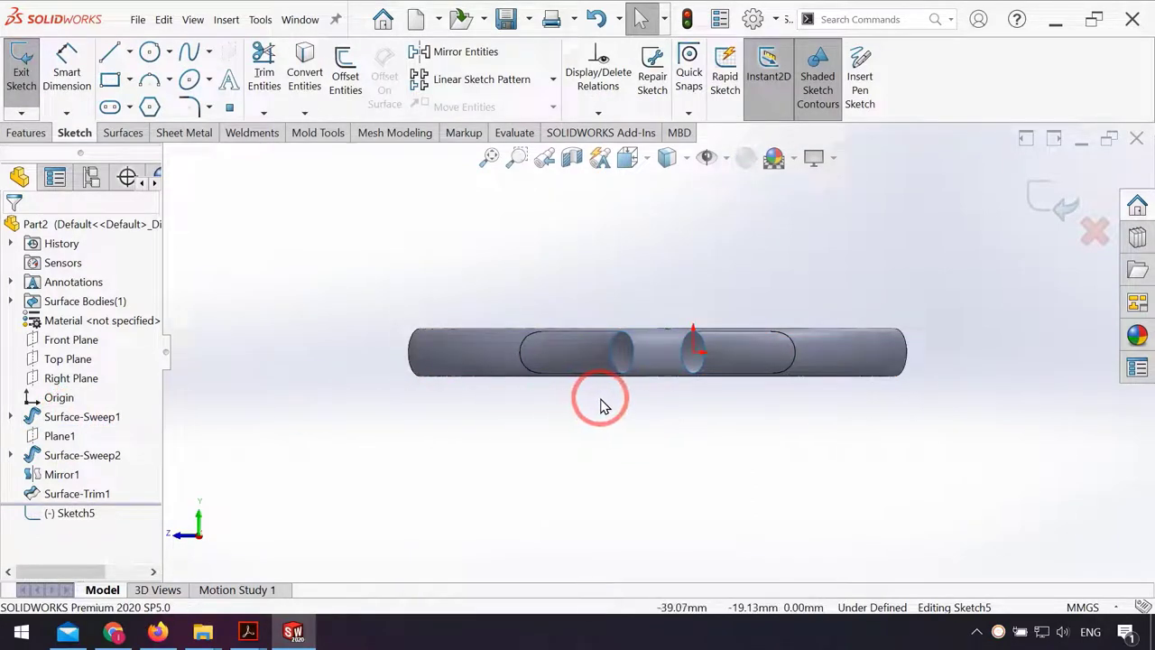
{"action": "scroll", "coordinate": [604, 394], "scroll_direction": "down", "scroll_amount": 2}
{"action": "scroll", "coordinate": [671, 382], "scroll_direction": "down", "scroll_amount": 2}
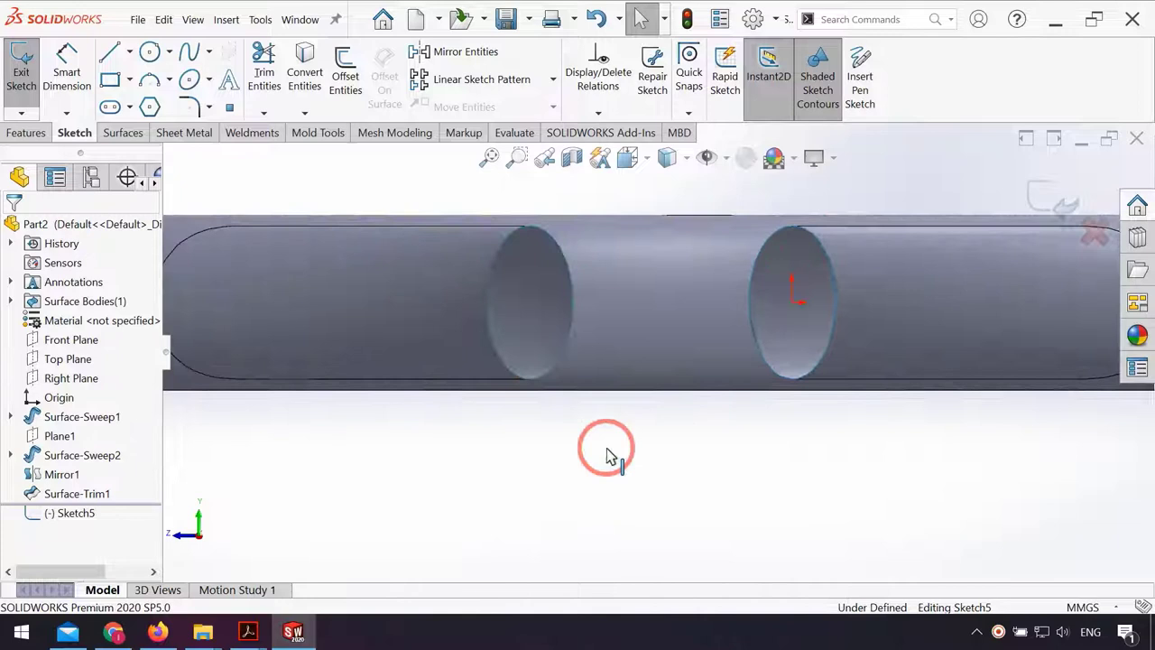
{"action": "left_click", "coordinate": [516, 384]}
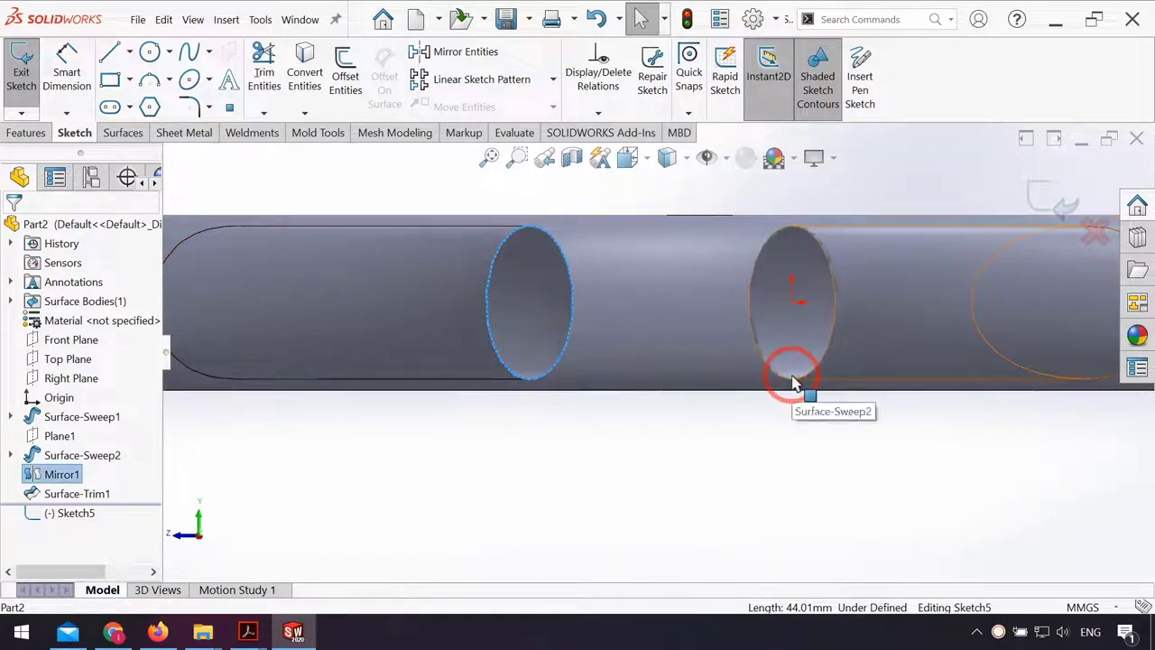
{"action": "mouse_move", "coordinate": [797, 382]}
{"action": "middle_mouse_down"}
{"action": "mouse_move", "coordinate": [743, 439]}
{"action": "mouse_move", "coordinate": [753, 464]}
{"action": "mouse_move", "coordinate": [665, 536]}
{"action": "middle_mouse_up"}
{"action": "left_click", "coordinate": [665, 536]}
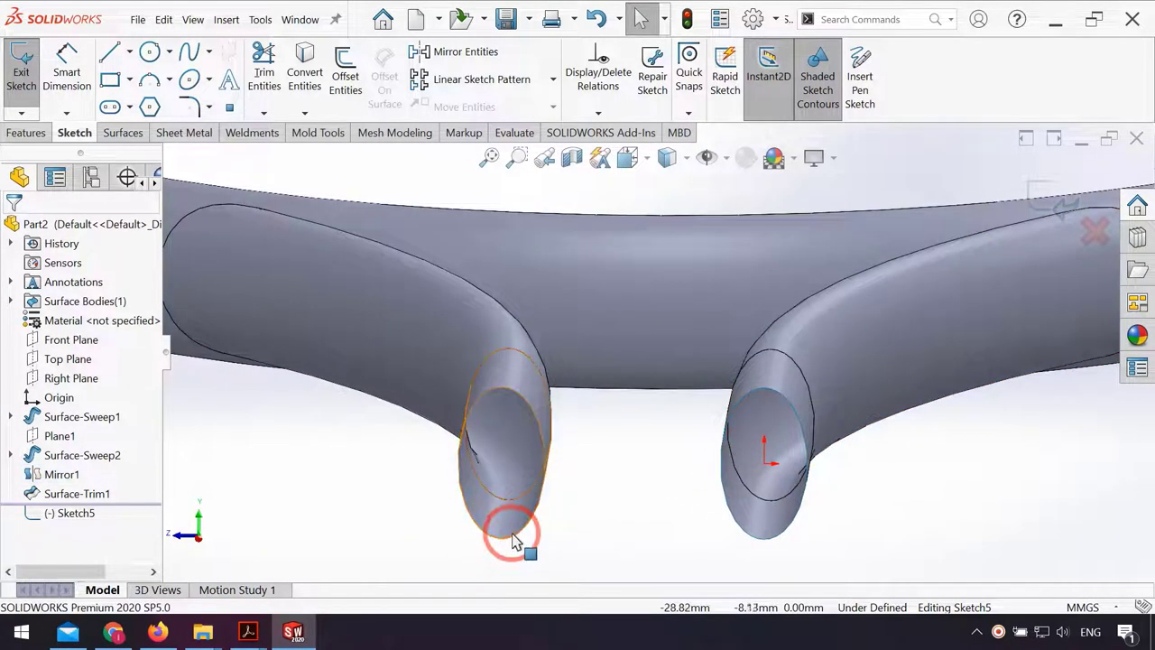
{"action": "left_click", "coordinate": [511, 540]}
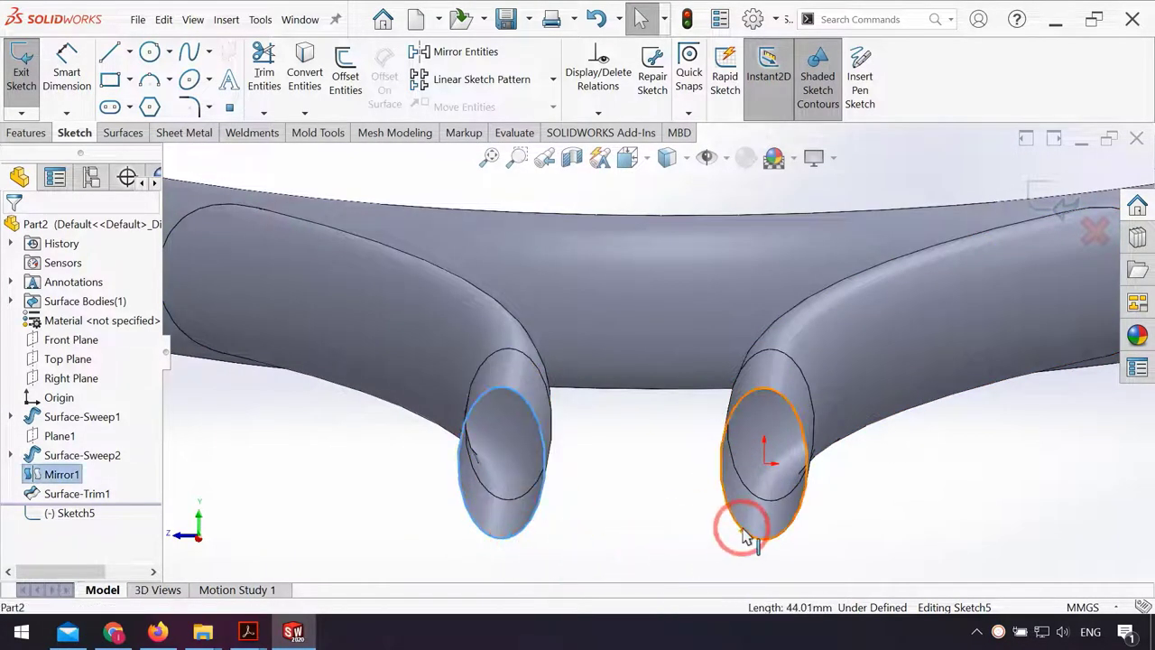
{"action": "left_click", "coordinate": [316, 87]}
{"action": "key", "text": "ctrl+8"}
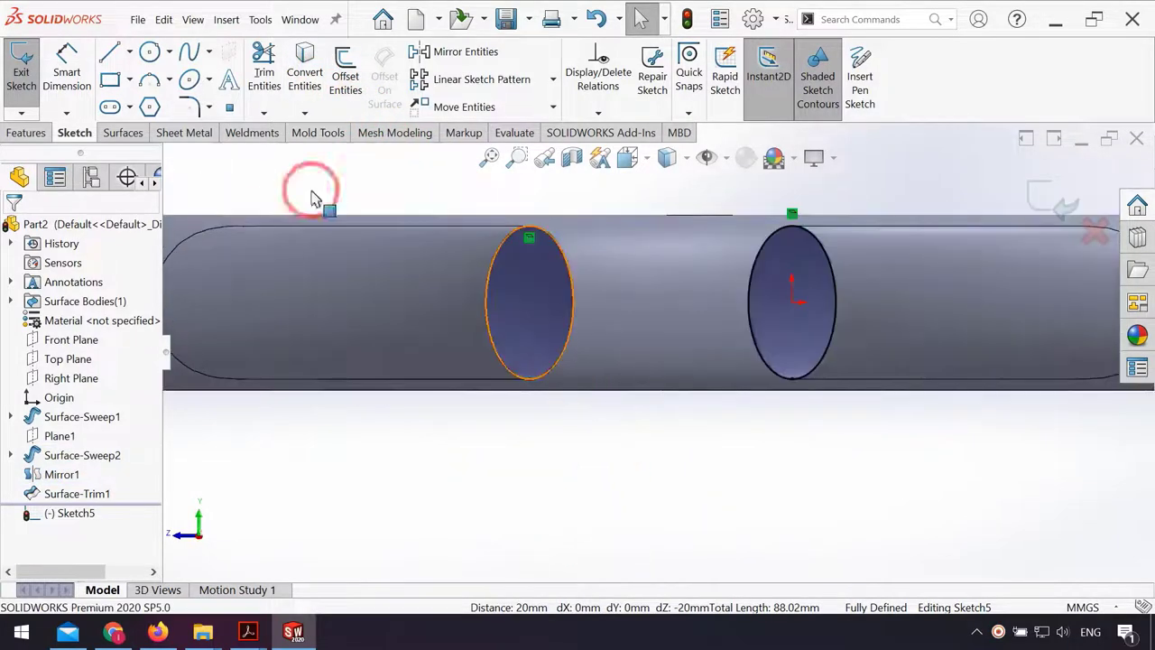
Step: Draw two horizontal lines joining the left and right tube-end ellipses
{"action": "left_click", "coordinate": [109, 56]}
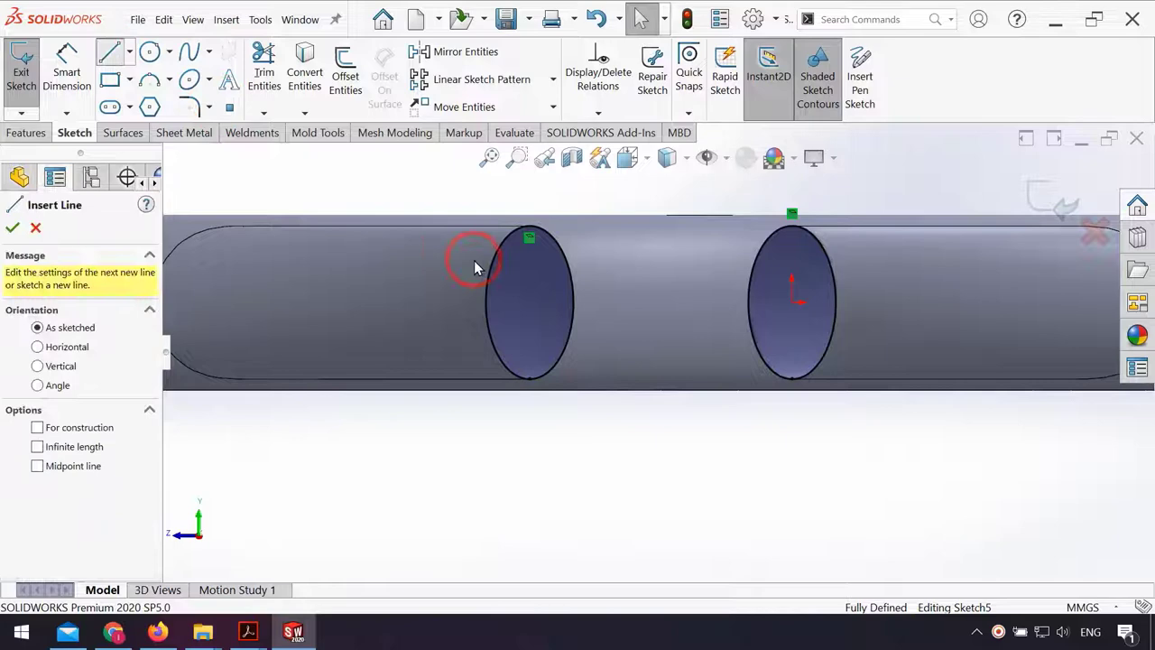
{"action": "left_click", "coordinate": [567, 264]}
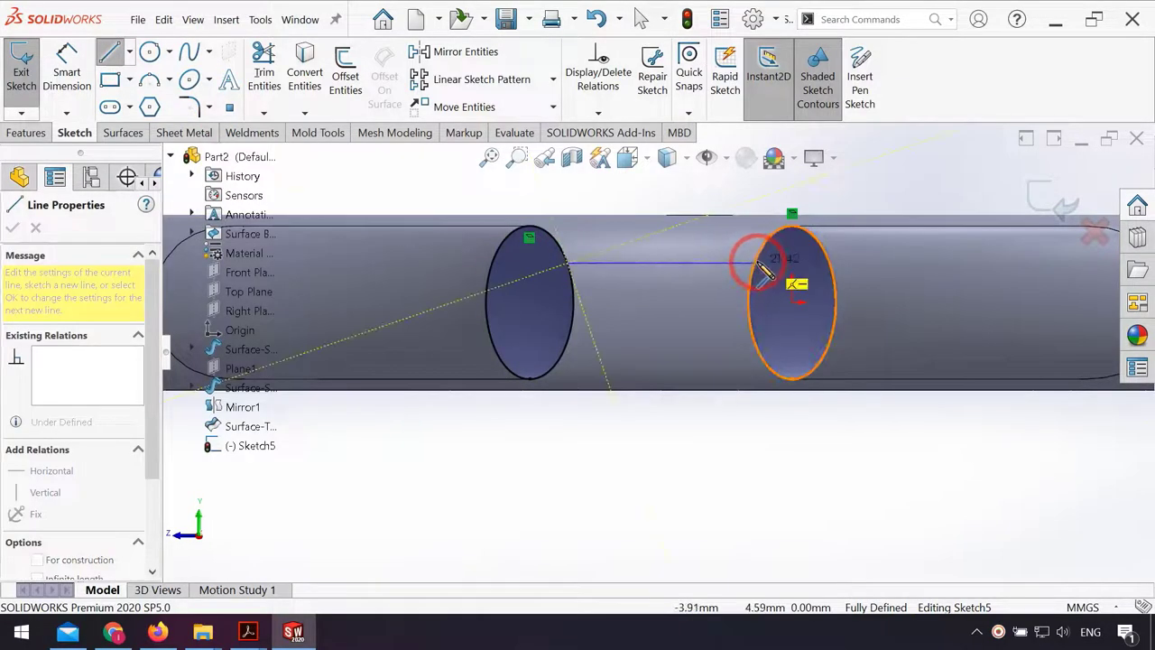
{"action": "left_click", "coordinate": [764, 263]}
{"action": "key", "text": "Escape"}
{"action": "key", "text": "Escape"}
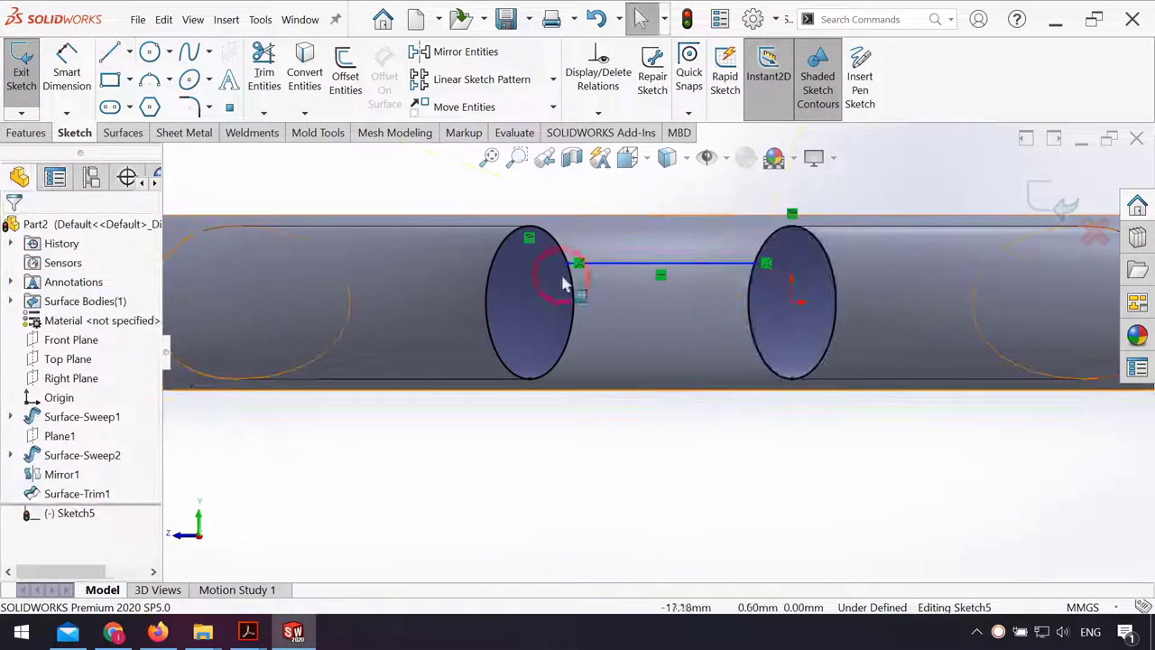
{"action": "left_click", "coordinate": [108, 52]}
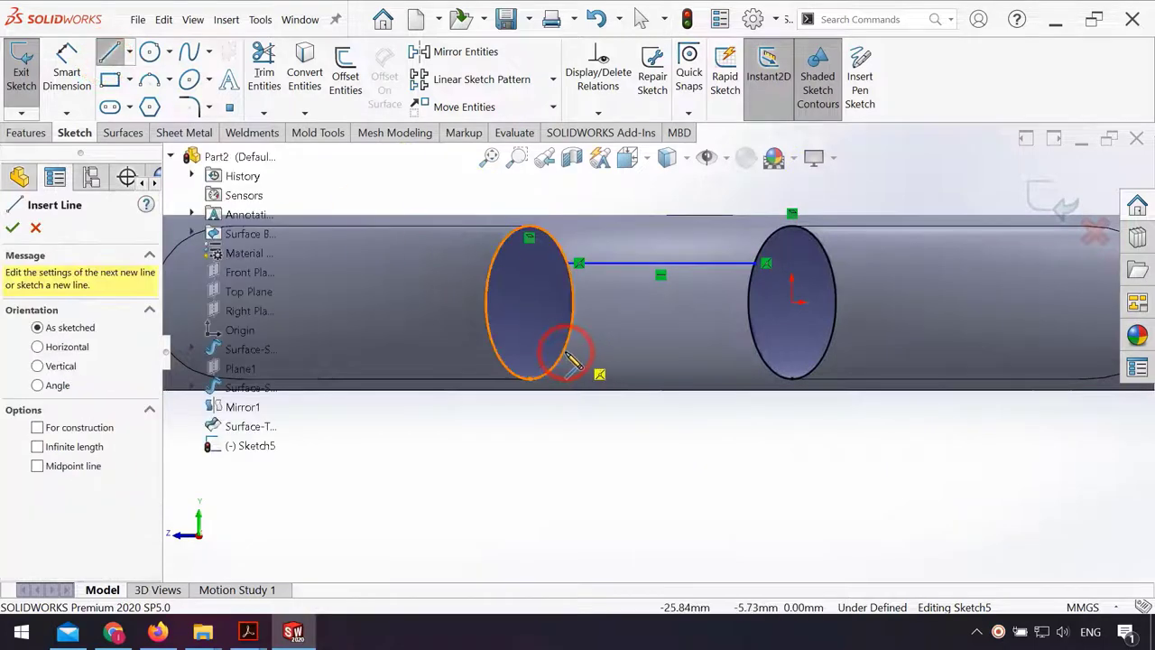
{"action": "left_click", "coordinate": [569, 356]}
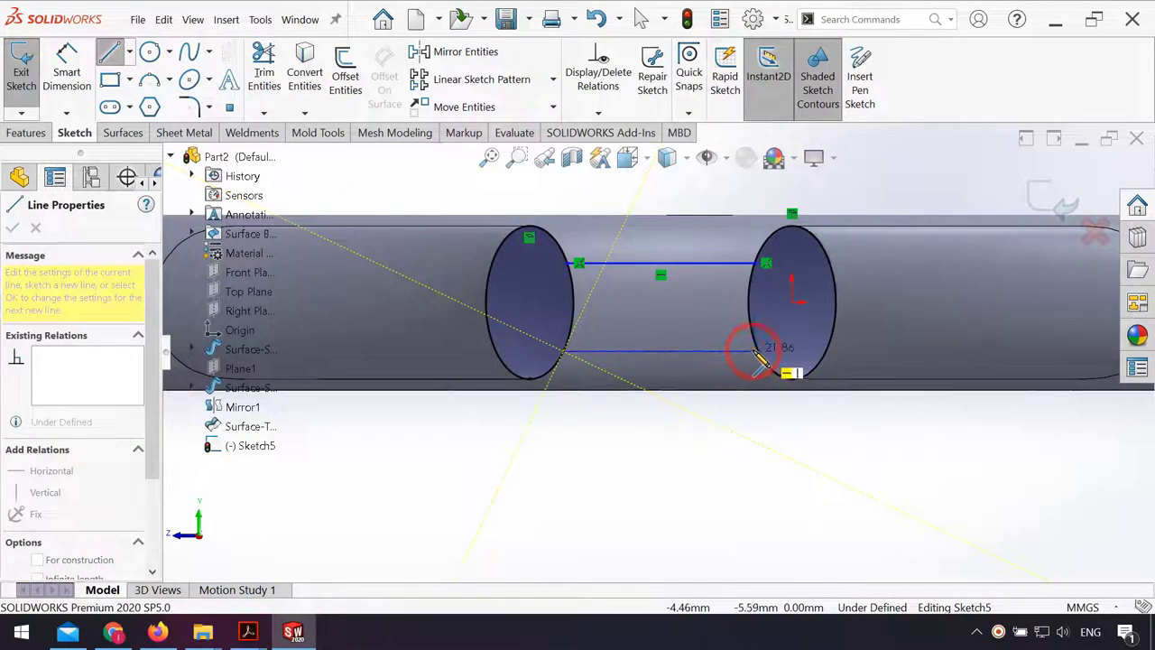
{"action": "left_click", "coordinate": [758, 352]}
{"action": "key", "text": "Escape"}
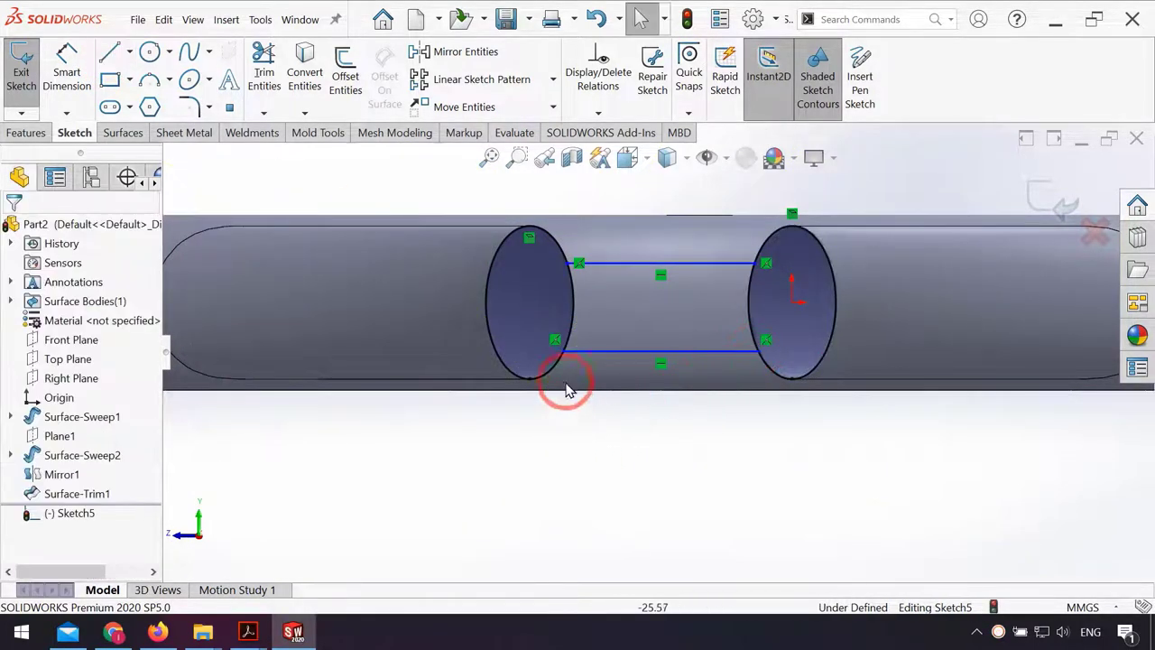
Step: Make the left line endpoints and the right line endpoints vertically aligned
{"action": "left_click", "coordinate": [557, 343]}
{"action": "left_click", "coordinate": [579, 263], "text": "ctrl"}
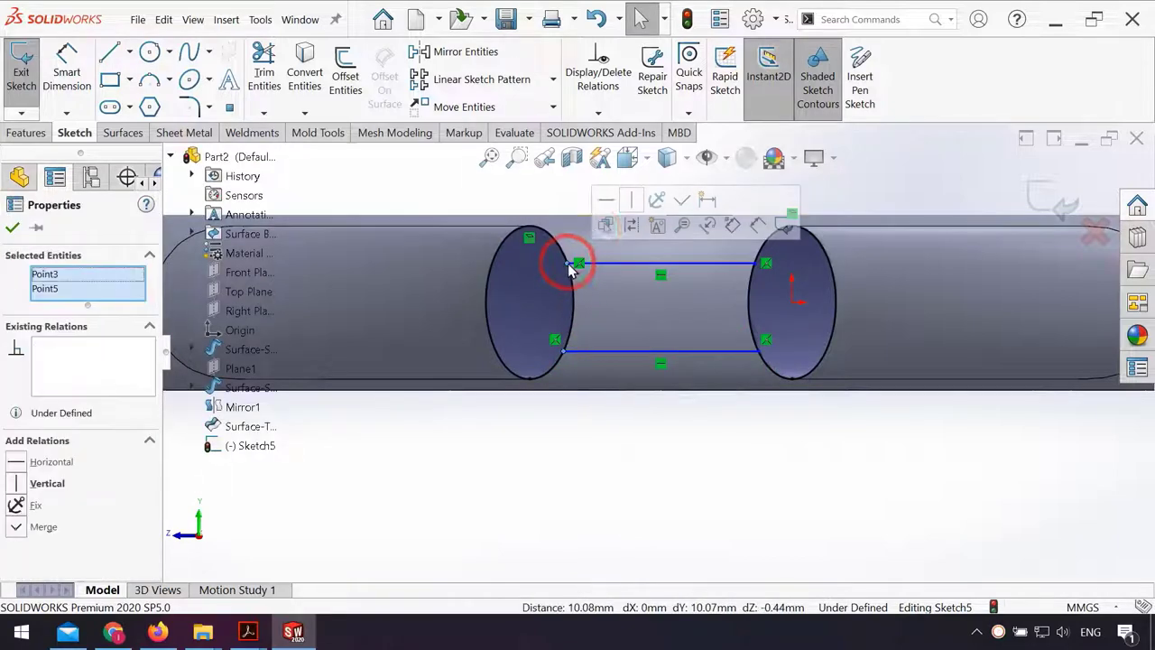
{"action": "left_click", "coordinate": [630, 200]}
{"action": "left_click", "coordinate": [764, 464]}
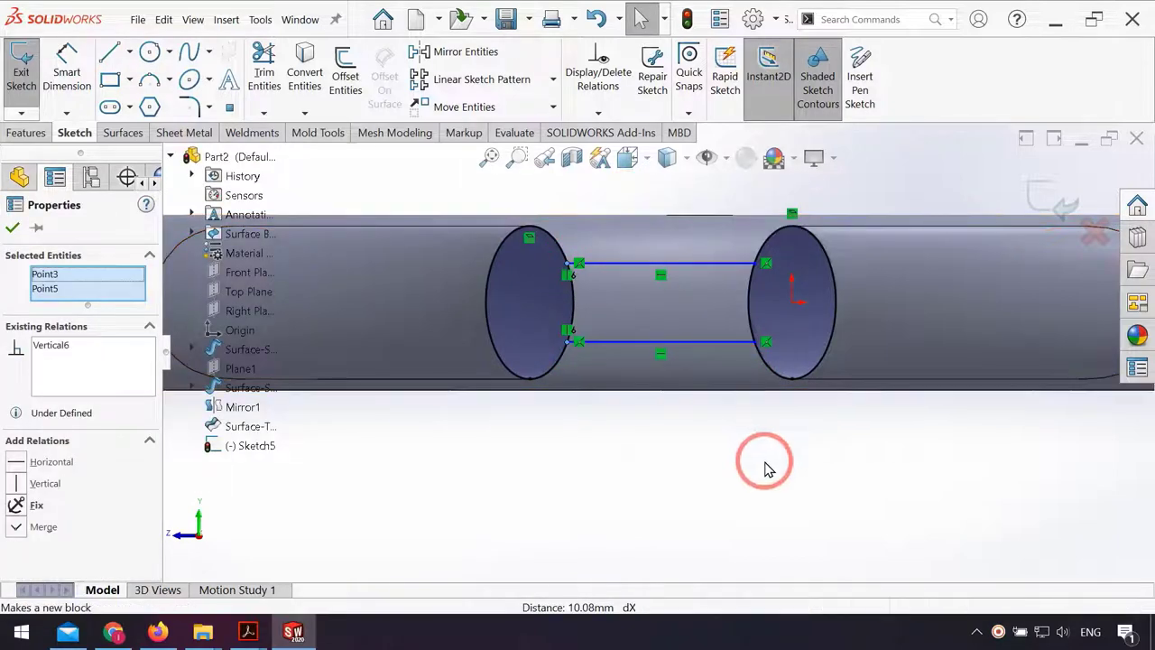
{"action": "left_click", "coordinate": [764, 343]}
{"action": "left_click", "coordinate": [765, 263], "text": "ctrl"}
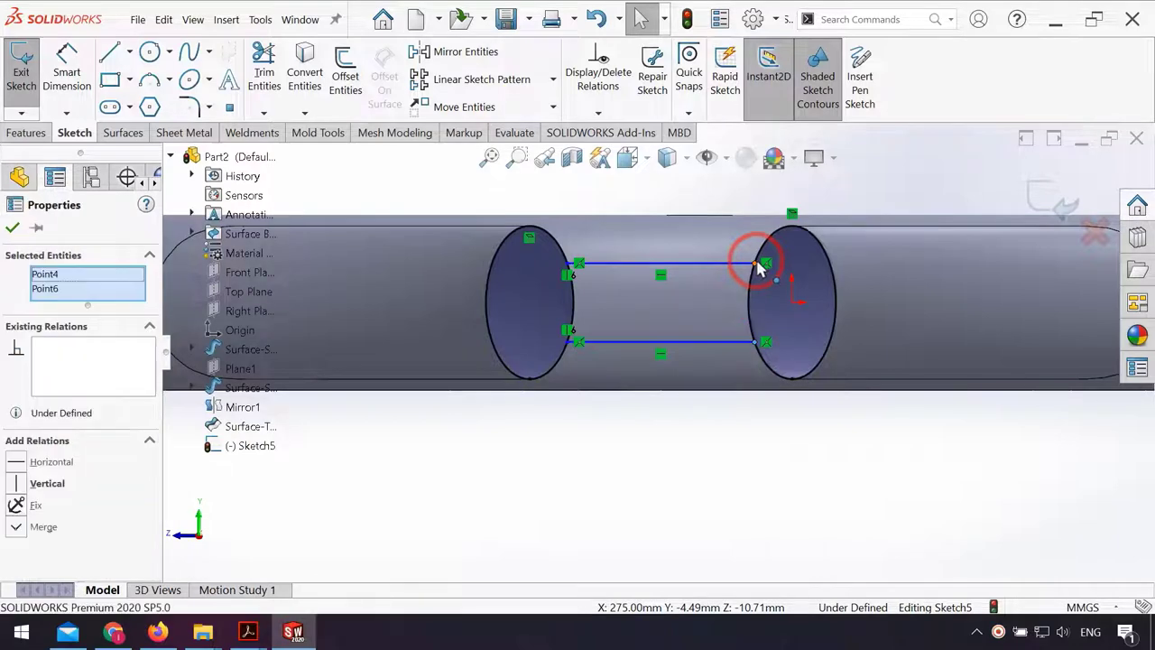
{"action": "left_click", "coordinate": [819, 198]}
{"action": "left_click", "coordinate": [644, 451]}
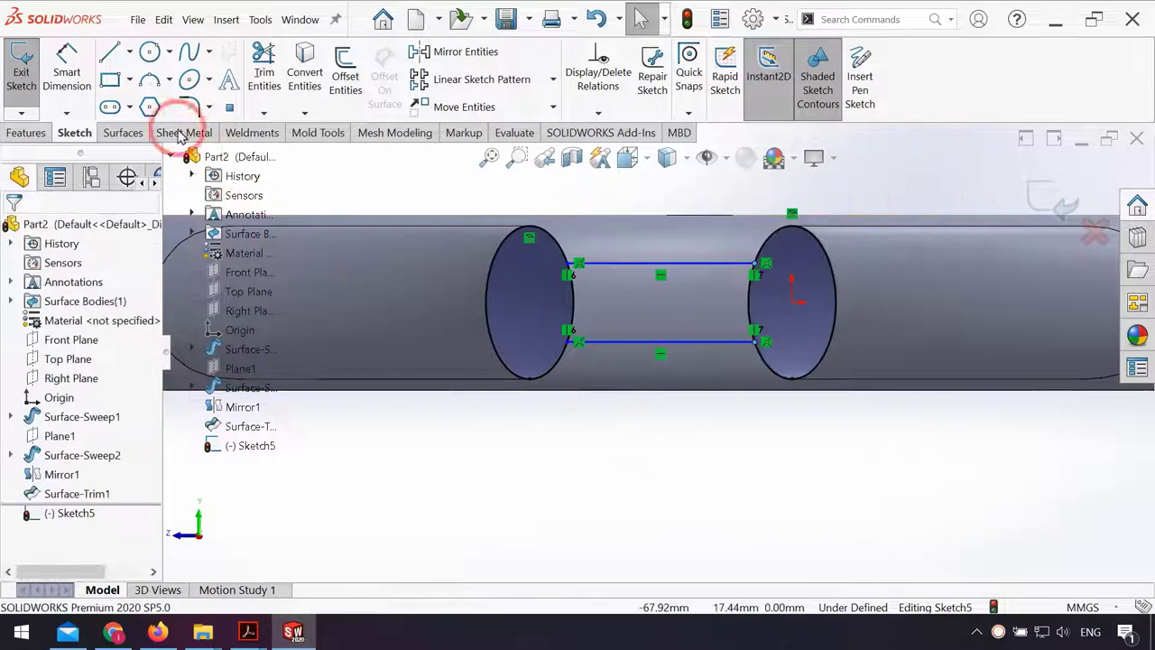
Step: Dimension the top line to 23.5 mm
{"action": "left_click", "coordinate": [85, 56]}
{"action": "left_click", "coordinate": [620, 262]}
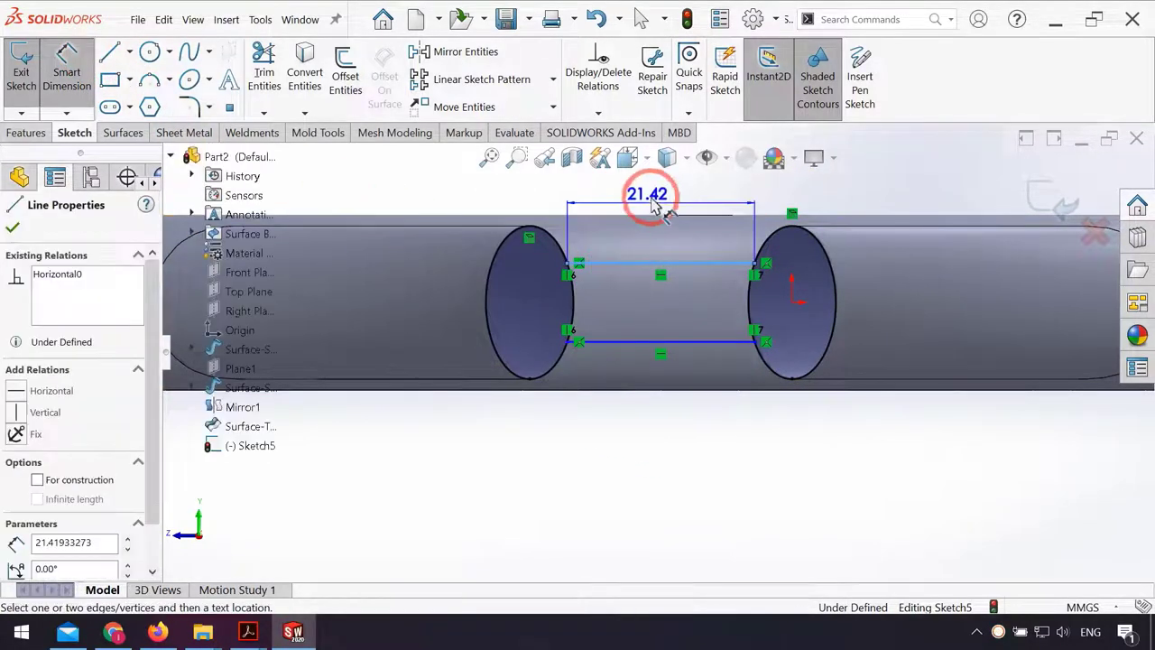
{"action": "left_click", "coordinate": [652, 201]}
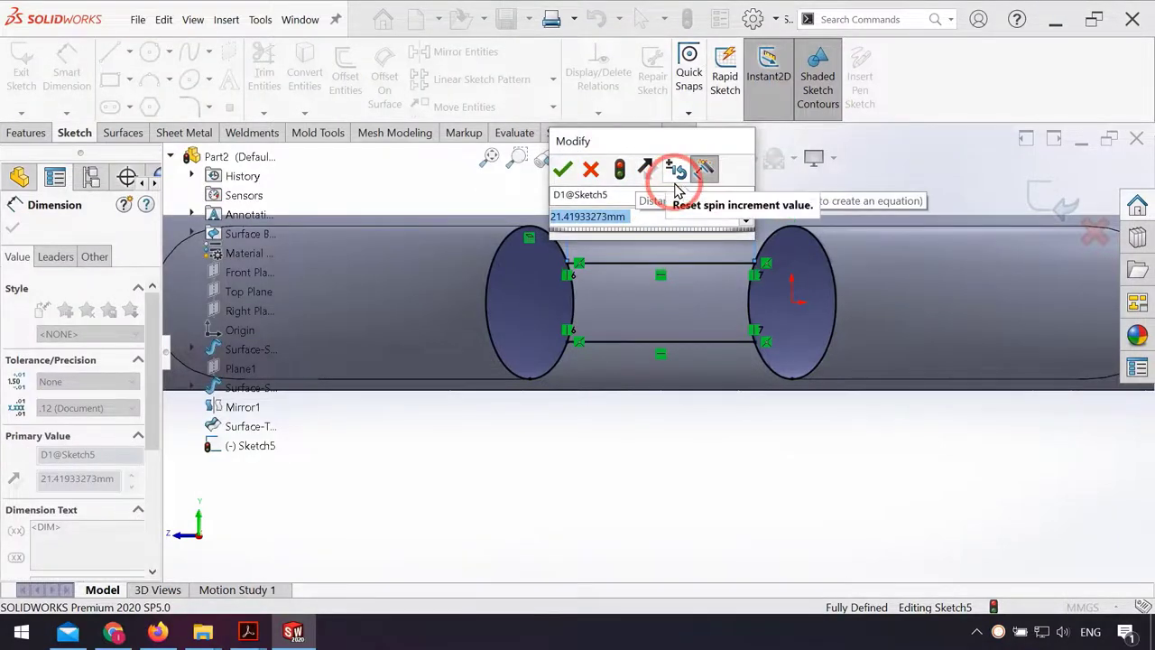
{"action": "type", "text": "23.5"}
{"action": "key", "text": "Return"}
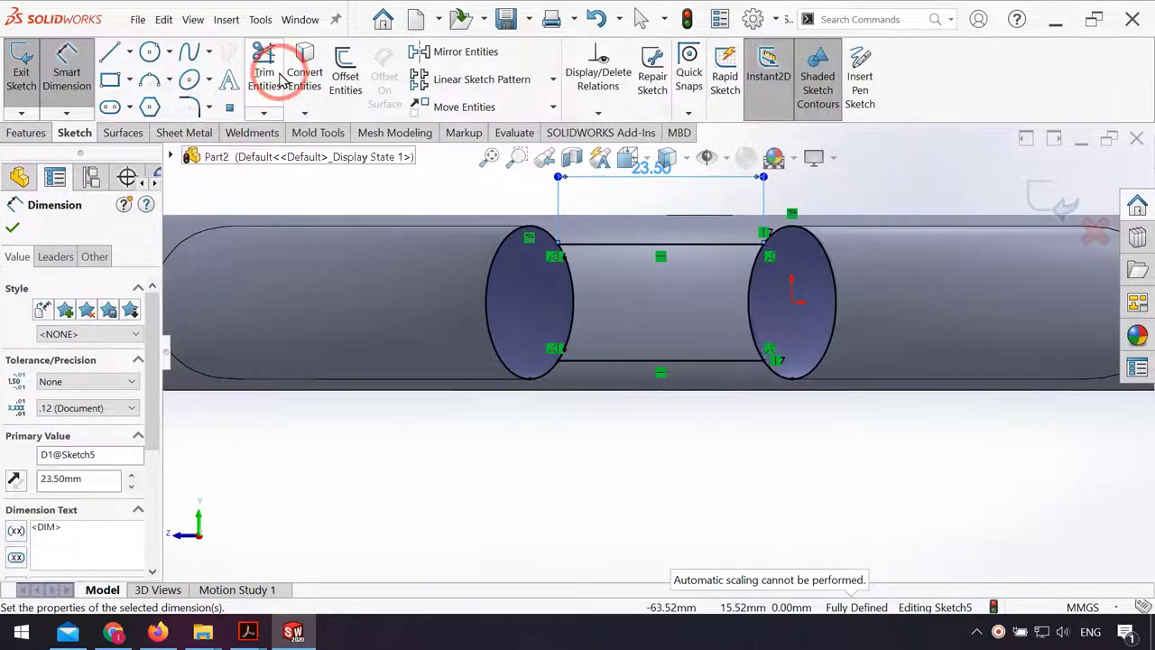
{"action": "left_click", "coordinate": [365, 183]}
Step: Trim away both inner ellipse arcs and exit Sketch5
{"action": "key", "text": "t"}
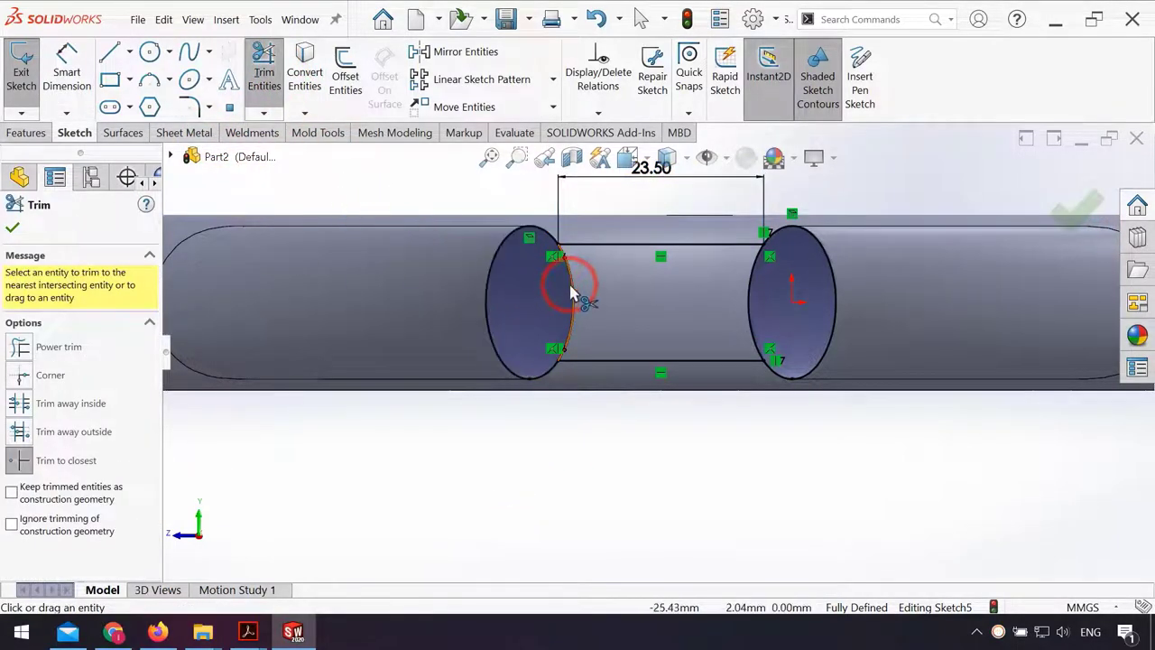
{"action": "left_click", "coordinate": [568, 291]}
{"action": "left_click", "coordinate": [747, 307]}
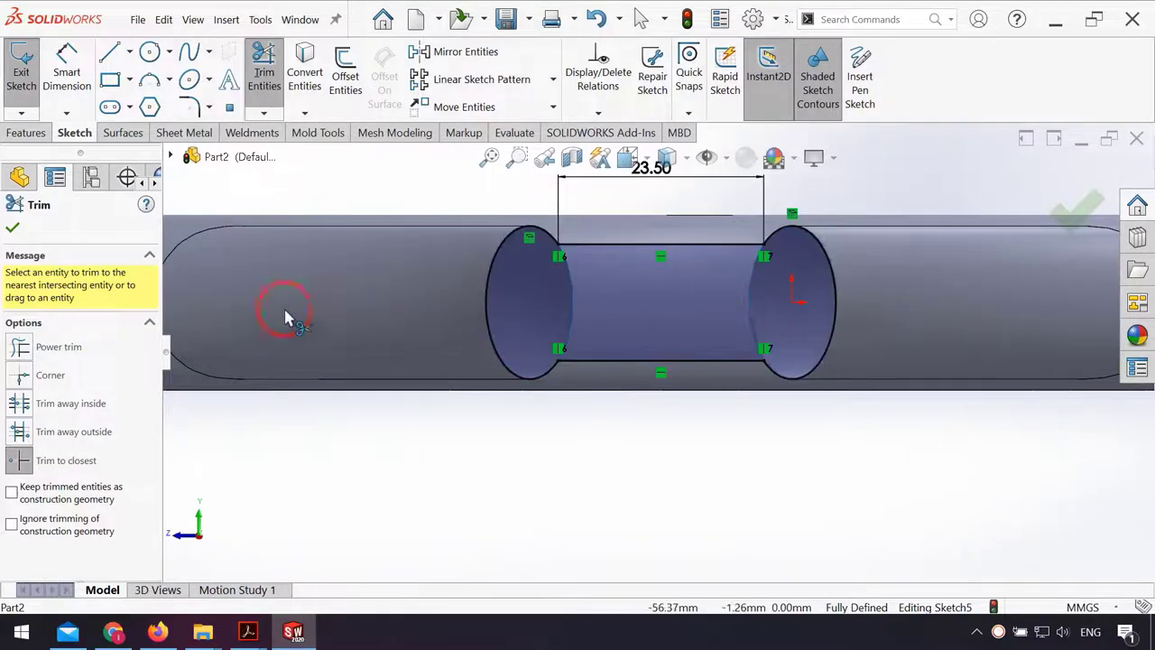
{"action": "left_click", "coordinate": [1038, 210]}
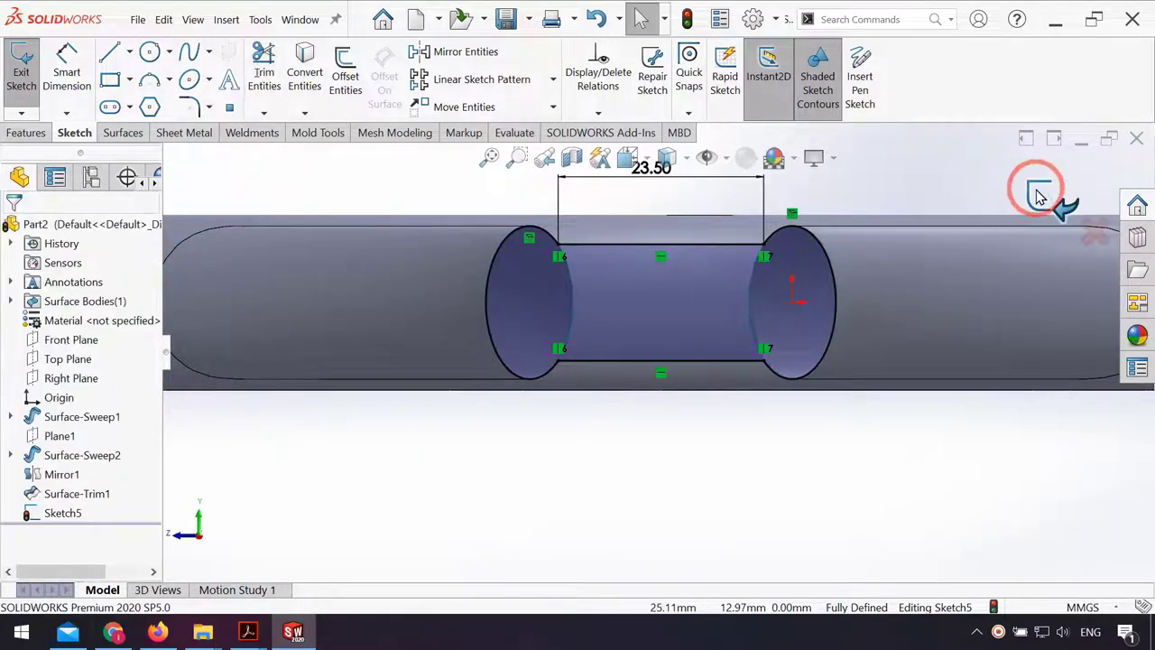
{"action": "left_click", "coordinate": [1038, 194]}
Step: Add a reference plane offset 150 mm from Plane1 and sketch on the new Plane2
{"action": "left_click", "coordinate": [499, 433]}
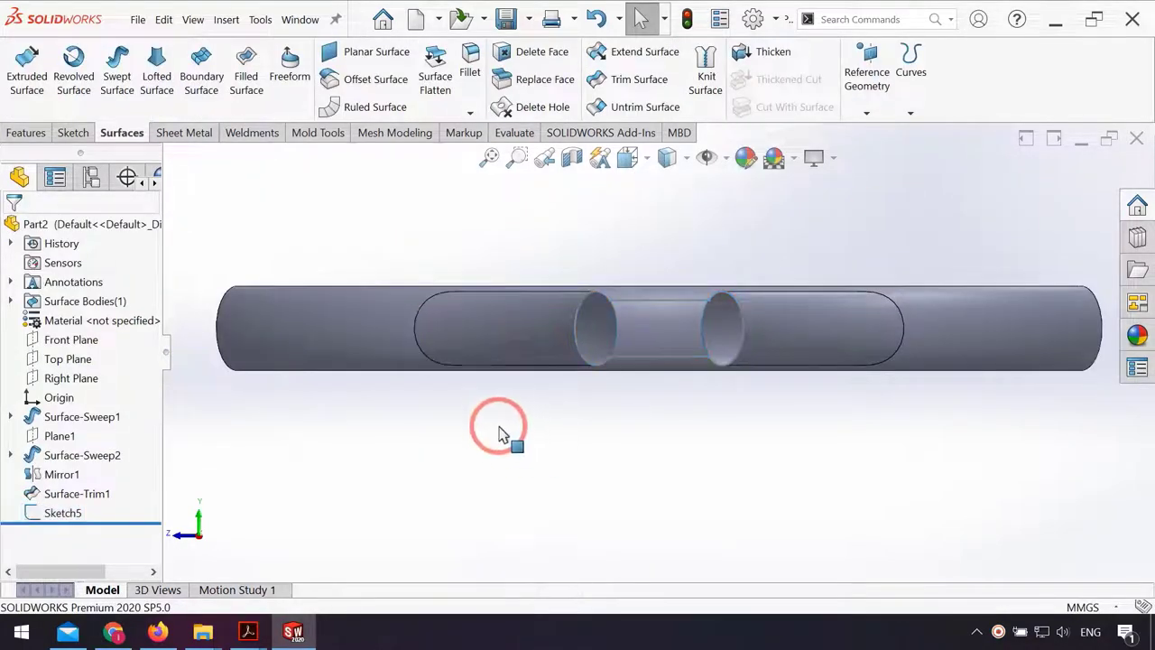
{"action": "mouse_move", "coordinate": [499, 433]}
{"action": "middle_mouse_down"}
{"action": "mouse_move", "coordinate": [524, 472]}
{"action": "mouse_move", "coordinate": [785, 456]}
{"action": "middle_mouse_up"}
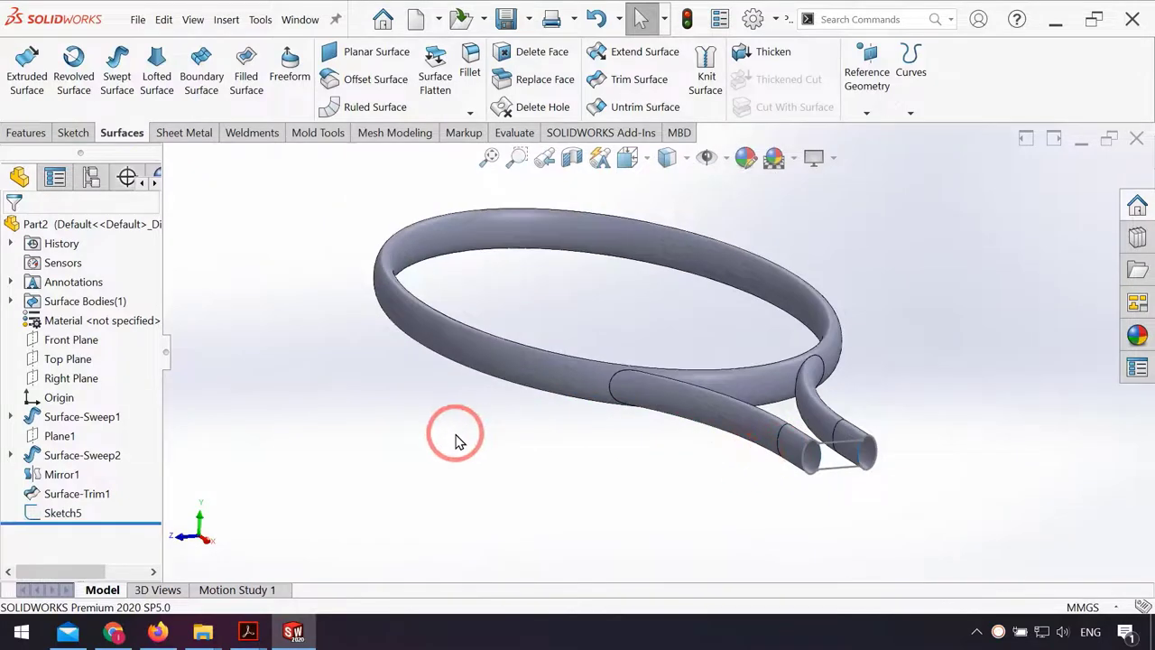
{"action": "left_click", "coordinate": [851, 90]}
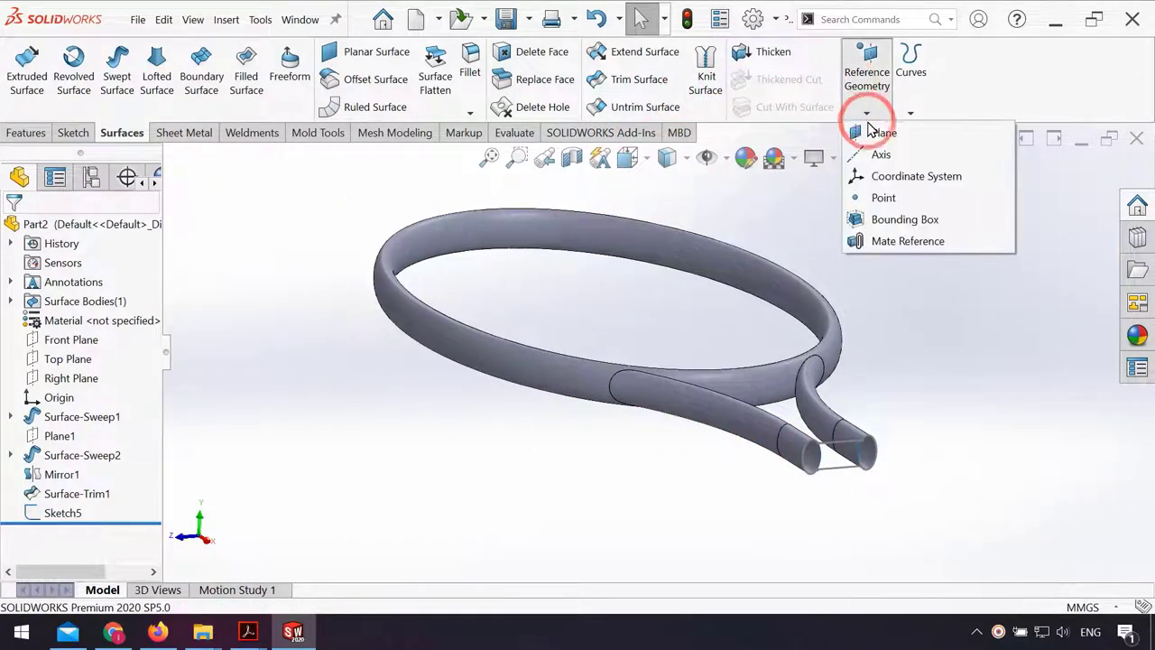
{"action": "left_click", "coordinate": [859, 131]}
{"action": "left_click", "coordinate": [171, 157]}
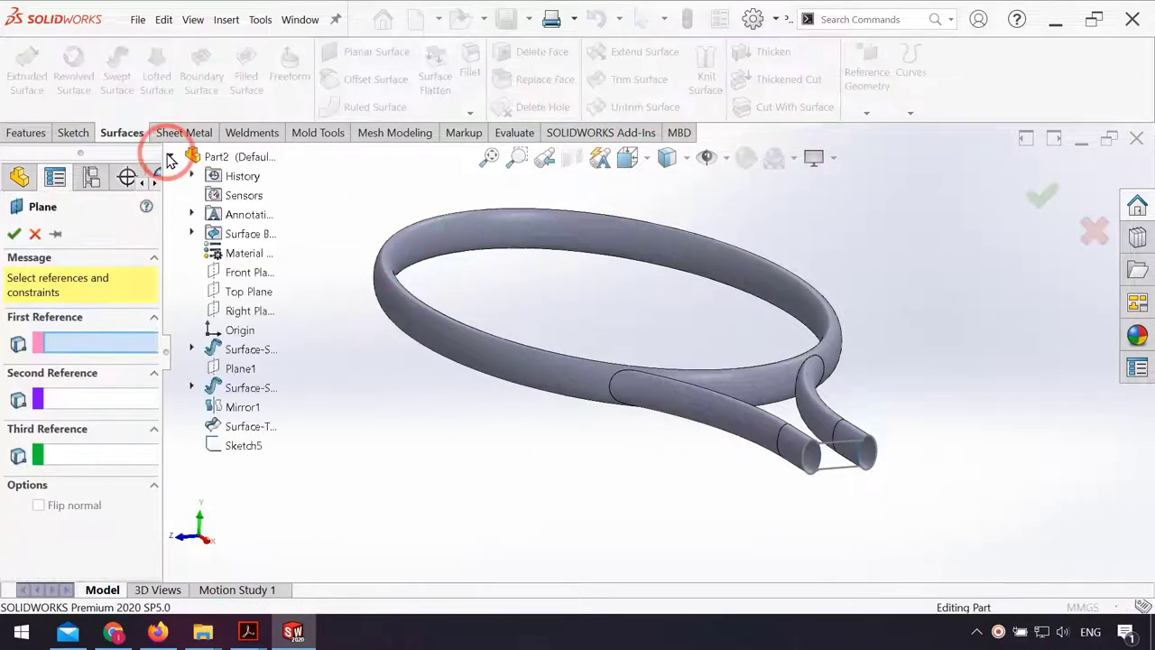
{"action": "left_click", "coordinate": [226, 370]}
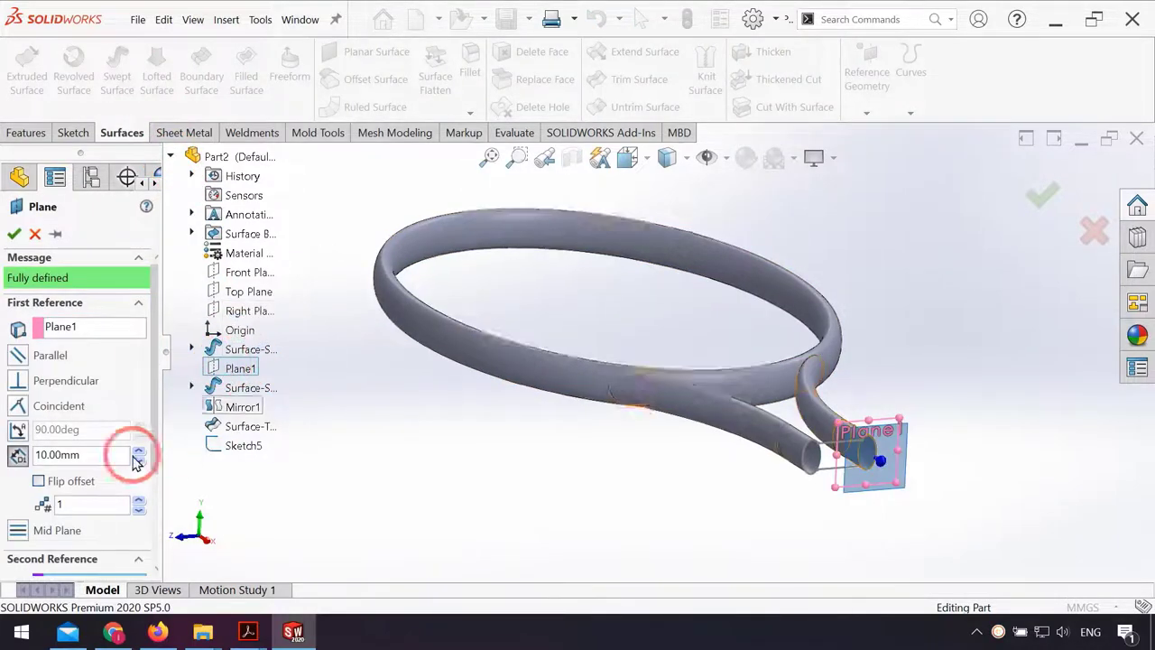
{"action": "left_click", "coordinate": [92, 460]}
{"action": "type", "text": "150"}
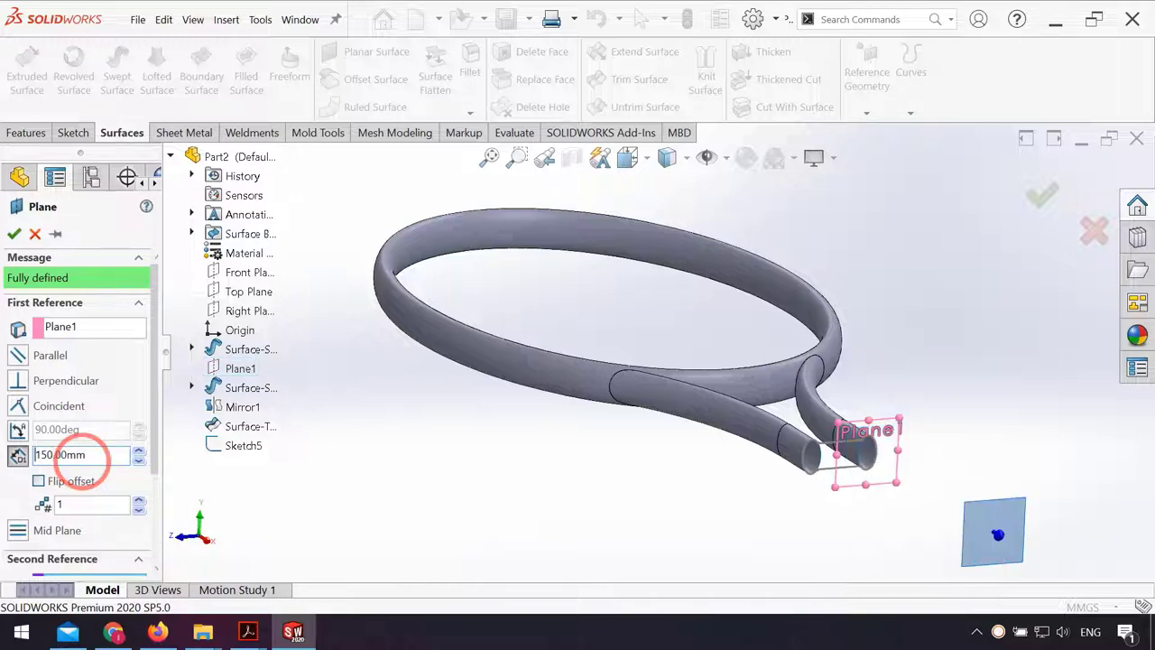
{"action": "right_click", "coordinate": [491, 528]}
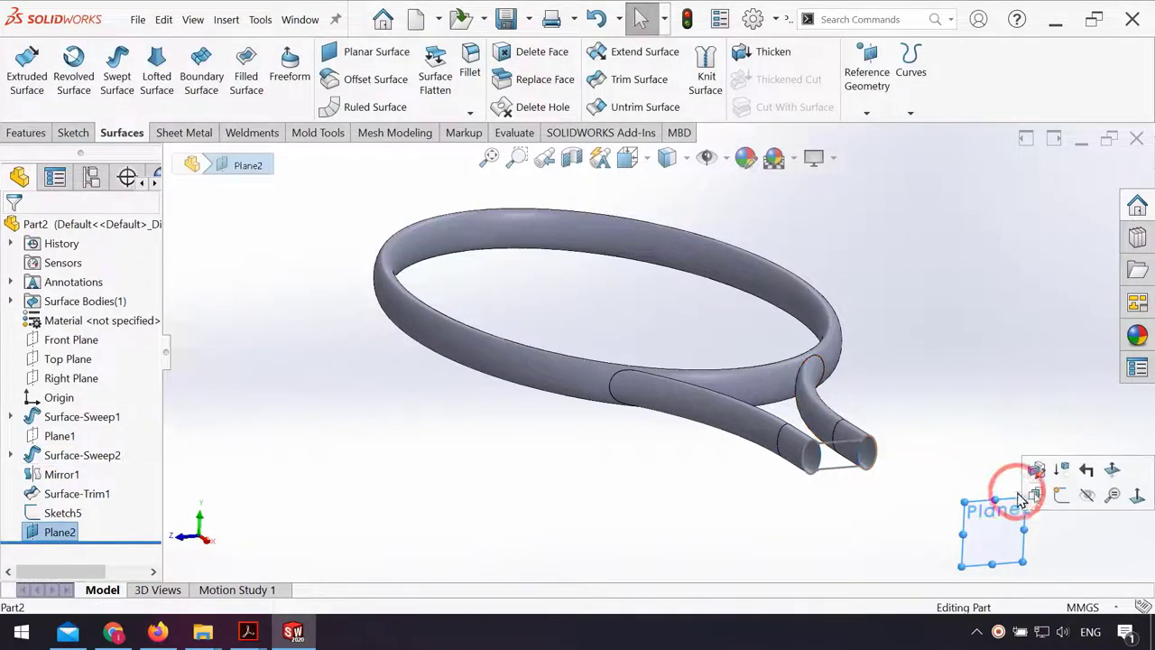
{"action": "left_click", "coordinate": [1054, 492]}
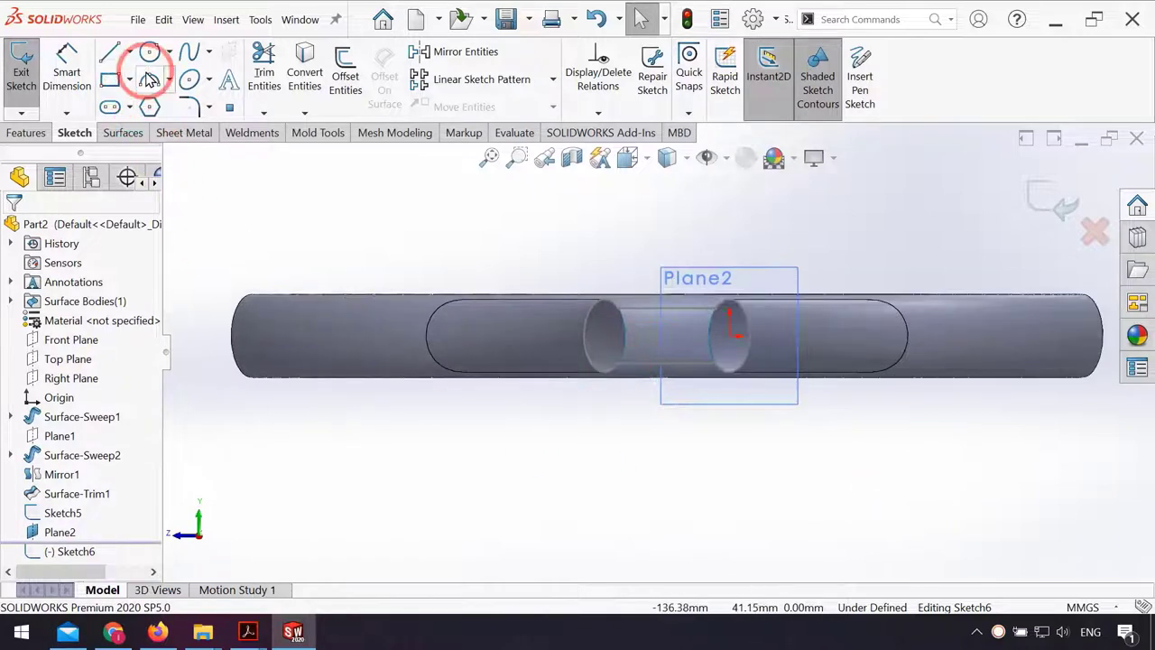
Step: Draw an ellipse and vertically align its bottom point with its centre
{"action": "left_click", "coordinate": [190, 79]}
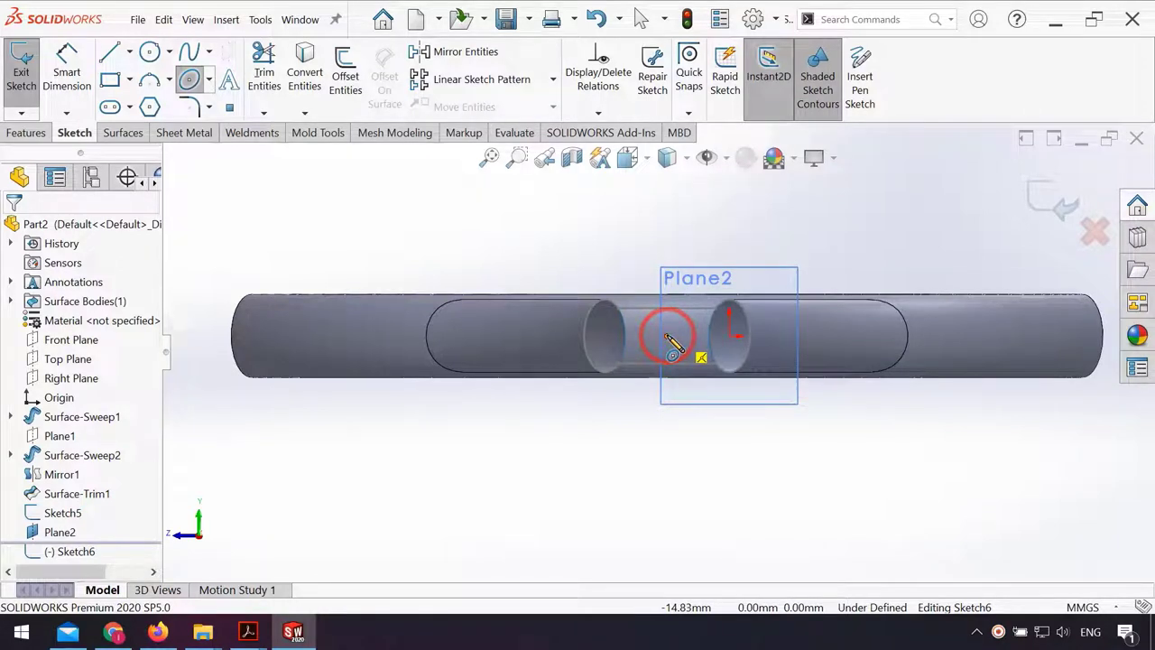
{"action": "left_click_drag", "start_coordinate": [666, 337], "coordinate": [665, 464]}
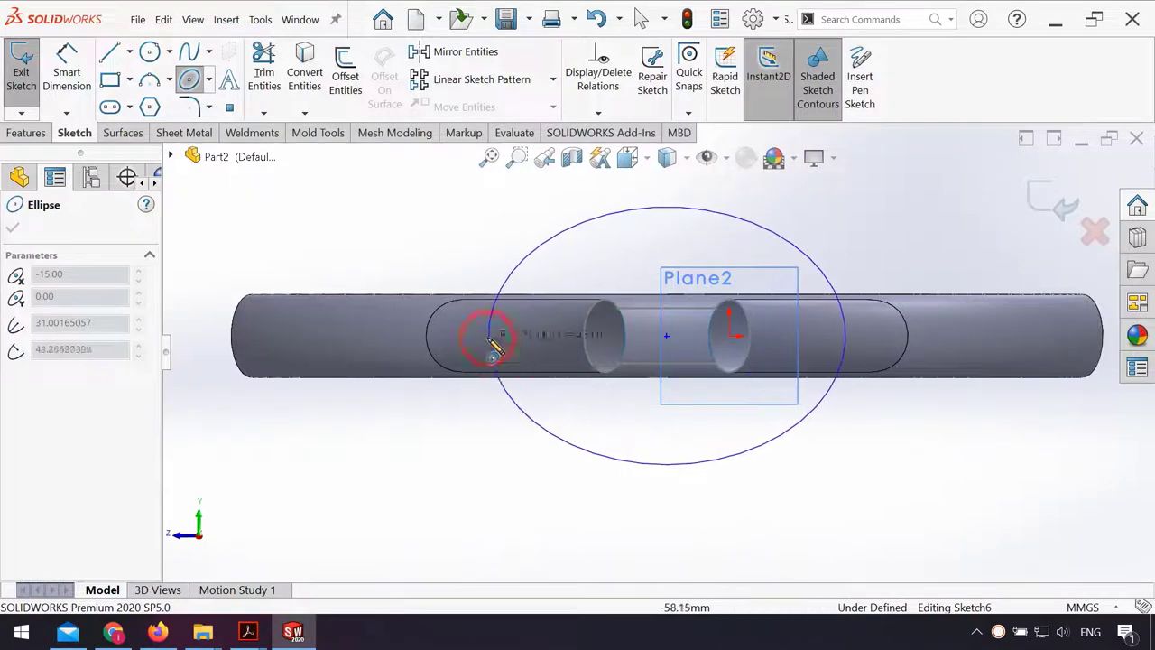
{"action": "left_click", "coordinate": [507, 427]}
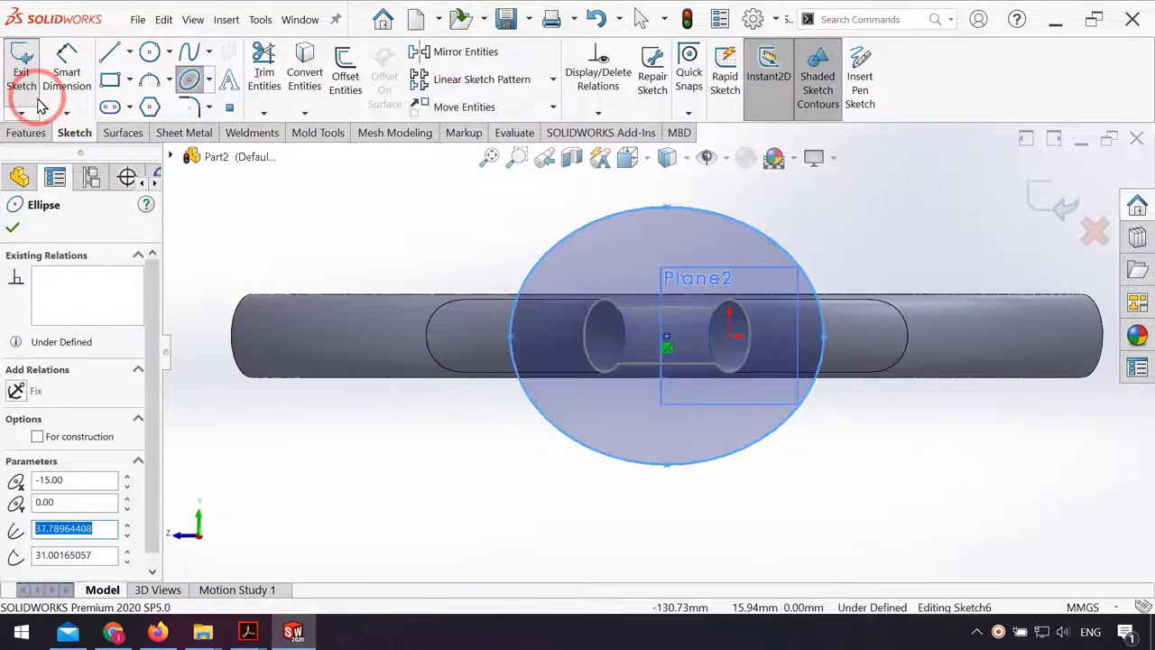
{"action": "key", "text": "Escape"}
{"action": "left_click", "coordinate": [666, 465]}
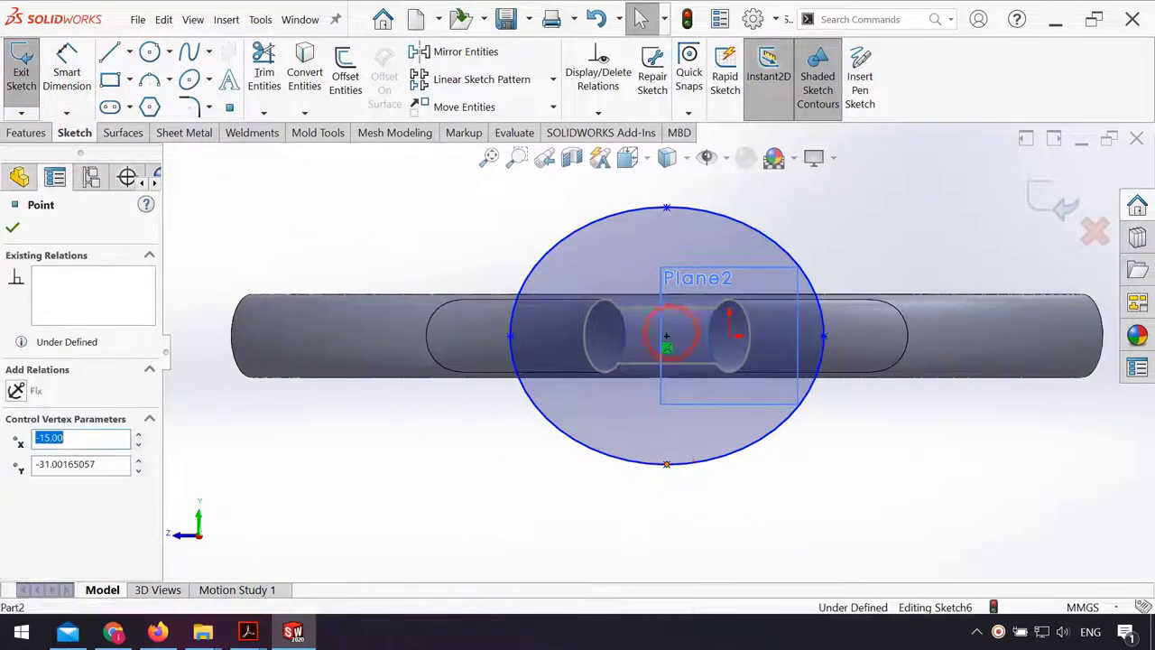
{"action": "left_click", "coordinate": [668, 209], "text": "ctrl"}
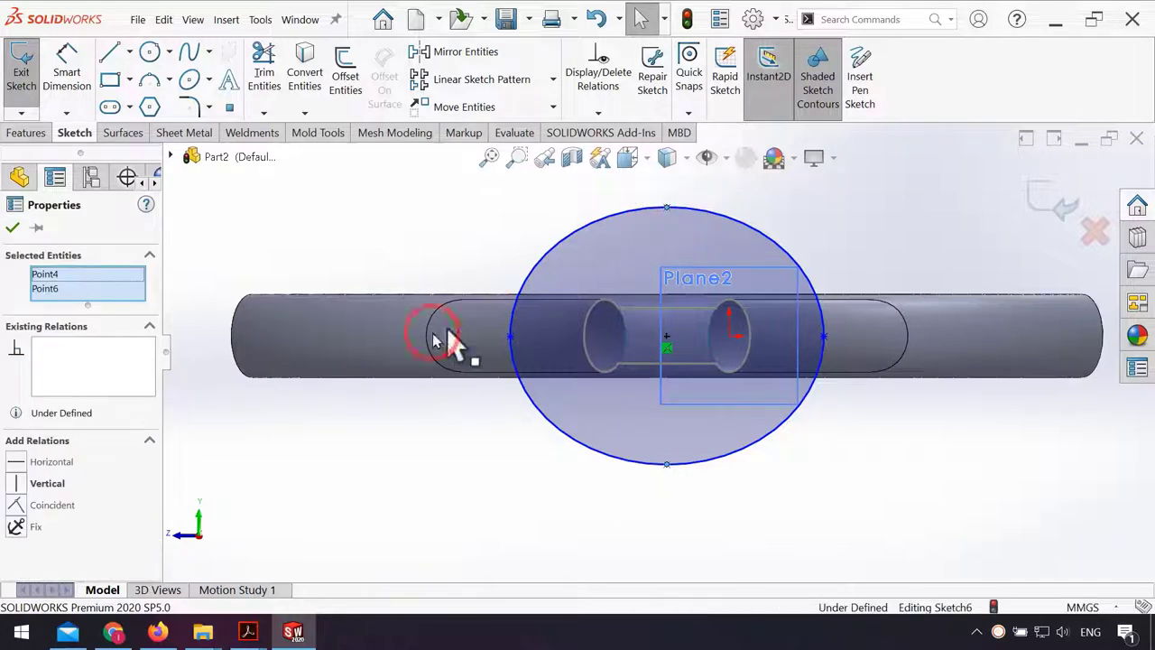
{"action": "left_click", "coordinate": [18, 485]}
{"action": "left_click", "coordinate": [304, 476]}
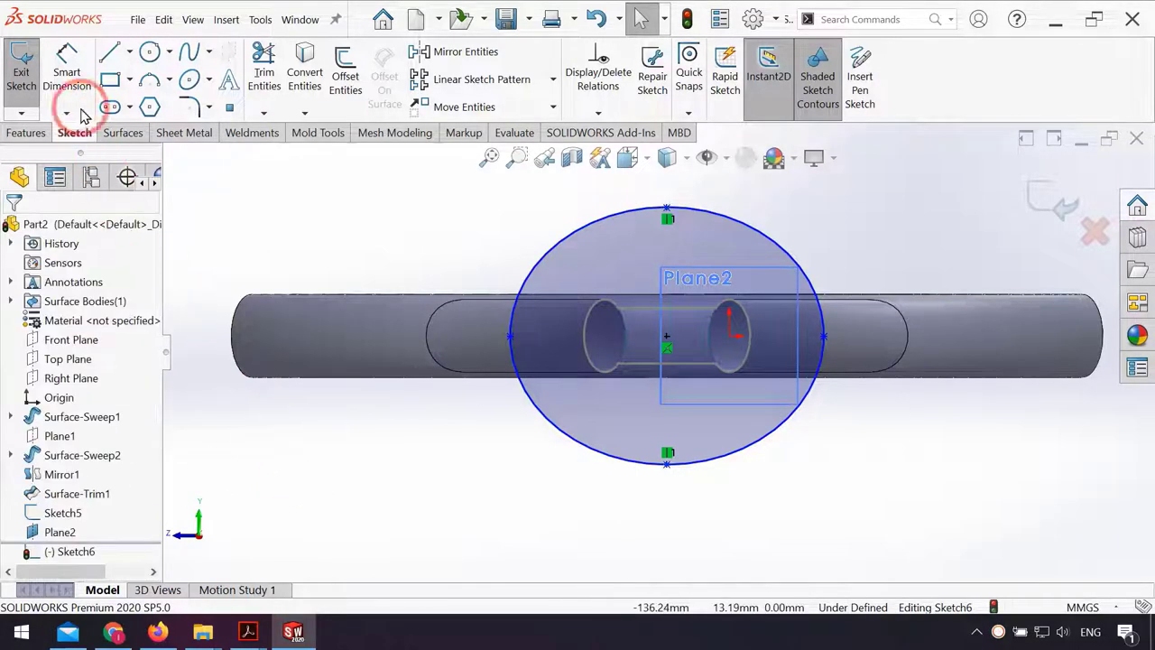
Step: Dimension the ellipse 45 mm wide and 40 mm tall
{"action": "left_click", "coordinate": [77, 95]}
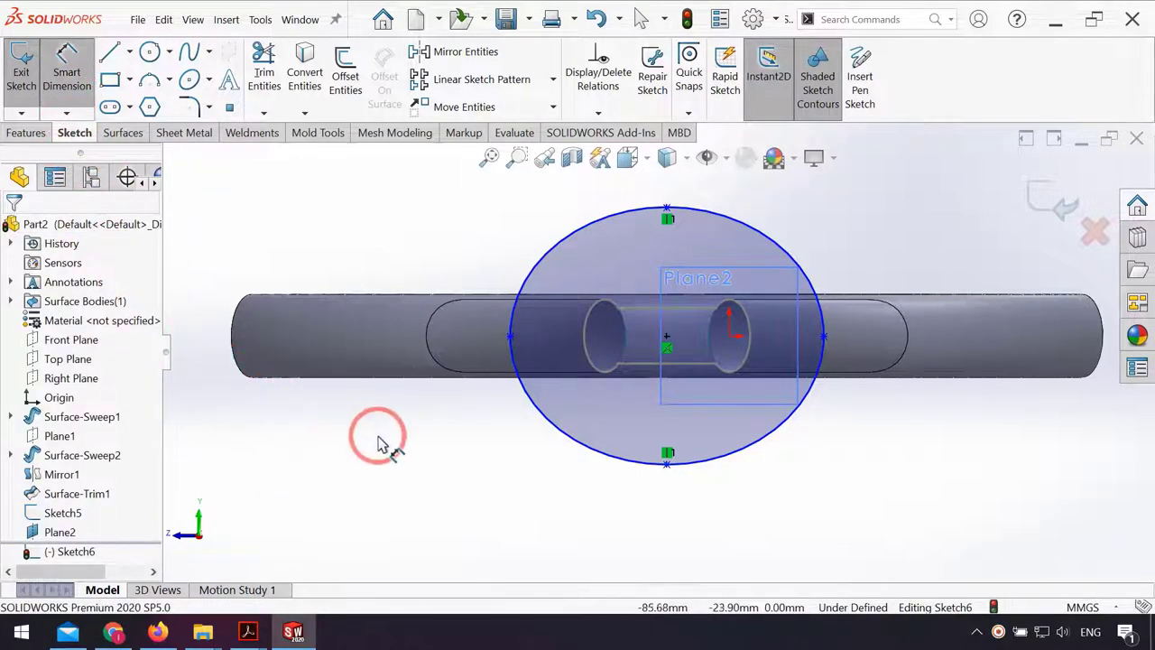
{"action": "left_click", "coordinate": [510, 339]}
{"action": "left_click", "coordinate": [824, 339]}
{"action": "left_click", "coordinate": [688, 525]}
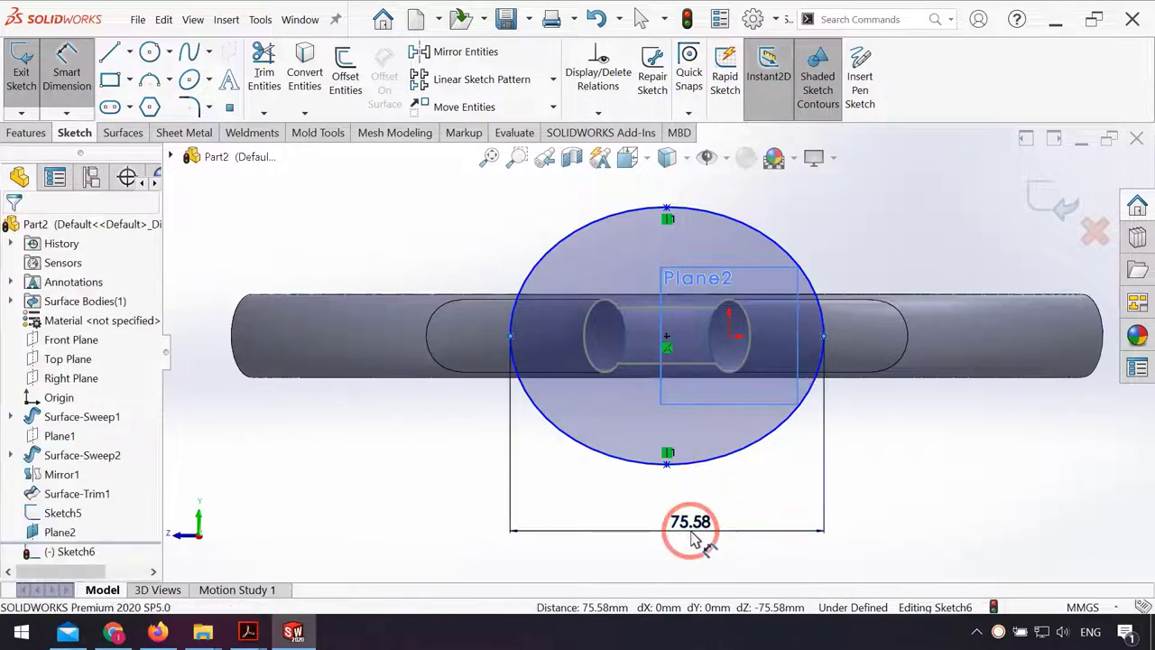
{"action": "type", "text": "45"}
{"action": "key", "text": "Return"}
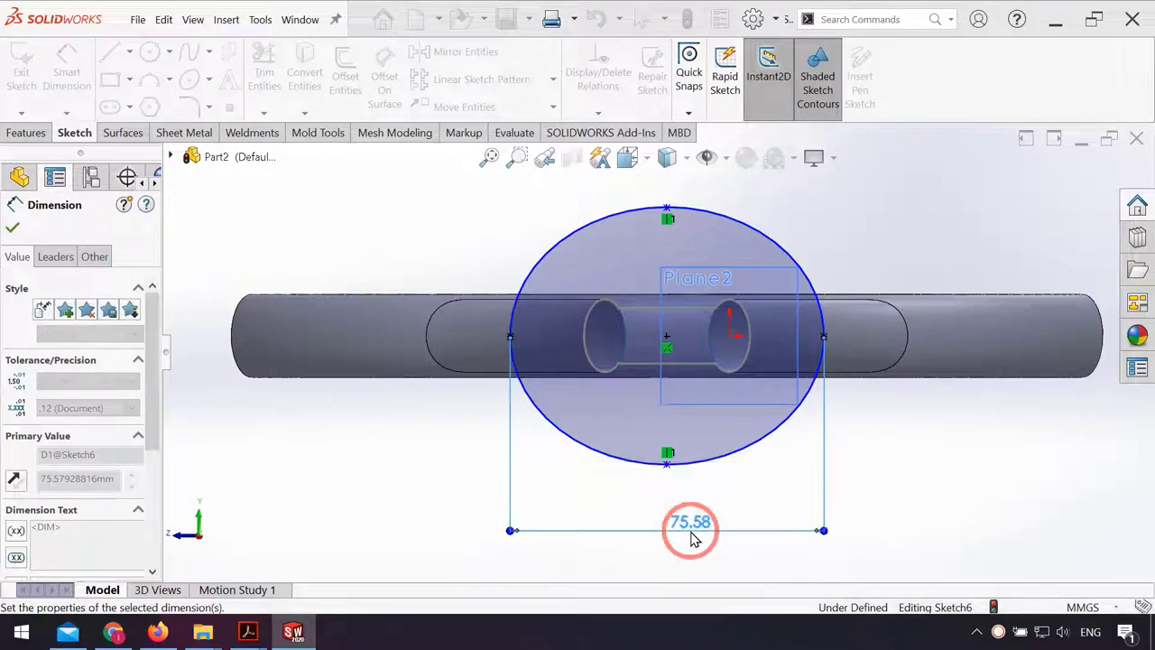
{"action": "left_click", "coordinate": [697, 506]}
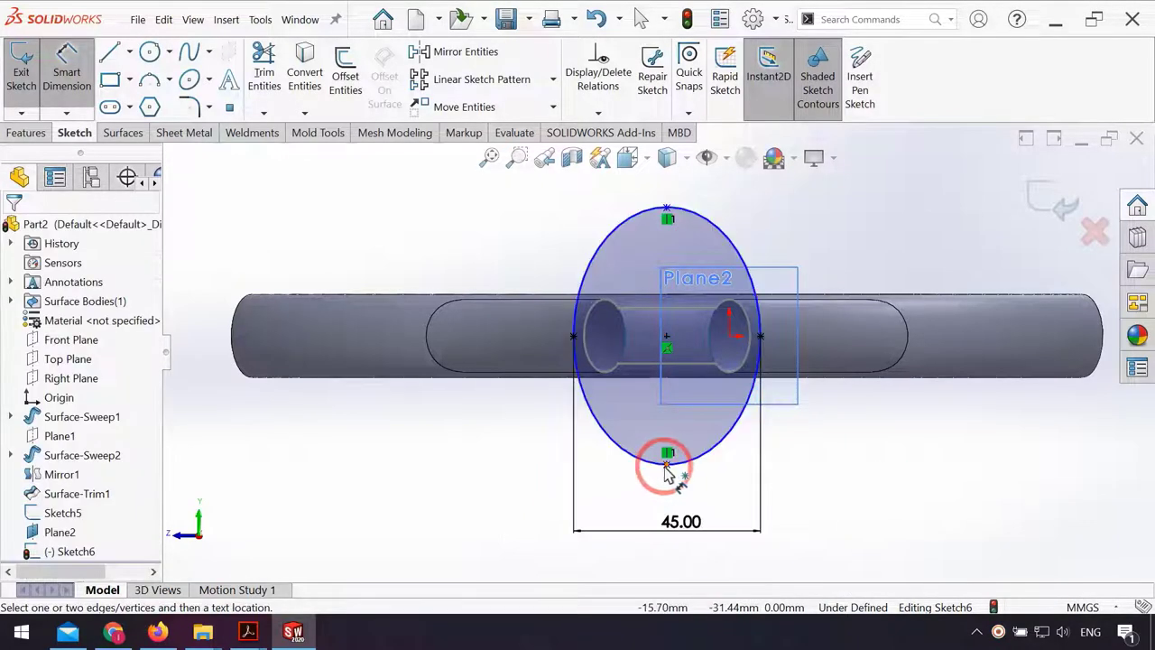
{"action": "left_click", "coordinate": [668, 462]}
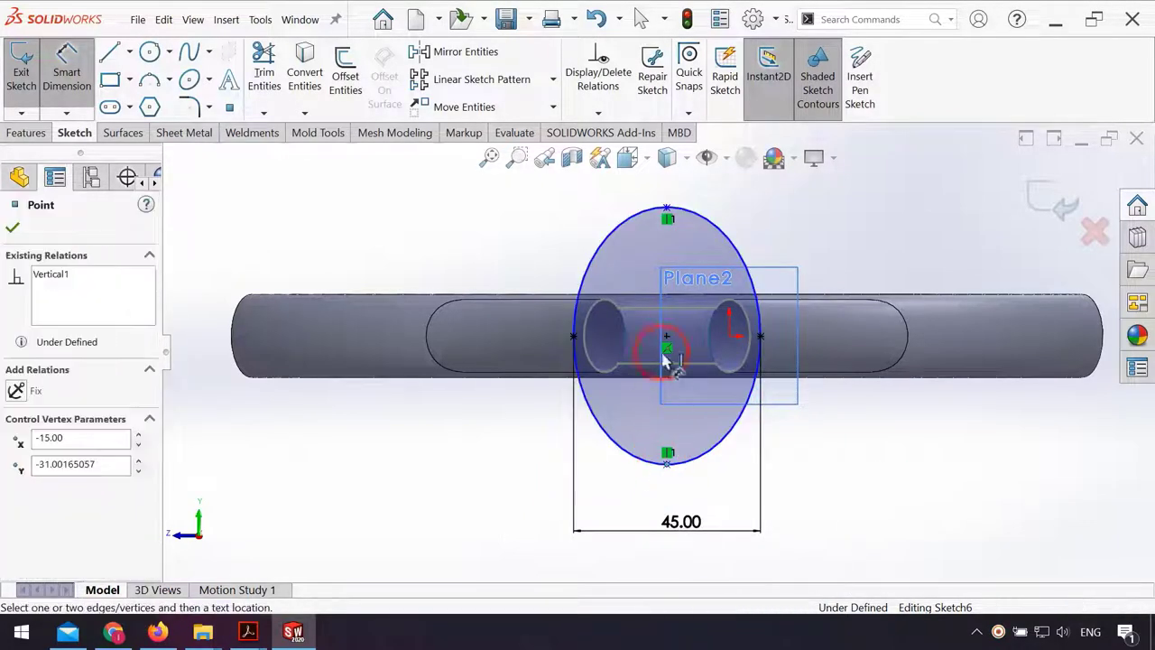
{"action": "left_click", "coordinate": [668, 214]}
{"action": "left_click", "coordinate": [479, 250]}
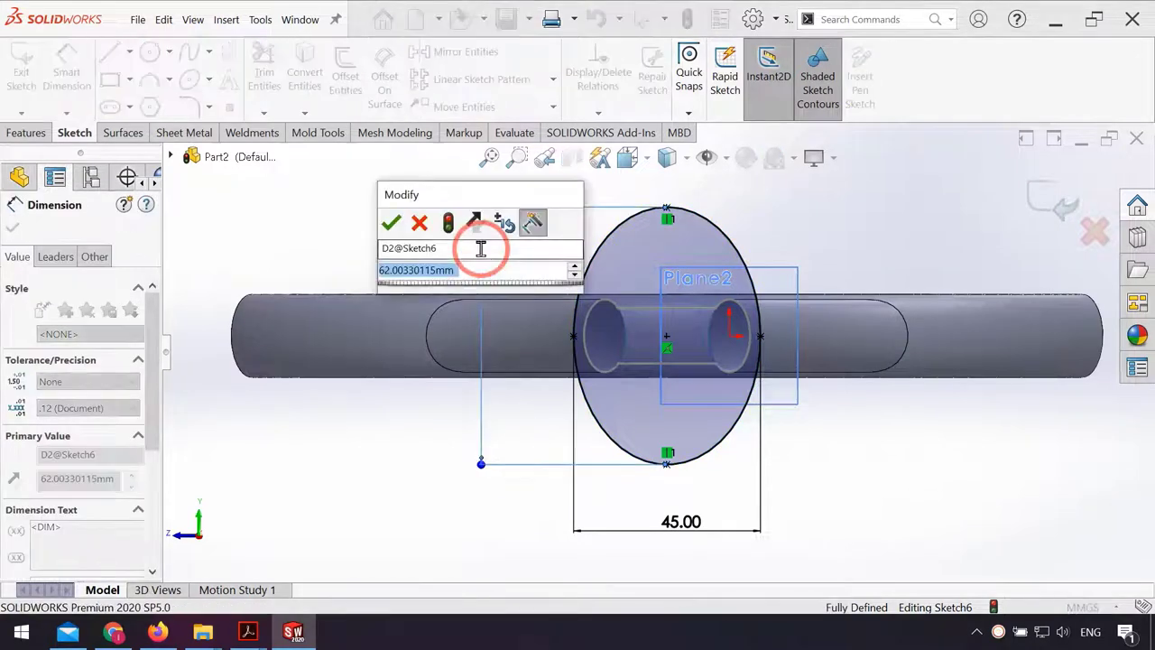
{"action": "type", "text": "40"}
{"action": "key", "text": "Return"}
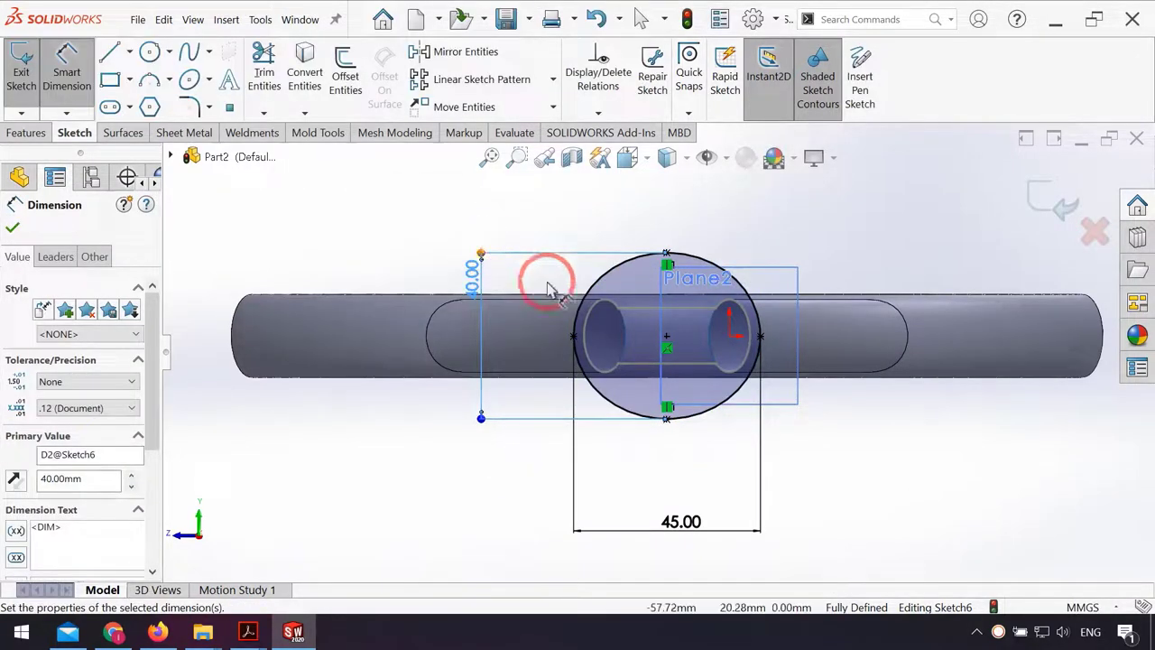
{"action": "left_click", "coordinate": [935, 527]}
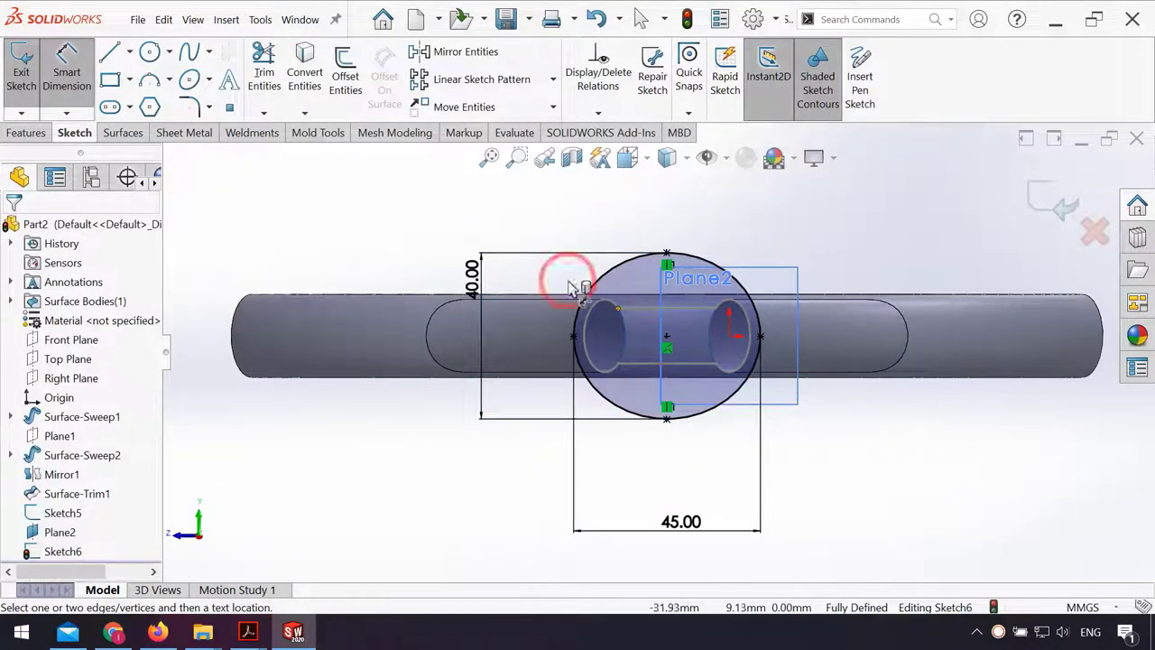
Step: Place four points on the ellipse: upper right, upper left, lower left and lower right
{"action": "left_click", "coordinate": [230, 112]}
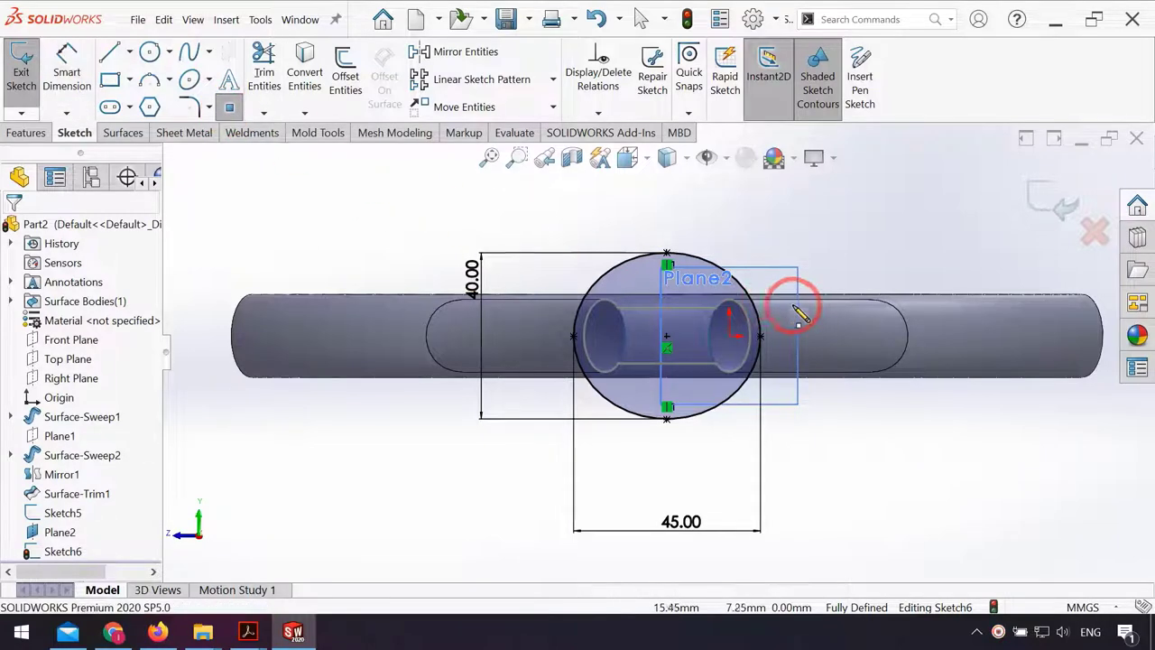
{"action": "scroll", "coordinate": [803, 298], "scroll_direction": "down", "scroll_amount": 3}
{"action": "left_click", "coordinate": [629, 247]}
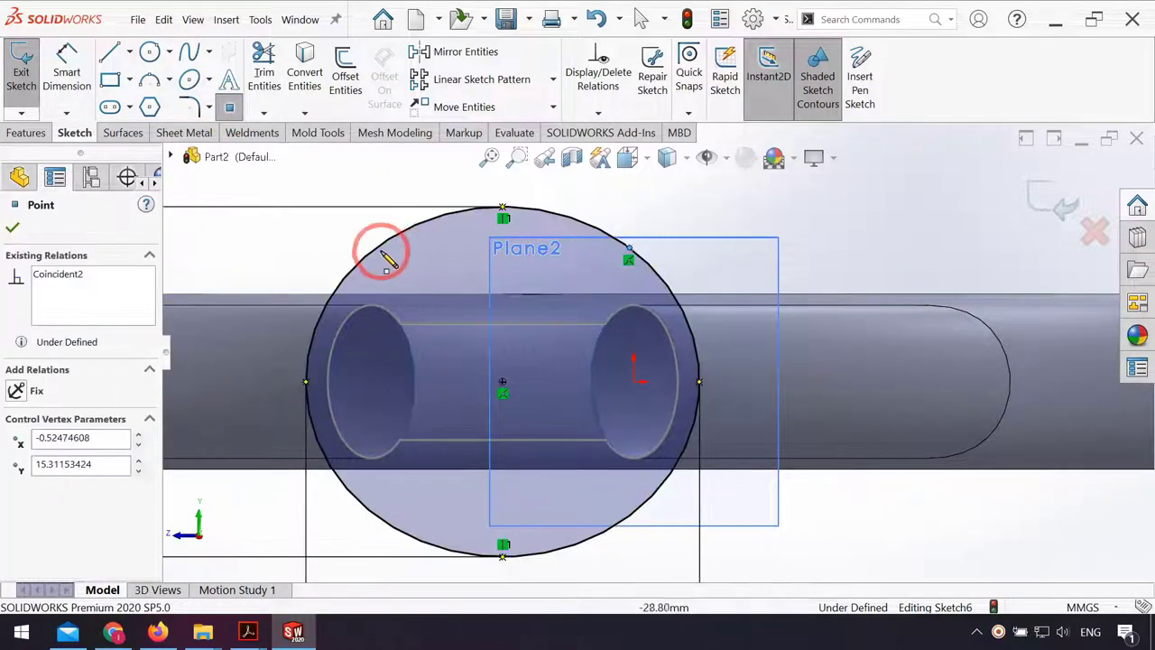
{"action": "left_click", "coordinate": [373, 251]}
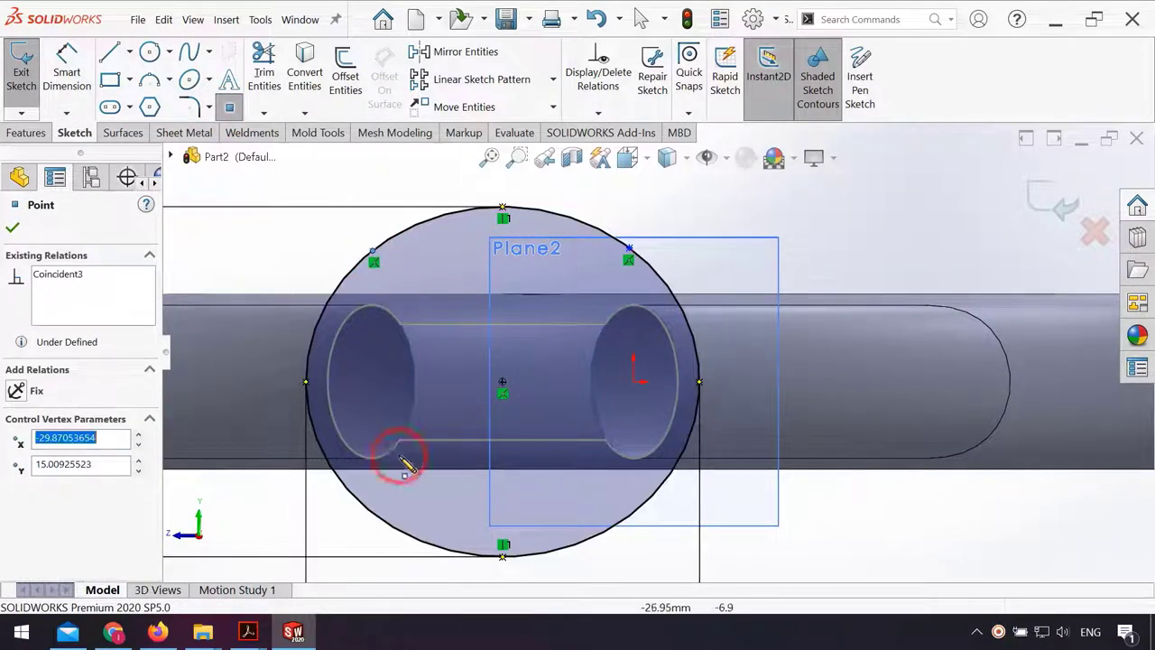
{"action": "left_click", "coordinate": [389, 516]}
{"action": "left_click", "coordinate": [590, 539]}
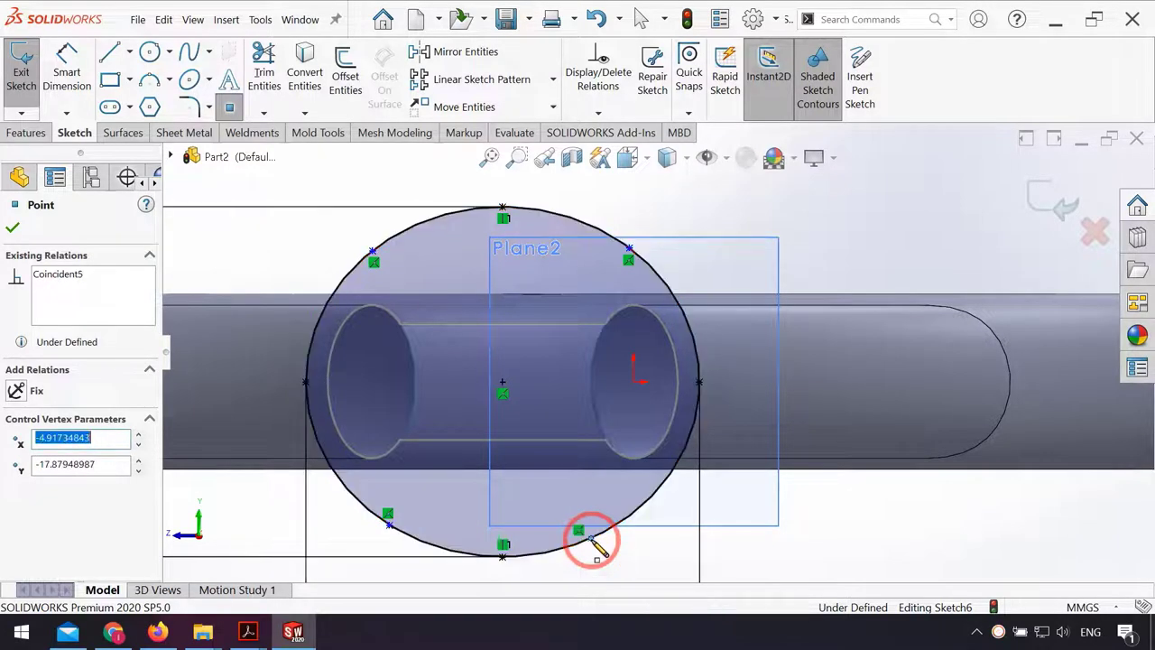
{"action": "key", "text": "Escape"}
Step: Make the upper and lower point pairs horizontal and the right-side pair vertical
{"action": "left_click", "coordinate": [629, 250]}
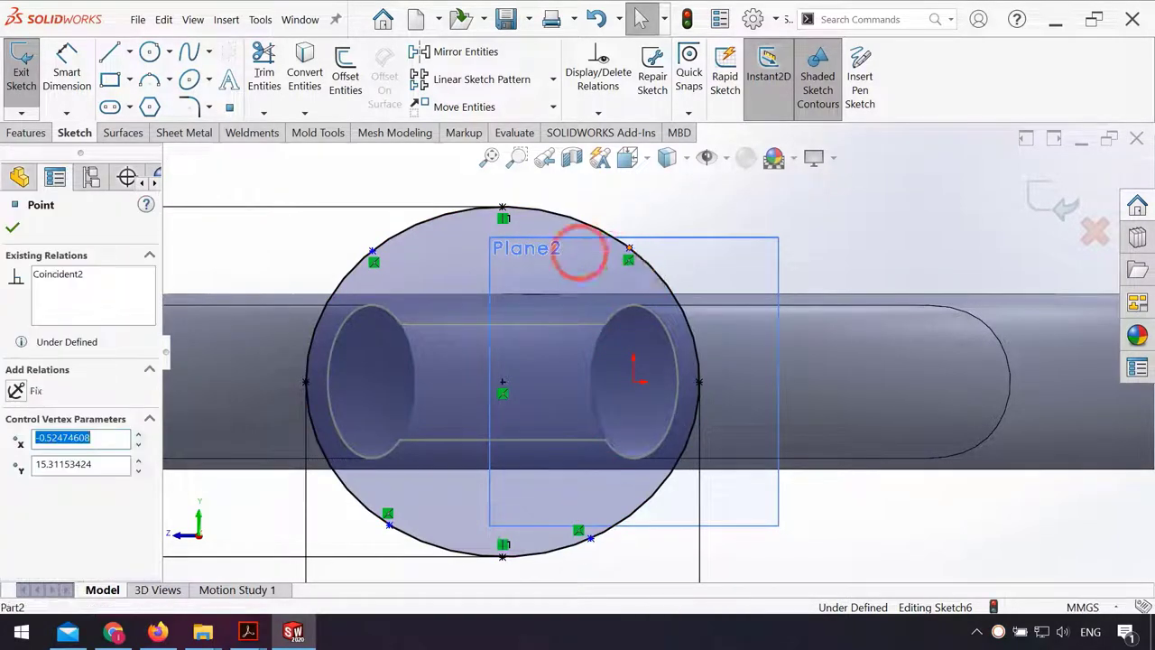
{"action": "left_click", "coordinate": [373, 252], "text": "ctrl"}
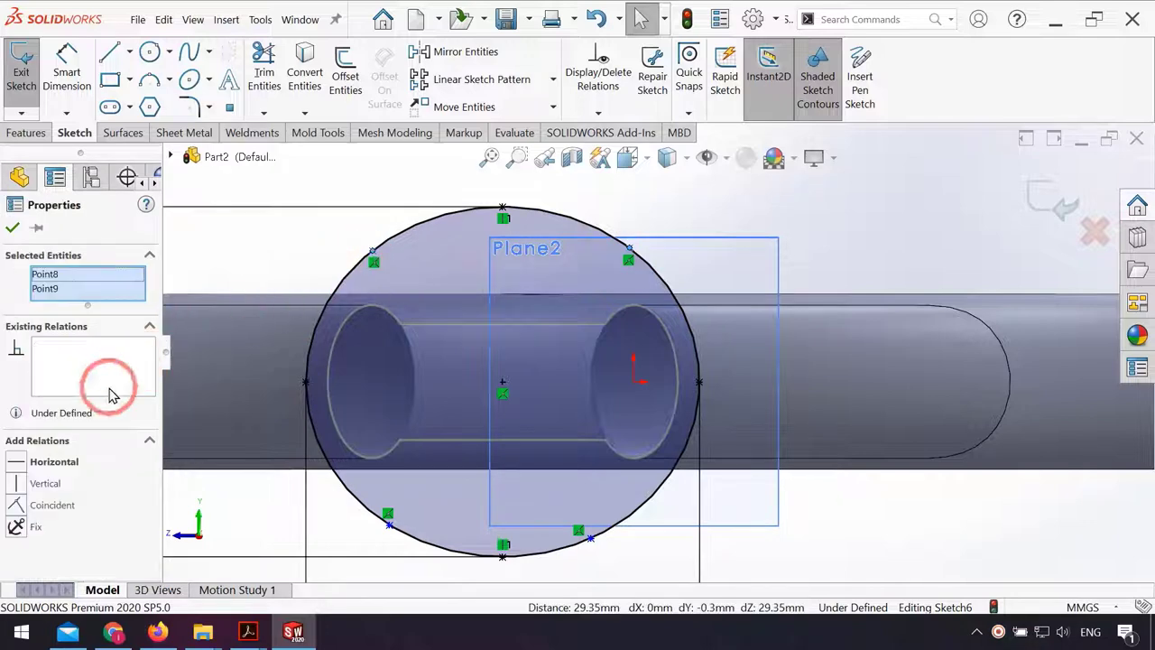
{"action": "left_click", "coordinate": [18, 466]}
{"action": "left_click", "coordinate": [794, 226]}
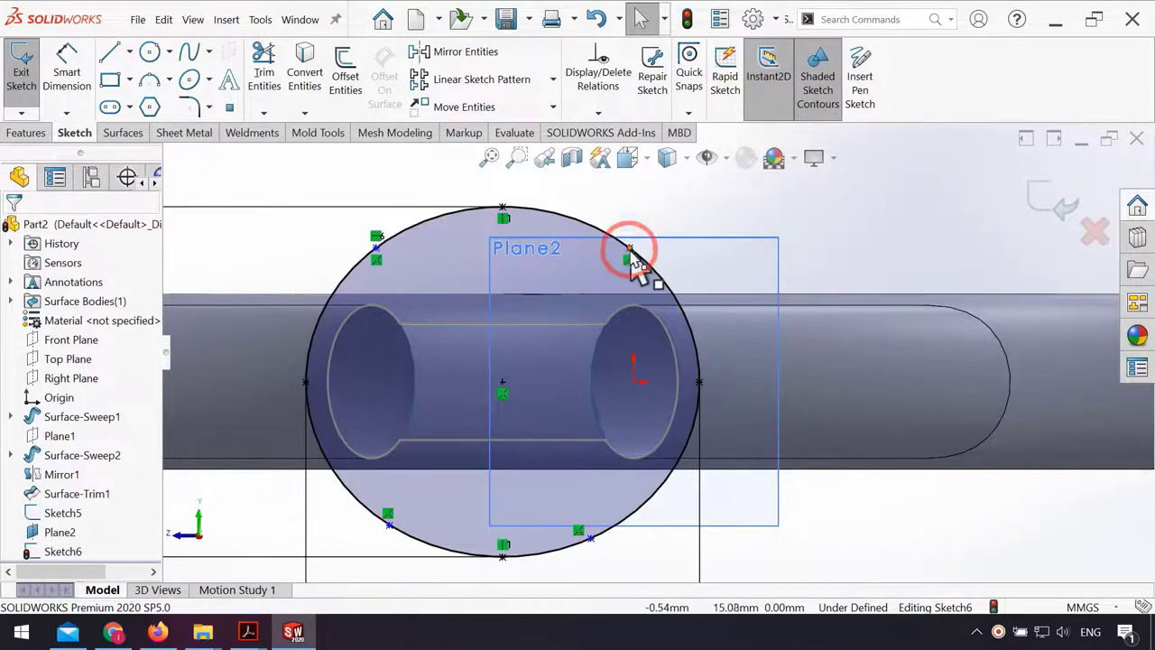
{"action": "left_click", "coordinate": [629, 251]}
{"action": "left_click", "coordinate": [592, 538], "text": "ctrl"}
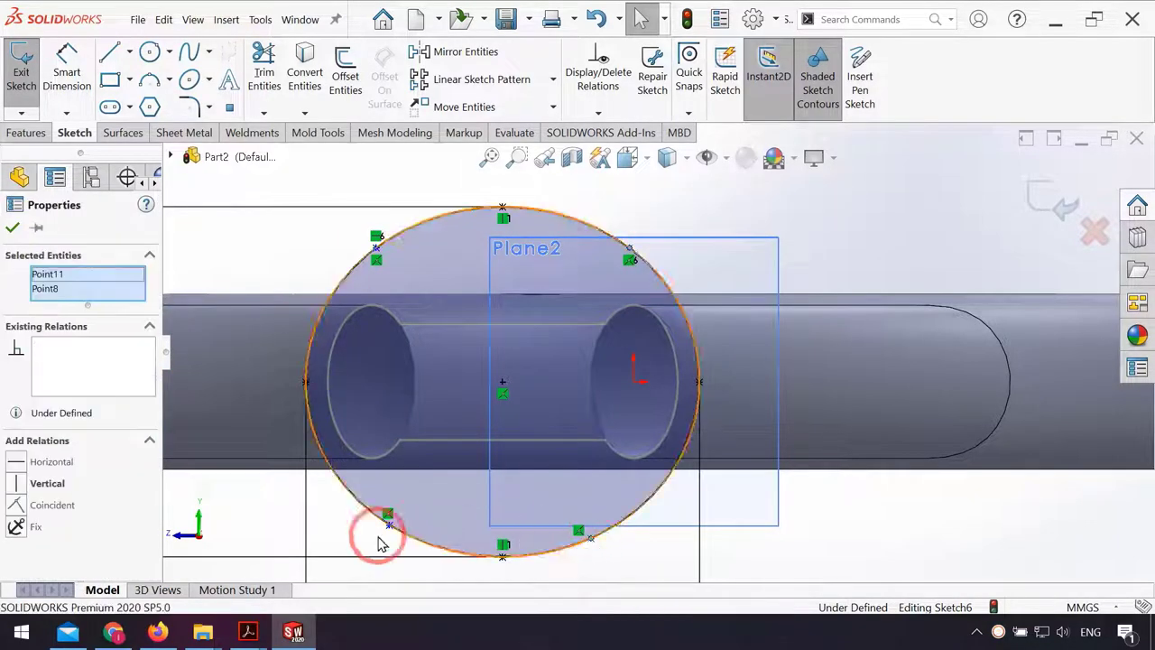
{"action": "left_click", "coordinate": [36, 482]}
{"action": "left_click", "coordinate": [761, 549]}
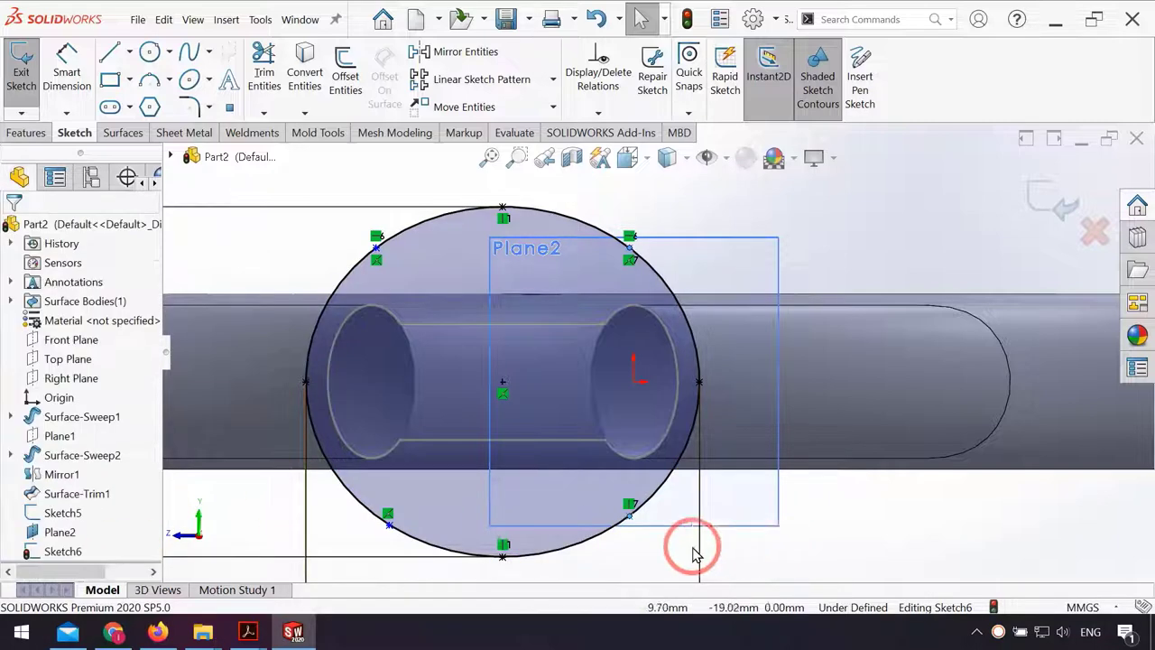
{"action": "left_click", "coordinate": [630, 515]}
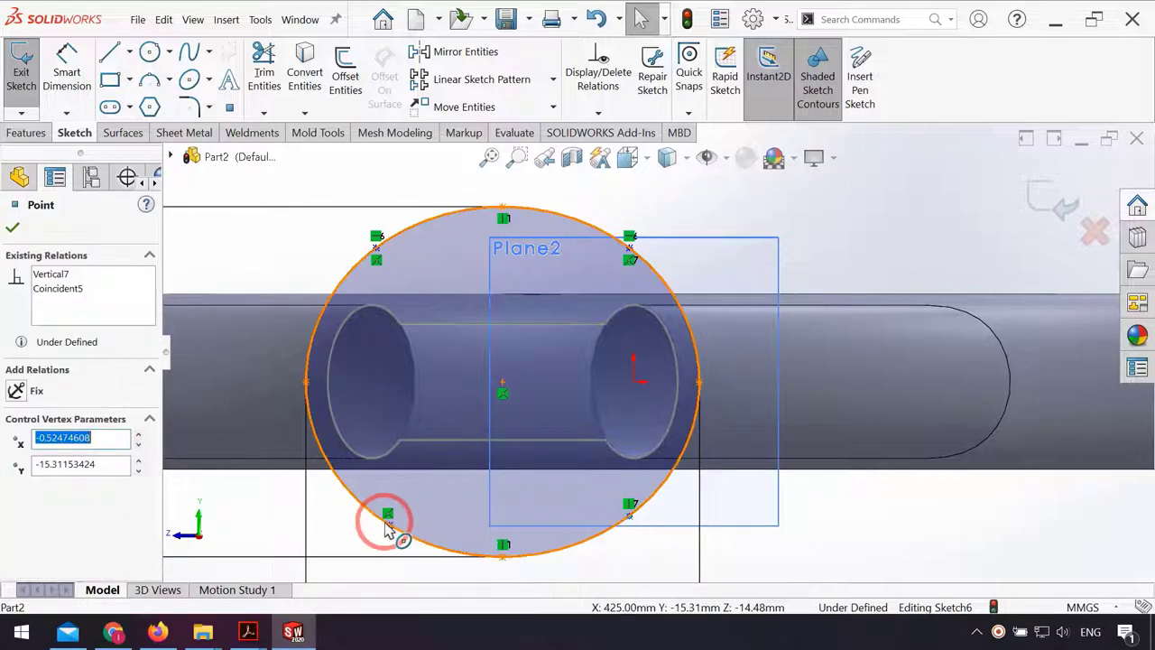
{"action": "left_click", "coordinate": [388, 515], "text": "ctrl"}
{"action": "left_click", "coordinate": [22, 475]}
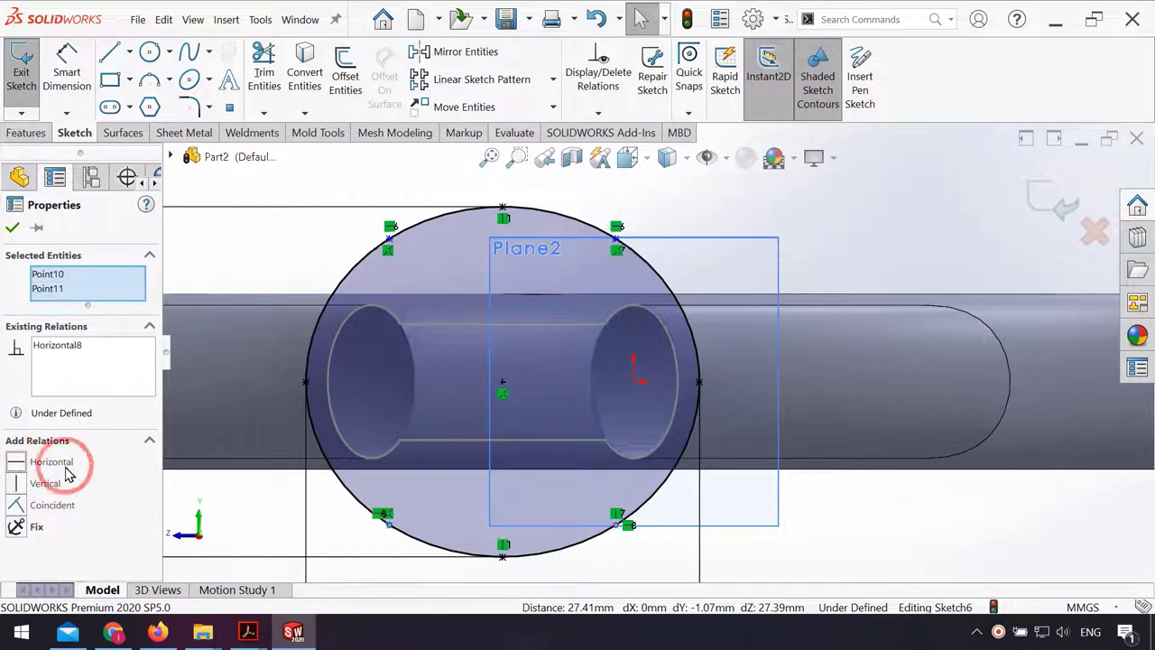
{"action": "left_click", "coordinate": [889, 523]}
{"action": "left_click_drag", "start_coordinate": [387, 531], "coordinate": [364, 508]}
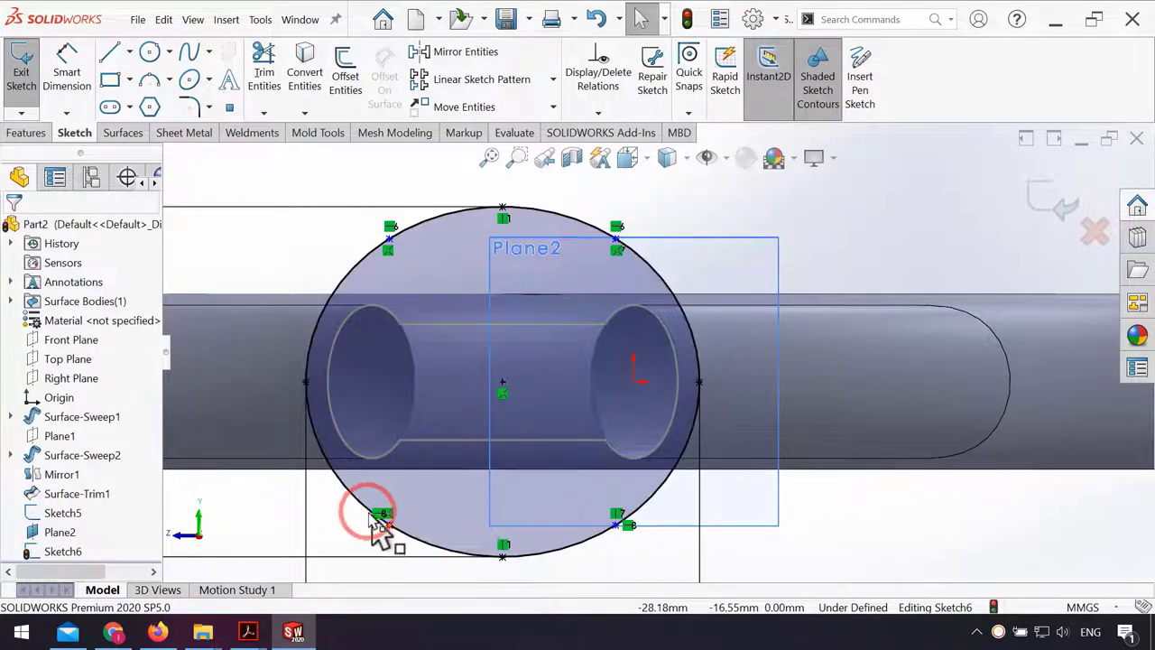
Step: Dimension the left point 13 from the ellipse centre and exit the sketch
{"action": "left_click", "coordinate": [67, 74]}
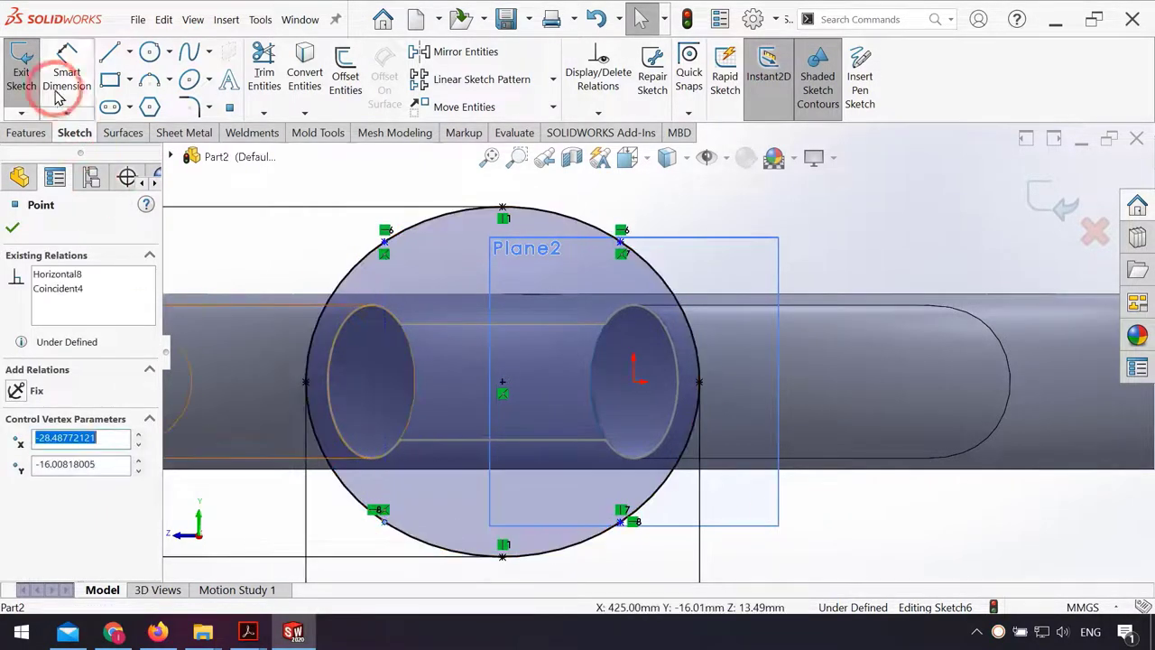
{"action": "left_click", "coordinate": [383, 524]}
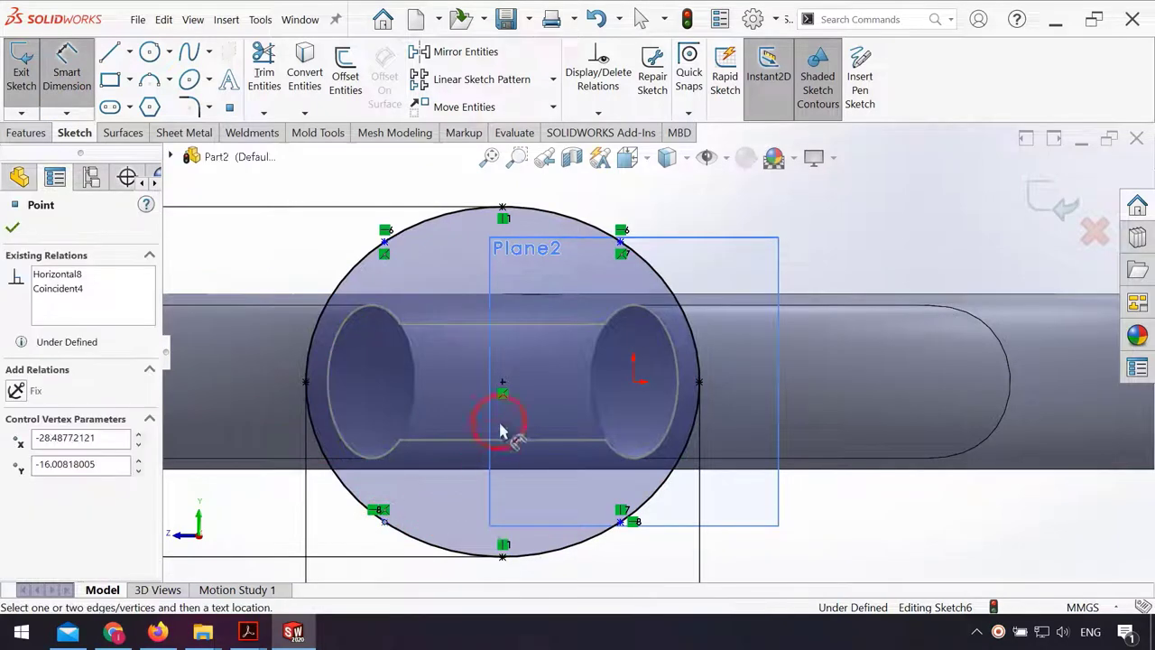
{"action": "left_click", "coordinate": [503, 388]}
{"action": "left_click", "coordinate": [438, 178]}
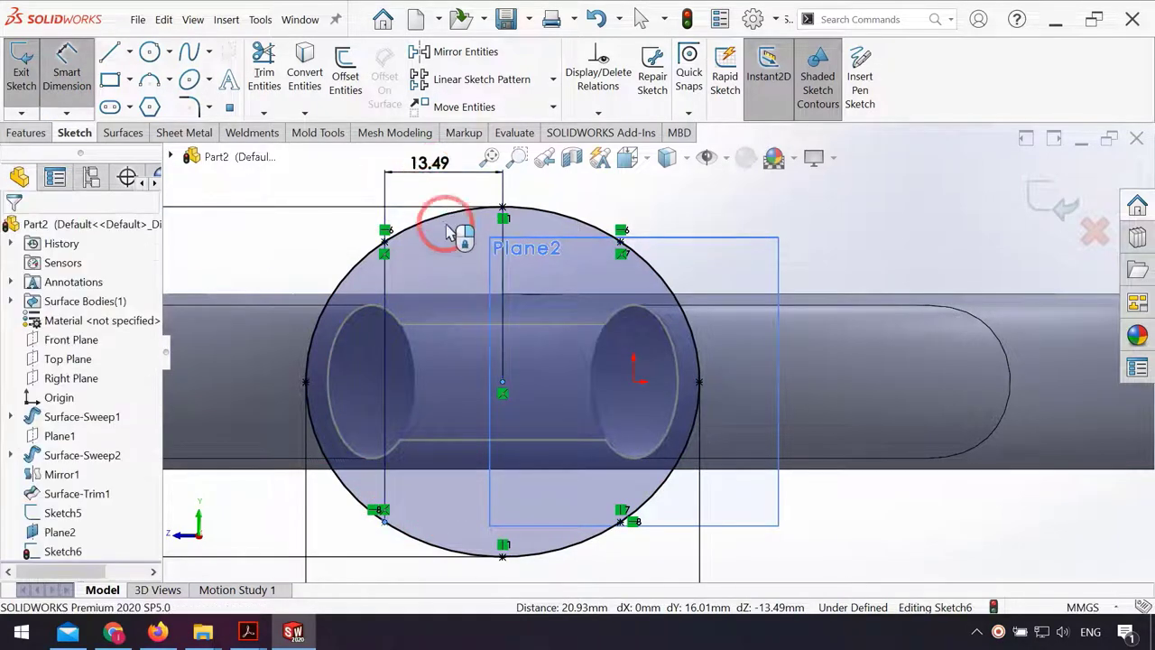
{"action": "left_click", "coordinate": [496, 302]}
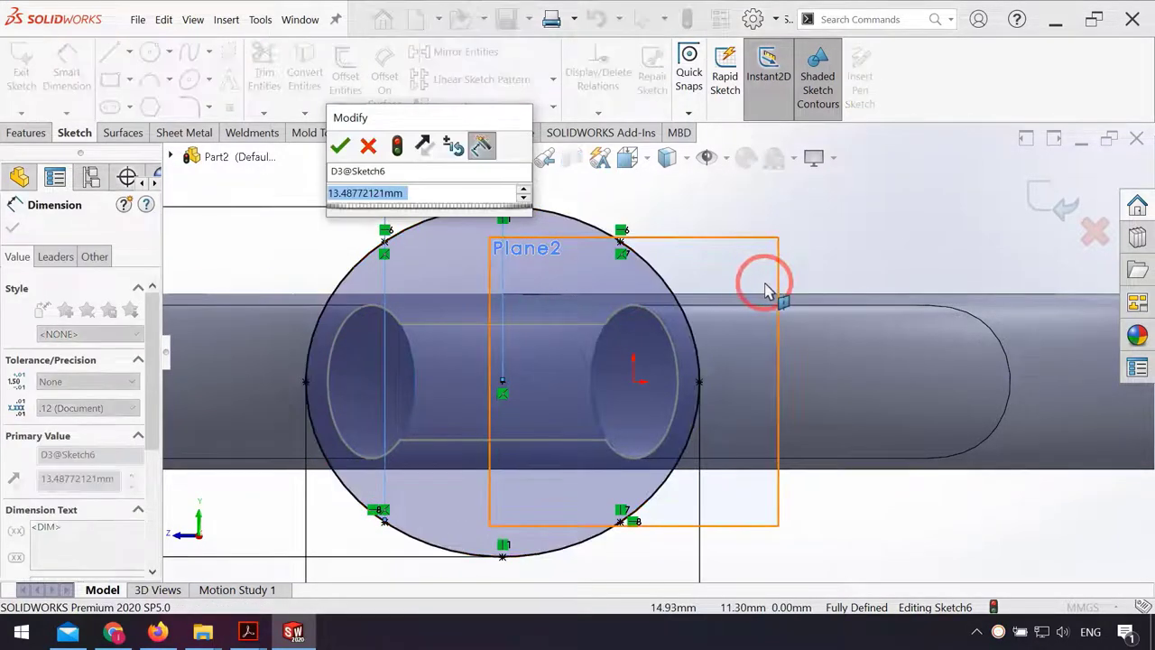
{"action": "type", "text": "13"}
{"action": "key", "text": "Return"}
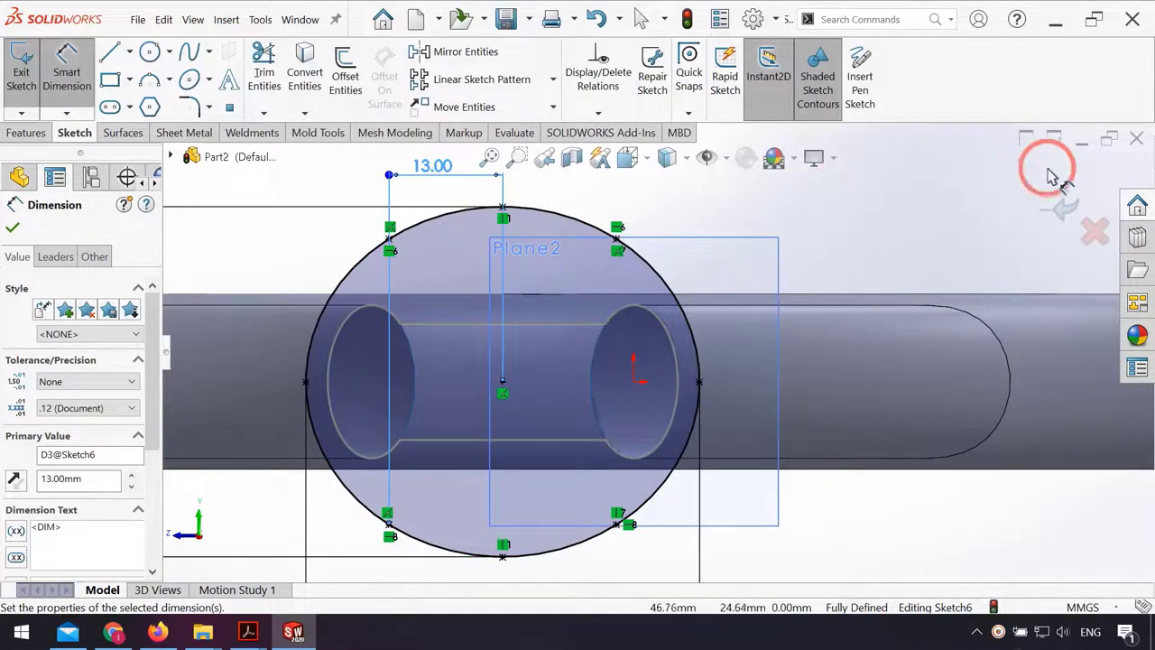
{"action": "left_click", "coordinate": [1051, 176]}
Step: Switch to the isometric view and hide Plane2
{"action": "scroll", "coordinate": [644, 361], "scroll_direction": "up", "scroll_amount": 5}
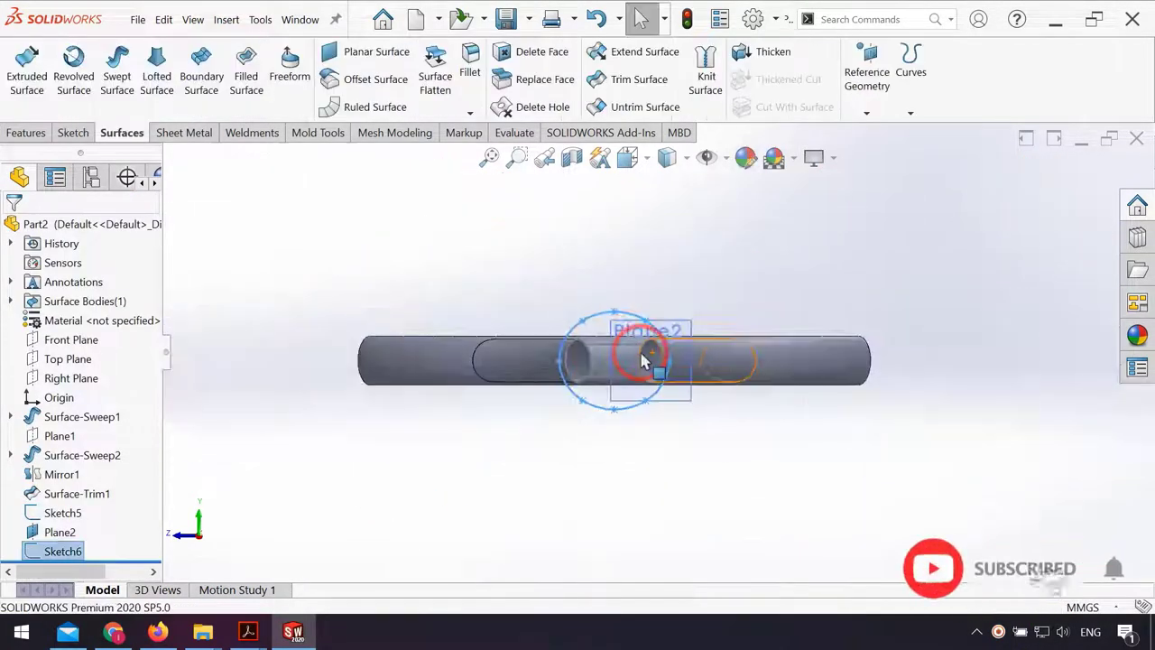
{"action": "key", "text": "ctrl+7"}
{"action": "left_click", "coordinate": [891, 492]}
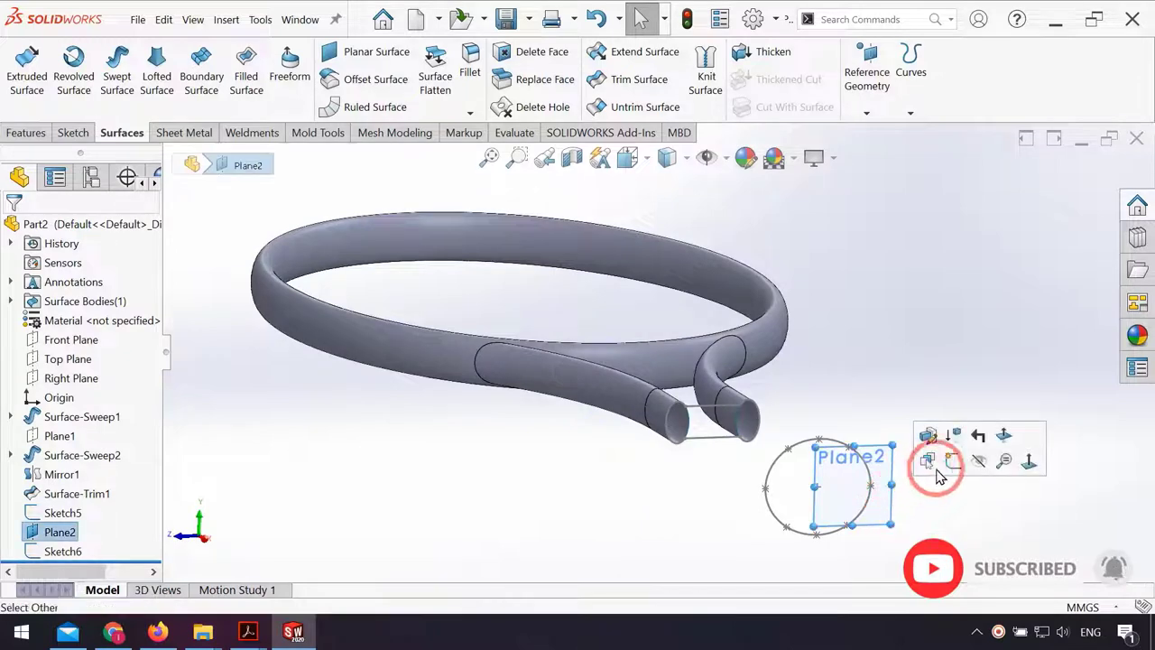
{"action": "left_click", "coordinate": [979, 460]}
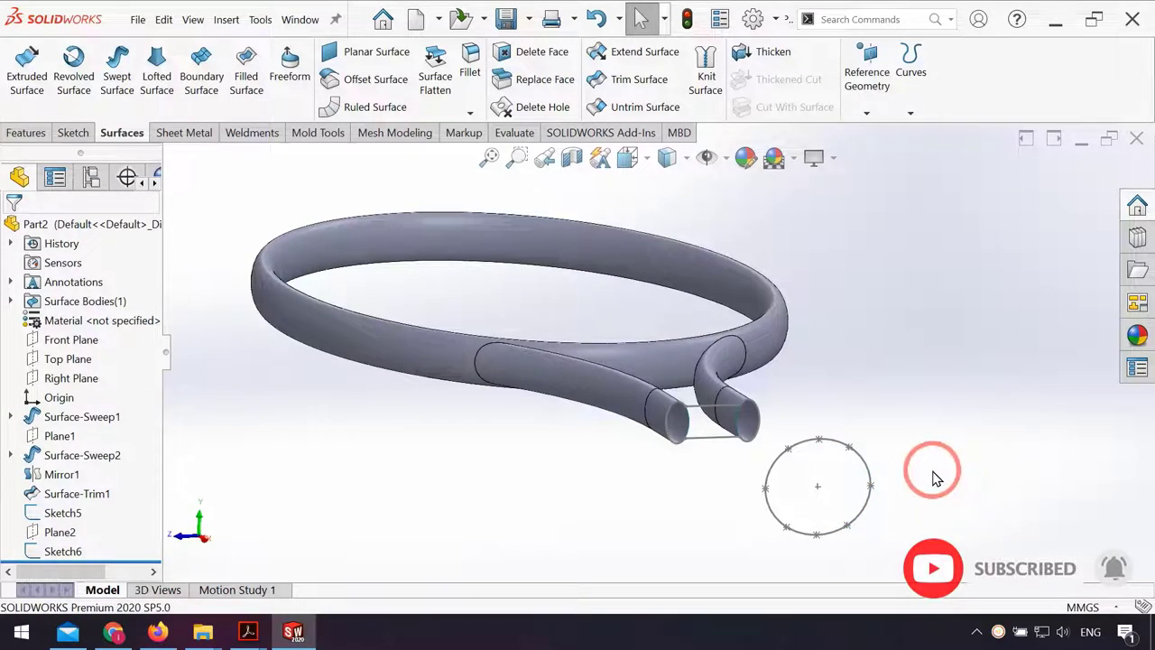
Step: Create a curve through reference points from the near tube-end point to the ellipse point
{"action": "left_click", "coordinate": [23, 134]}
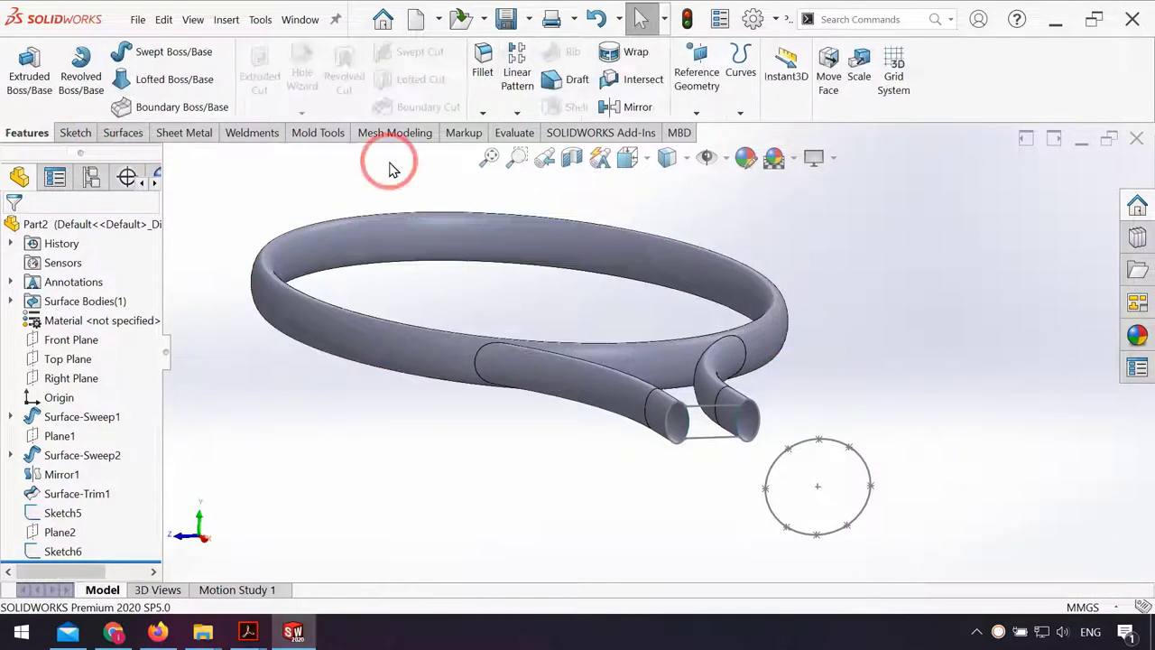
{"action": "left_click", "coordinate": [739, 118]}
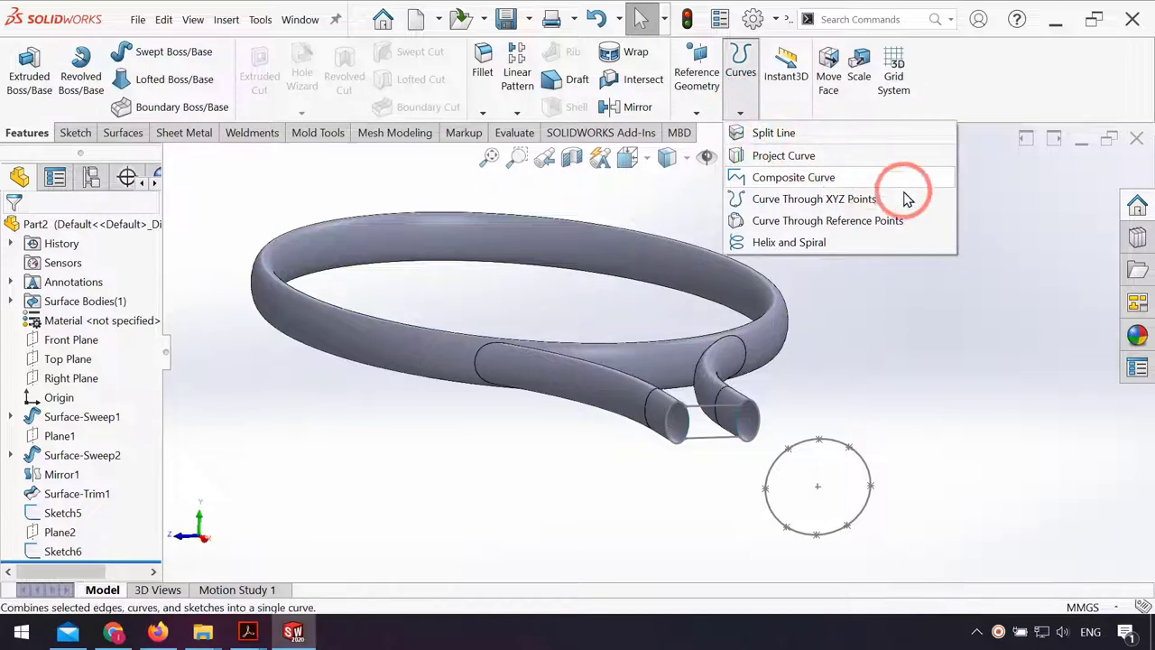
{"action": "left_click", "coordinate": [914, 222]}
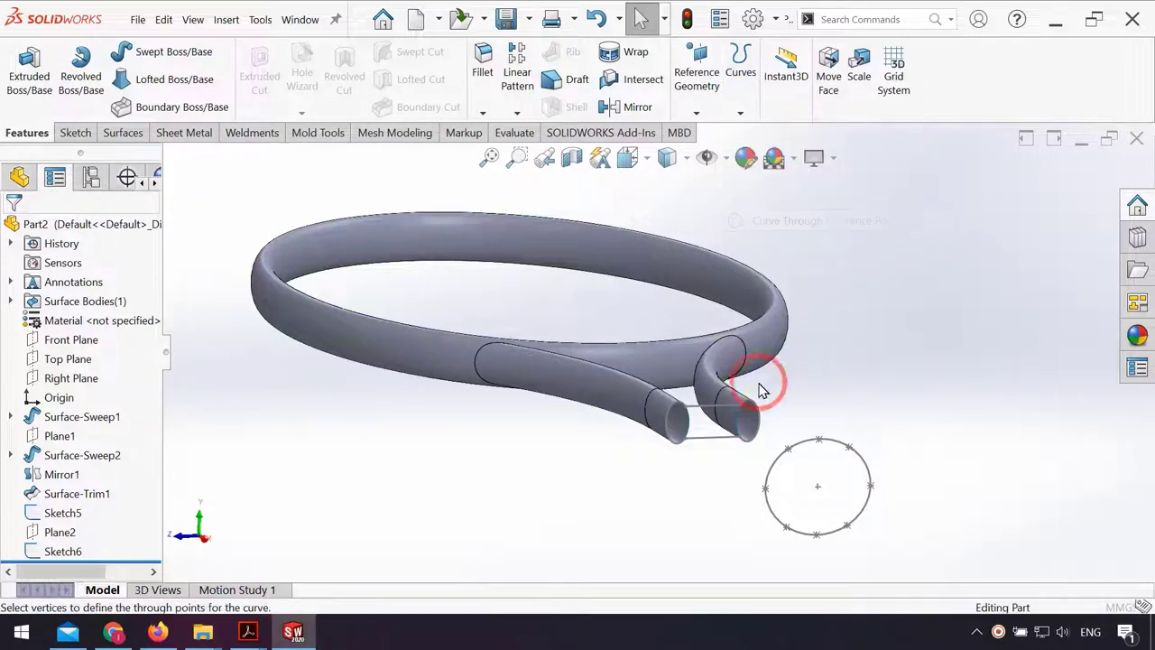
{"action": "left_click", "coordinate": [688, 413]}
{"action": "left_click", "coordinate": [789, 449]}
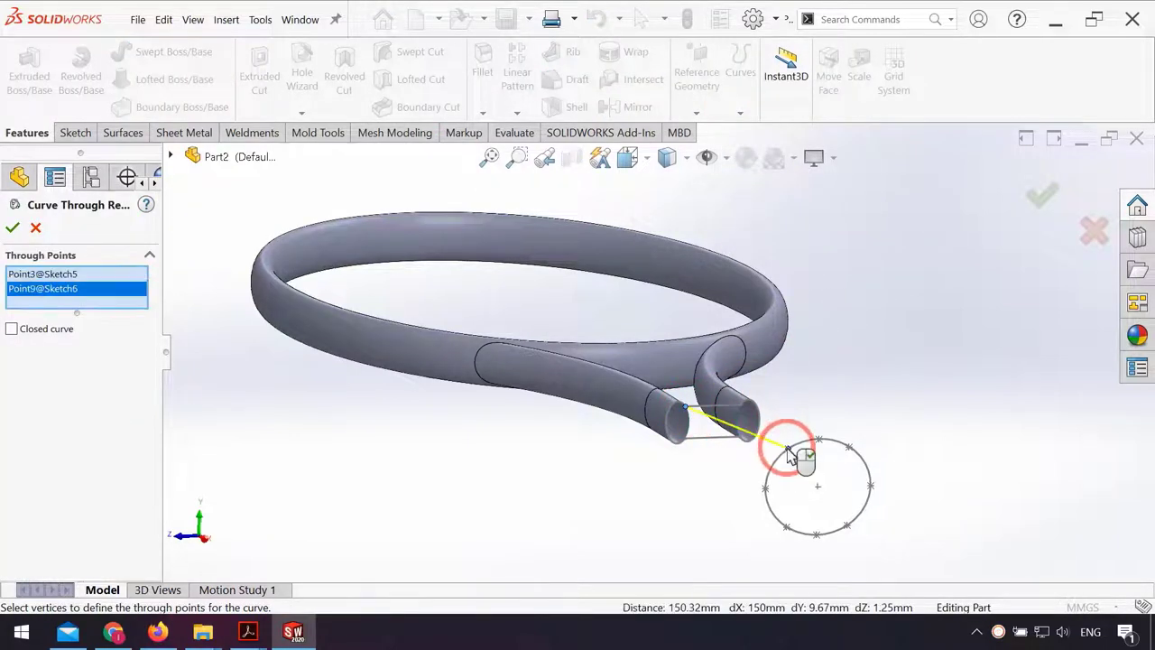
{"action": "left_click", "coordinate": [12, 231]}
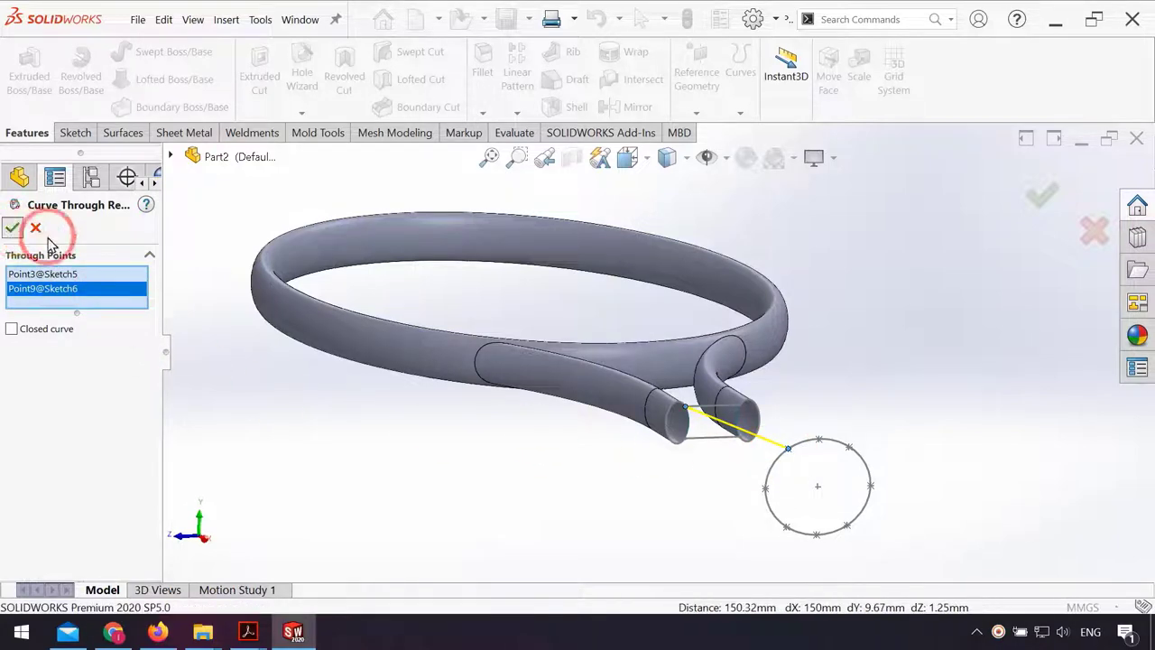
Step: Create another reference-point curve linking a tube-end point to a circle point, dropping Curve2 from its list
{"action": "left_click", "coordinate": [740, 81]}
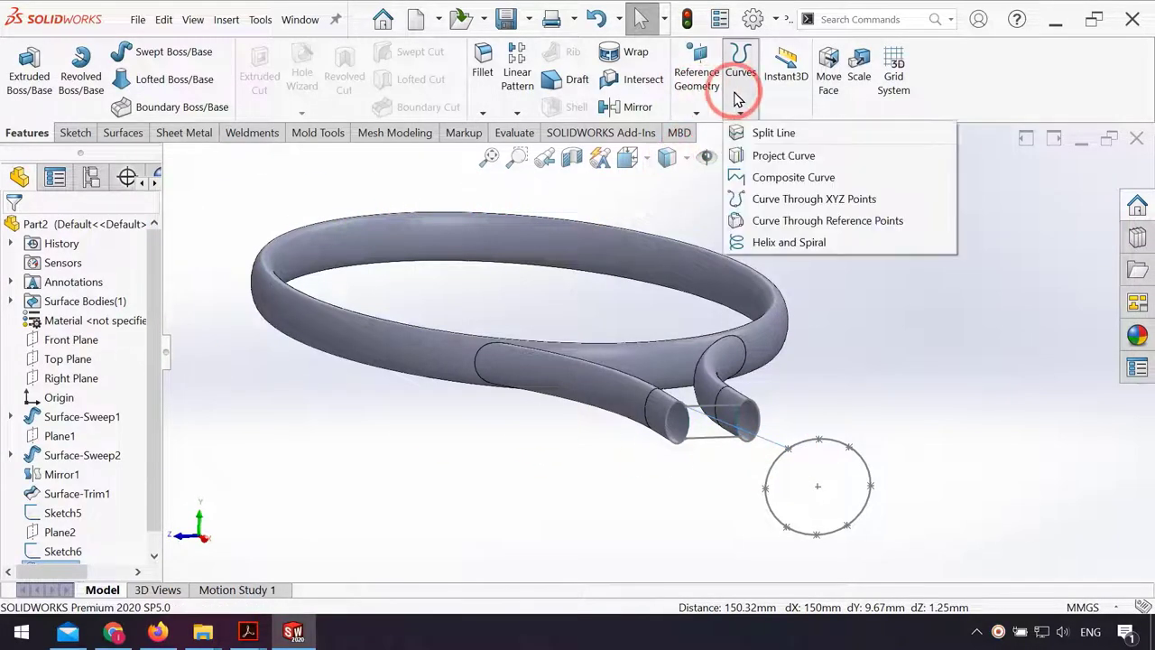
{"action": "left_click", "coordinate": [758, 220]}
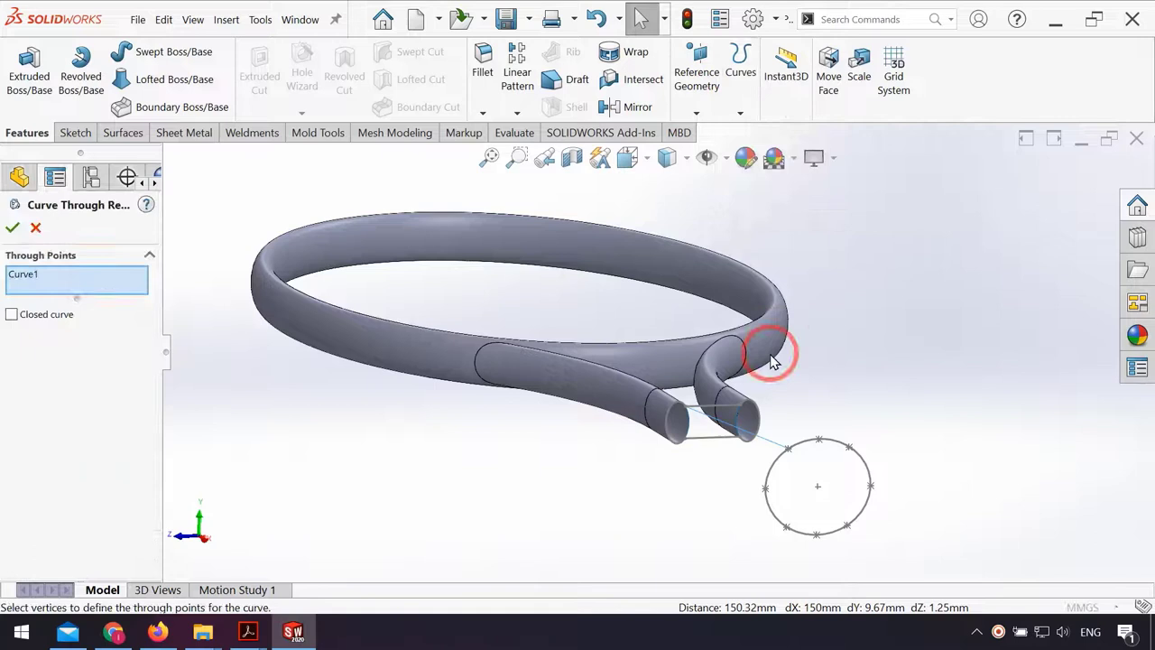
{"action": "left_click", "coordinate": [741, 405]}
{"action": "left_click", "coordinate": [849, 446]}
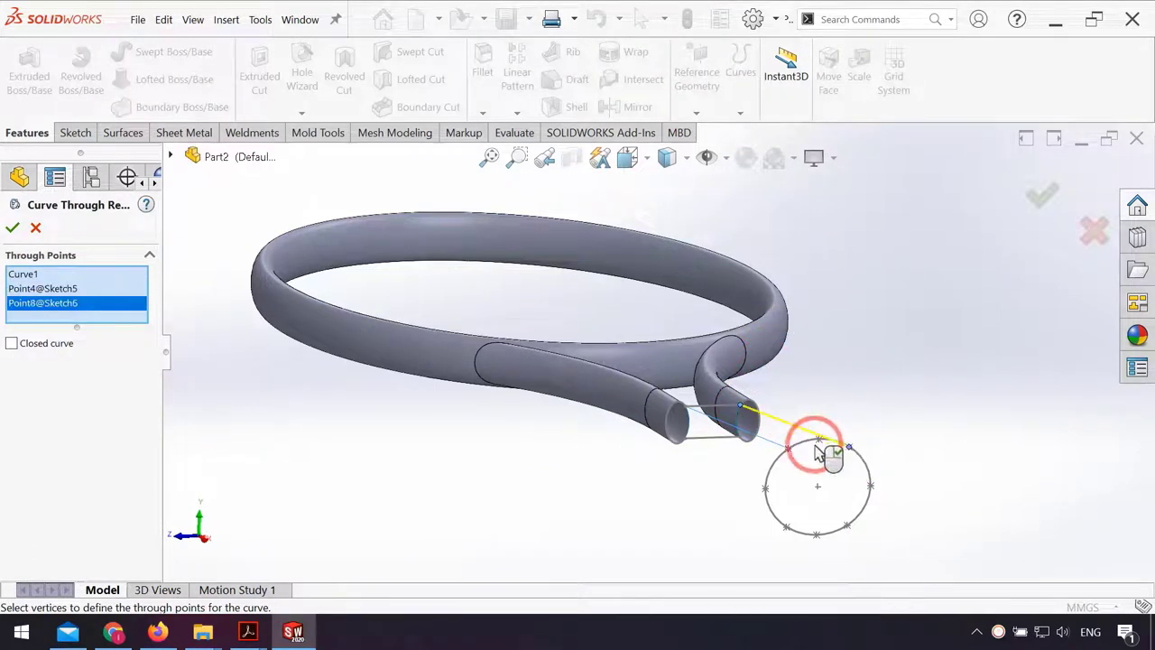
{"action": "right_click", "coordinate": [909, 425]}
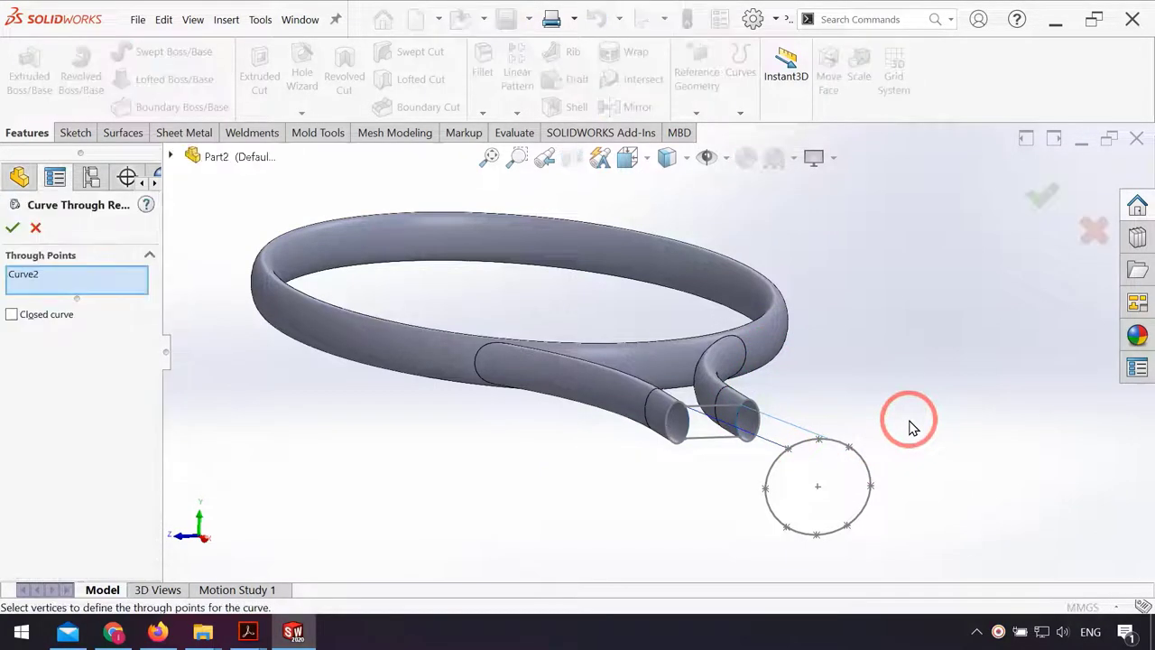
{"action": "right_click", "coordinate": [100, 281]}
{"action": "left_click", "coordinate": [116, 304]}
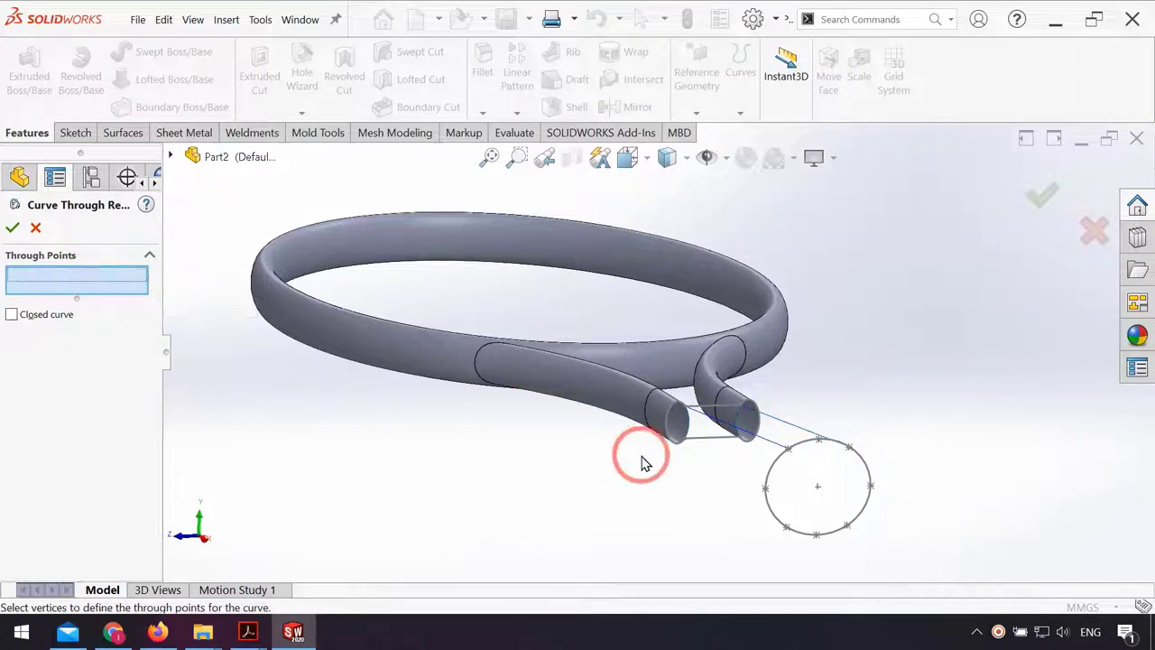
{"action": "left_click", "coordinate": [684, 440]}
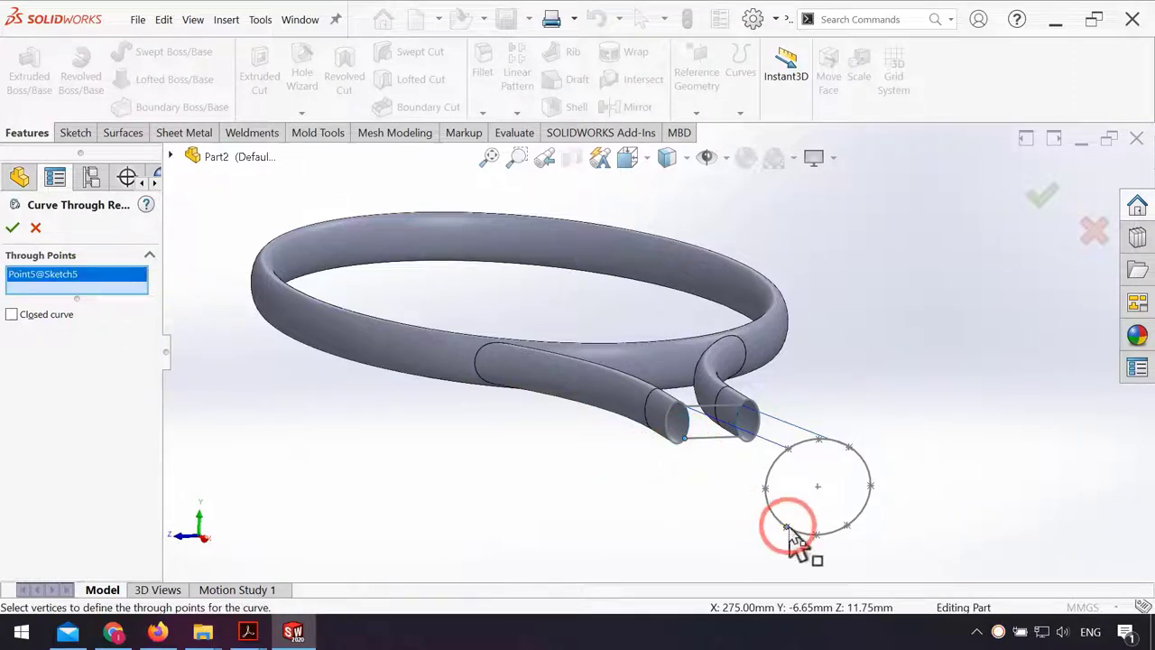
{"action": "left_click", "coordinate": [787, 527]}
{"action": "left_click", "coordinate": [12, 228]}
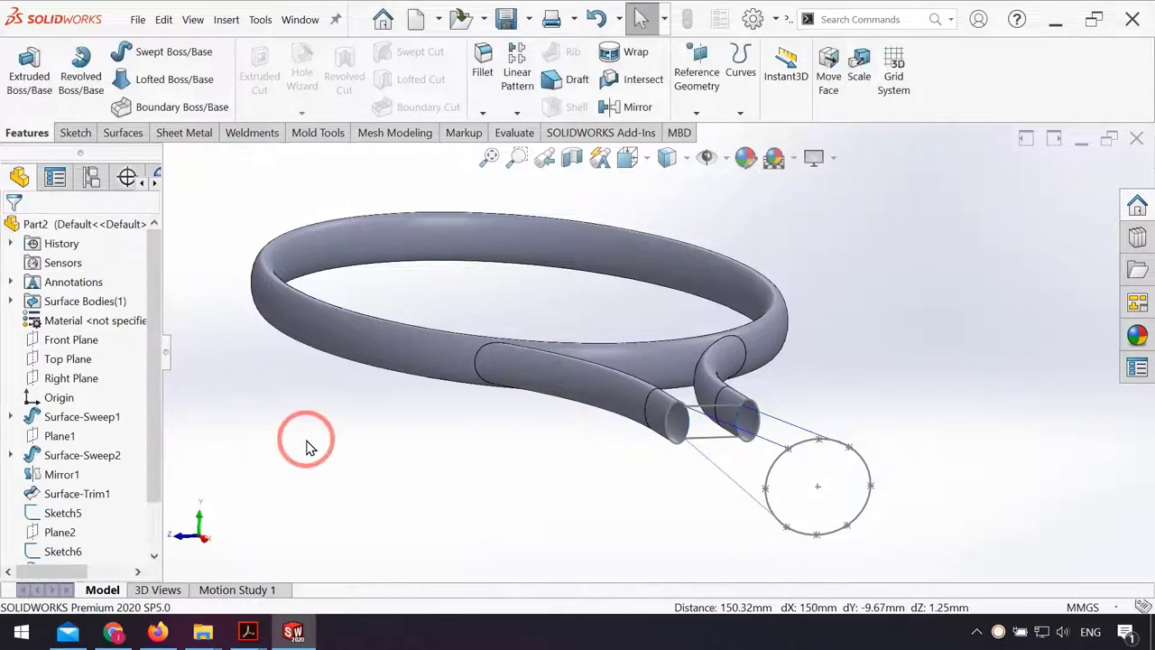
Step: Add a further connecting curve from a circle point to the matching tube-end point
{"action": "left_click", "coordinate": [734, 110]}
{"action": "left_click", "coordinate": [768, 220]}
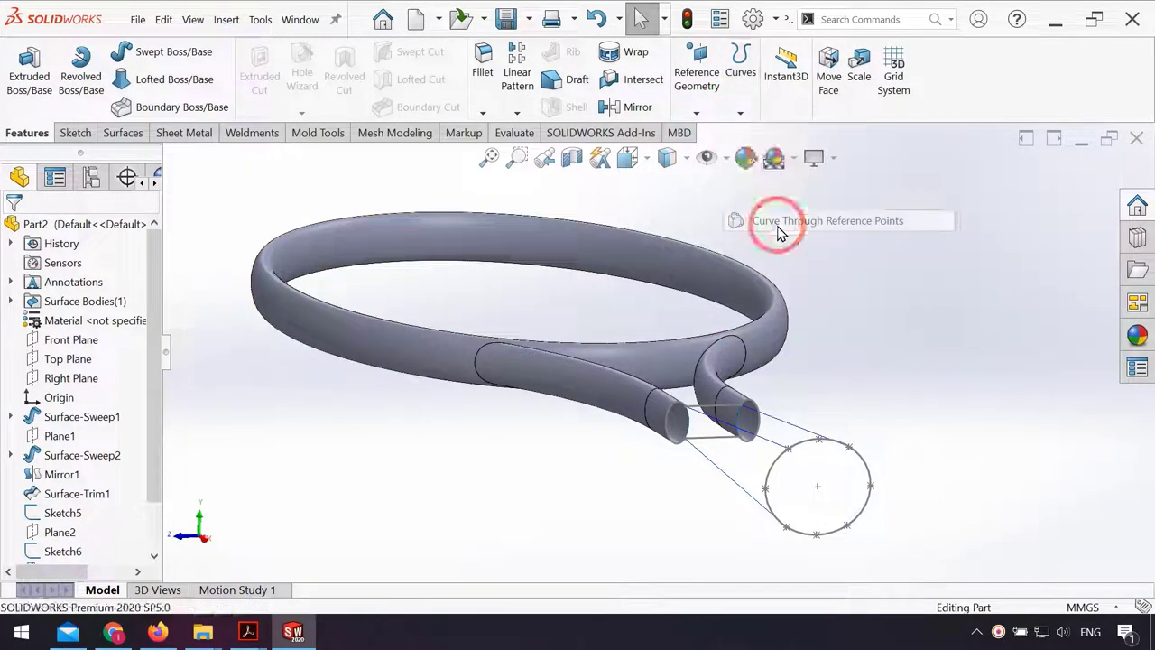
{"action": "left_click", "coordinate": [847, 525]}
{"action": "left_click", "coordinate": [740, 437]}
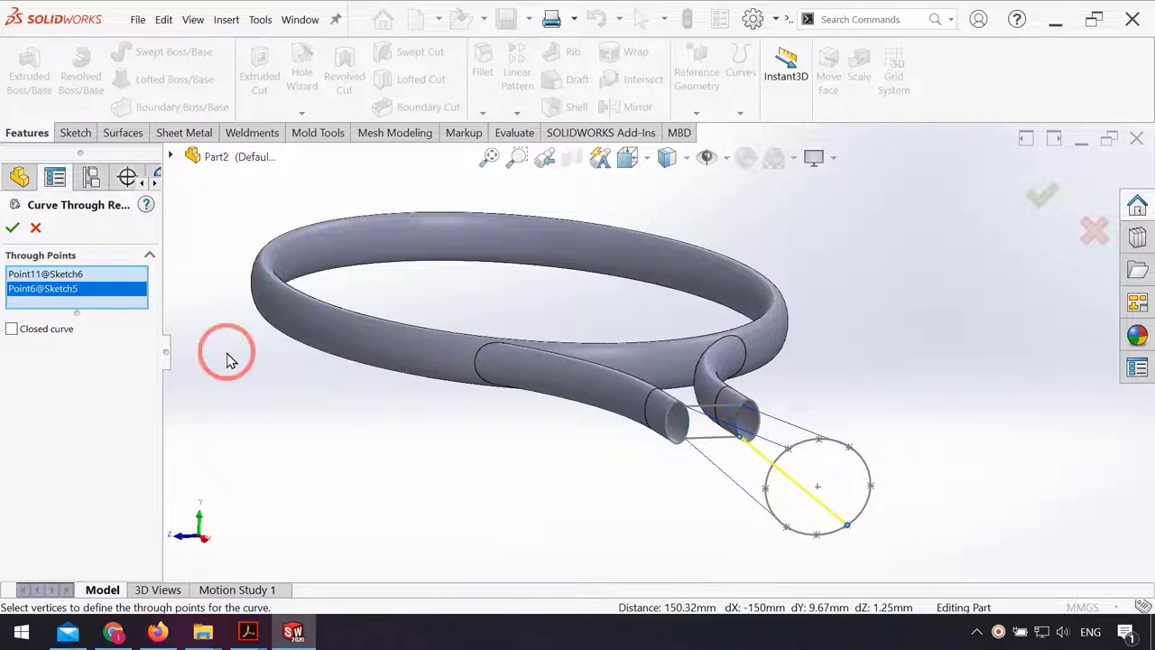
{"action": "left_click", "coordinate": [13, 225]}
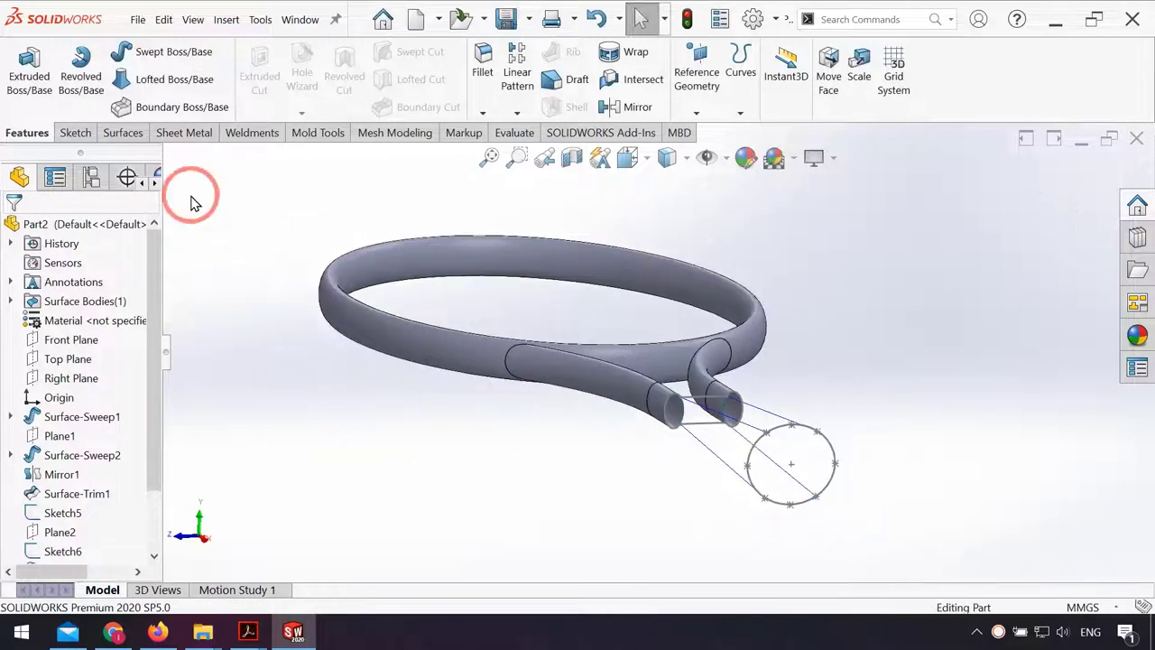
Step: Start a Lofted Surface with Sketch5 and Sketch6 as its profiles
{"action": "left_click", "coordinate": [122, 133]}
{"action": "left_click", "coordinate": [156, 73]}
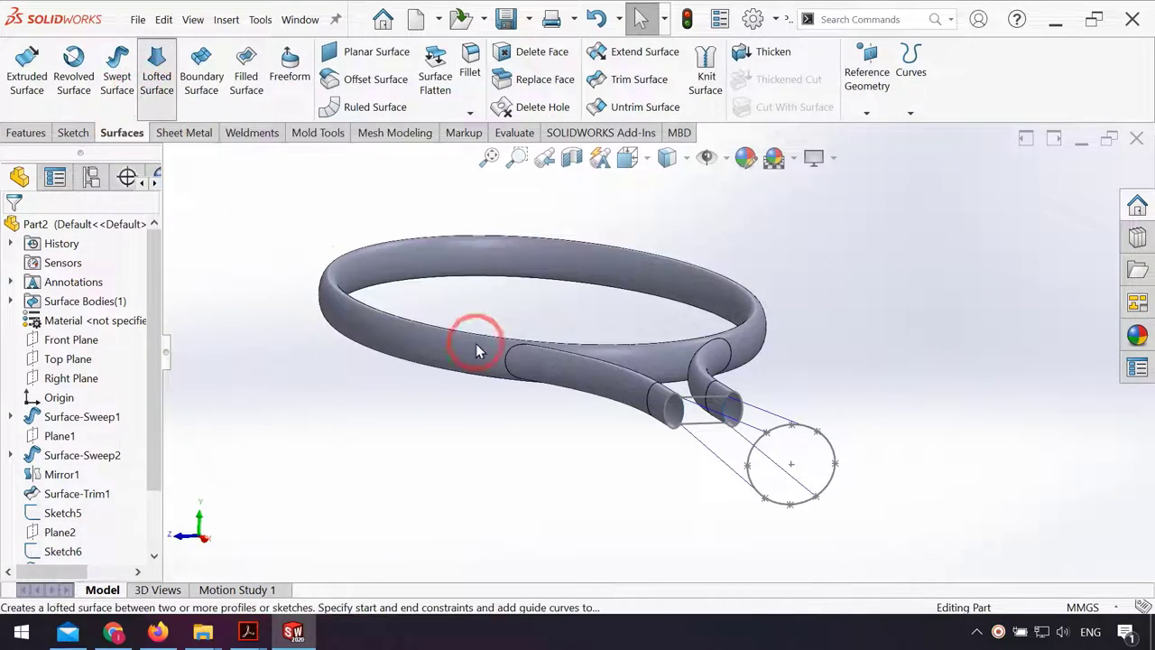
{"action": "left_click", "coordinate": [703, 429]}
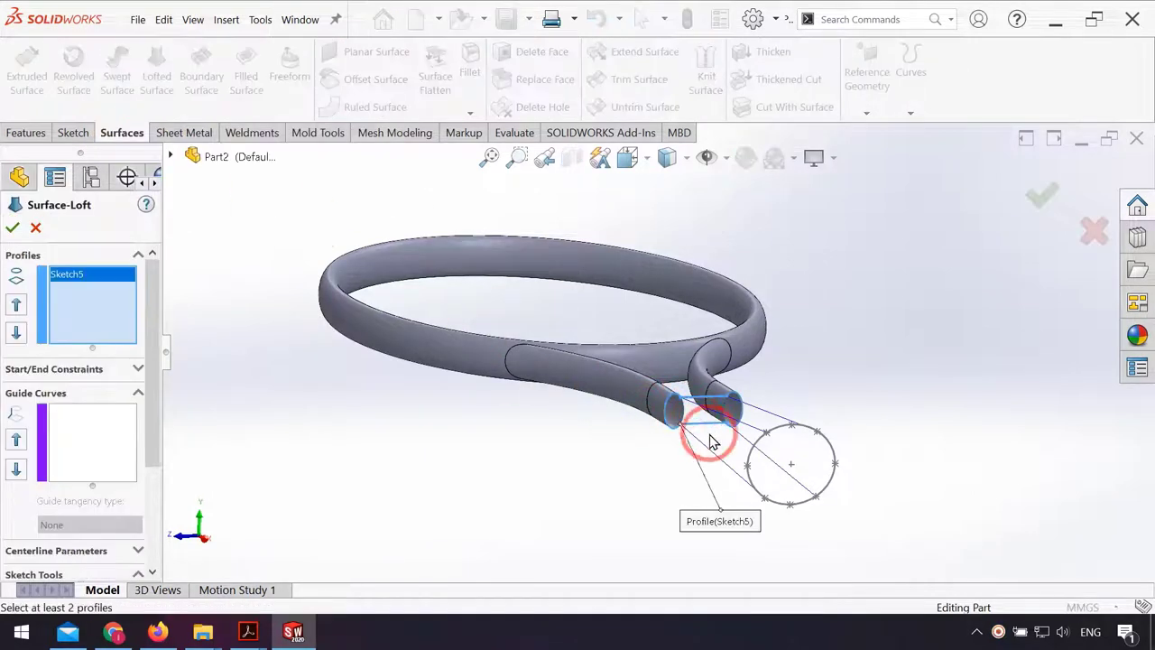
{"action": "left_click", "coordinate": [809, 511]}
{"action": "left_click", "coordinate": [101, 438]}
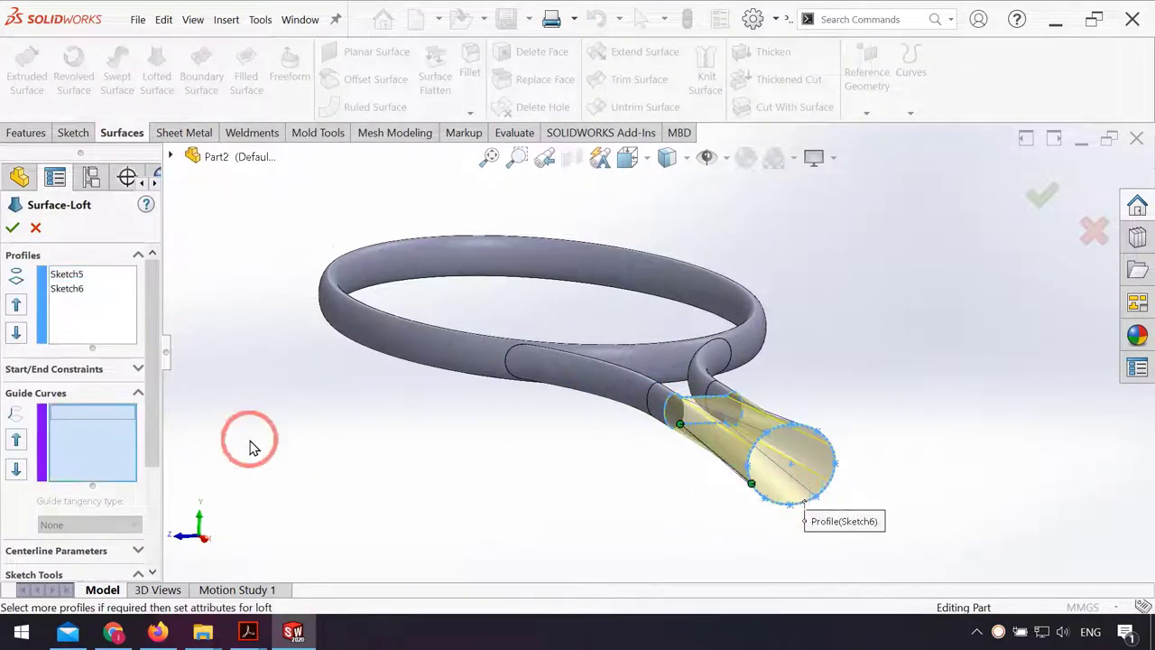
{"action": "scroll", "coordinate": [722, 464], "scroll_direction": "down", "scroll_amount": 3}
{"action": "scroll", "coordinate": [749, 472], "scroll_direction": "down", "scroll_amount": 3}
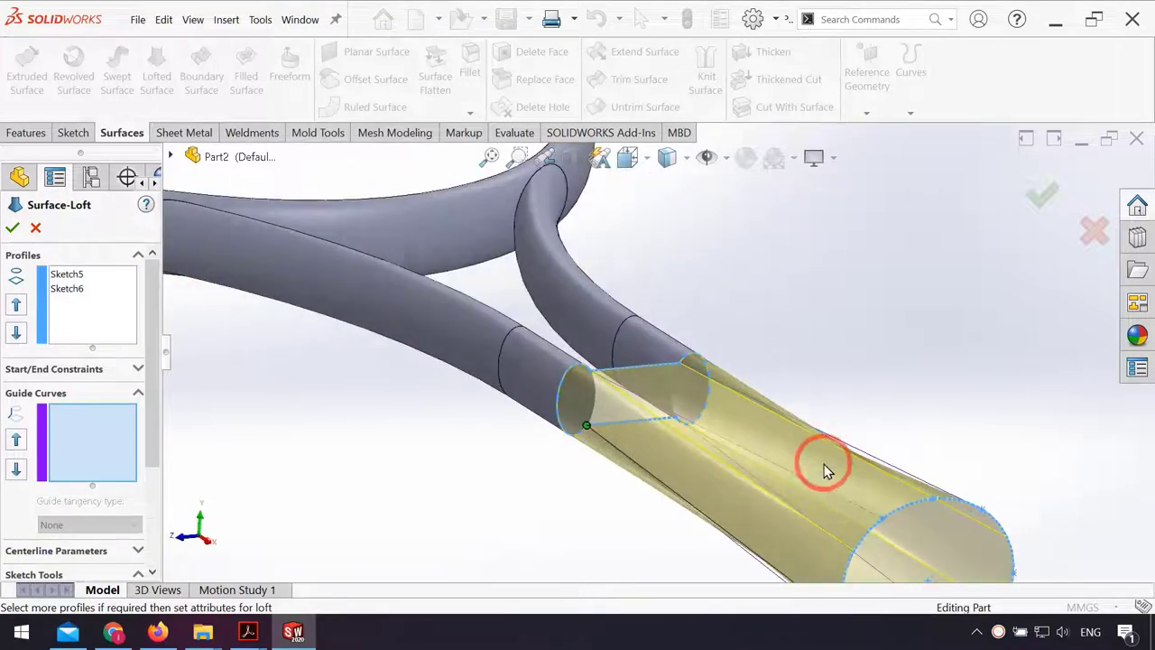
Step: Add Curve1, Curve2, Curve3 and Curve4 as guide curves and create the loft
{"action": "left_click", "coordinate": [778, 462]}
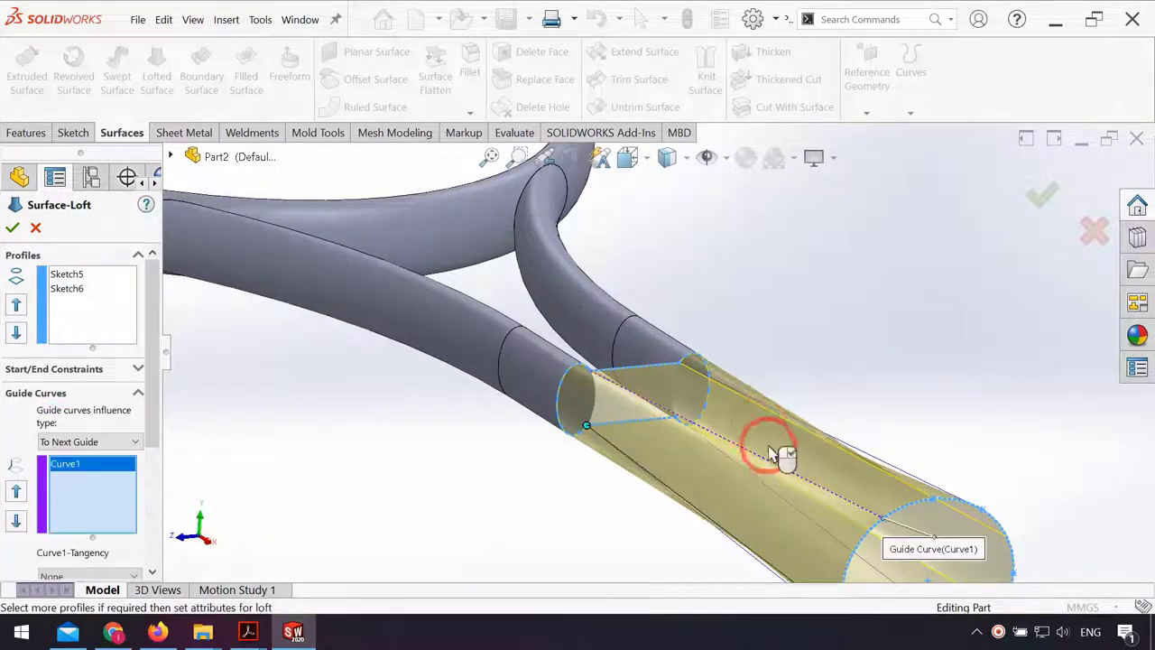
{"action": "left_click", "coordinate": [741, 393]}
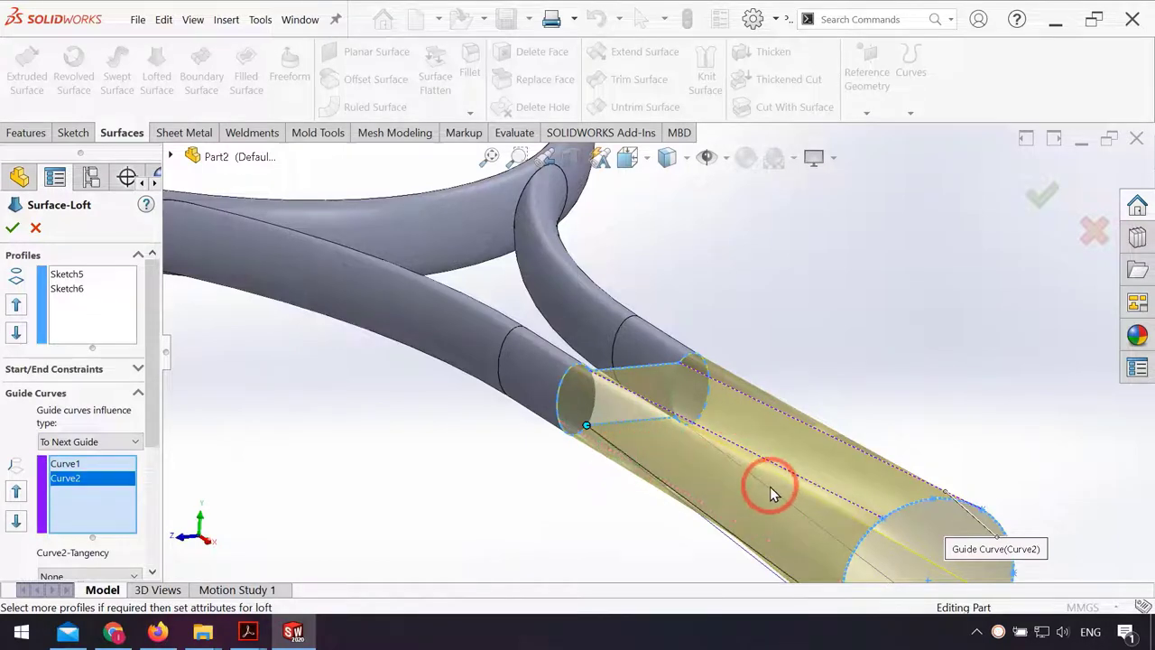
{"action": "middle_click_drag", "start_coordinate": [752, 485], "coordinate": [746, 516]}
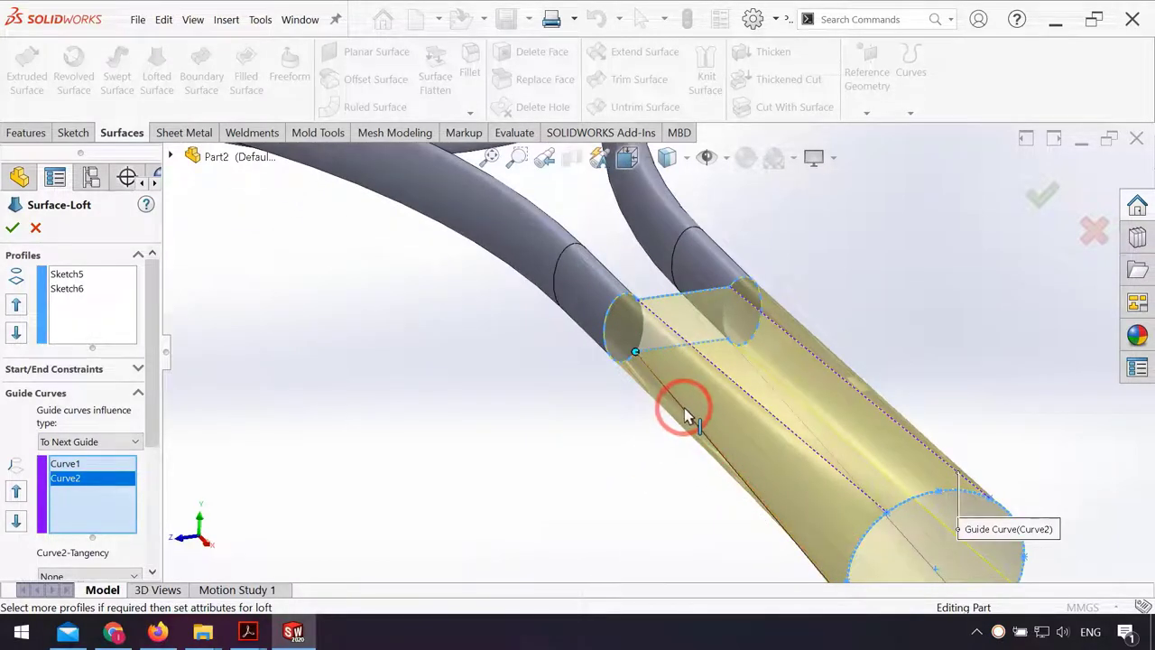
{"action": "middle_click_drag", "start_coordinate": [684, 408], "coordinate": [675, 418]}
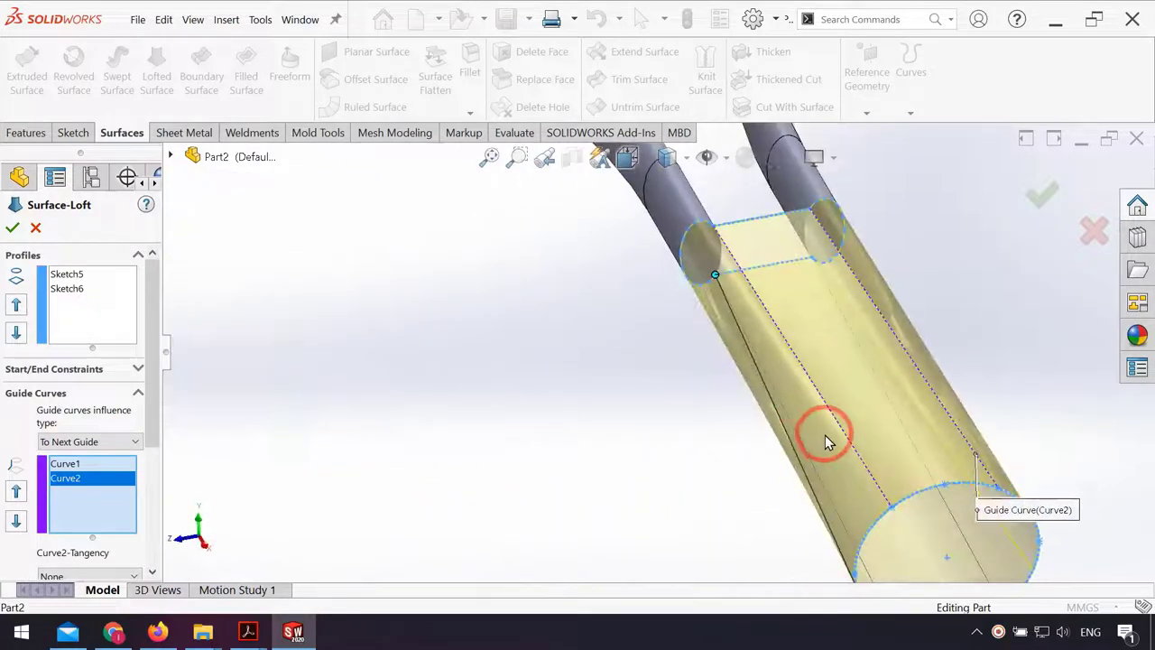
{"action": "left_click", "coordinate": [786, 417]}
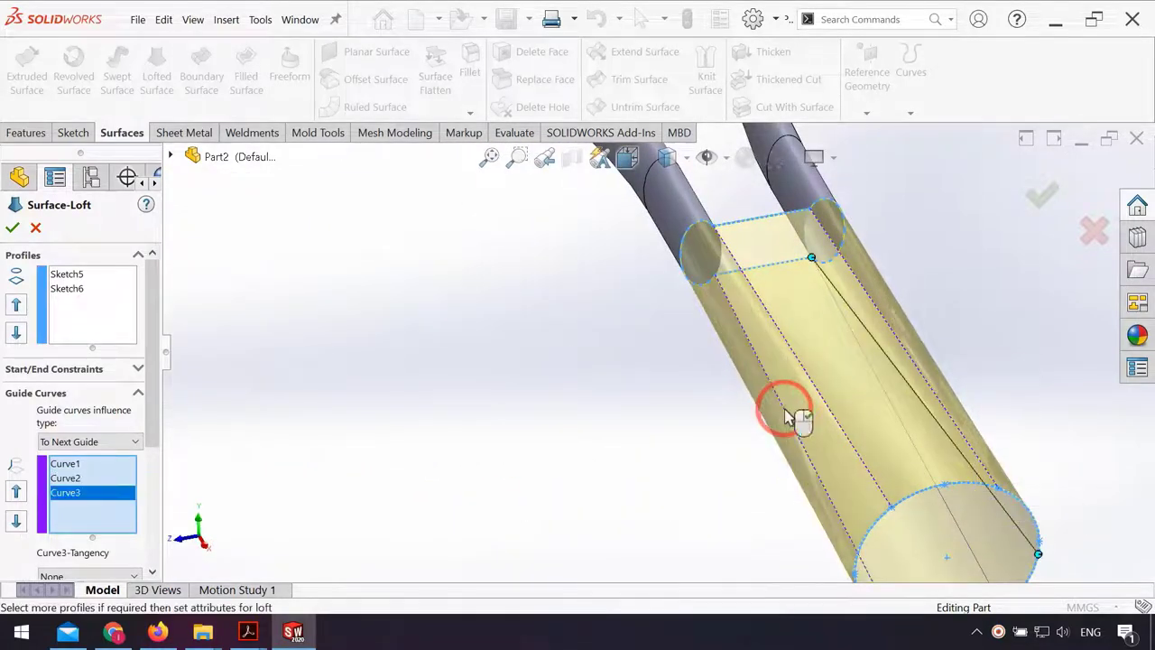
{"action": "middle_click_drag", "start_coordinate": [792, 420], "coordinate": [839, 485]}
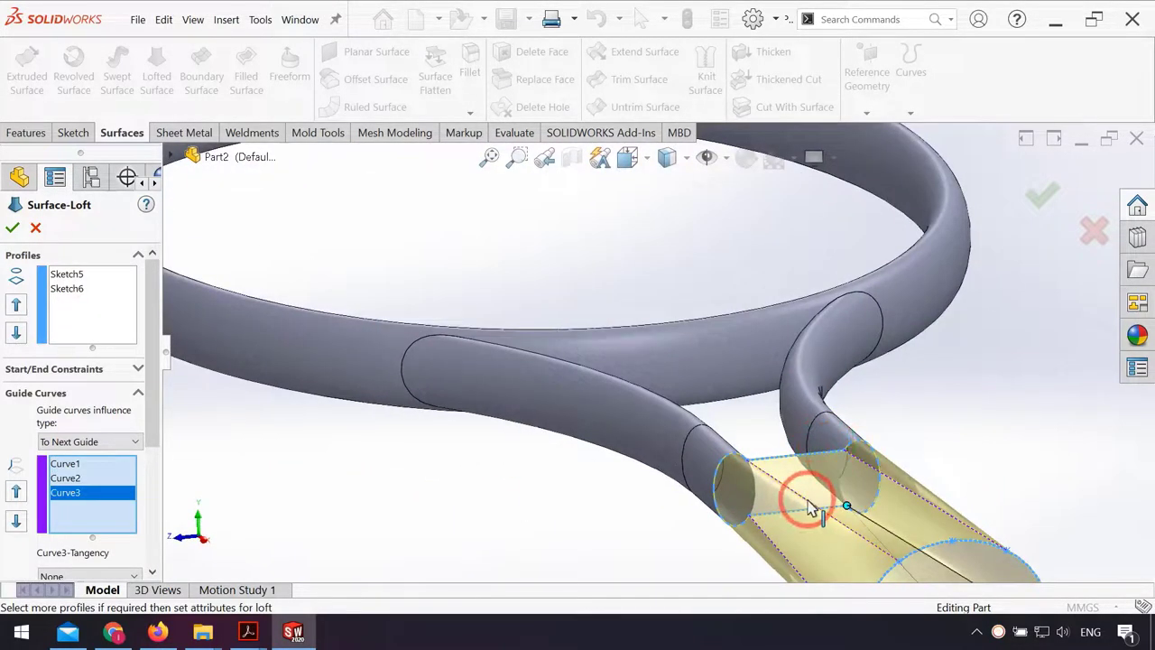
{"action": "left_click", "coordinate": [811, 508]}
{"action": "scroll", "coordinate": [819, 508], "scroll_direction": "up", "scroll_amount": 5}
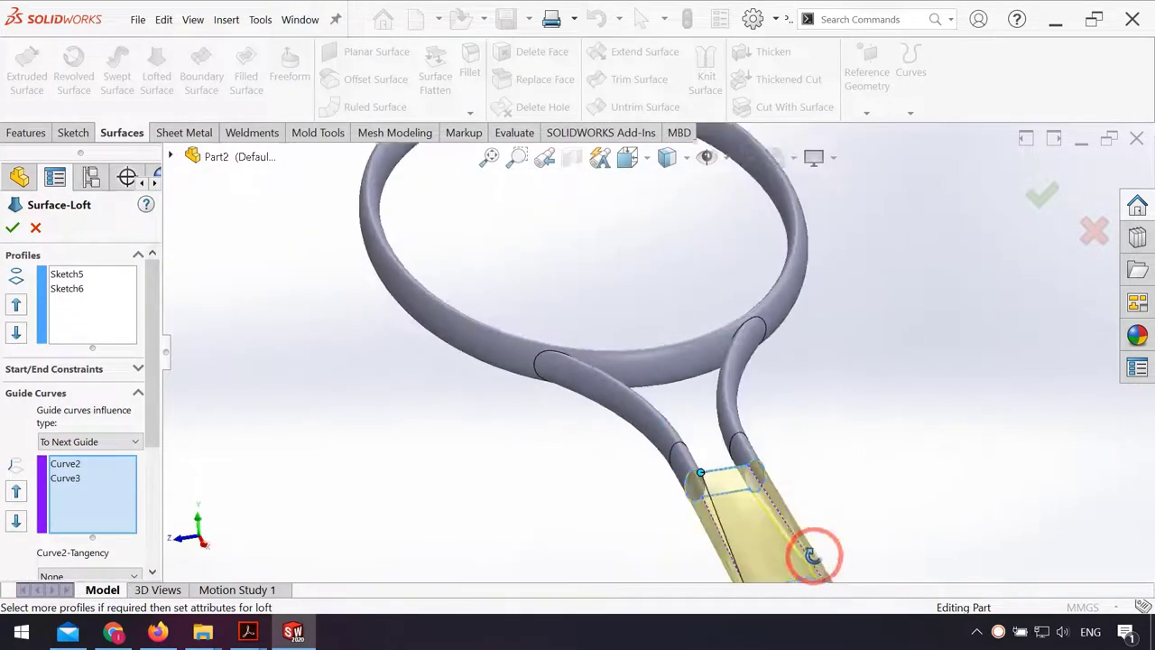
{"action": "scroll", "coordinate": [767, 519], "scroll_direction": "down", "scroll_amount": 4}
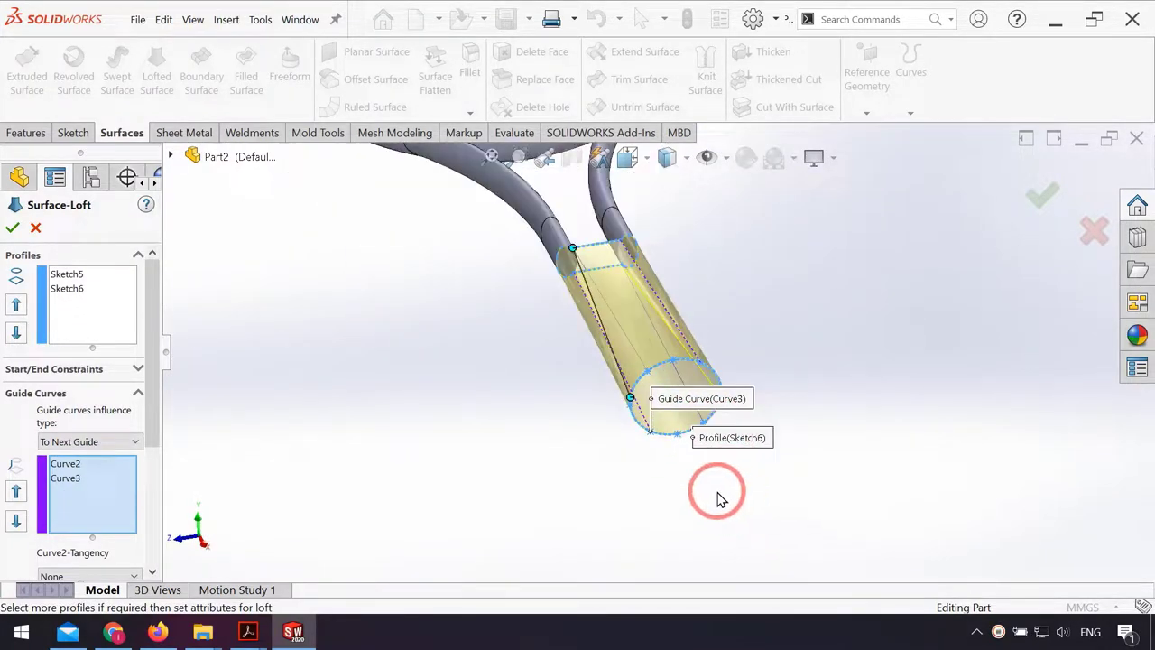
{"action": "left_click", "coordinate": [171, 157]}
{"action": "left_click", "coordinate": [240, 503]}
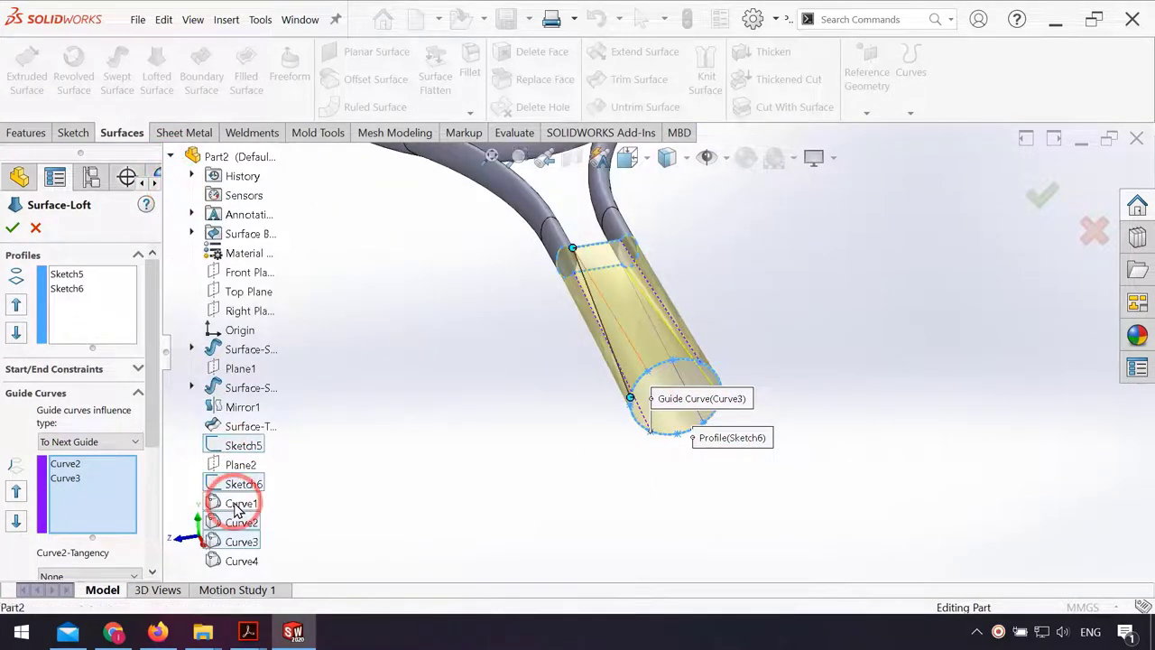
{"action": "left_click", "coordinate": [242, 560]}
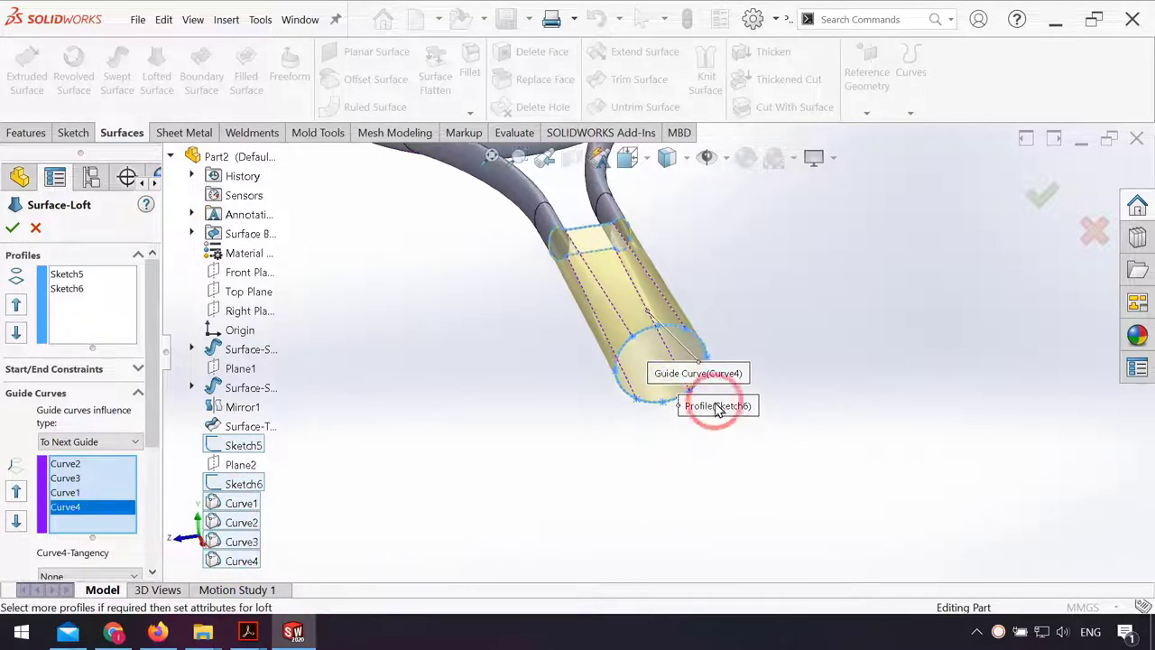
{"action": "scroll", "coordinate": [711, 361], "scroll_direction": "down", "scroll_amount": 2}
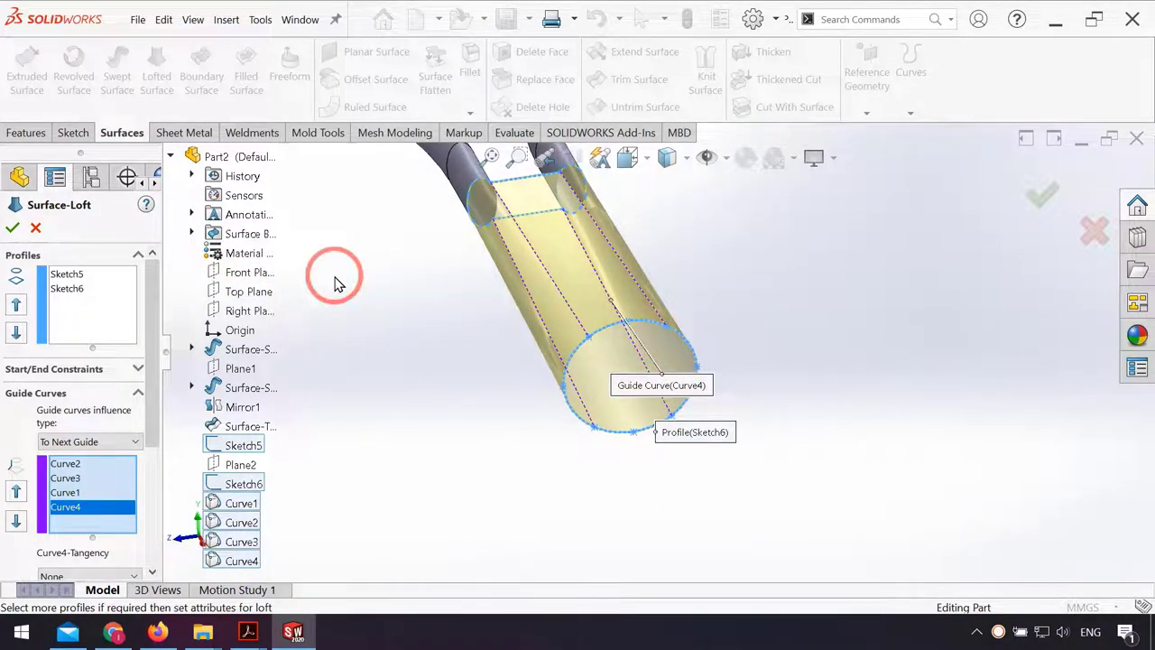
{"action": "left_click", "coordinate": [20, 230]}
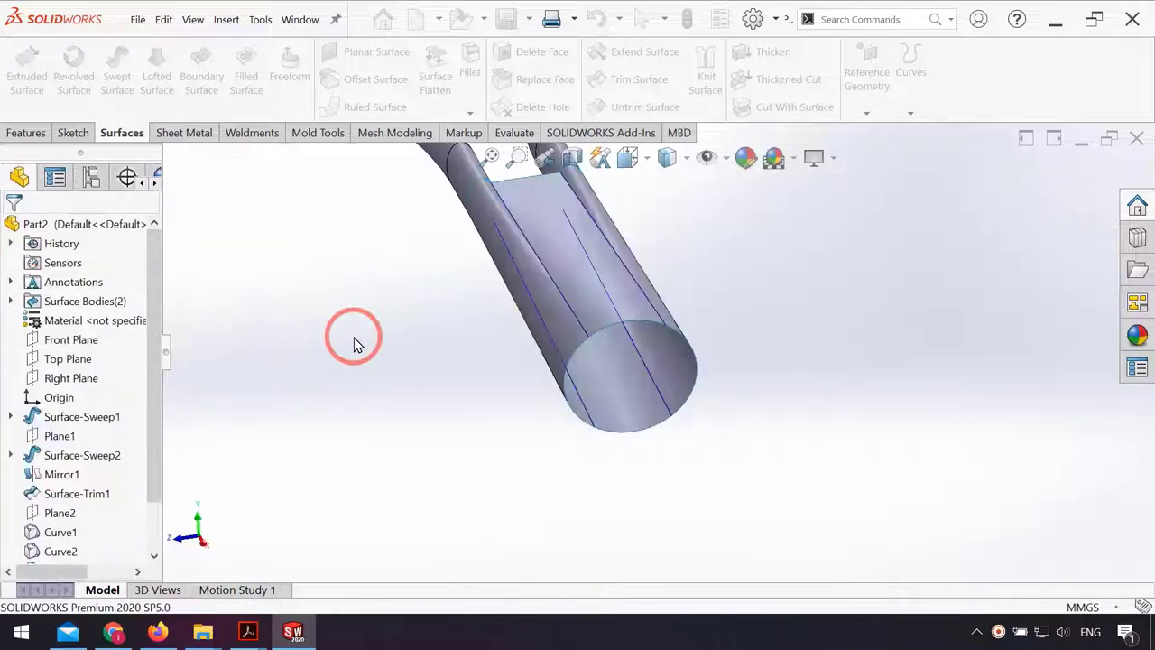
Step: Hide Curve1–Curve4 in the feature tree and begin a new reference plane
{"action": "scroll", "coordinate": [433, 370], "scroll_direction": "up", "scroll_amount": 3}
{"action": "middle_click_drag", "start_coordinate": [472, 387], "coordinate": [479, 428]}
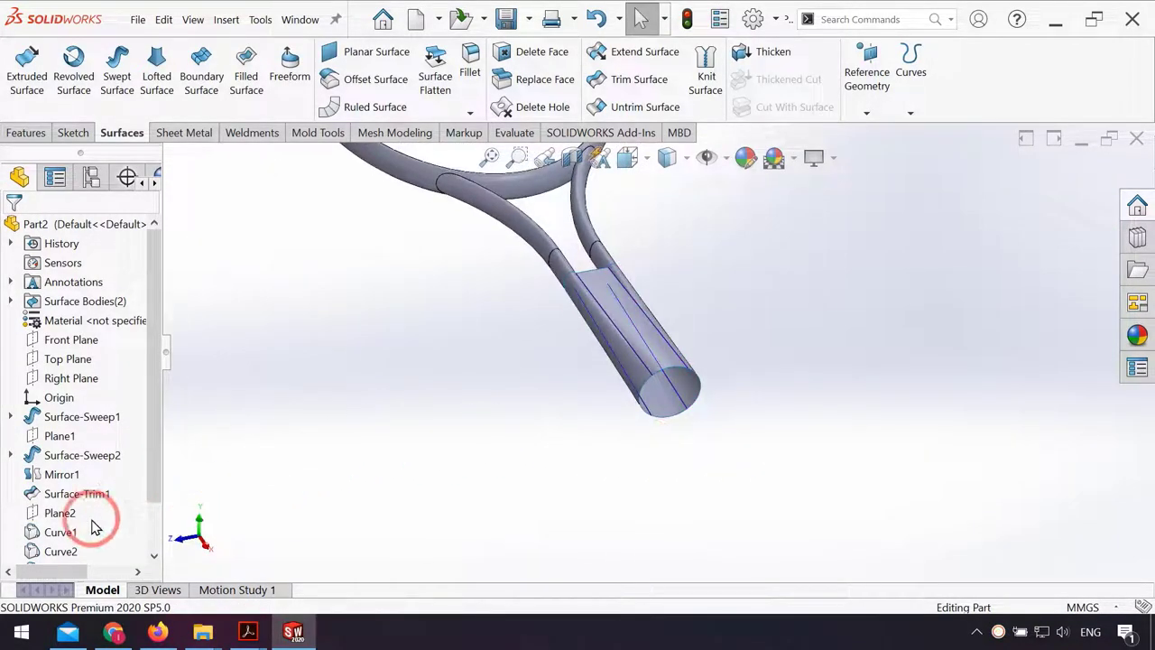
{"action": "scroll", "coordinate": [95, 528], "scroll_direction": "down", "scroll_amount": 1}
{"action": "left_click", "coordinate": [62, 474]}
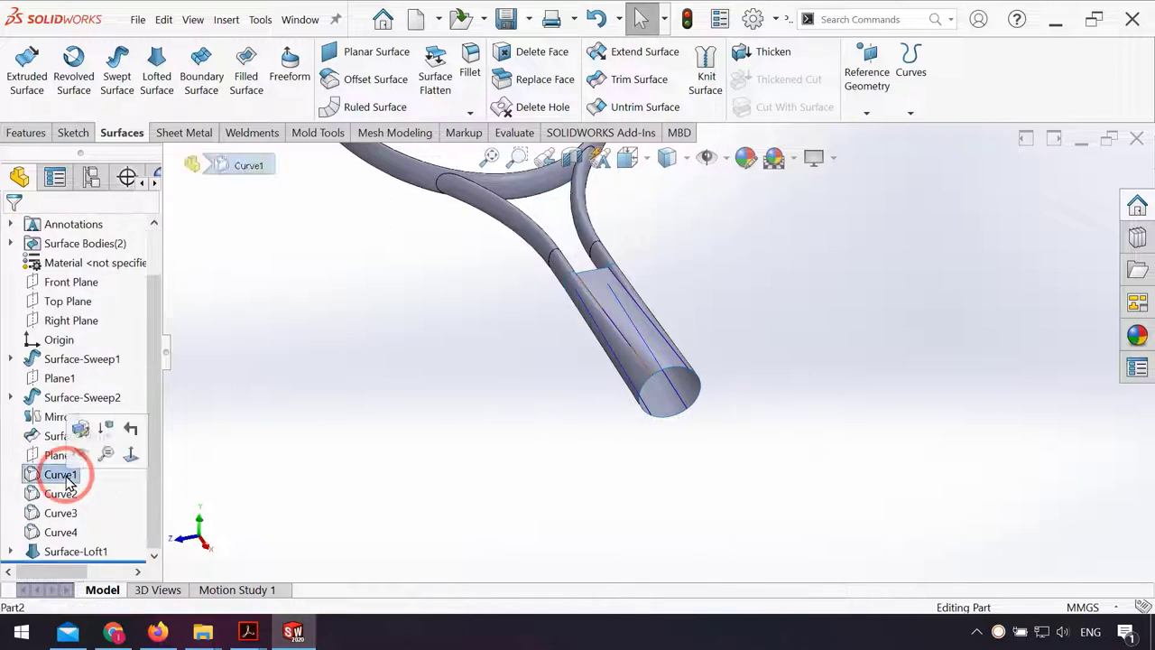
{"action": "left_click", "coordinate": [41, 532], "text": "shift"}
{"action": "left_click", "coordinate": [57, 488]}
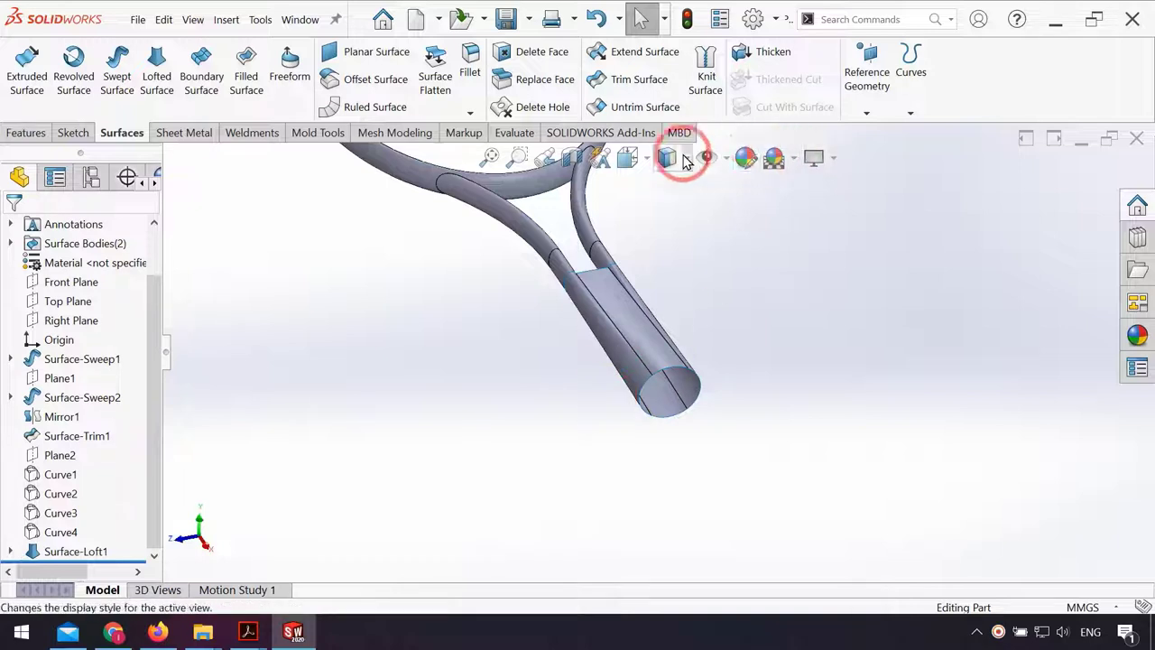
{"action": "left_click", "coordinate": [866, 112]}
{"action": "left_click", "coordinate": [873, 136]}
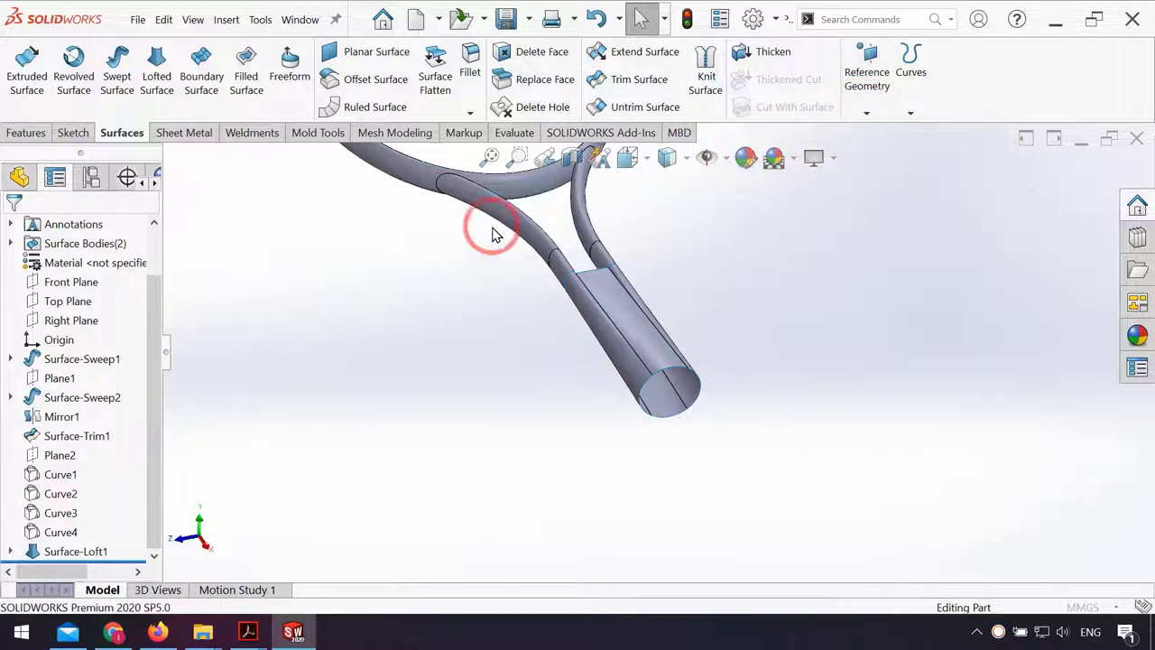
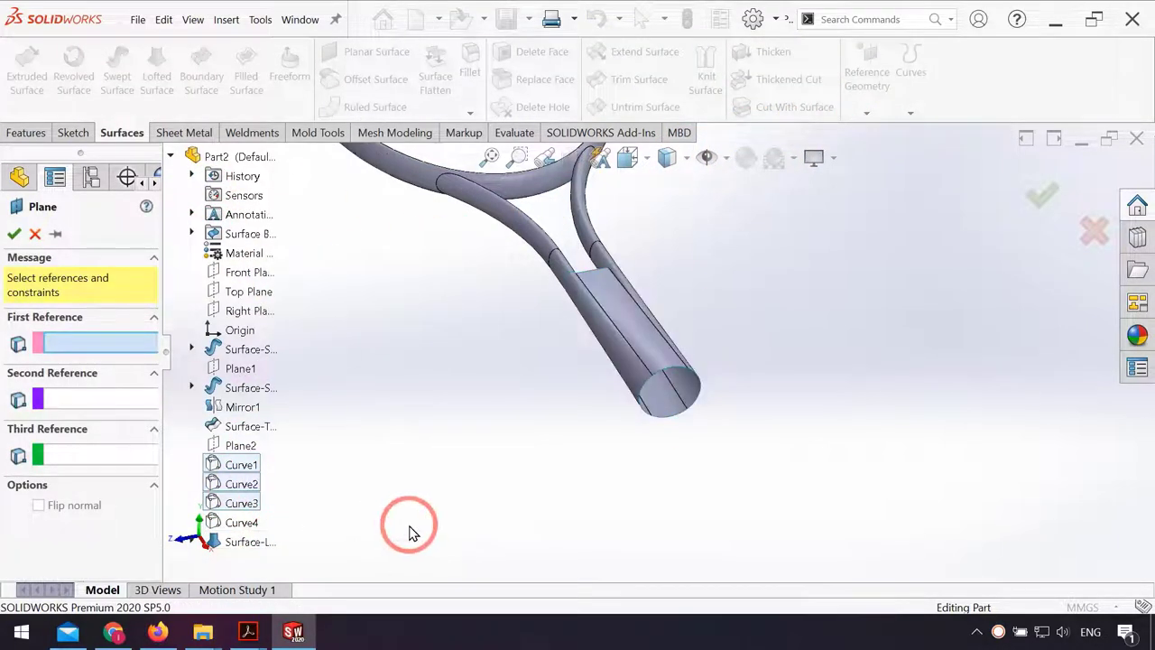
Step: Create Plane3 offset 125 mm from Plane2 at the handle end
{"action": "left_click", "coordinate": [244, 454]}
{"action": "left_click", "coordinate": [112, 460]}
{"action": "type", "text": "125"}
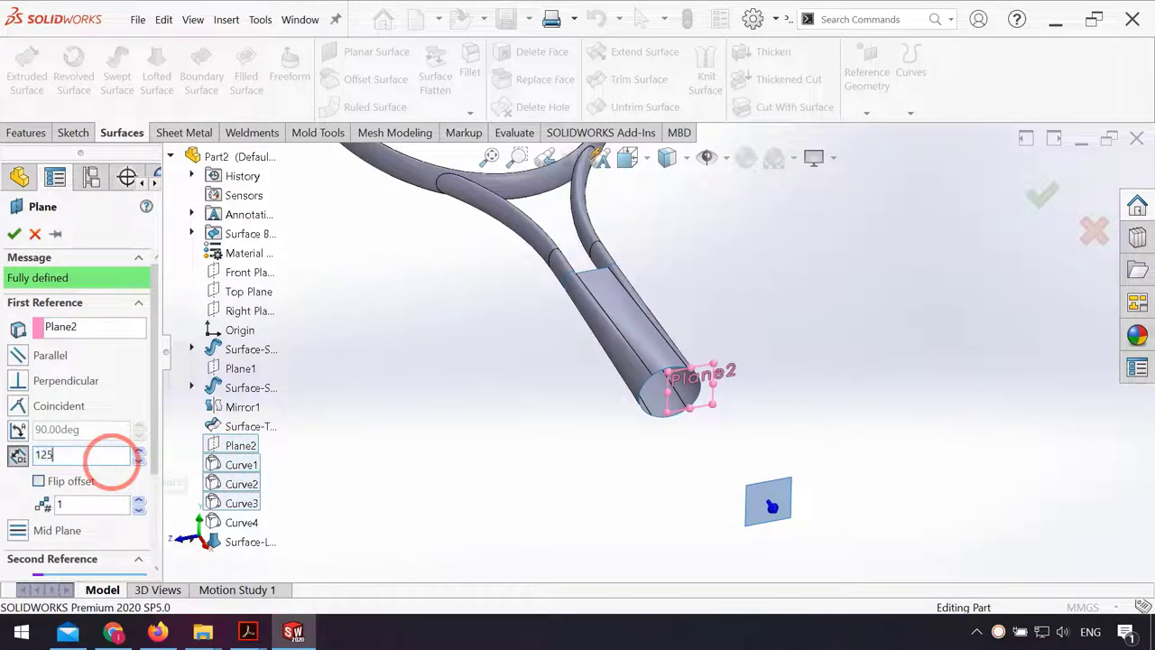
{"action": "key", "text": "Return"}
{"action": "key", "text": "Return"}
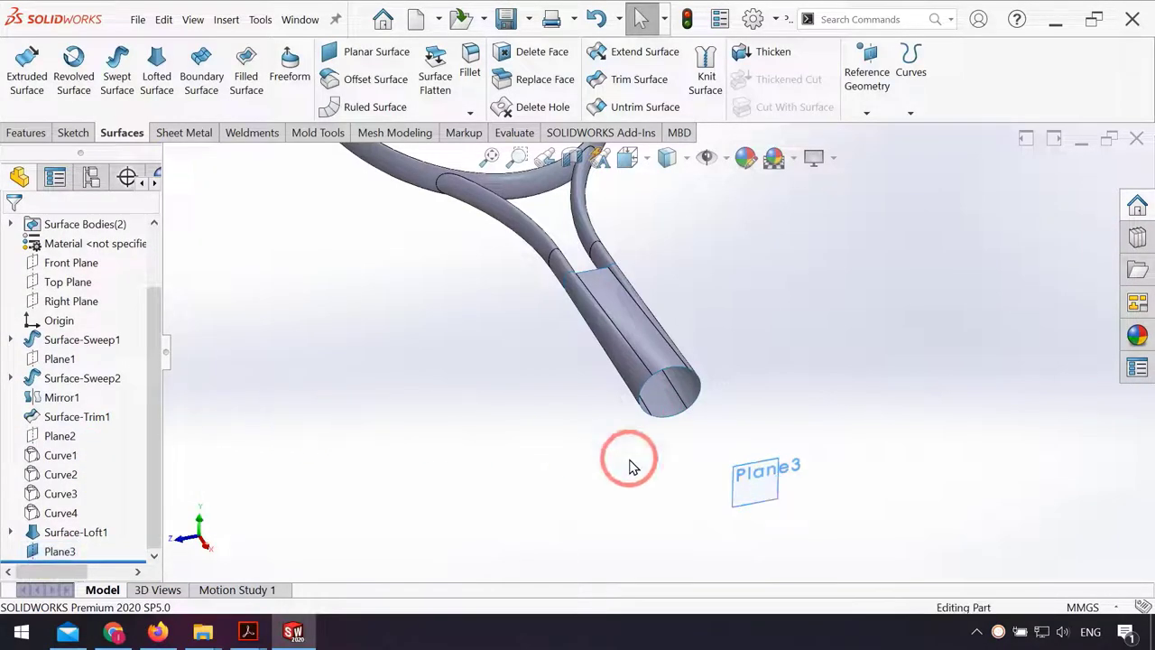
Step: Start a sketch on Plane3 and draw a circle centred at the sphere centre
{"action": "left_click", "coordinate": [758, 484]}
{"action": "left_click", "coordinate": [821, 437]}
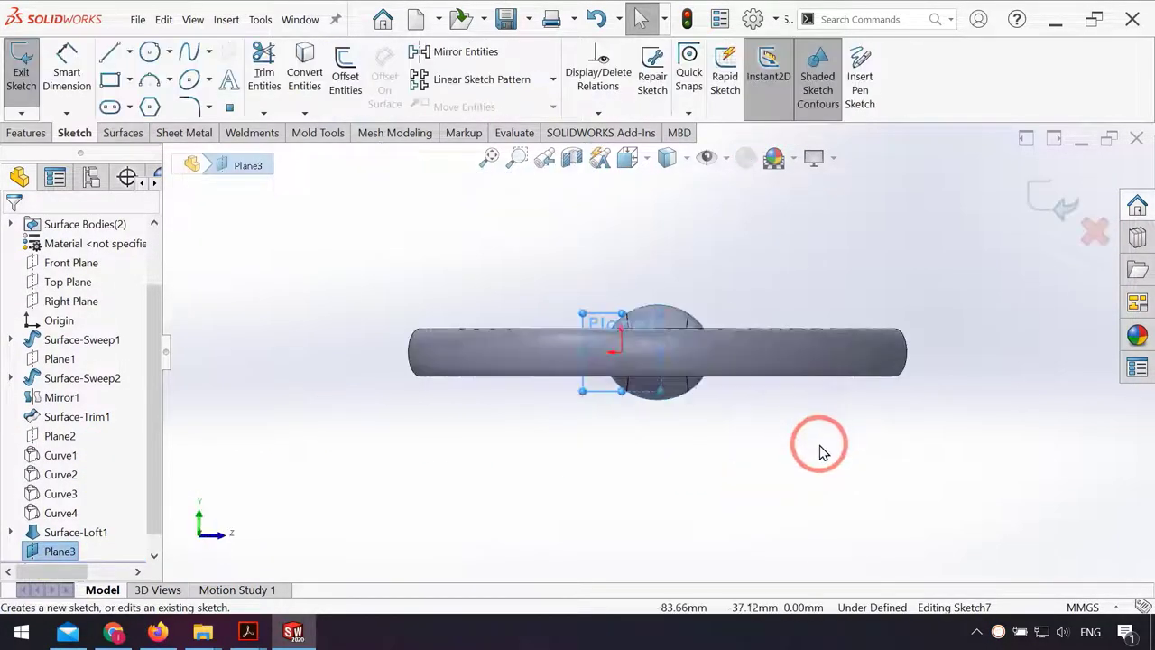
{"action": "left_click", "coordinate": [150, 52]}
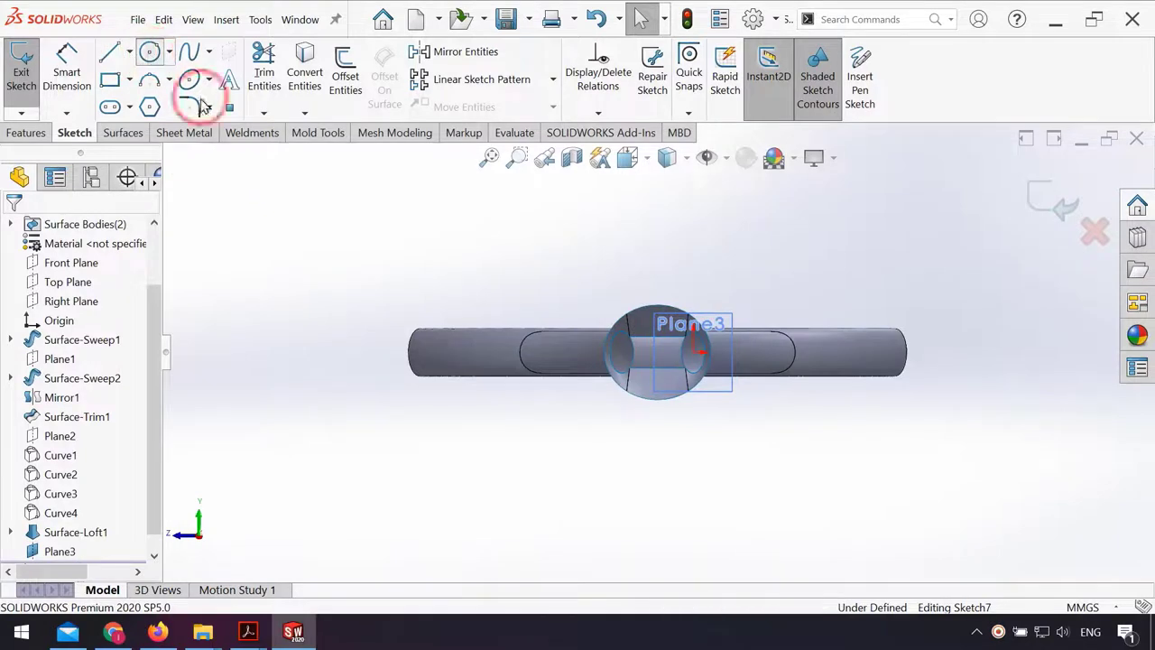
{"action": "scroll", "coordinate": [680, 383], "scroll_direction": "down", "scroll_amount": 1}
{"action": "scroll", "coordinate": [679, 384], "scroll_direction": "down", "scroll_amount": 5}
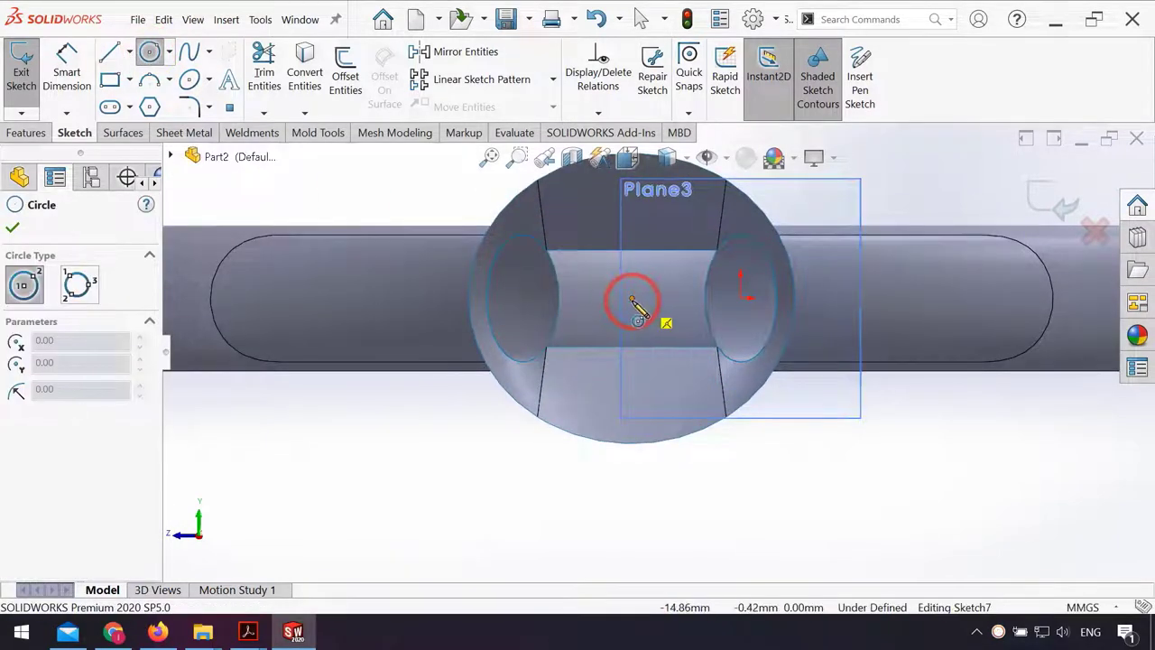
{"action": "left_click", "coordinate": [632, 299]}
{"action": "left_click", "coordinate": [632, 486]}
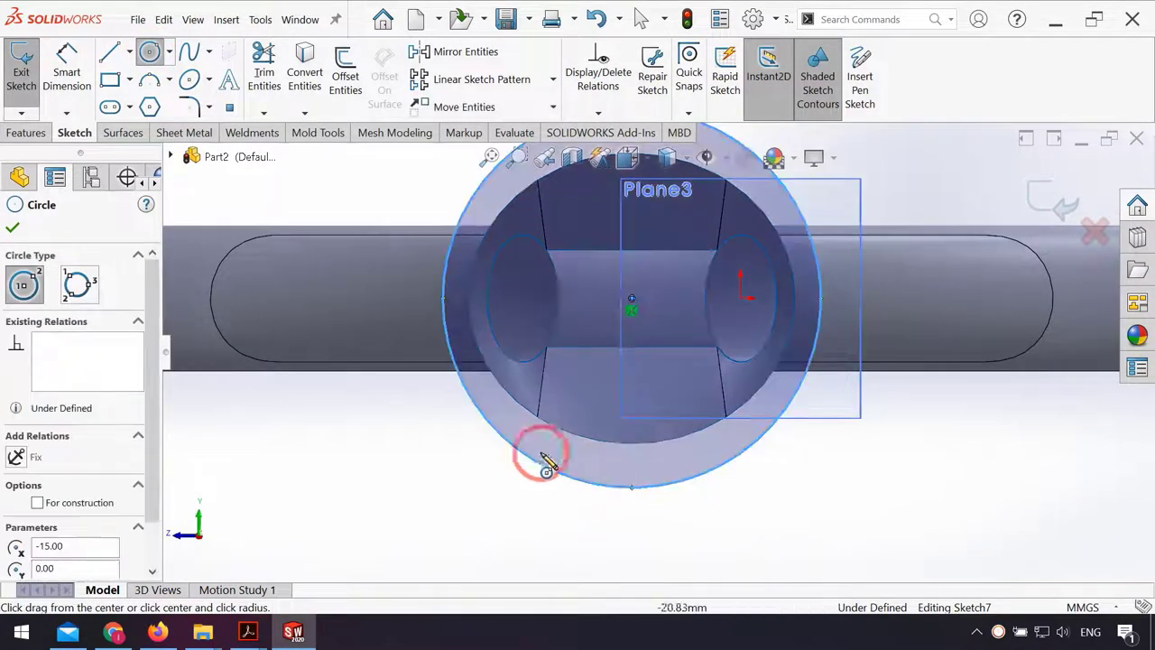
Step: Dimension the circle's diameter to 45 mm and exit Sketch7
{"action": "left_click", "coordinate": [70, 91]}
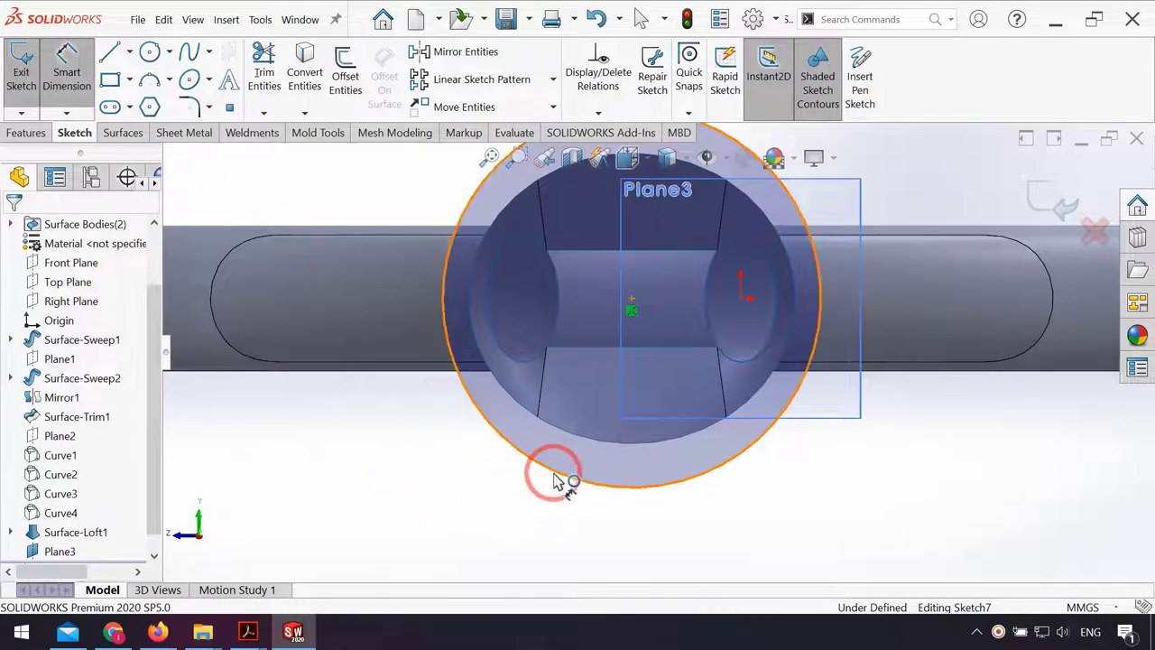
{"action": "left_click", "coordinate": [553, 477]}
{"action": "left_click", "coordinate": [437, 504]}
{"action": "type", "text": "45"}
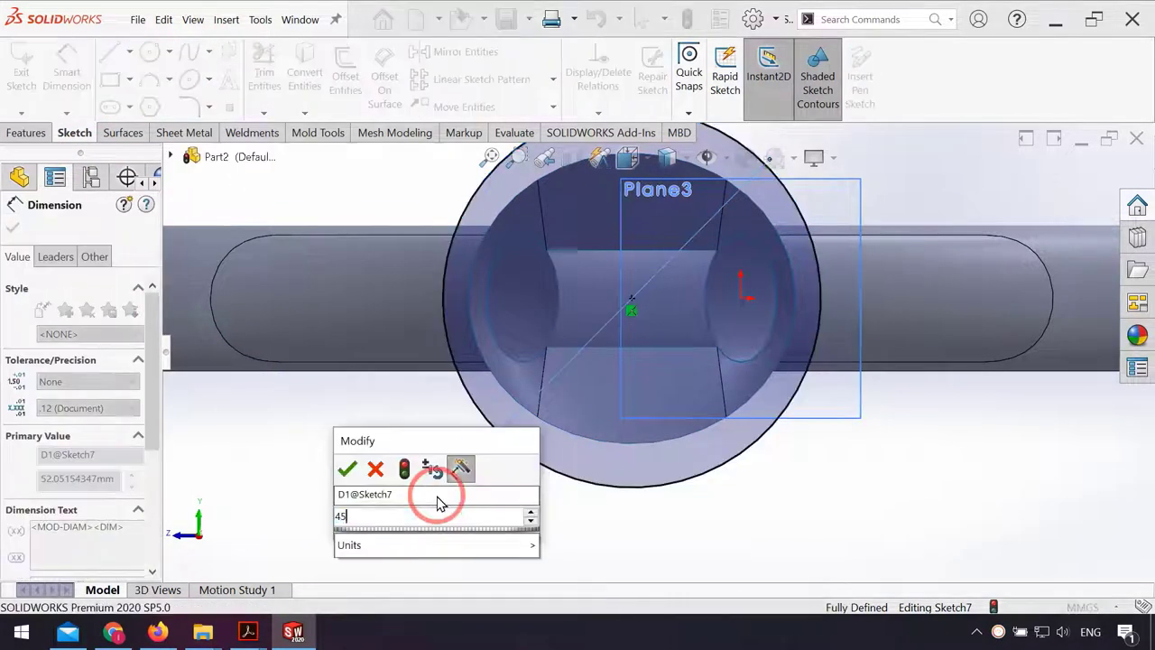
{"action": "key", "text": "Return"}
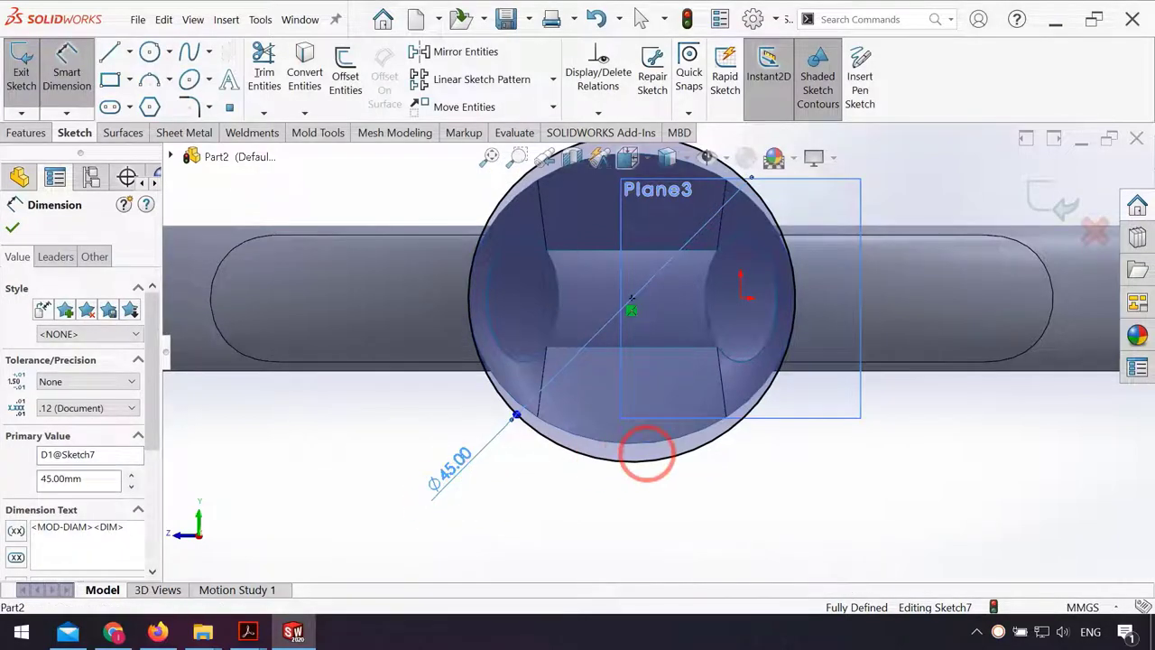
{"action": "left_click", "coordinate": [773, 508]}
{"action": "key", "text": "f"}
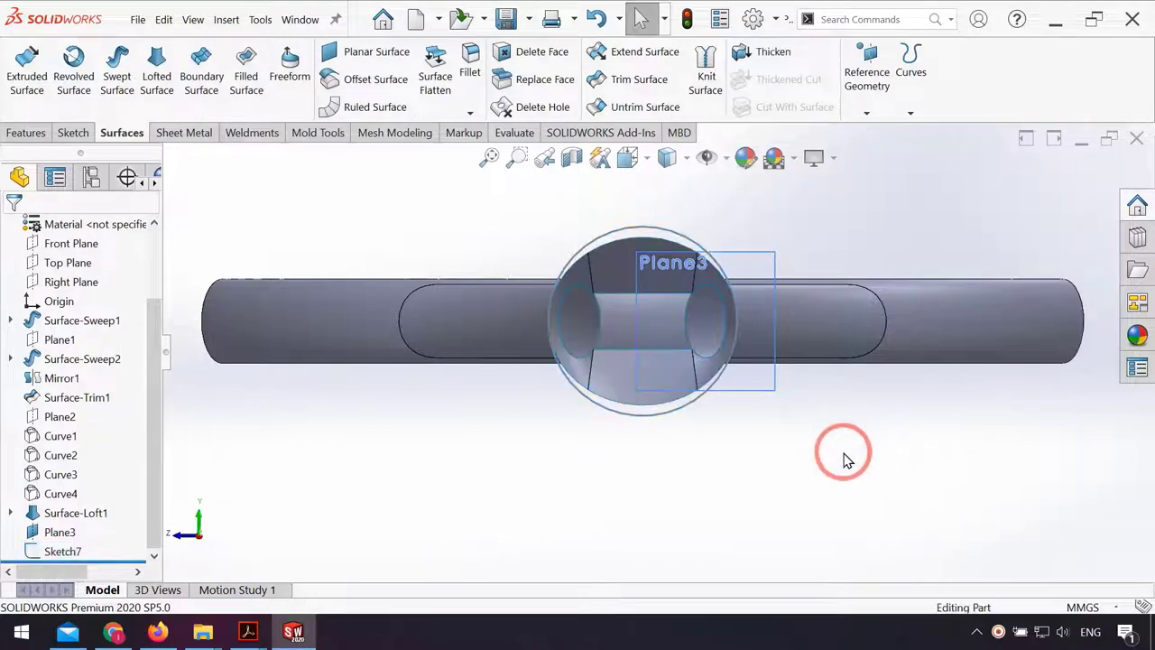
Step: Hide Plane3 and orbit the view toward the handle end
{"action": "scroll", "coordinate": [884, 494], "scroll_direction": "down", "scroll_amount": 3}
{"action": "scroll", "coordinate": [745, 418], "scroll_direction": "down", "scroll_amount": 1}
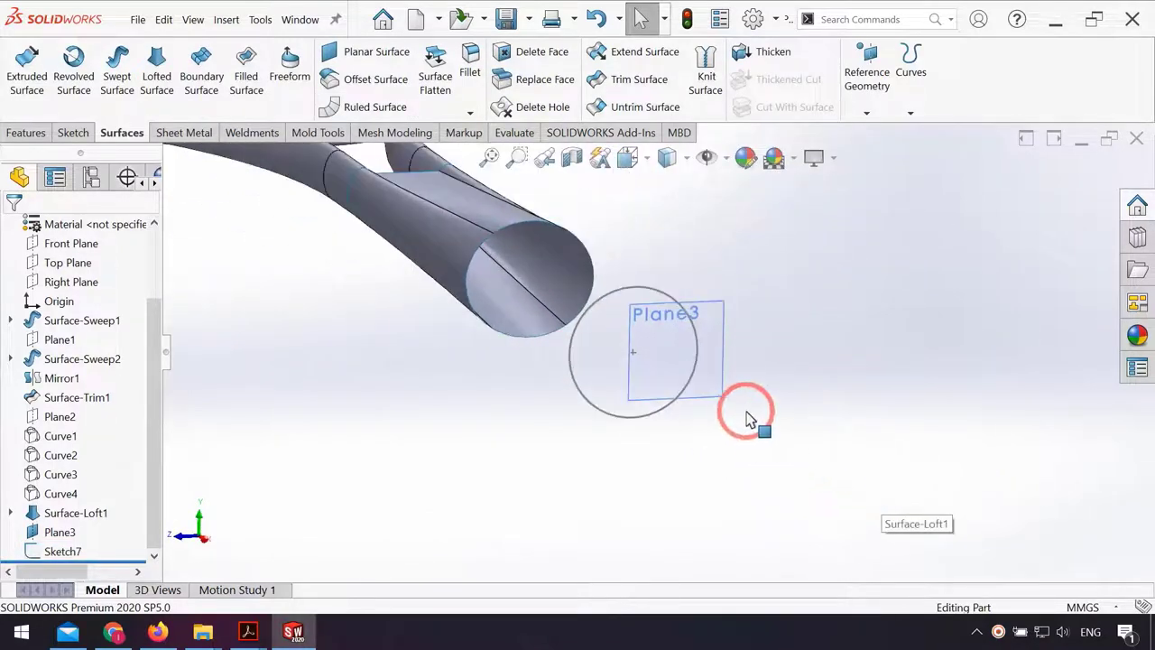
{"action": "left_click", "coordinate": [713, 390]}
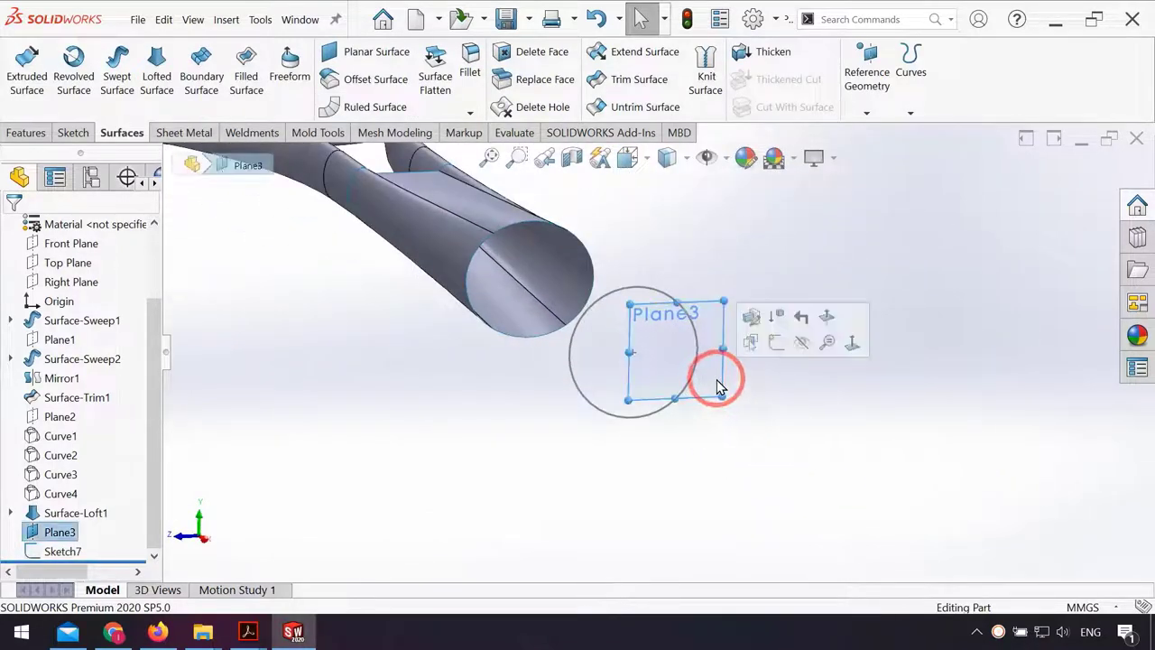
{"action": "left_click", "coordinate": [798, 338]}
{"action": "middle_click_drag", "start_coordinate": [770, 431], "coordinate": [512, 370]}
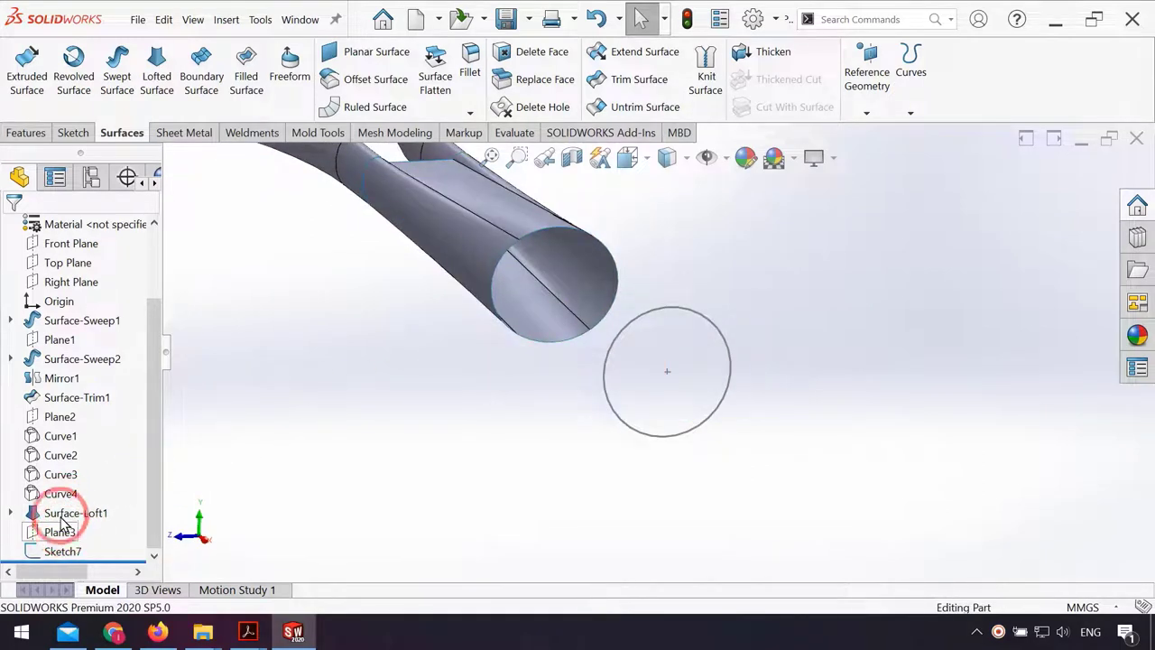
Step: On Plane2, convert the handle's tangent end edges into Sketch8 and exit the sketch
{"action": "left_click", "coordinate": [63, 419]}
{"action": "left_click", "coordinate": [78, 394]}
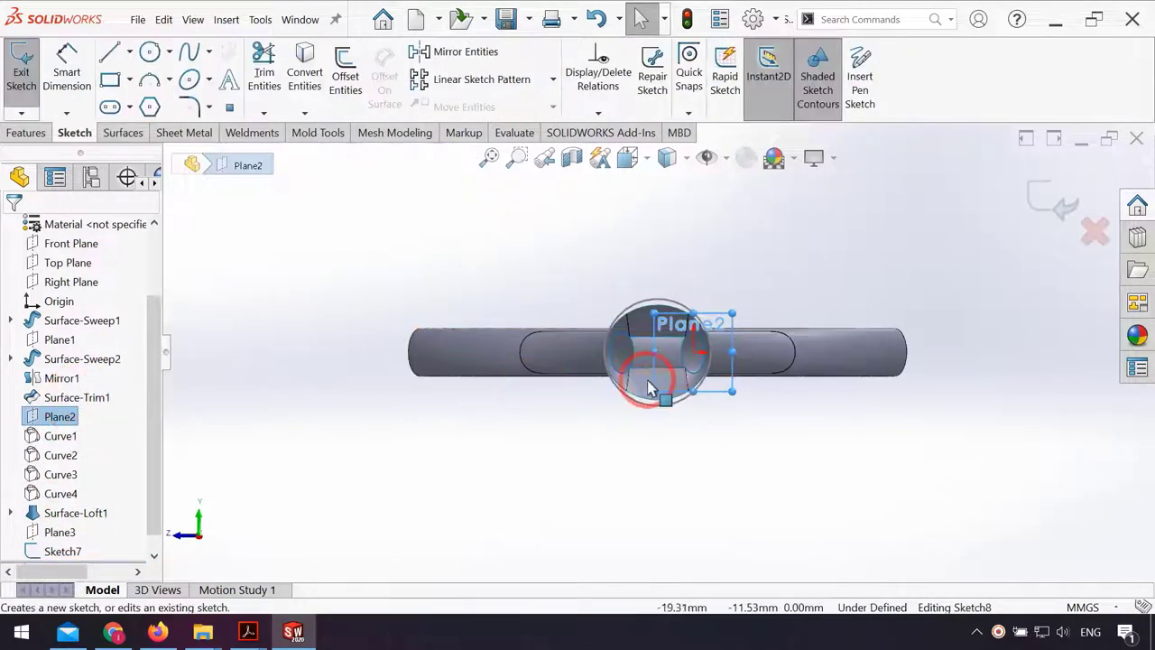
{"action": "scroll", "coordinate": [646, 450], "scroll_direction": "down", "scroll_amount": 5}
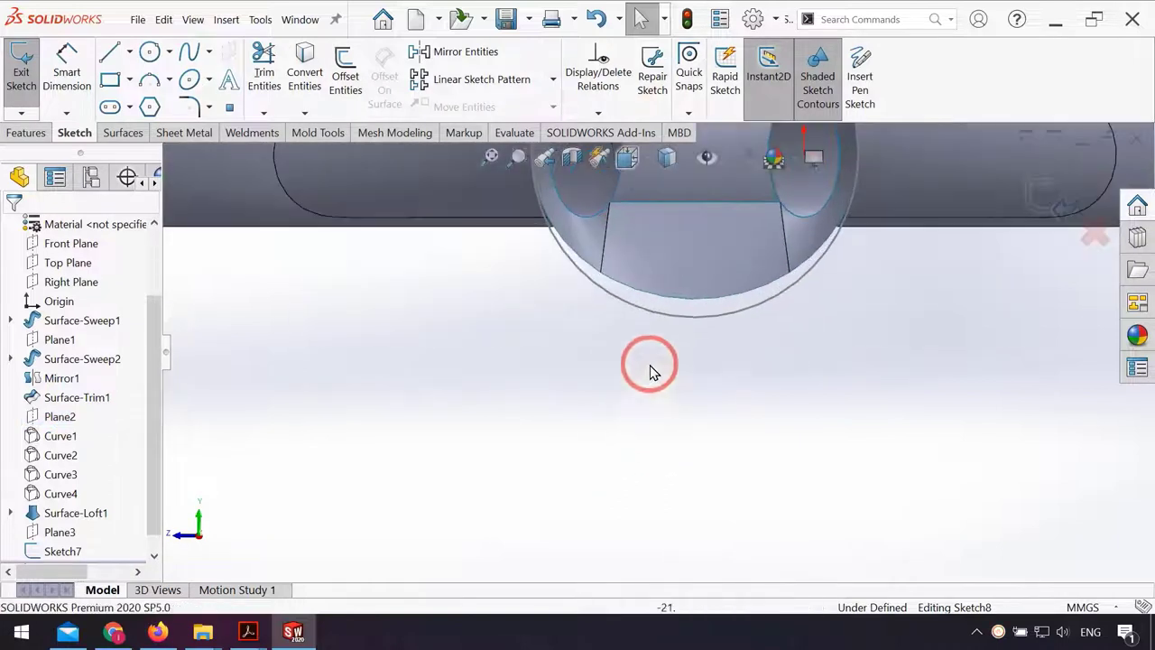
{"action": "right_click", "coordinate": [662, 302]}
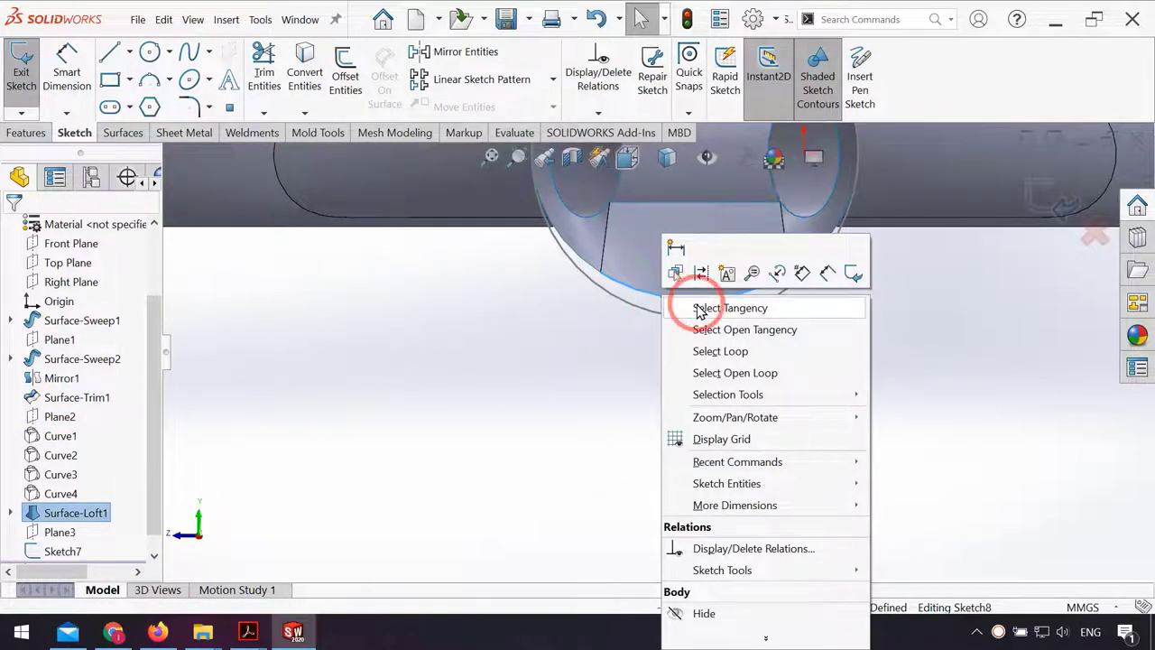
{"action": "left_click", "coordinate": [691, 307]}
{"action": "scroll", "coordinate": [748, 382], "scroll_direction": "up", "scroll_amount": 3}
{"action": "left_click", "coordinate": [320, 99]}
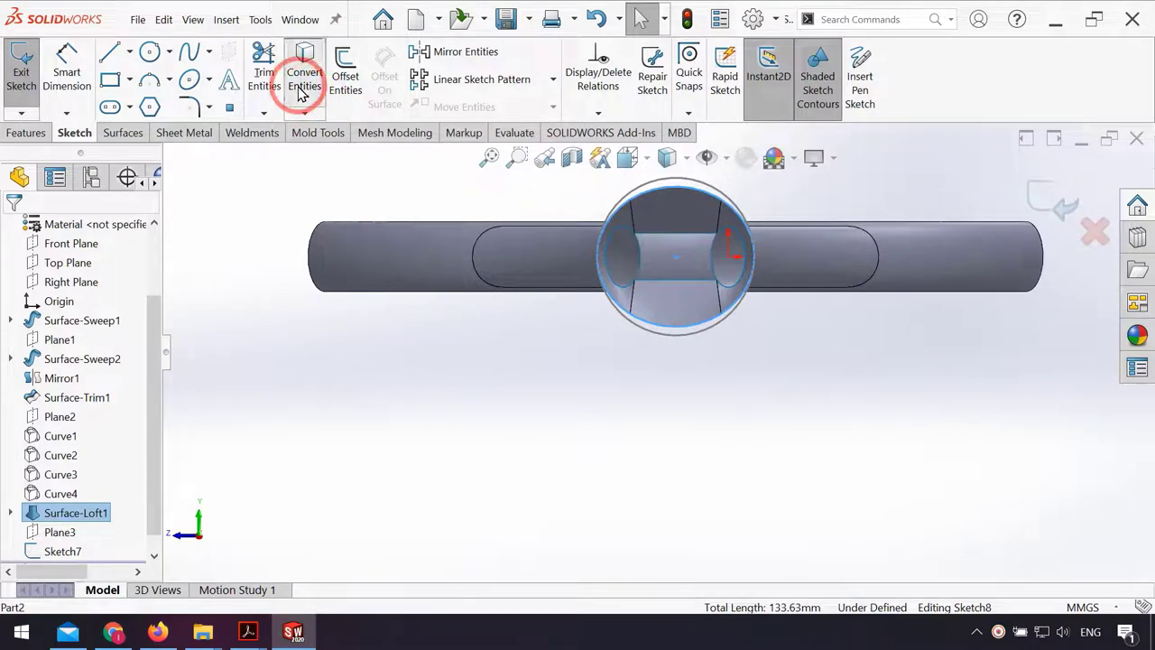
{"action": "key", "text": "ctrl+b"}
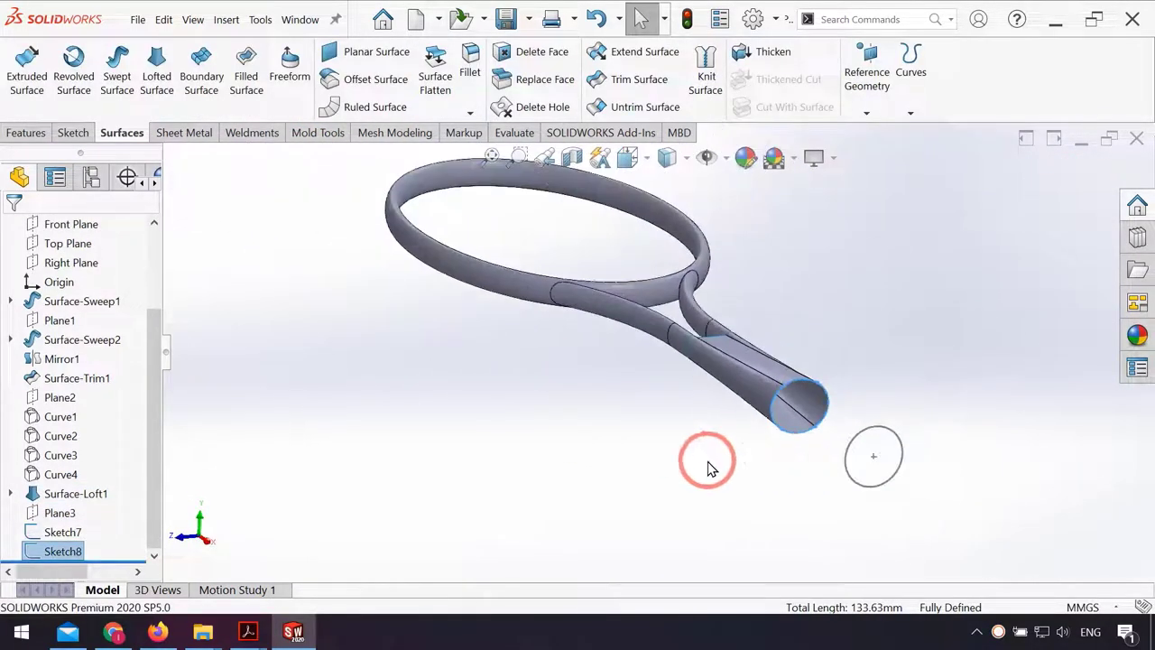
Step: Loft a surface from Sketch8 to the Ø45 mm circle, extending the handle
{"action": "left_click", "coordinate": [156, 72]}
{"action": "left_click", "coordinate": [884, 428]}
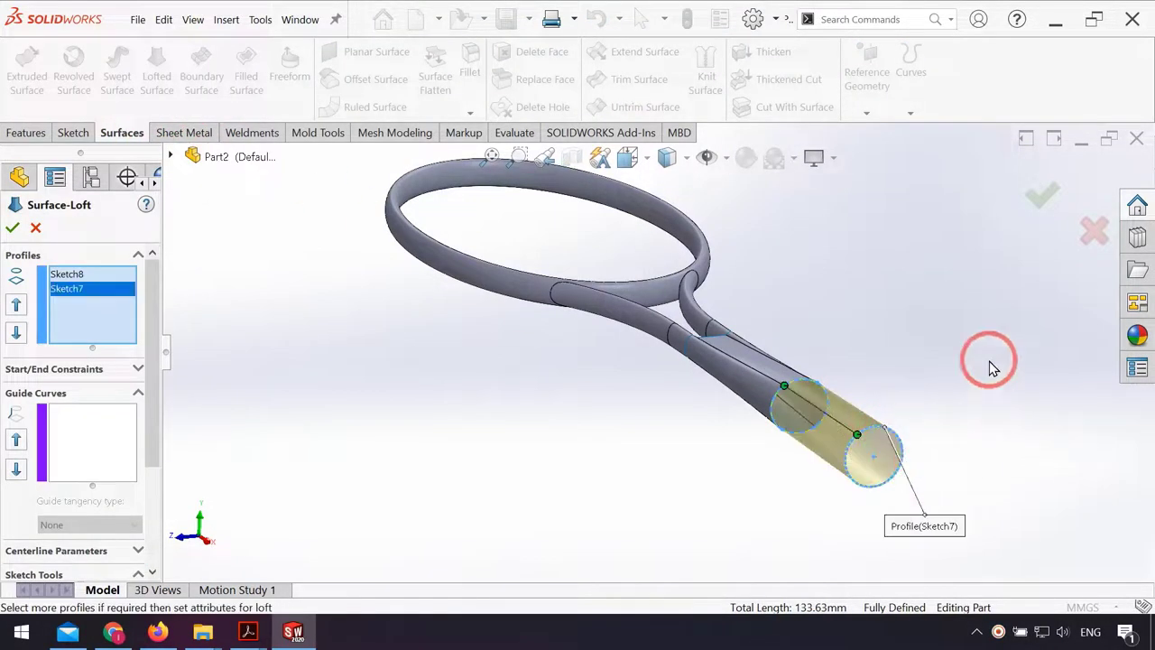
{"action": "left_click", "coordinate": [1046, 197]}
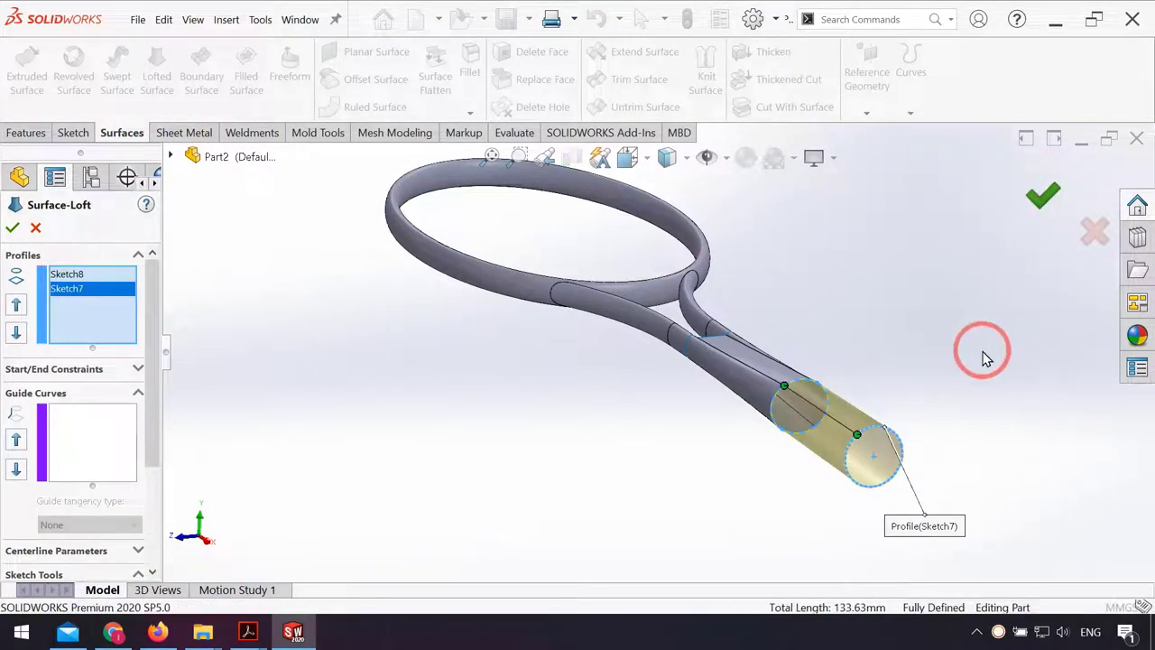
{"action": "scroll", "coordinate": [800, 418], "scroll_direction": "up", "scroll_amount": 3}
{"action": "scroll", "coordinate": [699, 341], "scroll_direction": "down", "scroll_amount": 4}
{"action": "scroll", "coordinate": [749, 397], "scroll_direction": "down", "scroll_amount": 2}
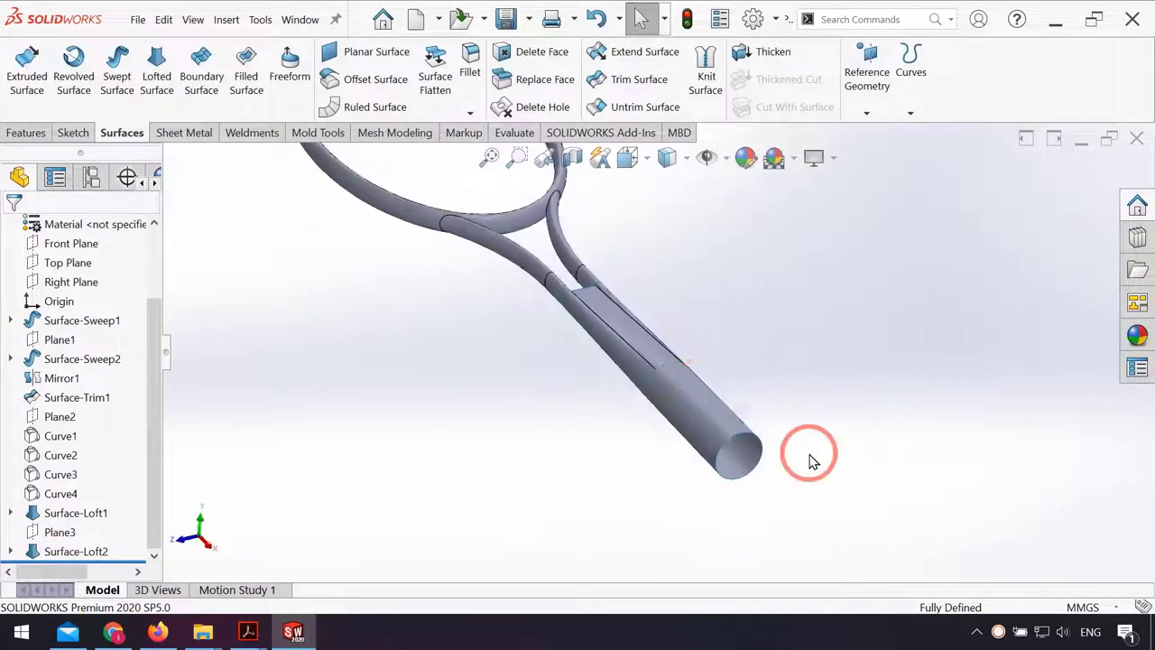
{"action": "scroll", "coordinate": [785, 447], "scroll_direction": "down", "scroll_amount": 2}
{"action": "scroll", "coordinate": [754, 422], "scroll_direction": "down", "scroll_amount": 2}
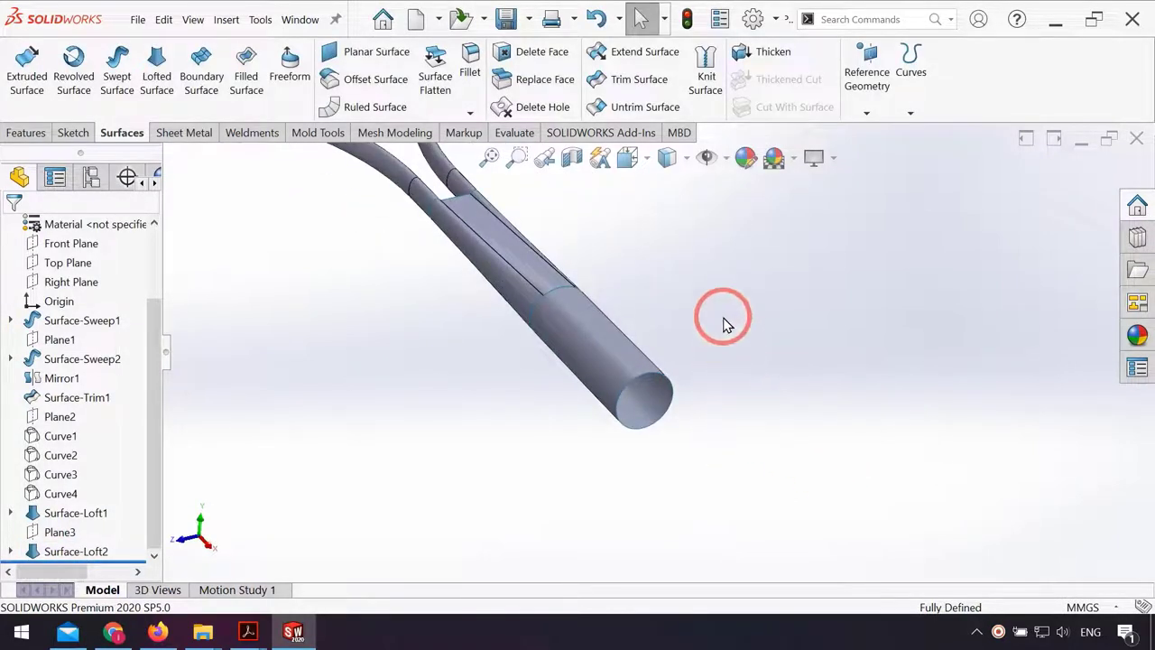
Step: Cap the handle's circular end with a planar surface and view the whole racket
{"action": "left_click", "coordinate": [370, 58]}
{"action": "left_click", "coordinate": [652, 380]}
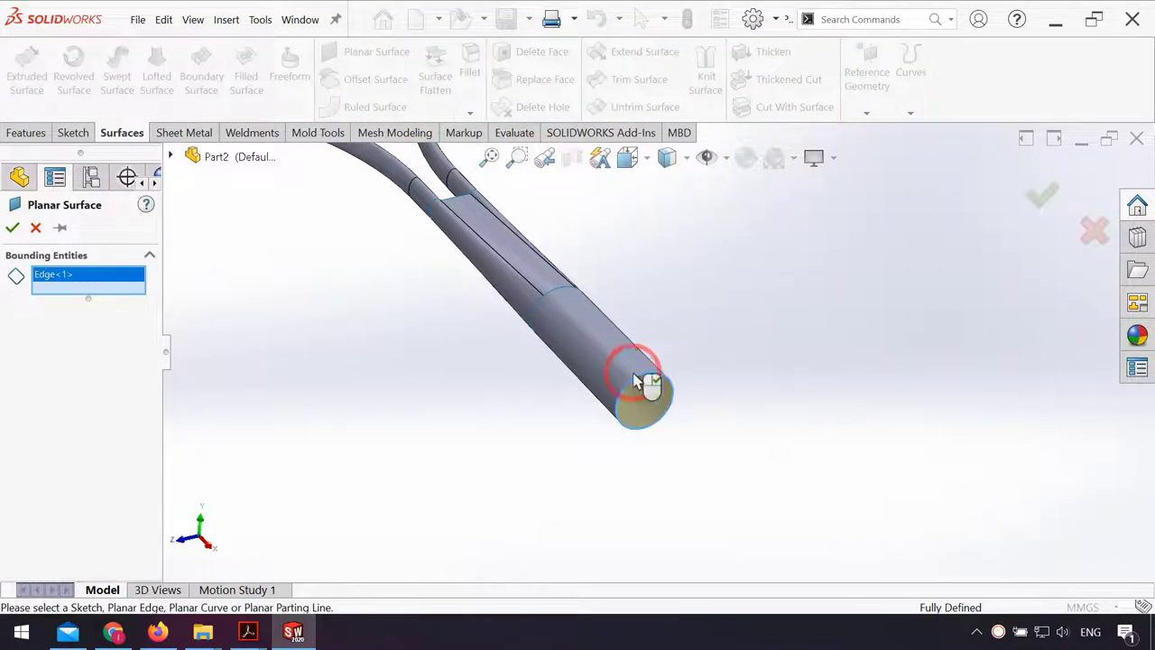
{"action": "left_click", "coordinate": [14, 228]}
{"action": "left_click", "coordinate": [289, 366]}
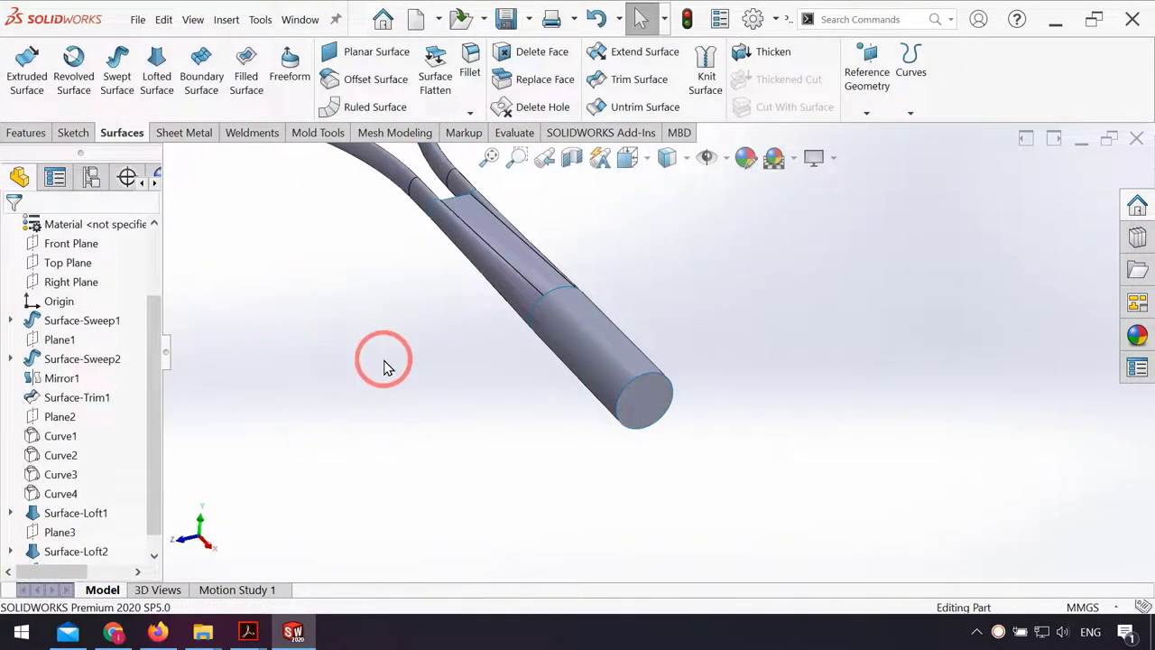
{"action": "mouse_move", "coordinate": [384, 366]}
{"action": "middle_mouse_down"}
{"action": "mouse_move", "coordinate": [529, 356]}
{"action": "mouse_move", "coordinate": [601, 382]}
{"action": "mouse_move", "coordinate": [590, 413]}
{"action": "mouse_move", "coordinate": [550, 374]}
{"action": "mouse_move", "coordinate": [547, 335]}
{"action": "middle_mouse_up"}
{"action": "middle_click_drag", "start_coordinate": [601, 258], "coordinate": [641, 242]}
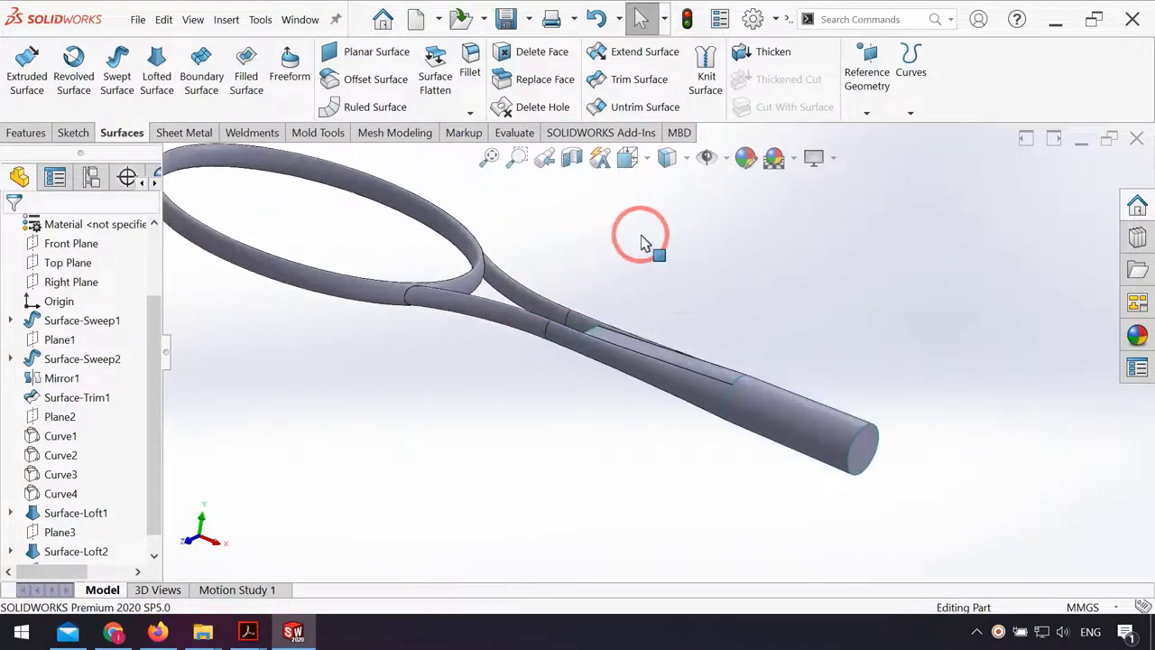
Step: Knit the end cap, handle loft, throat loft and head surfaces together
{"action": "left_click", "coordinate": [705, 77]}
{"action": "left_click", "coordinate": [865, 463]}
{"action": "left_click", "coordinate": [771, 426]}
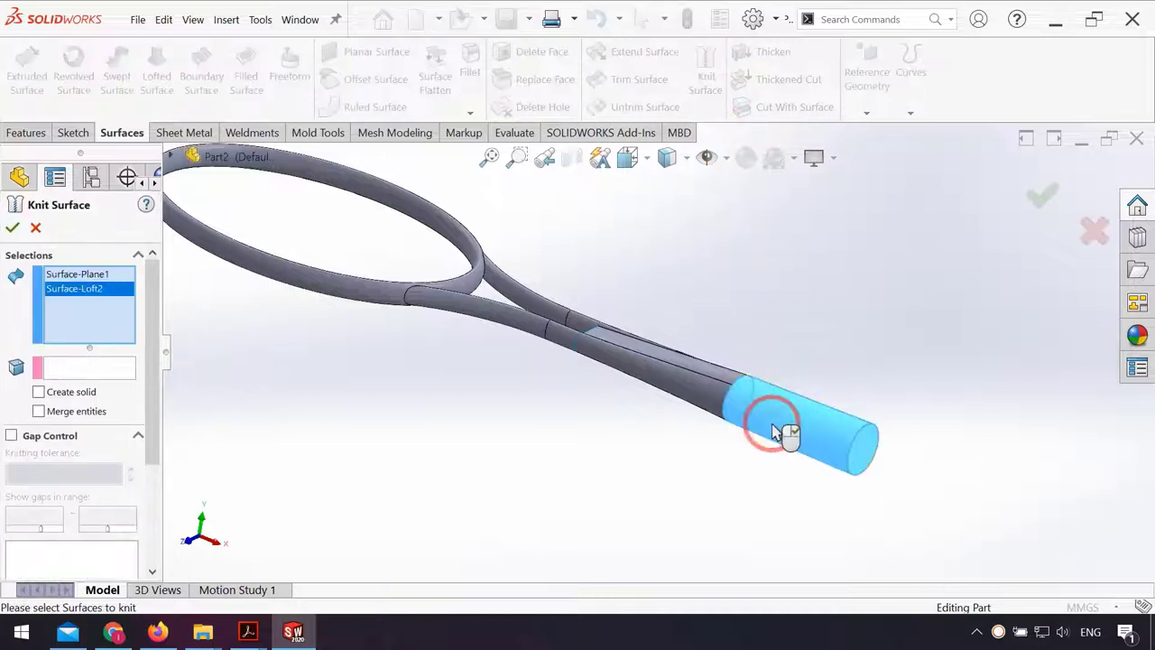
{"action": "left_click", "coordinate": [658, 387]}
{"action": "left_click", "coordinate": [547, 328]}
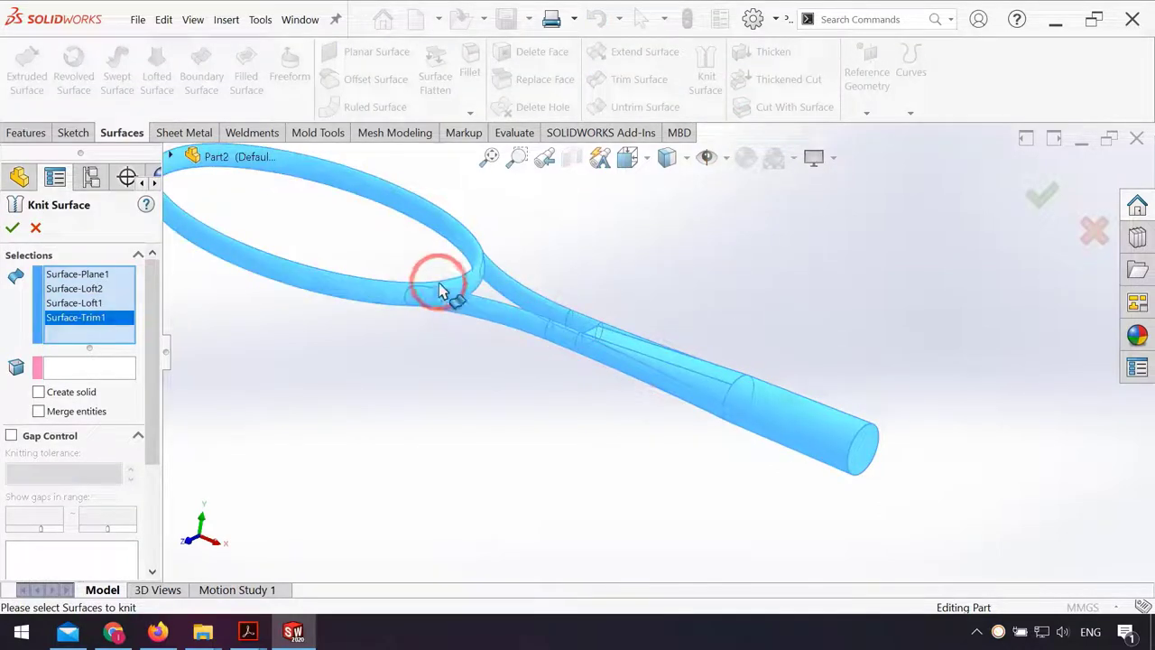
{"action": "left_click", "coordinate": [12, 228]}
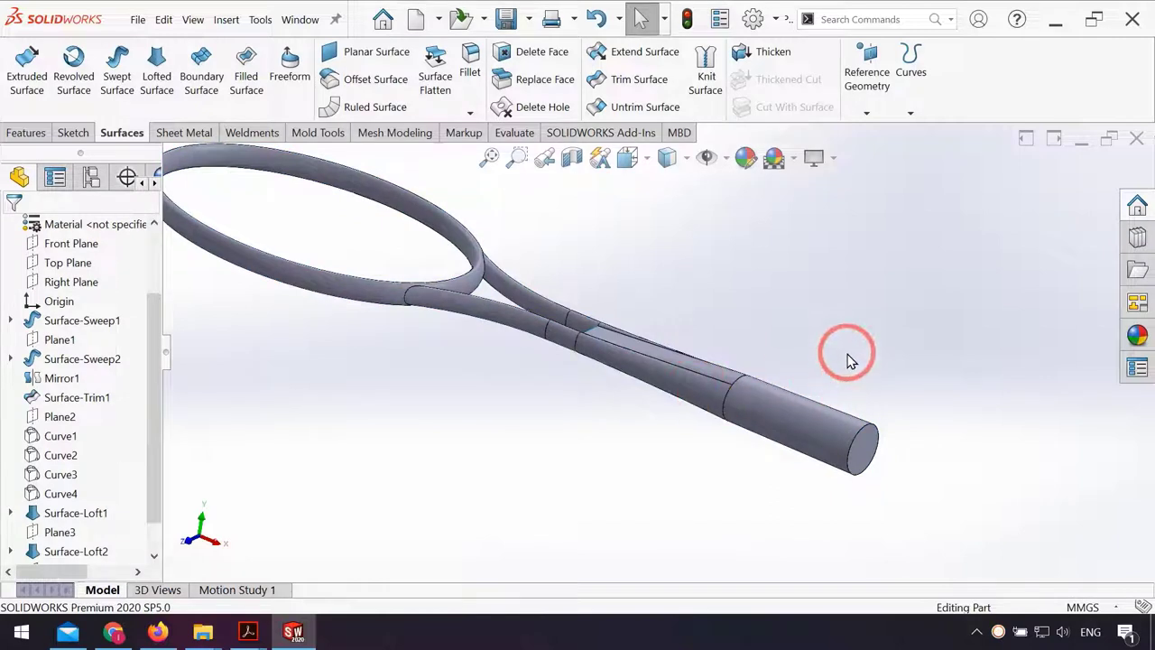
Step: Fillet the grip's capped end edge with a 10 mm radius
{"action": "left_click", "coordinate": [451, 88]}
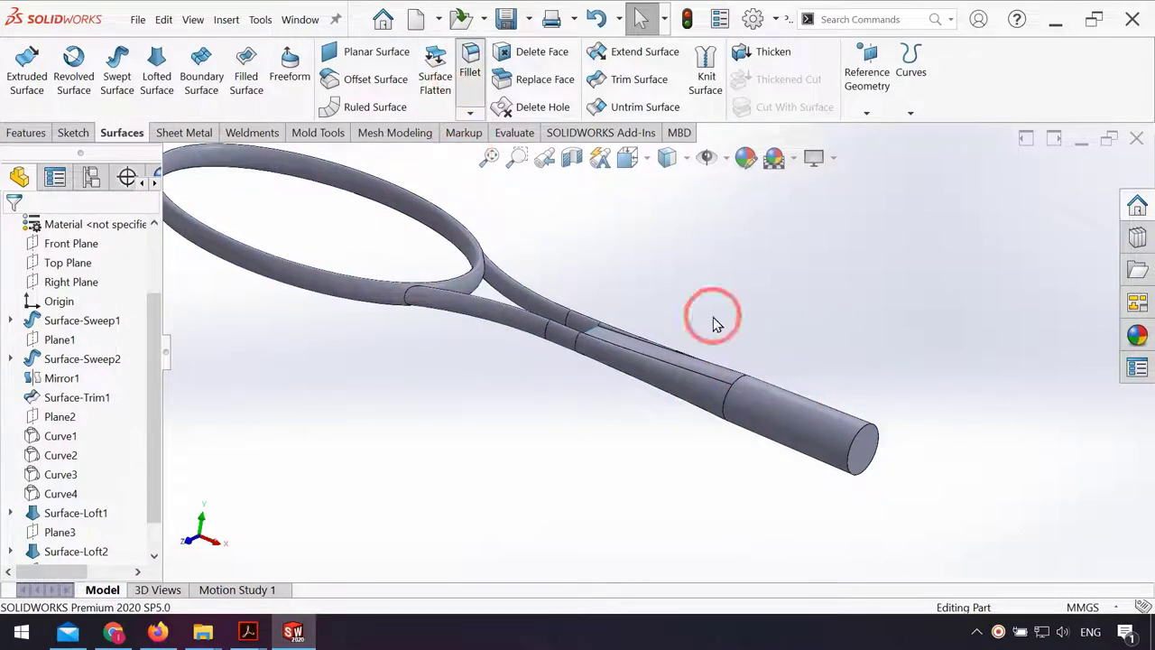
{"action": "left_click", "coordinate": [867, 426]}
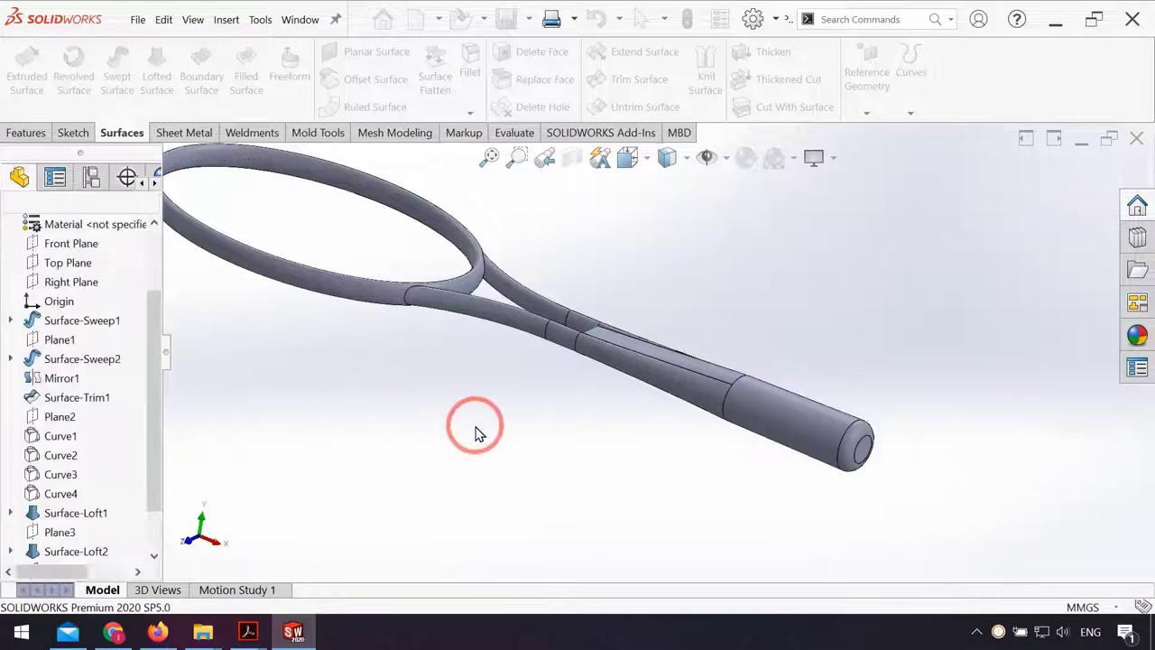
{"action": "scroll", "coordinate": [731, 438], "scroll_direction": "up", "scroll_amount": 3}
{"action": "mouse_move", "coordinate": [743, 443]}
{"action": "middle_mouse_down"}
{"action": "mouse_move", "coordinate": [510, 354]}
{"action": "mouse_move", "coordinate": [497, 387]}
{"action": "middle_mouse_up"}
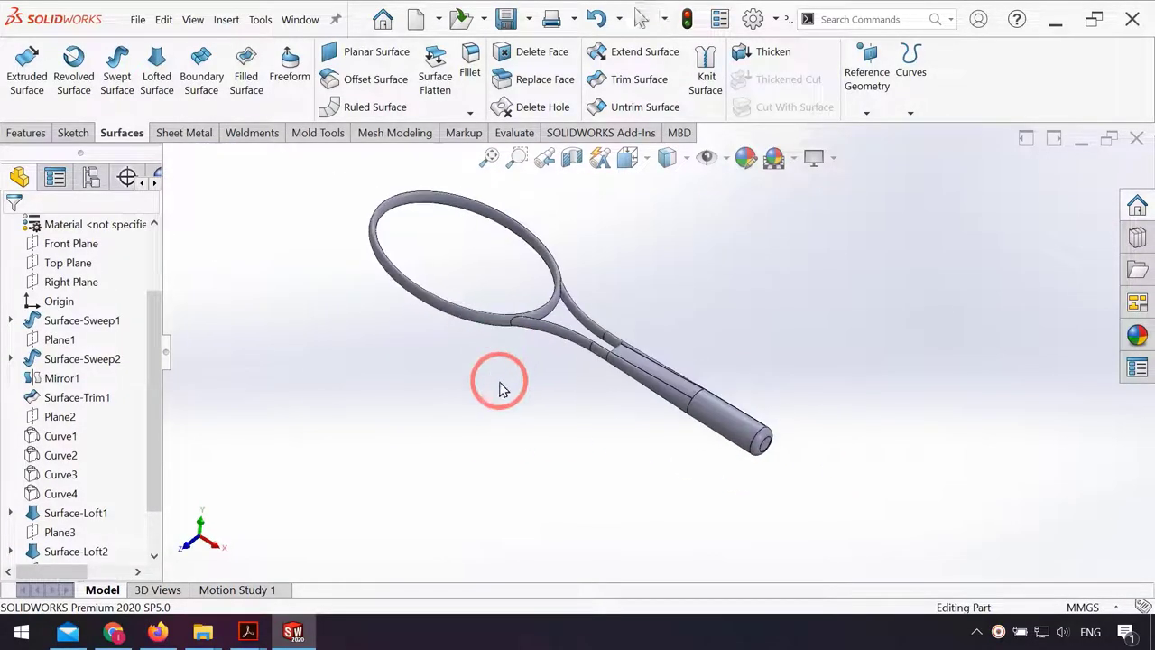
Step: Start a sketch on the Front Plane and draw a circle centred at the origin
{"action": "left_click", "coordinate": [64, 247]}
{"action": "left_click", "coordinate": [65, 247]}
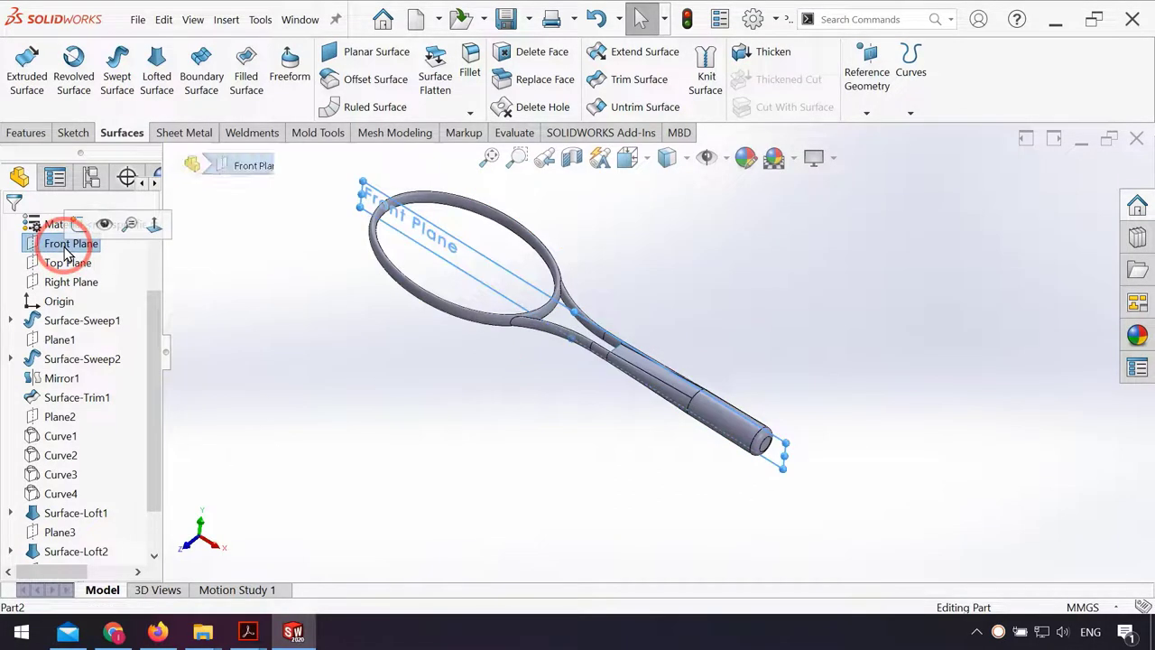
{"action": "left_click", "coordinate": [75, 230]}
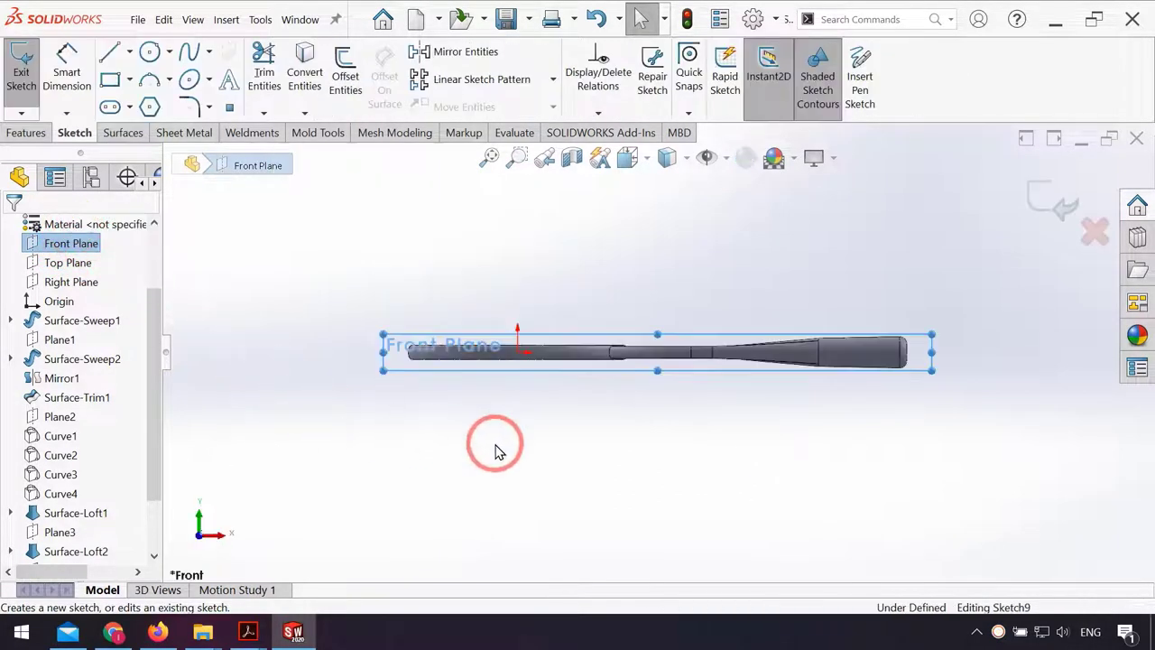
{"action": "scroll", "coordinate": [475, 384], "scroll_direction": "down", "scroll_amount": 2}
{"action": "scroll", "coordinate": [471, 322], "scroll_direction": "down", "scroll_amount": 5}
{"action": "scroll", "coordinate": [939, 311], "scroll_direction": "up", "scroll_amount": 3}
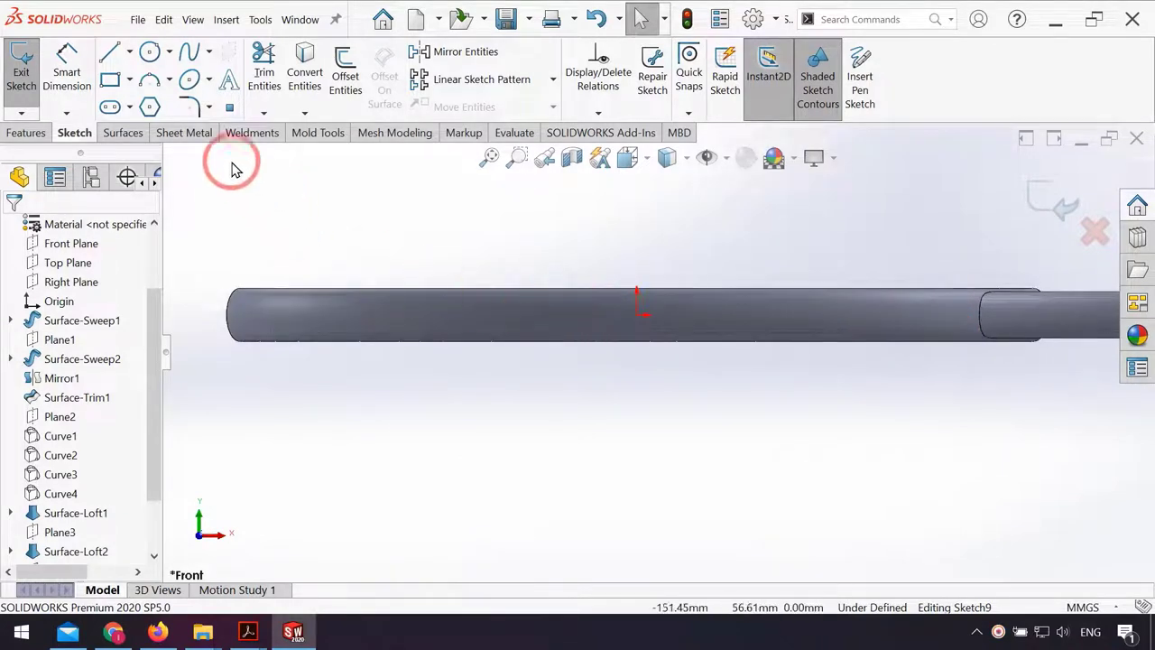
{"action": "left_click", "coordinate": [150, 52]}
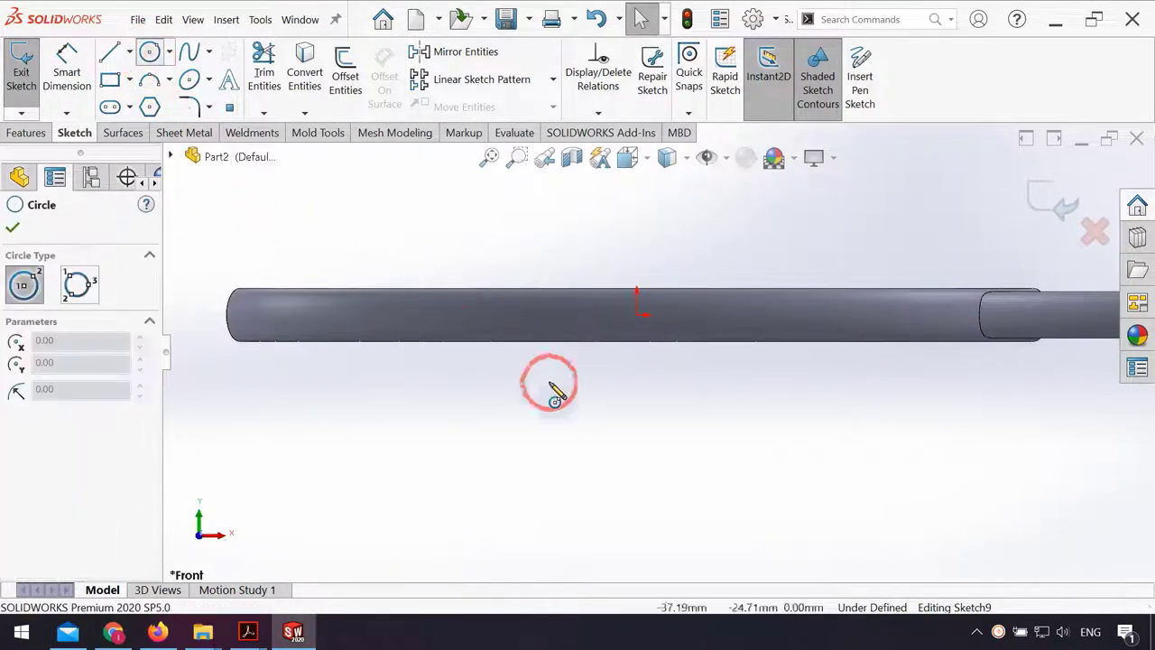
{"action": "left_click", "coordinate": [637, 316]}
{"action": "left_click", "coordinate": [643, 336]}
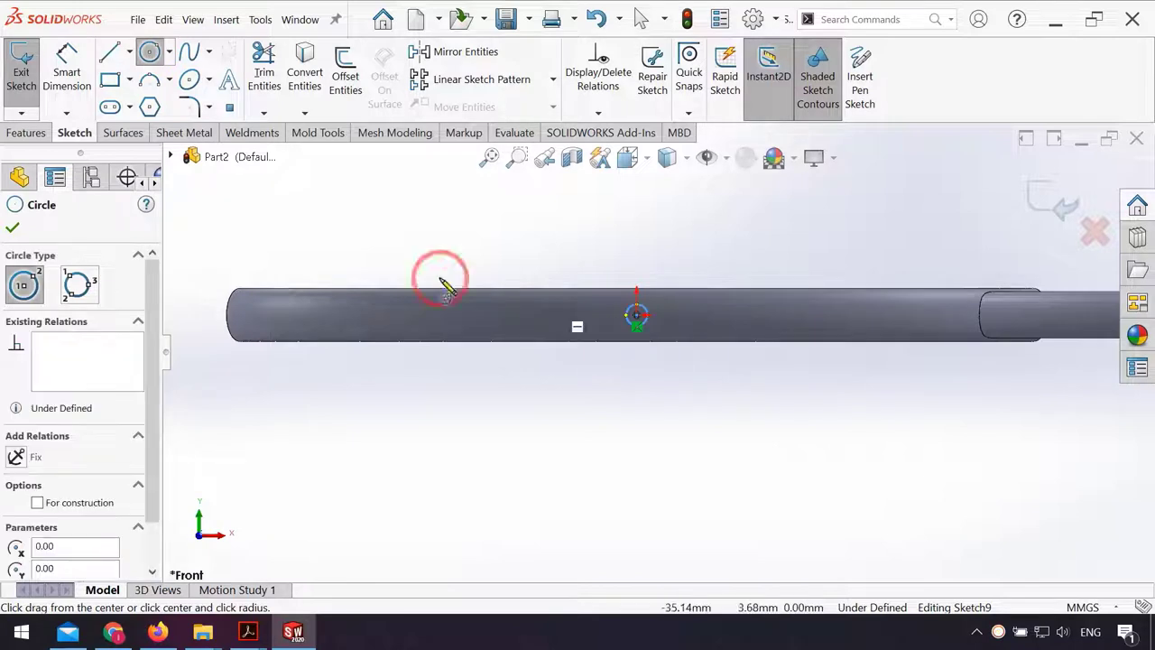
Step: Dimension the circle's diameter to 3 mm
{"action": "left_click", "coordinate": [67, 63]}
{"action": "scroll", "coordinate": [643, 327], "scroll_direction": "down", "scroll_amount": 3}
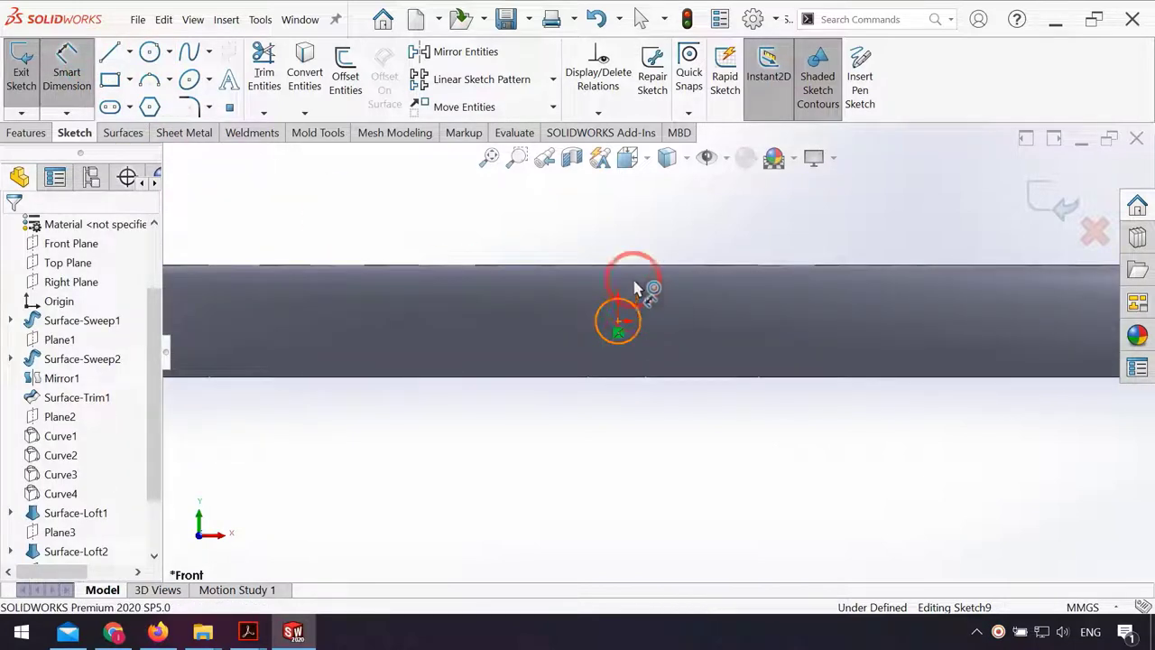
{"action": "left_click", "coordinate": [634, 288]}
{"action": "left_click", "coordinate": [632, 227]}
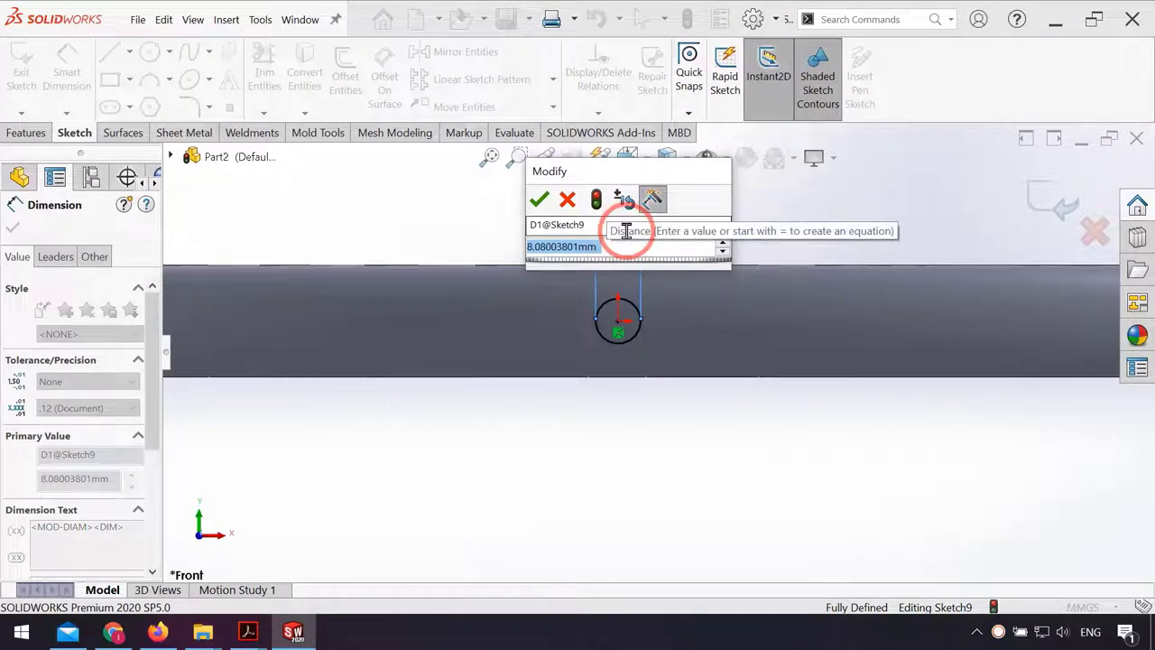
{"action": "type", "text": "3"}
{"action": "key", "text": "Return"}
{"action": "scroll", "coordinate": [600, 271], "scroll_direction": "down", "scroll_amount": 2}
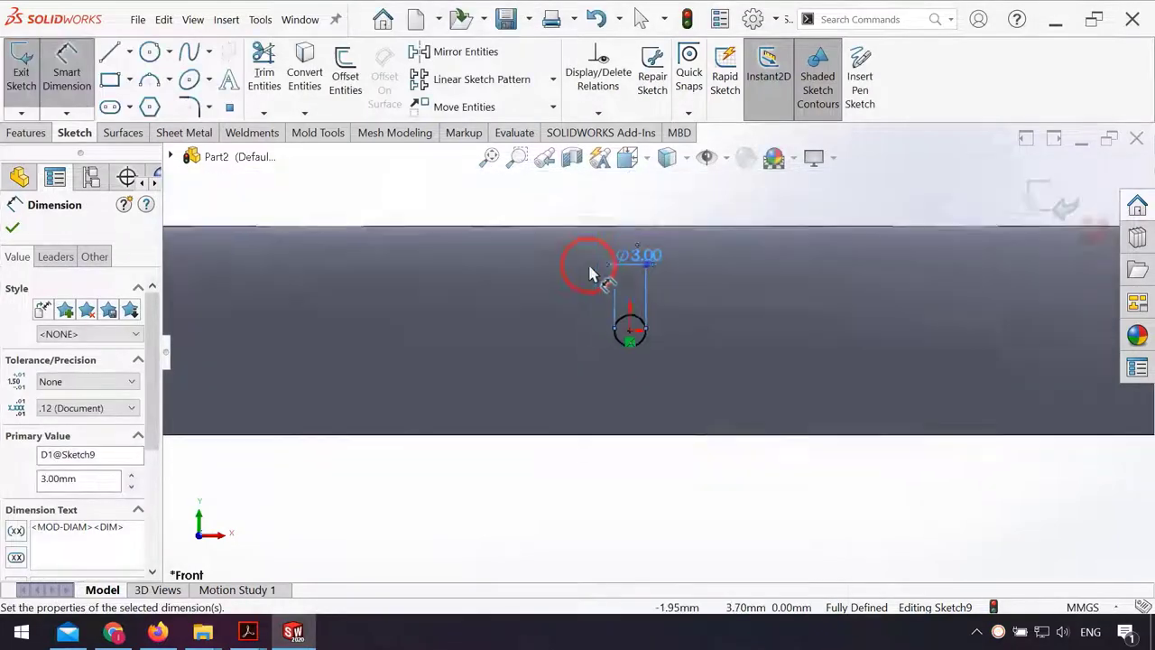
{"action": "scroll", "coordinate": [595, 307], "scroll_direction": "up", "scroll_amount": 2}
{"action": "scroll", "coordinate": [600, 333], "scroll_direction": "up", "scroll_amount": 2}
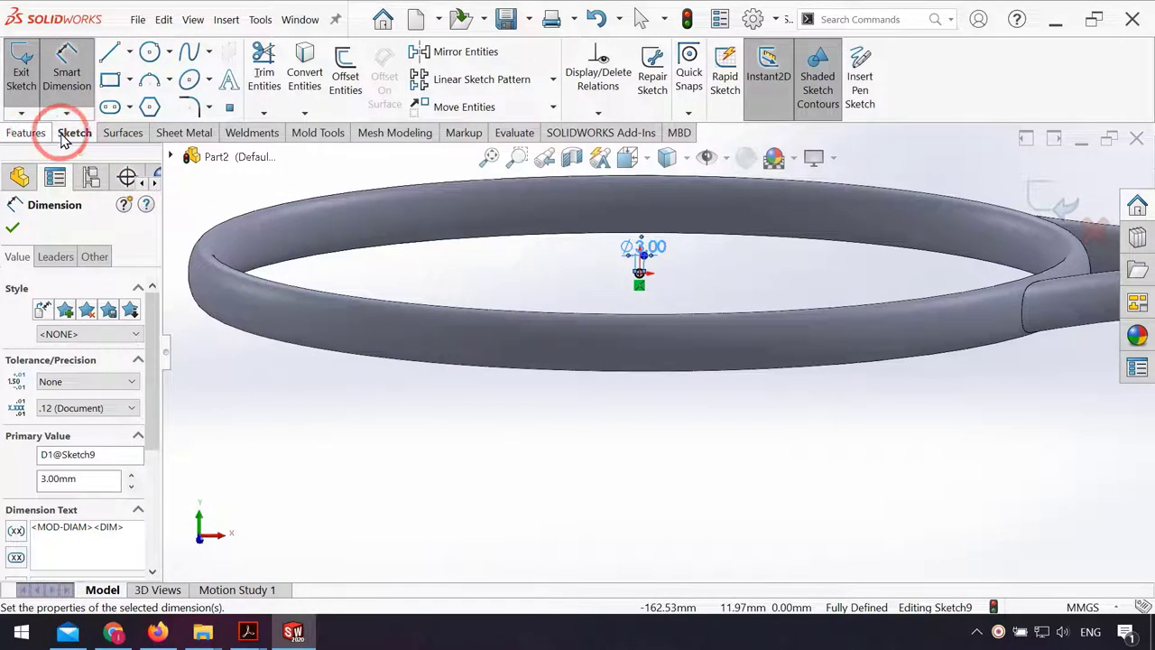
{"action": "left_click", "coordinate": [108, 141]}
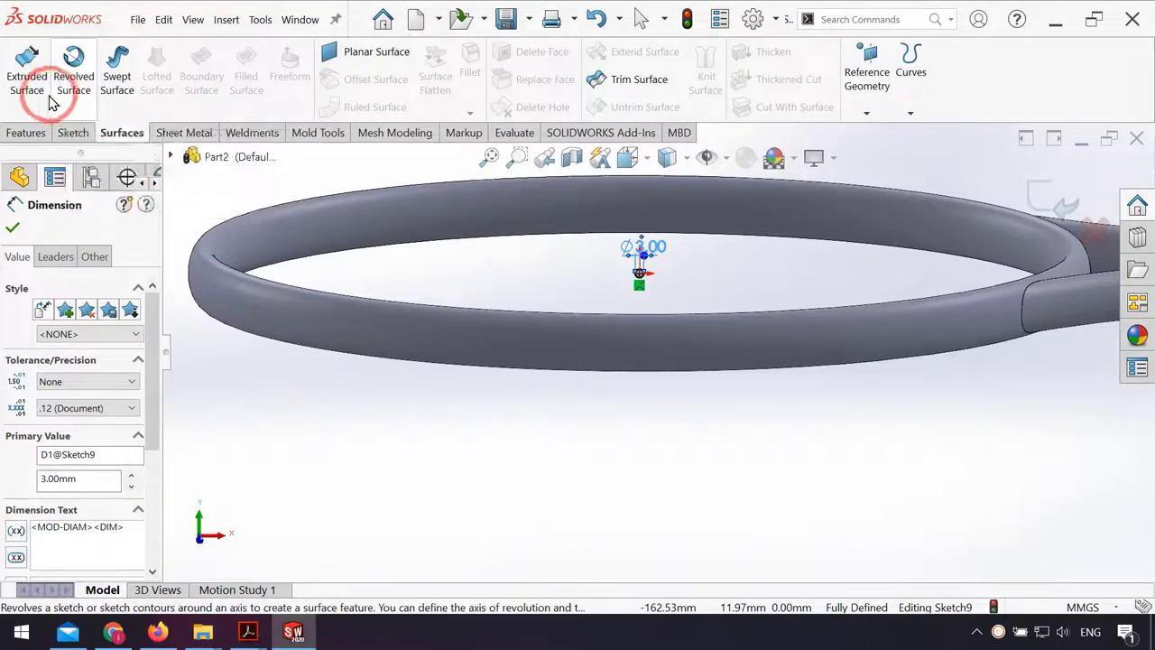
Step: Surface-extrude the Ø3 mm circle Mid Plane to 361 mm as the first string
{"action": "left_click", "coordinate": [27, 72]}
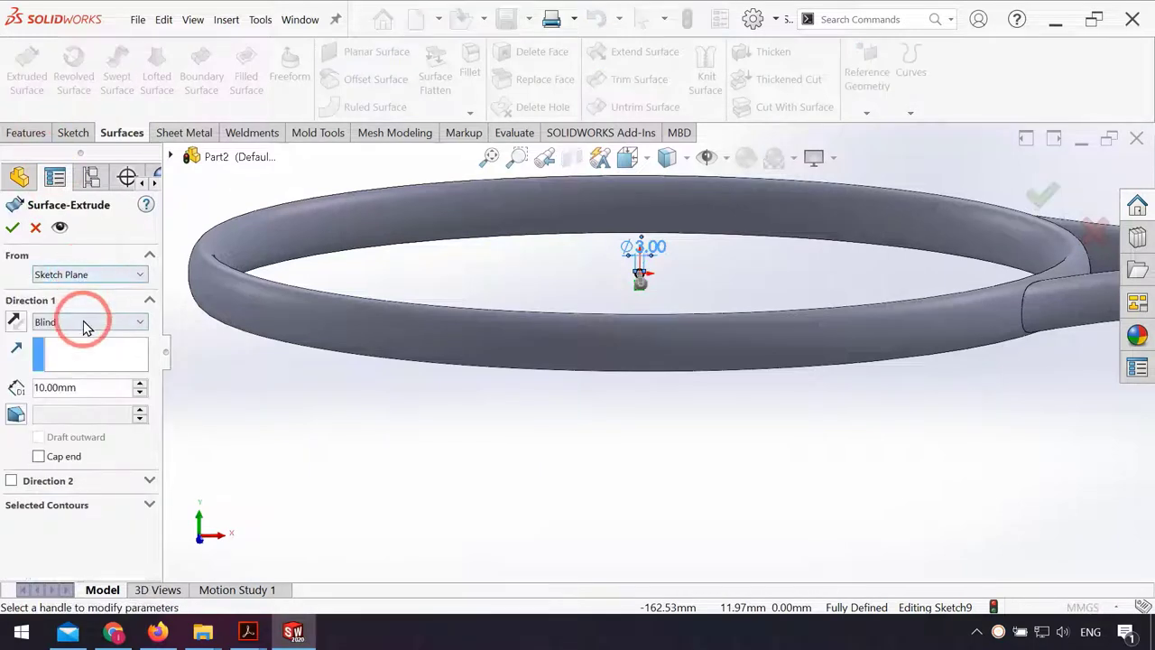
{"action": "left_click", "coordinate": [83, 322]}
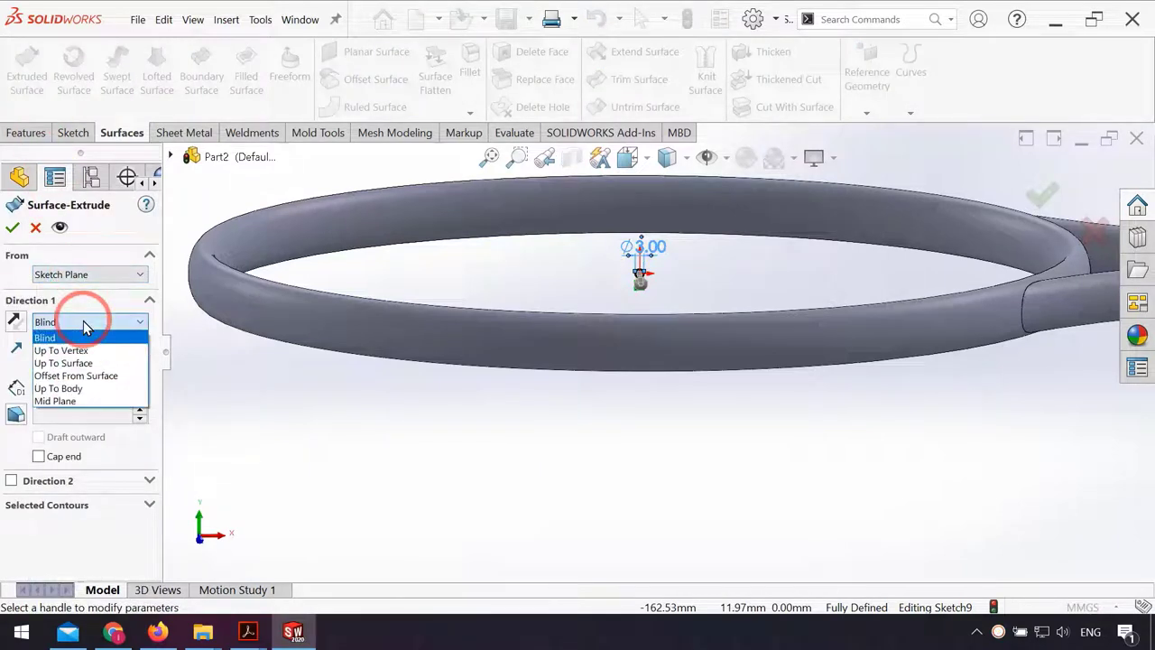
{"action": "left_click", "coordinate": [60, 400]}
{"action": "mouse_move", "coordinate": [644, 296]}
{"action": "left_mouse_down"}
{"action": "mouse_move", "coordinate": [645, 278]}
{"action": "mouse_move", "coordinate": [623, 377]}
{"action": "left_mouse_up"}
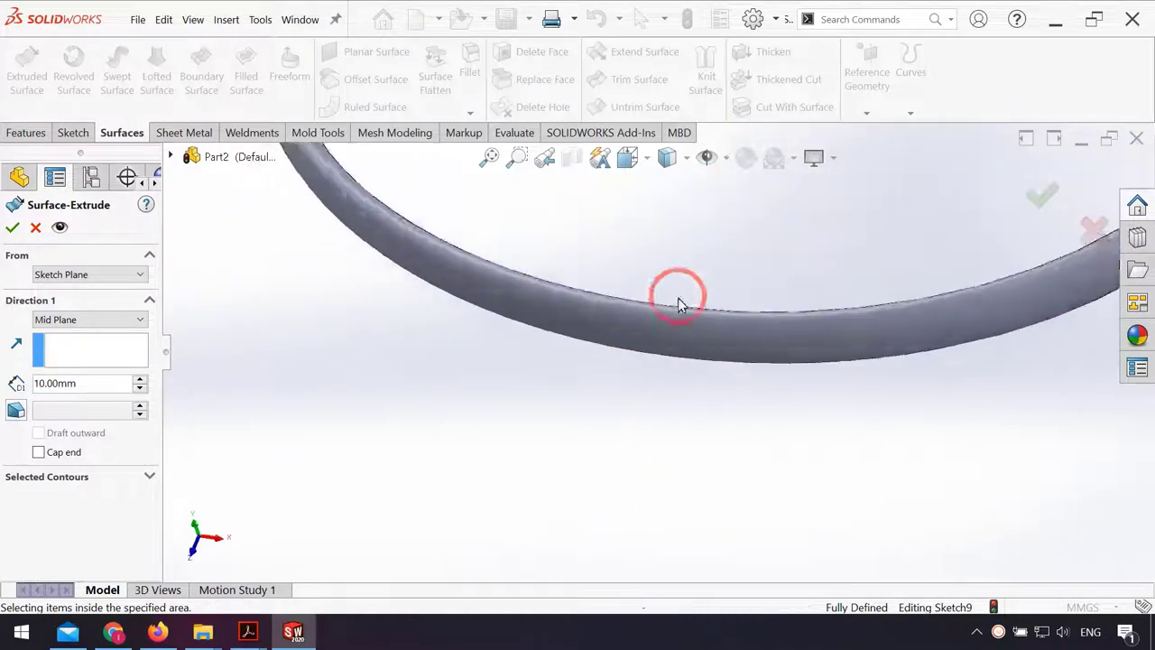
{"action": "scroll", "coordinate": [678, 296], "scroll_direction": "up", "scroll_amount": 5}
{"action": "left_click_drag", "start_coordinate": [689, 275], "coordinate": [619, 434]}
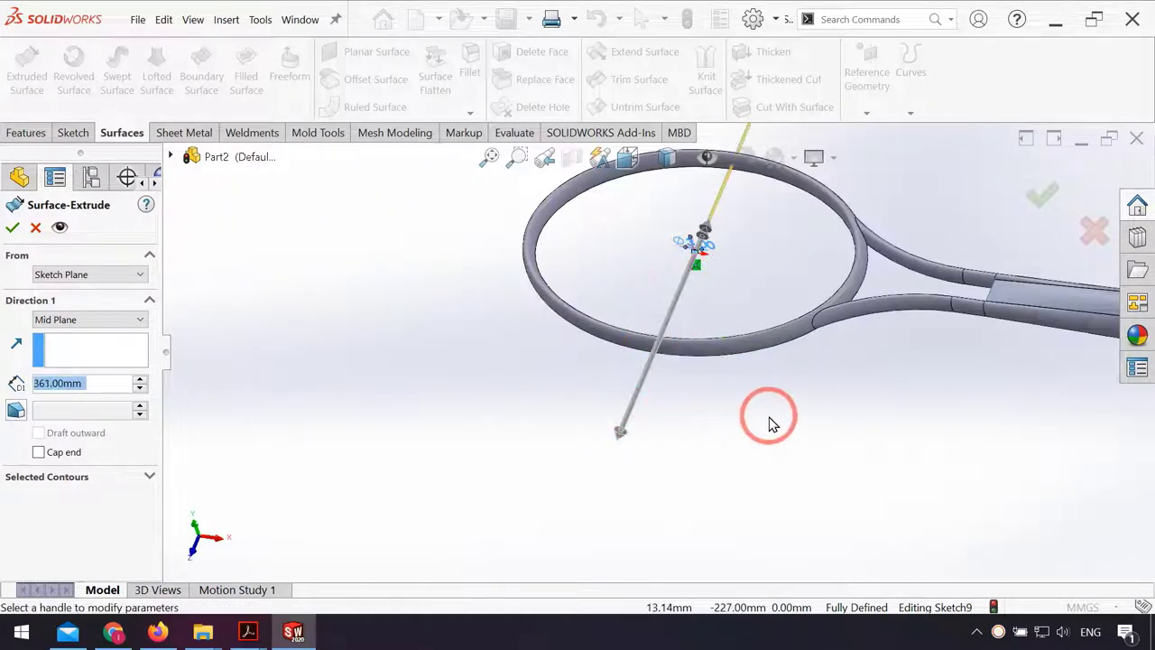
{"action": "scroll", "coordinate": [722, 297], "scroll_direction": "up", "scroll_amount": 2}
{"action": "scroll", "coordinate": [702, 304], "scroll_direction": "down", "scroll_amount": 5}
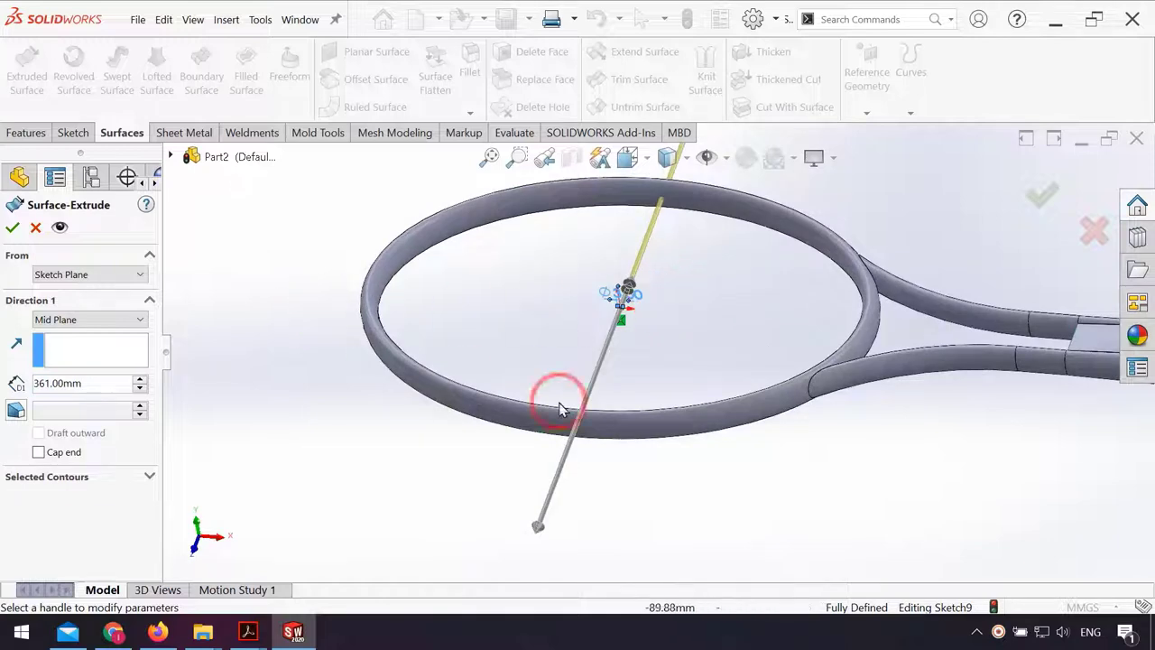
{"action": "mouse_move", "coordinate": [560, 406]}
{"action": "middle_mouse_down"}
{"action": "mouse_move", "coordinate": [779, 413]}
{"action": "mouse_move", "coordinate": [428, 357]}
{"action": "middle_mouse_up"}
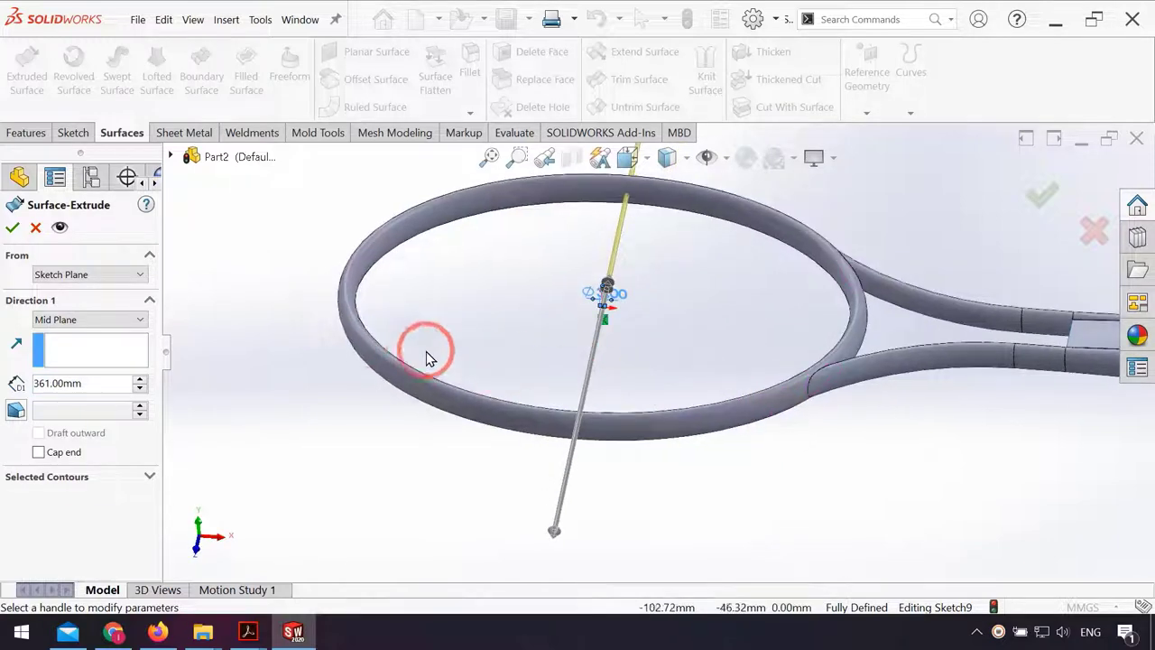
{"action": "left_click", "coordinate": [14, 229]}
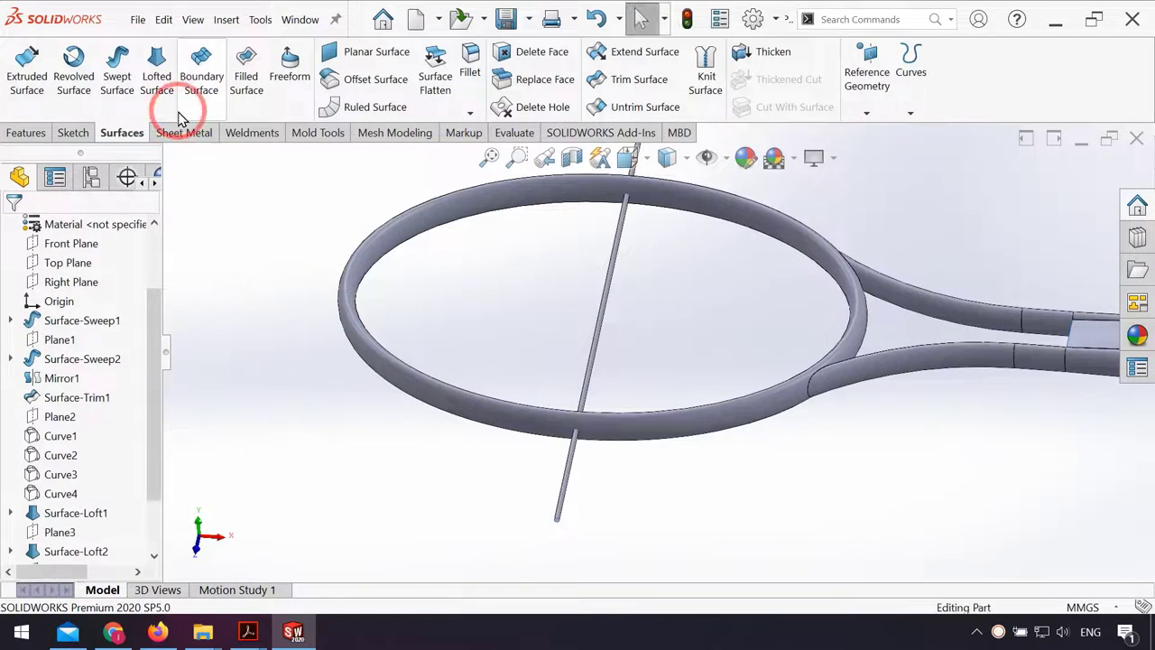
Step: Start a Linear Pattern along the Right Plane with the extruded string as the body
{"action": "scroll", "coordinate": [676, 379], "scroll_direction": "up", "scroll_amount": 2}
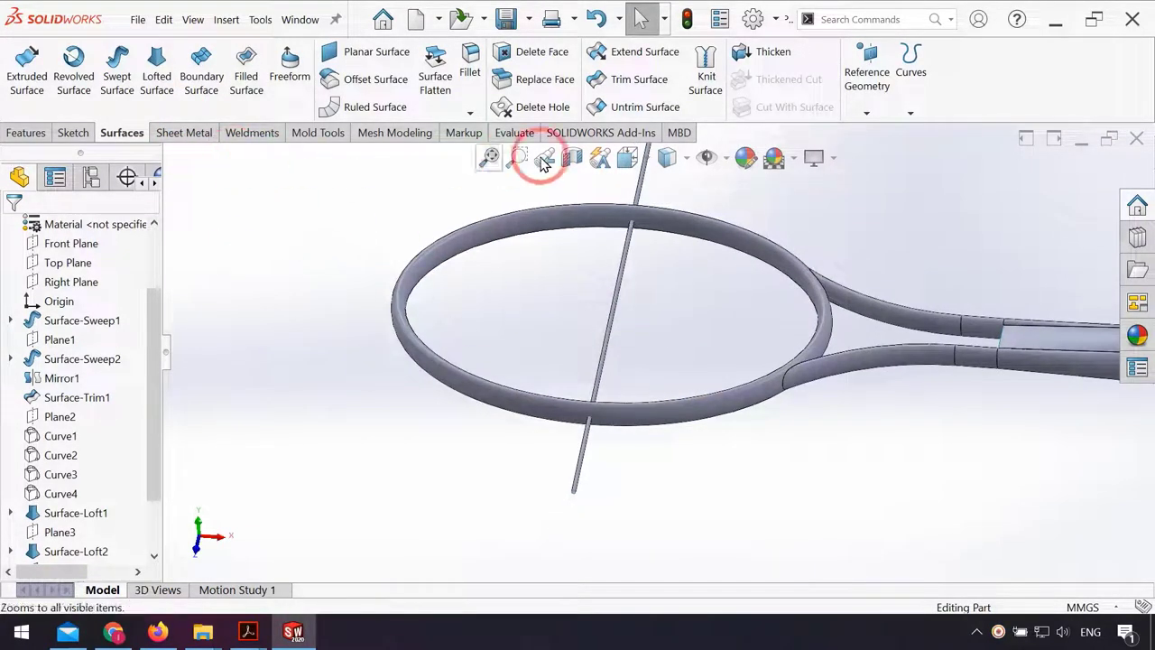
{"action": "left_click", "coordinate": [25, 136]}
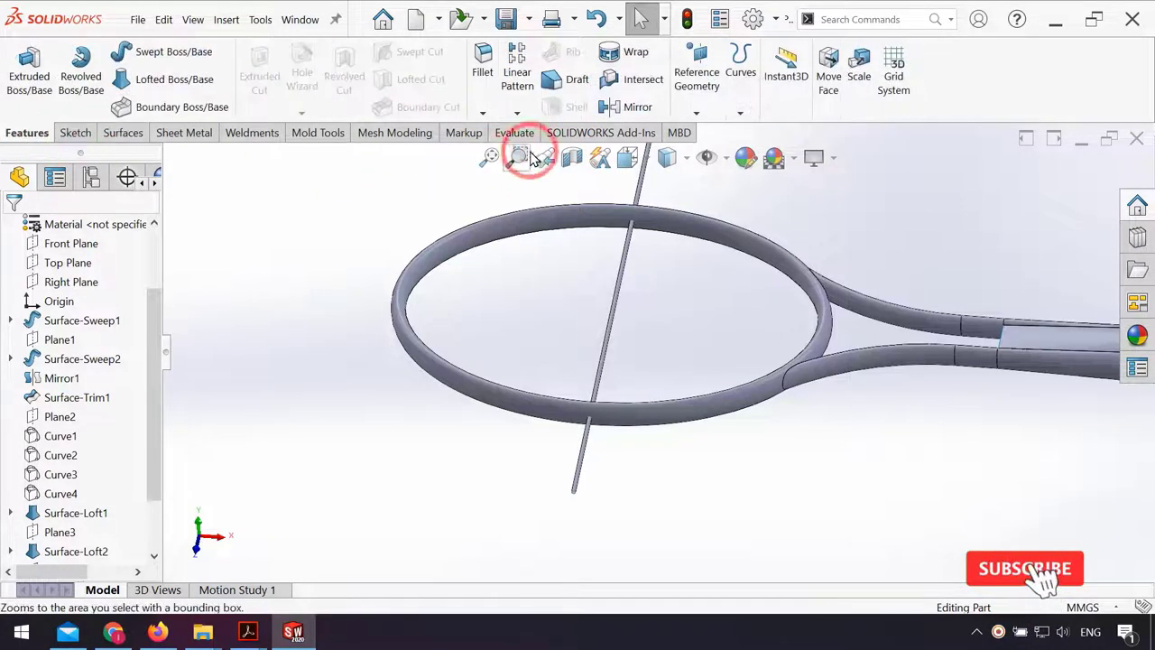
{"action": "left_click", "coordinate": [515, 80]}
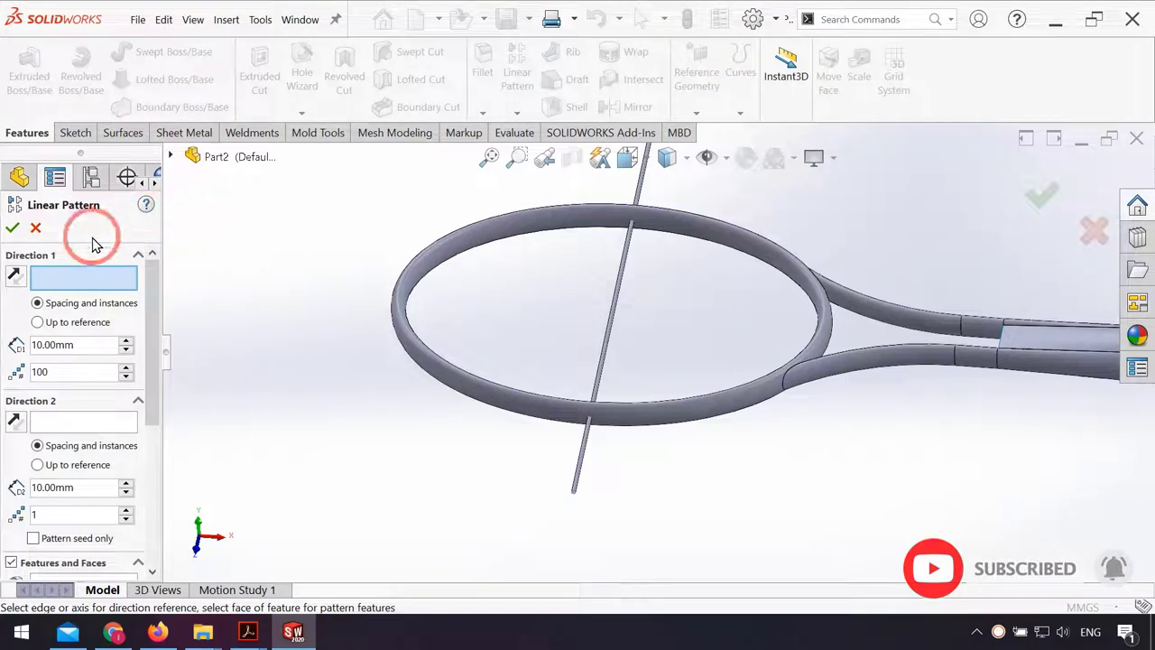
{"action": "left_click", "coordinate": [171, 158]}
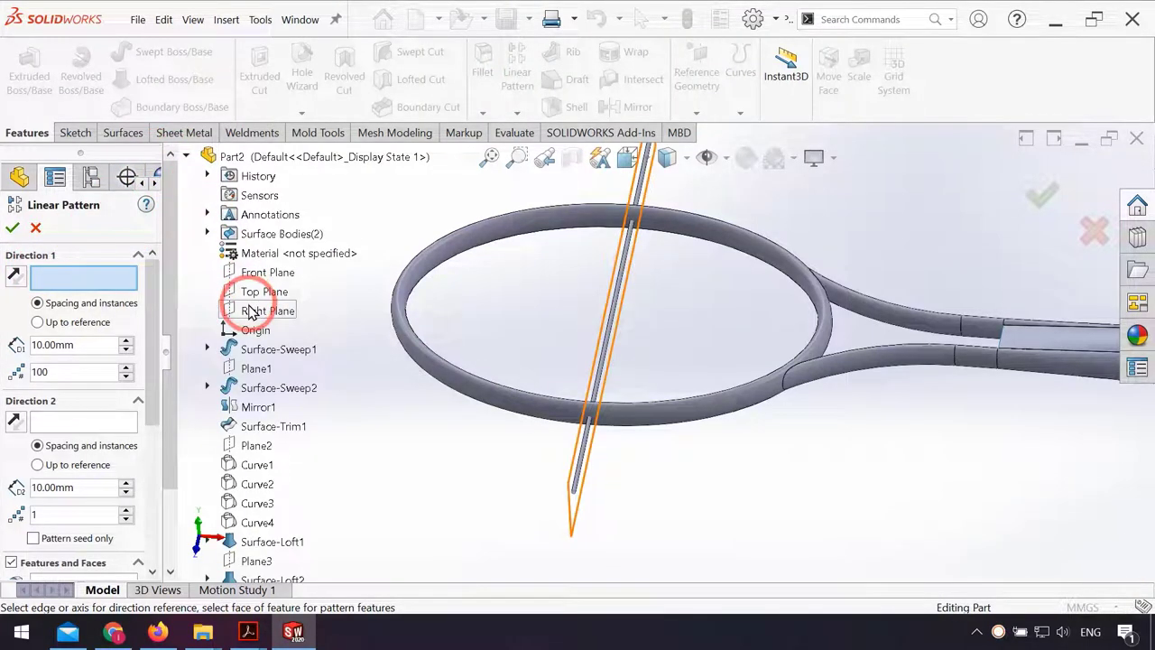
{"action": "left_click", "coordinate": [253, 312]}
{"action": "left_click_drag", "start_coordinate": [163, 413], "coordinate": [141, 503]}
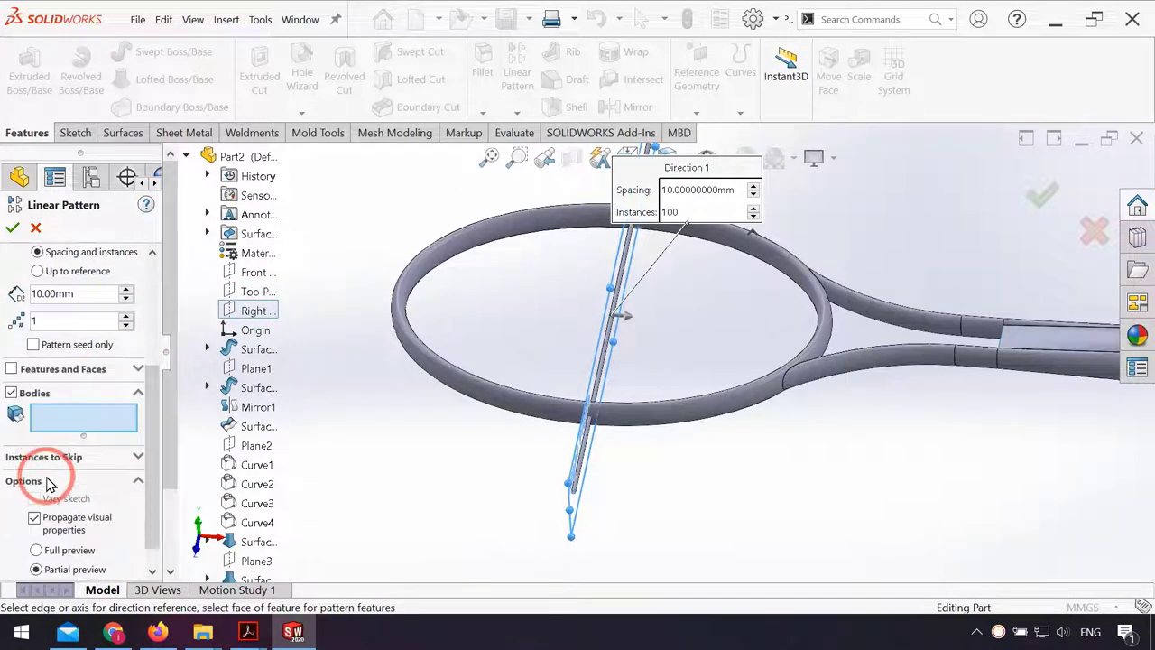
{"action": "left_click", "coordinate": [602, 390]}
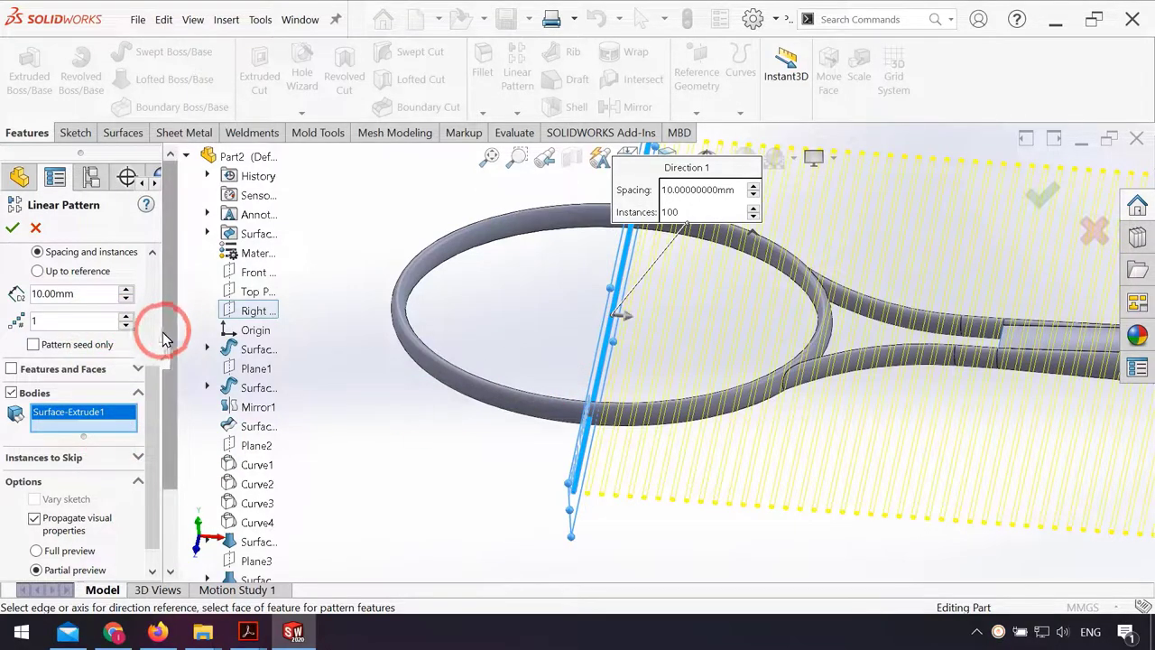
Step: Set the pattern to 15 instances at 10 mm spacing and confirm
{"action": "scroll", "coordinate": [153, 379], "scroll_direction": "up", "scroll_amount": 1}
{"action": "left_click_drag", "start_coordinate": [153, 379], "coordinate": [155, 276]}
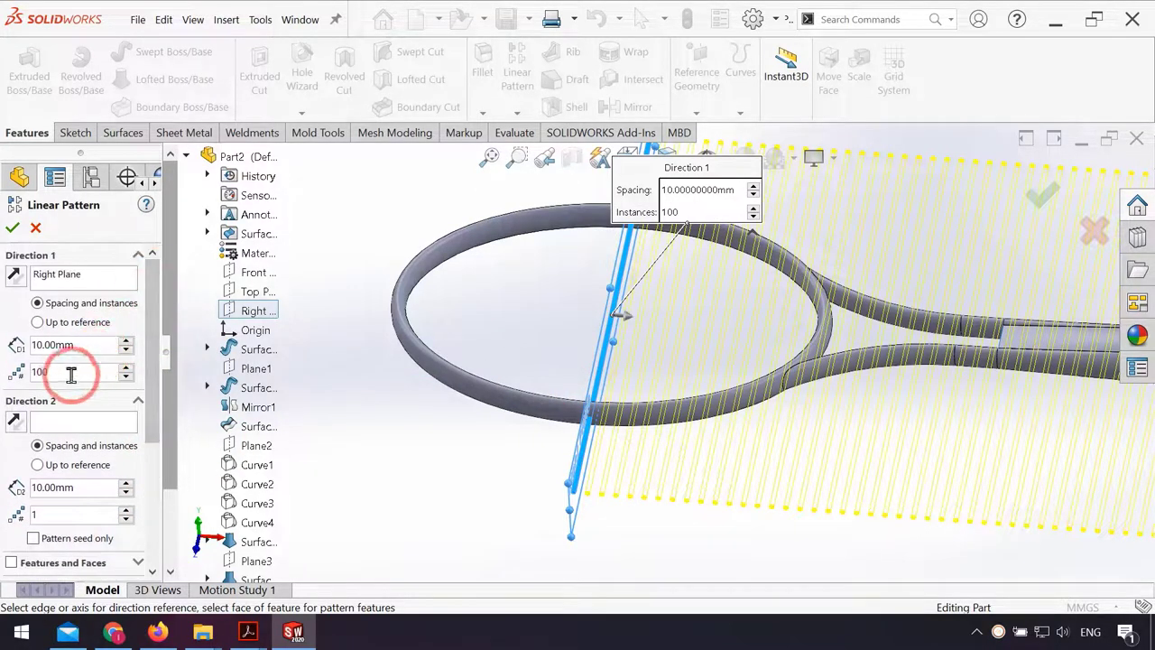
{"action": "type", "text": "10"}
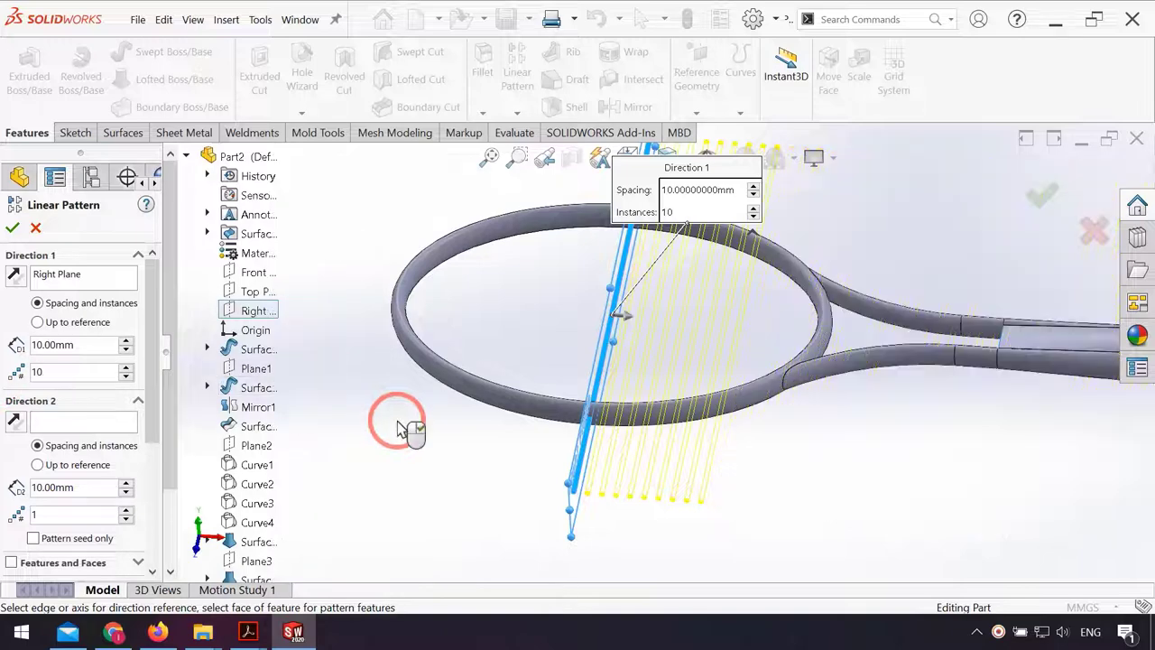
{"action": "left_click_drag", "start_coordinate": [72, 371], "coordinate": [7, 384]}
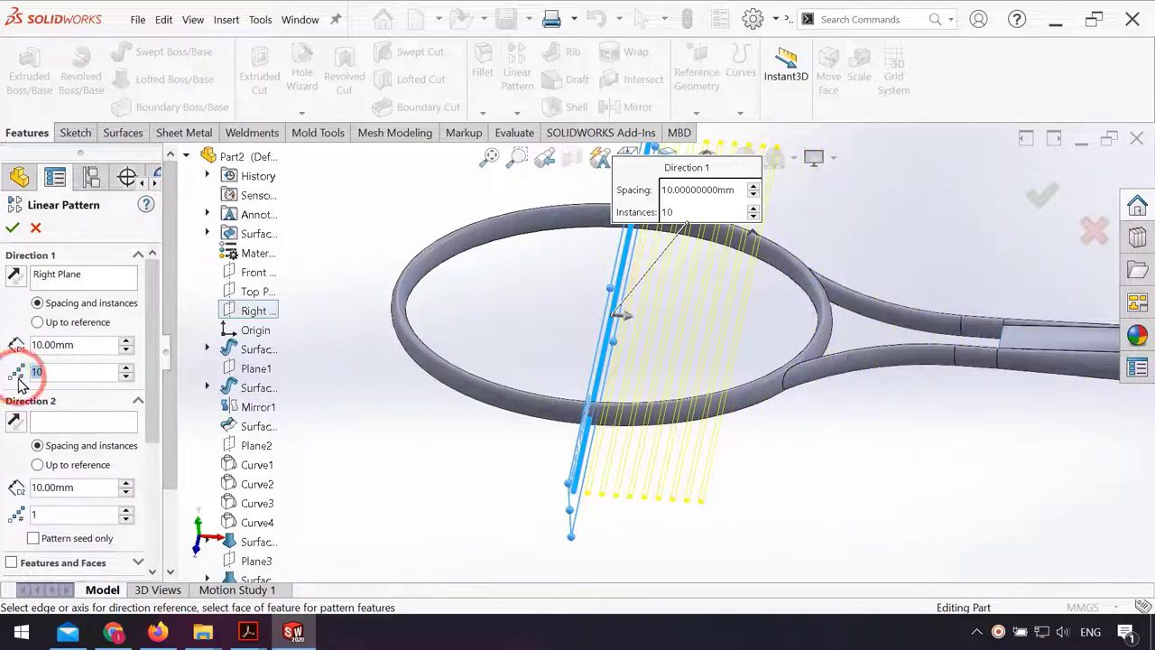
{"action": "type", "text": "15"}
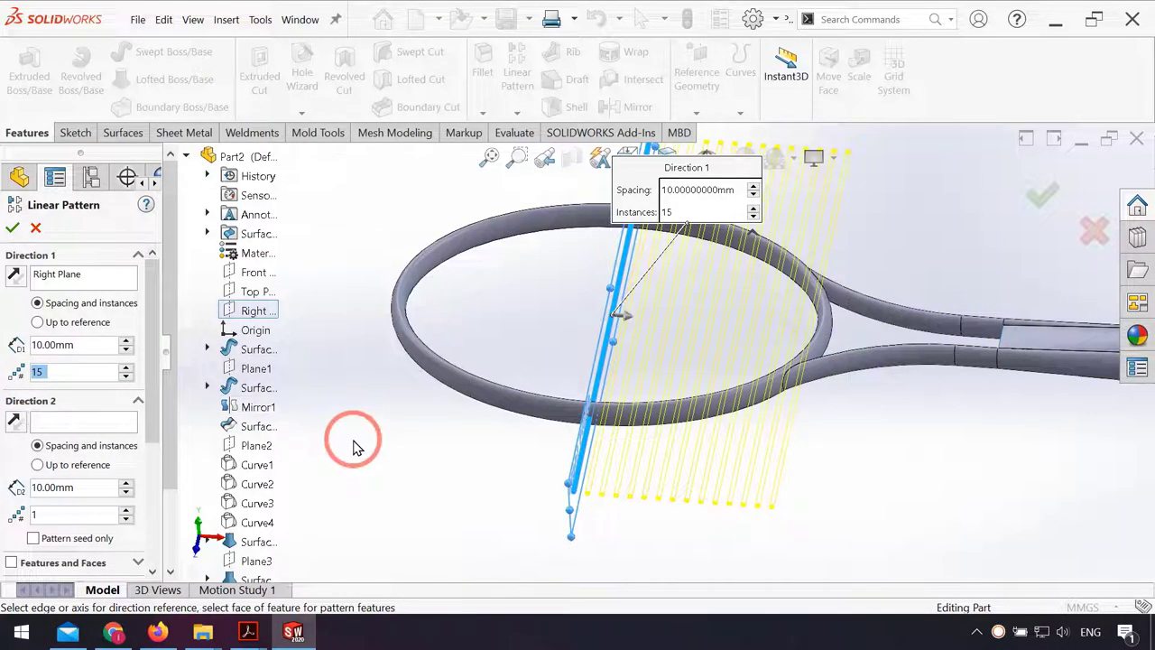
{"action": "left_click", "coordinate": [30, 236]}
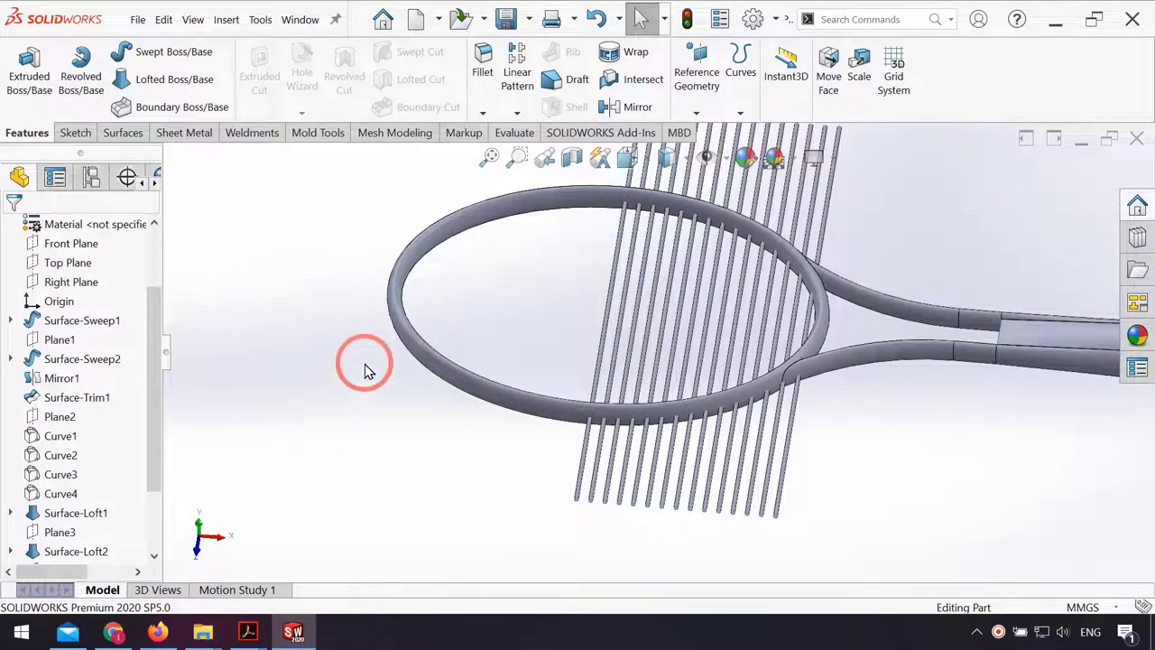
Step: Start another Linear Pattern, replacing the string face with Right Plane as direction
{"action": "middle_click_drag", "start_coordinate": [472, 301], "coordinate": [479, 304], "text": "ctrl"}
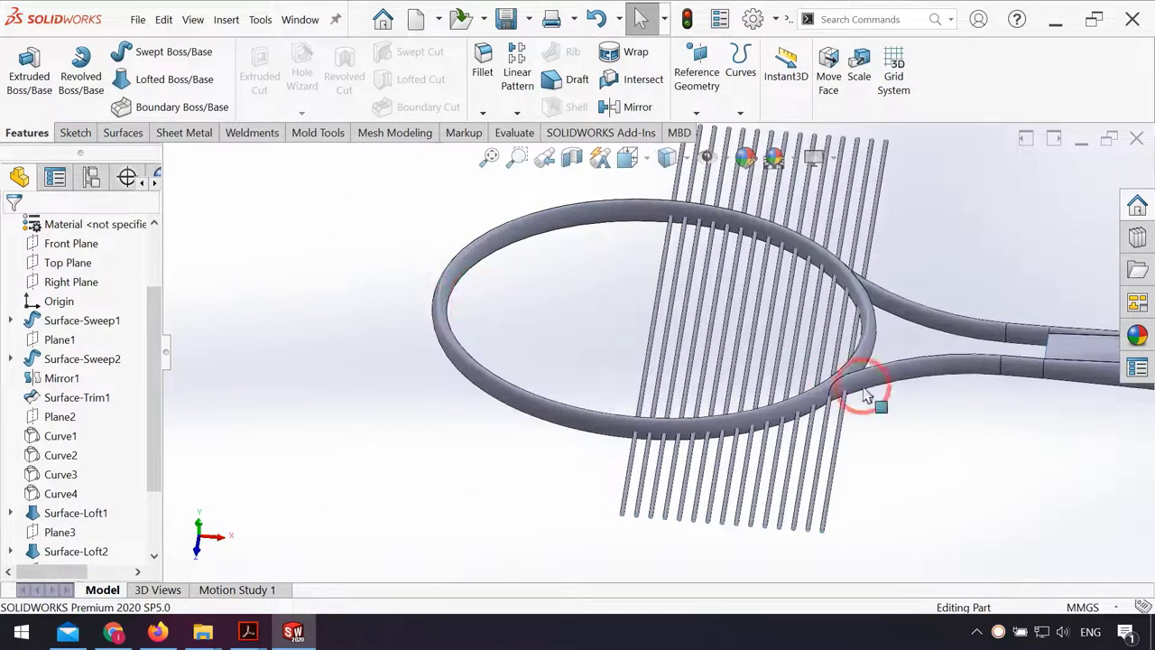
{"action": "middle_click_drag", "start_coordinate": [865, 396], "coordinate": [505, 269]}
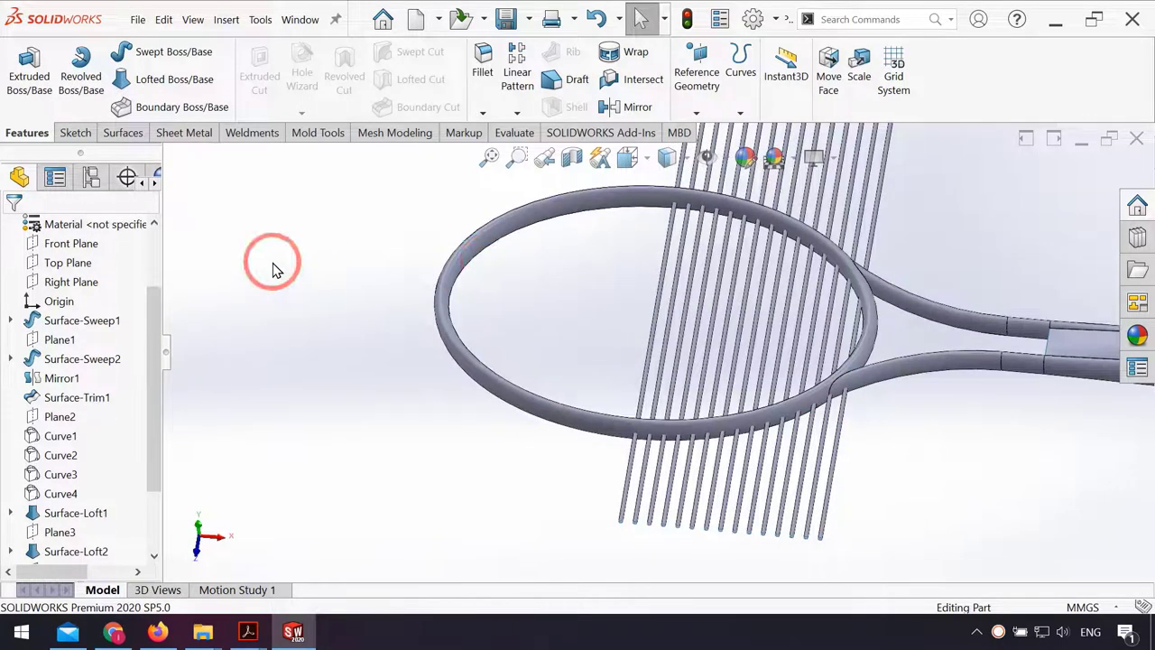
{"action": "left_click", "coordinate": [518, 90]}
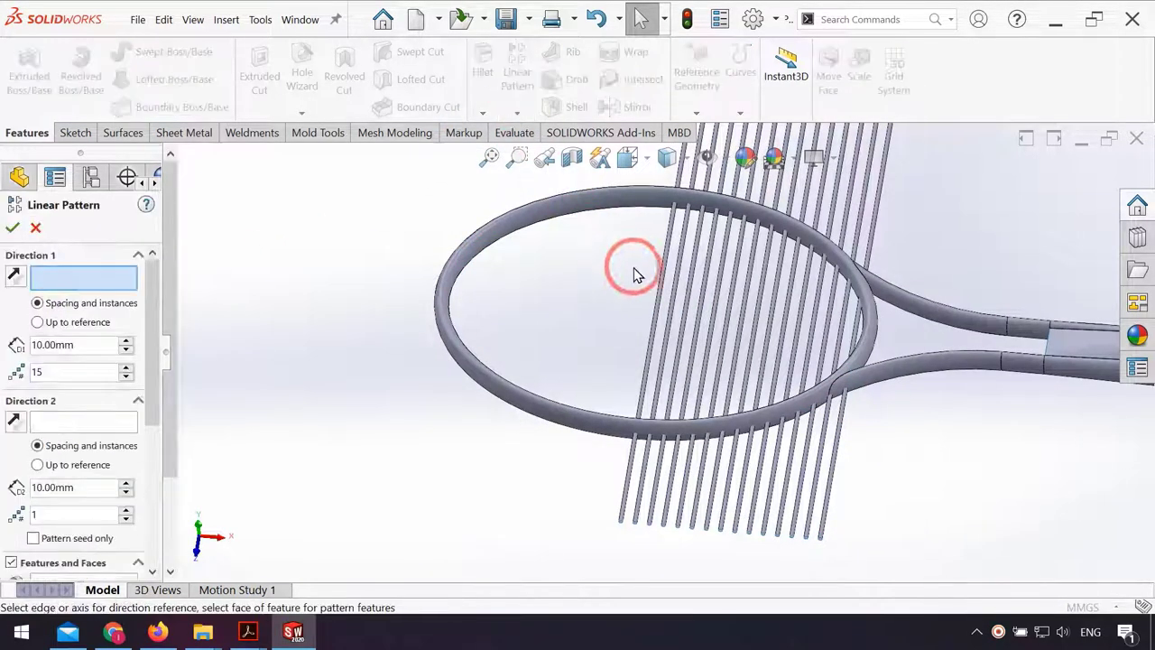
{"action": "left_click", "coordinate": [658, 290]}
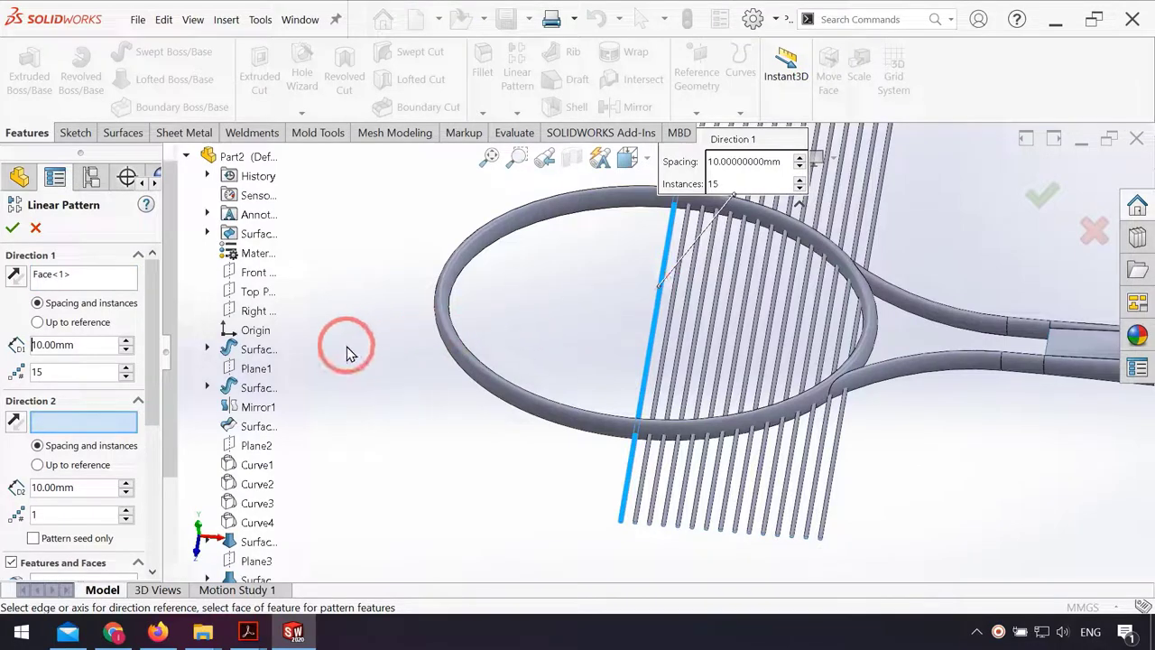
{"action": "right_click", "coordinate": [79, 273]}
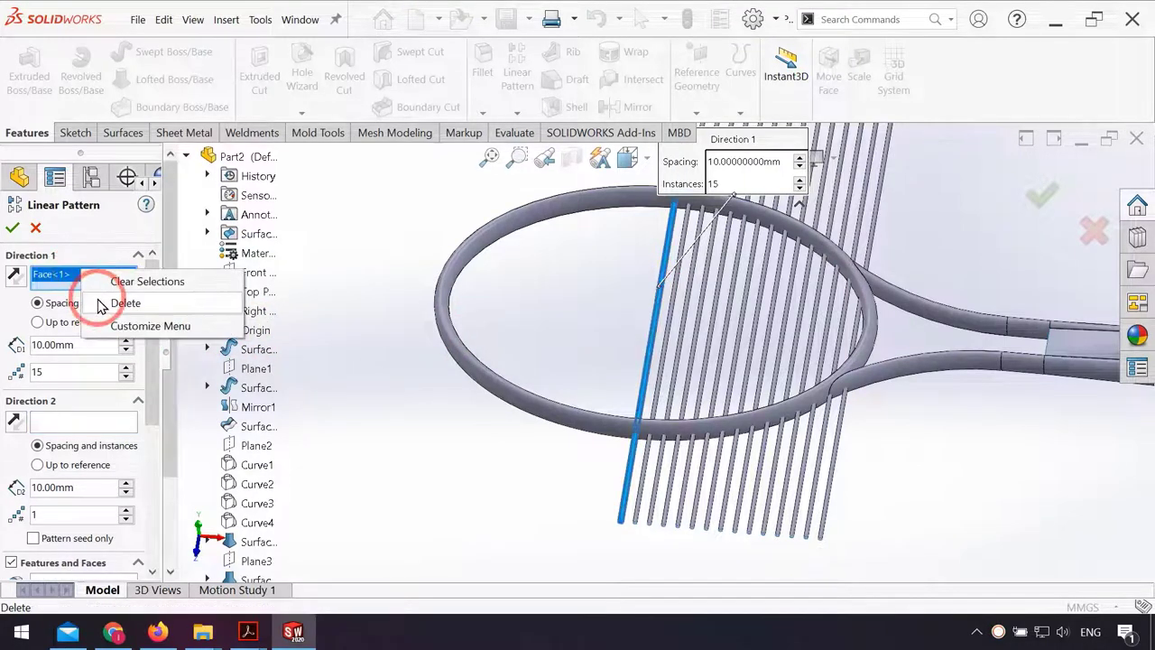
{"action": "left_click", "coordinate": [101, 306]}
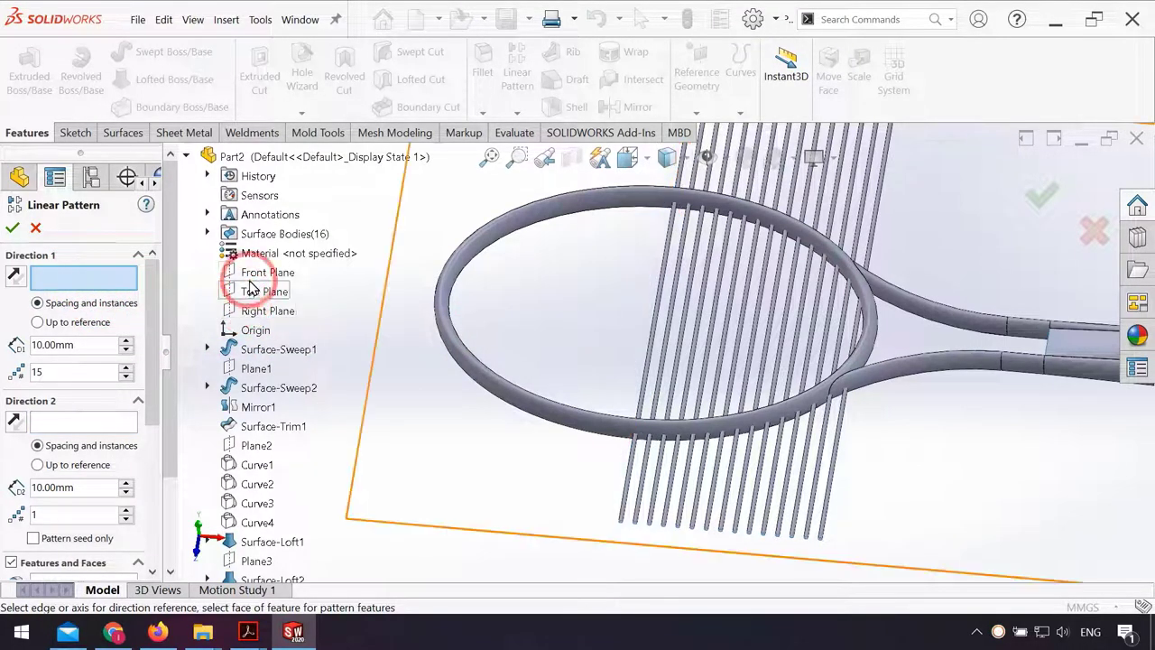
{"action": "left_click", "coordinate": [254, 313]}
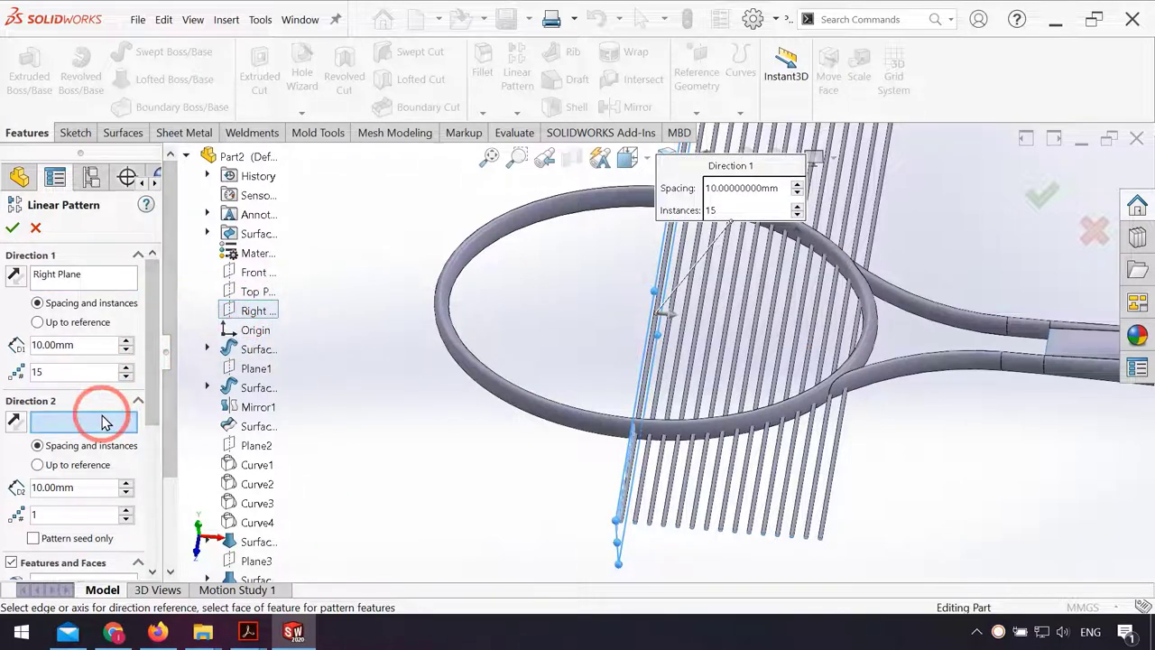
Step: Pattern the Surface-Extrude1 body in the reversed direction to fill the left side
{"action": "scroll", "coordinate": [148, 421], "scroll_direction": "down", "scroll_amount": 2}
{"action": "scroll", "coordinate": [126, 469], "scroll_direction": "down", "scroll_amount": 2}
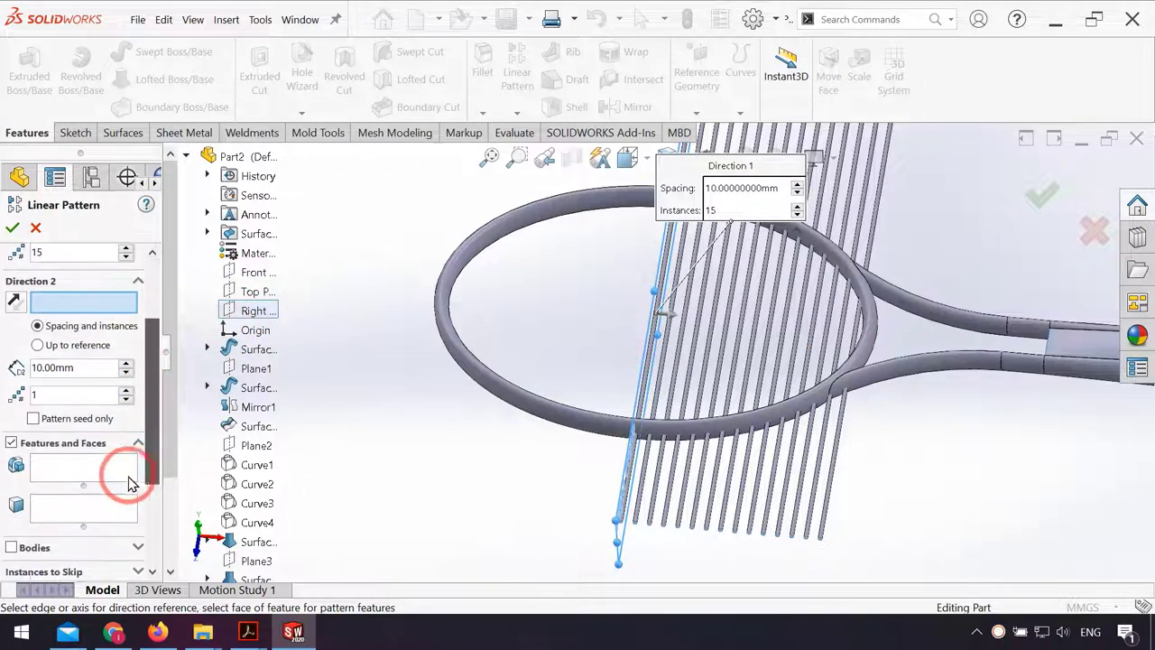
{"action": "left_click", "coordinate": [51, 551]}
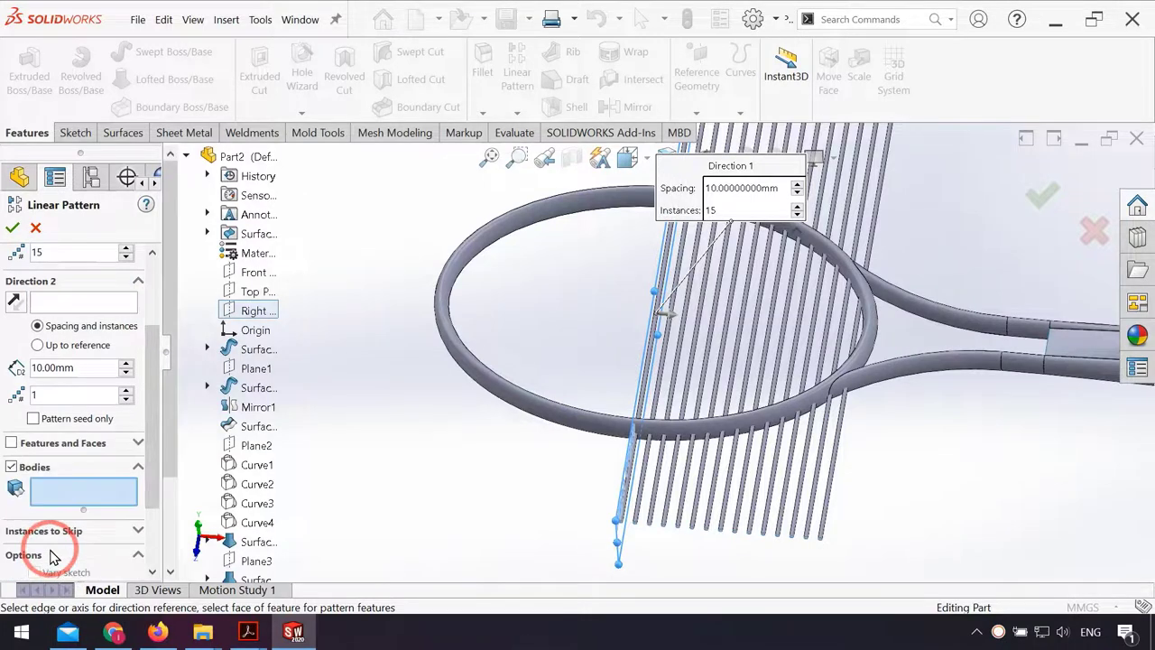
{"action": "left_click", "coordinate": [642, 406]}
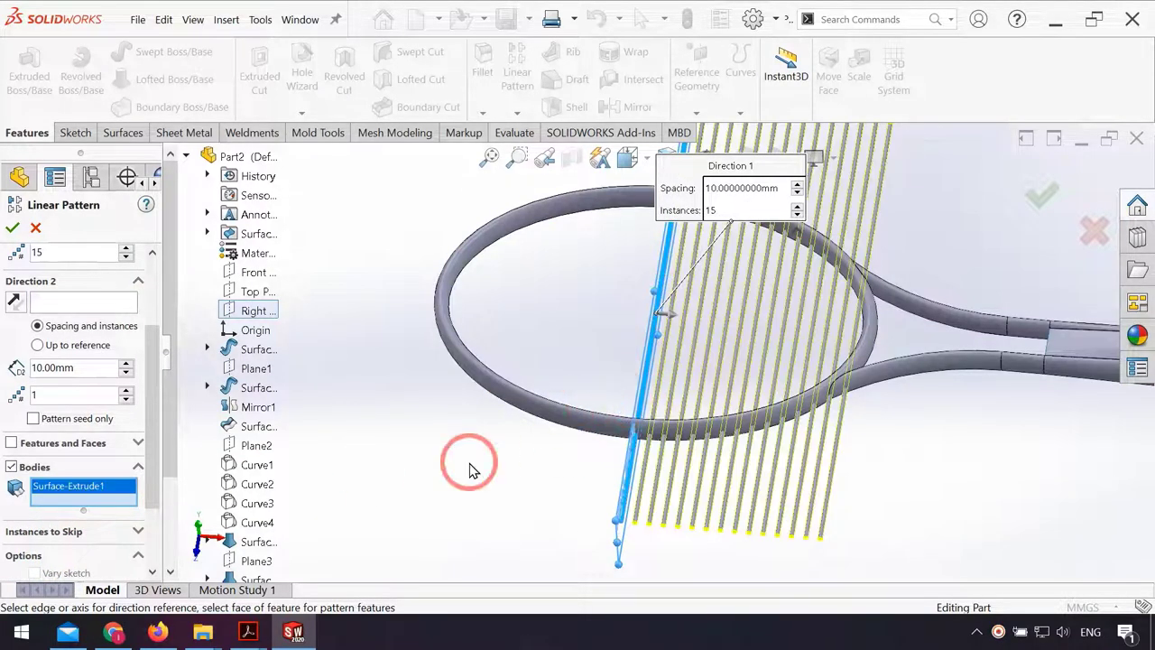
{"action": "scroll", "coordinate": [6, 403], "scroll_direction": "up", "scroll_amount": 3}
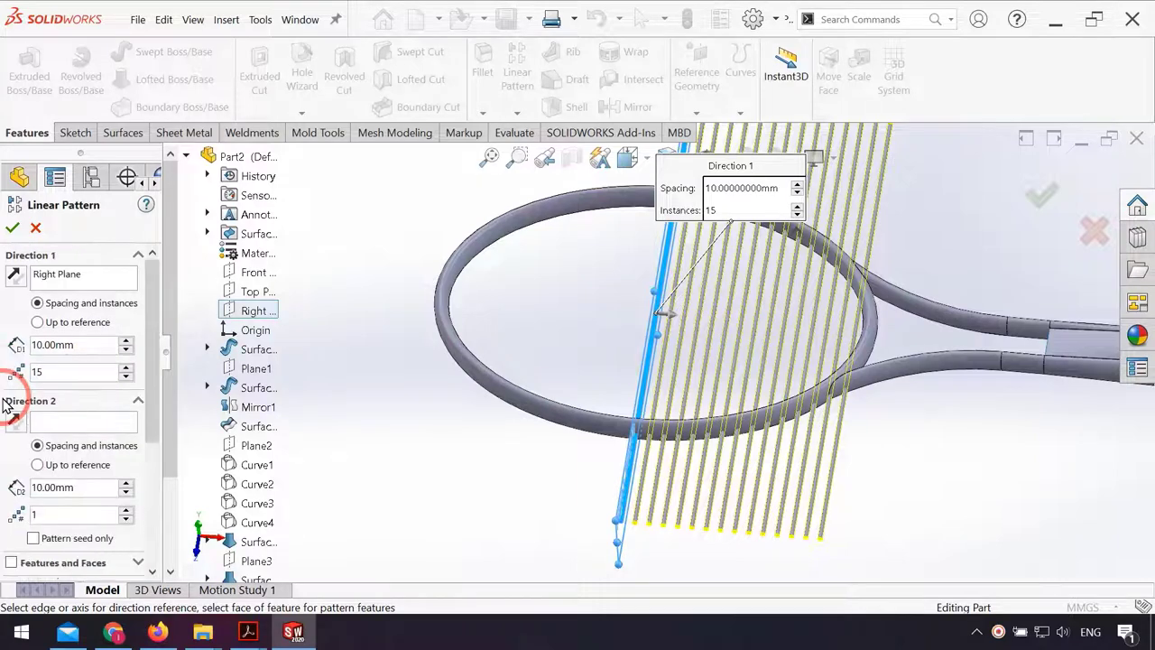
{"action": "left_click", "coordinate": [16, 276]}
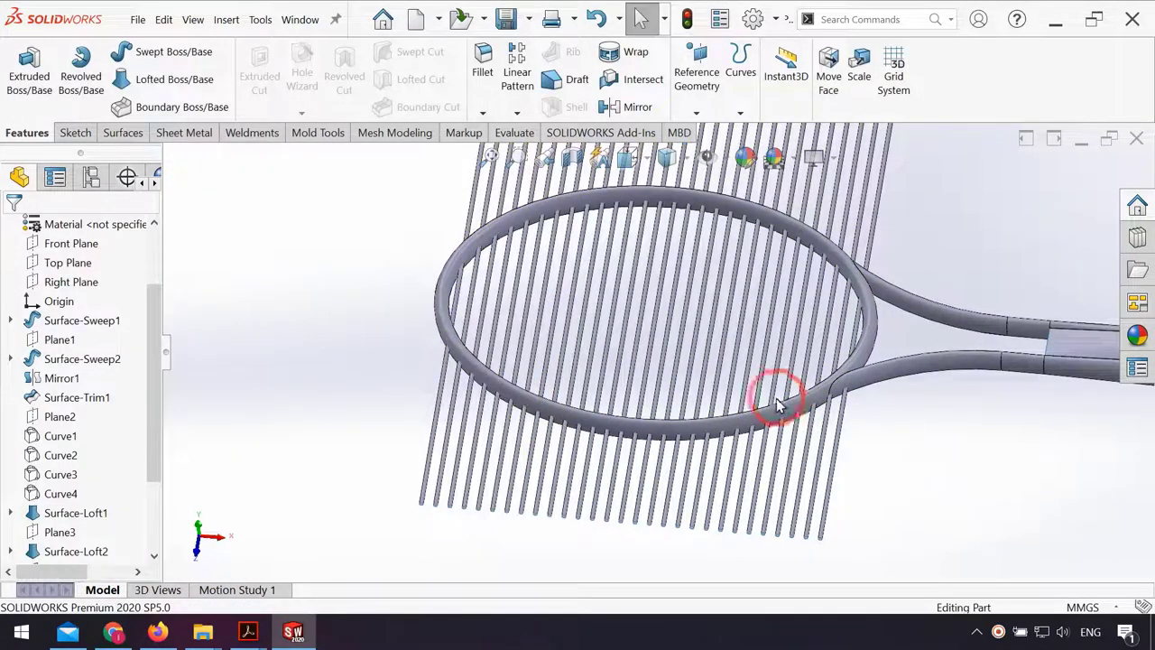
{"action": "scroll", "coordinate": [777, 397], "scroll_direction": "up", "scroll_amount": 1}
{"action": "scroll", "coordinate": [815, 425], "scroll_direction": "up", "scroll_amount": 3}
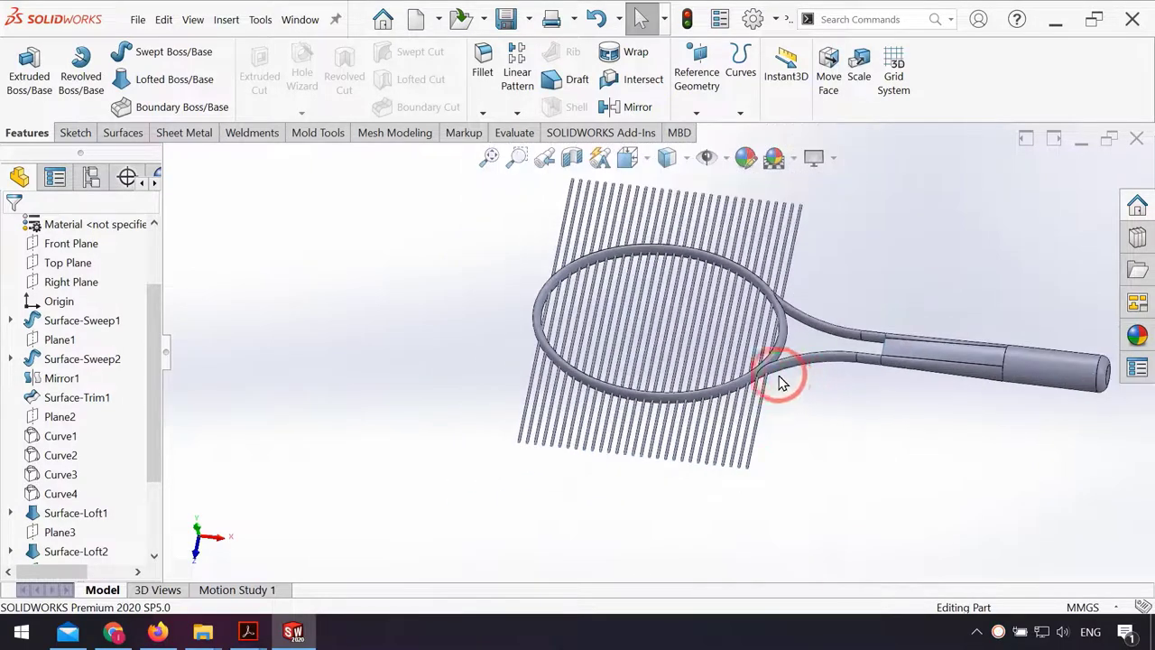
{"action": "scroll", "coordinate": [758, 382], "scroll_direction": "down", "scroll_amount": 3}
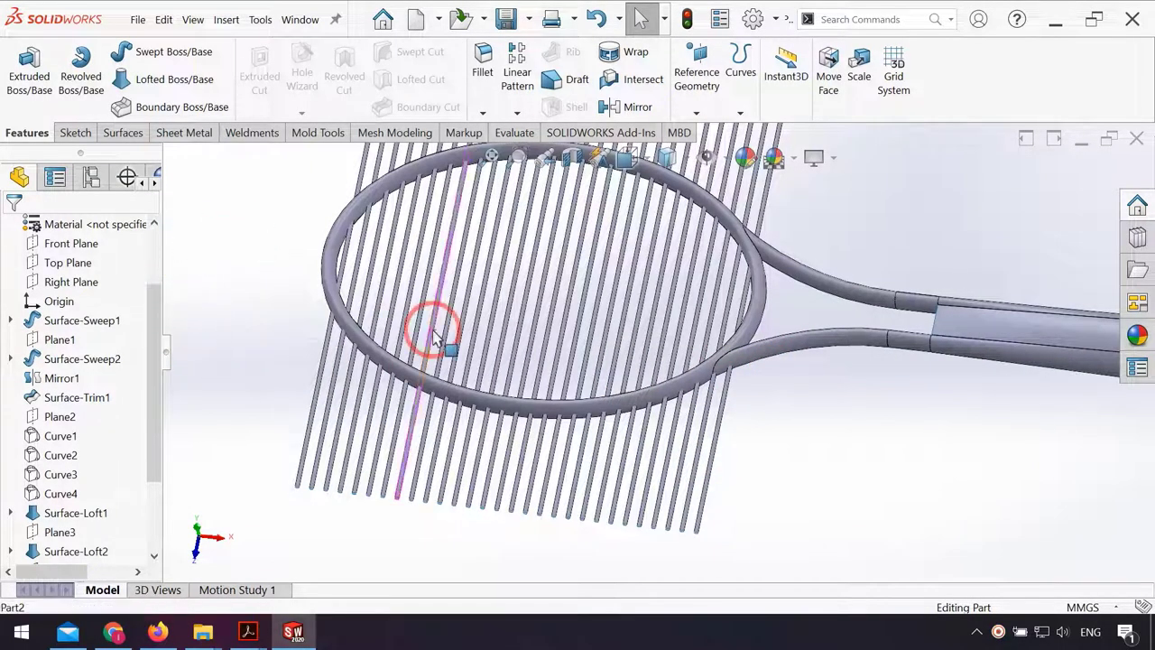
{"action": "middle_click_drag", "start_coordinate": [438, 335], "coordinate": [426, 327]}
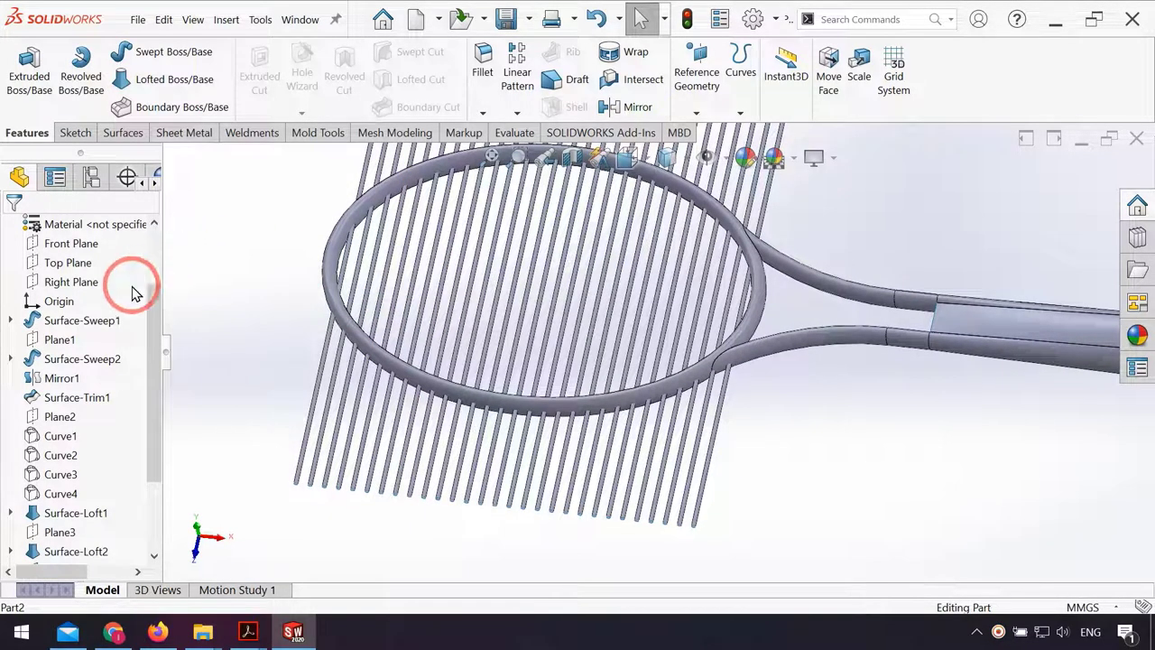
Step: Start a sketch on the Right Plane and draw a circle at the origin
{"action": "left_click", "coordinate": [85, 257]}
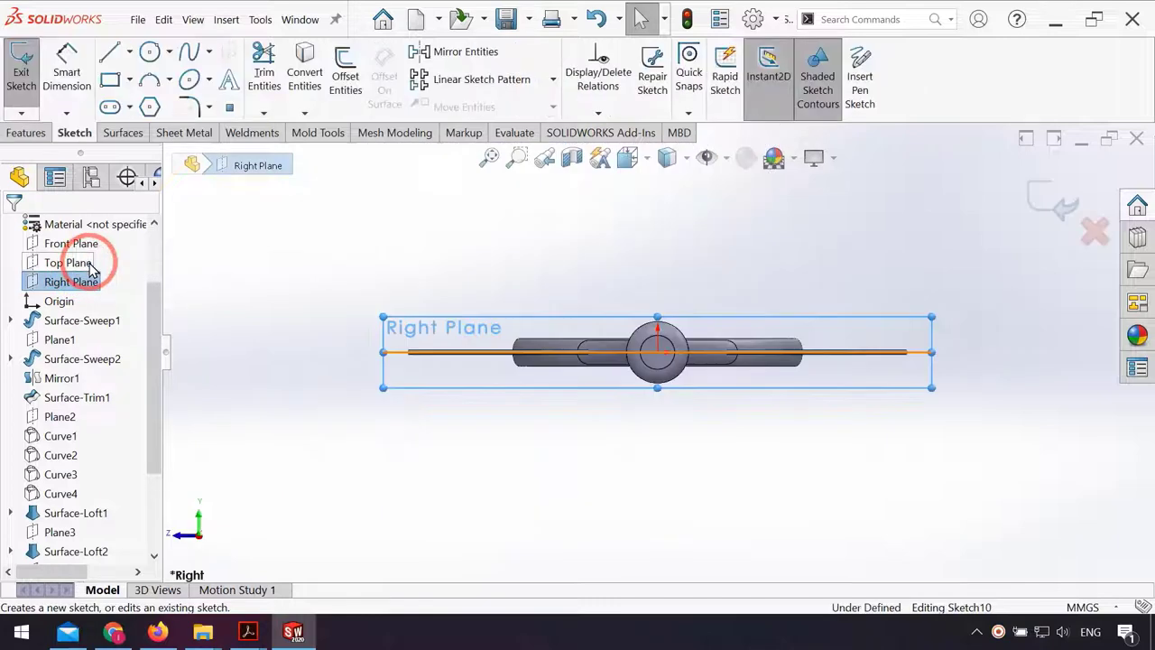
{"action": "scroll", "coordinate": [647, 379], "scroll_direction": "down", "scroll_amount": 3}
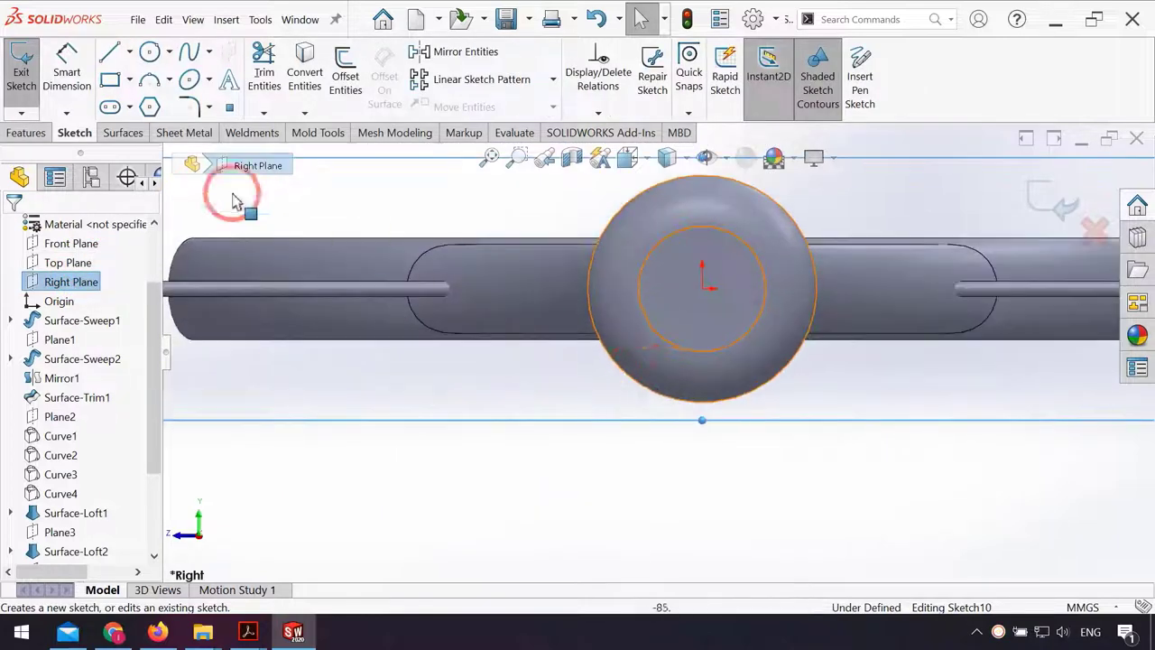
{"action": "left_click", "coordinate": [152, 52]}
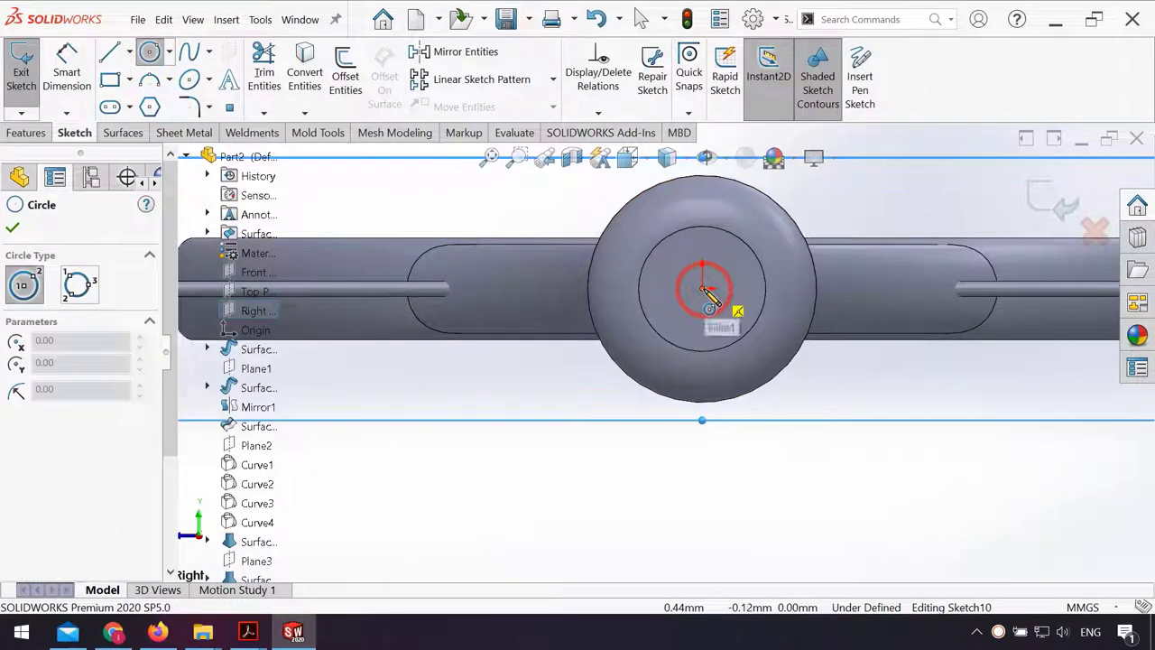
{"action": "left_click", "coordinate": [703, 289]}
{"action": "left_click", "coordinate": [722, 300]}
Step: Dimension the circle's diameter to 3 mm and switch to isometric view
{"action": "left_click", "coordinate": [66, 72]}
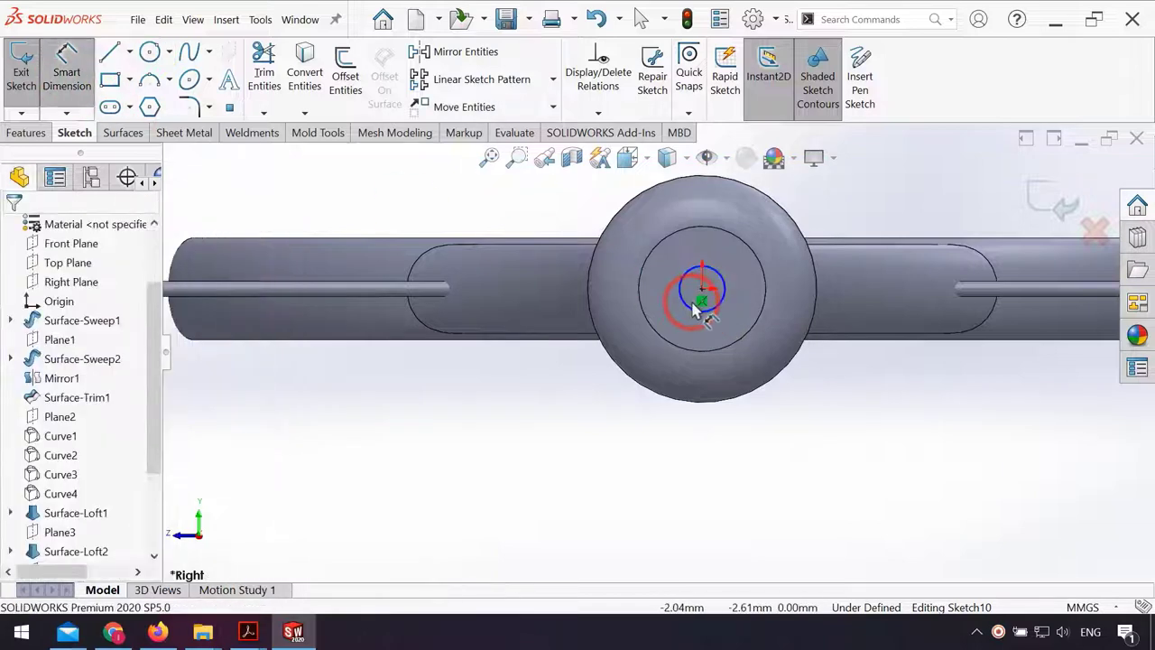
{"action": "left_click", "coordinate": [693, 314]}
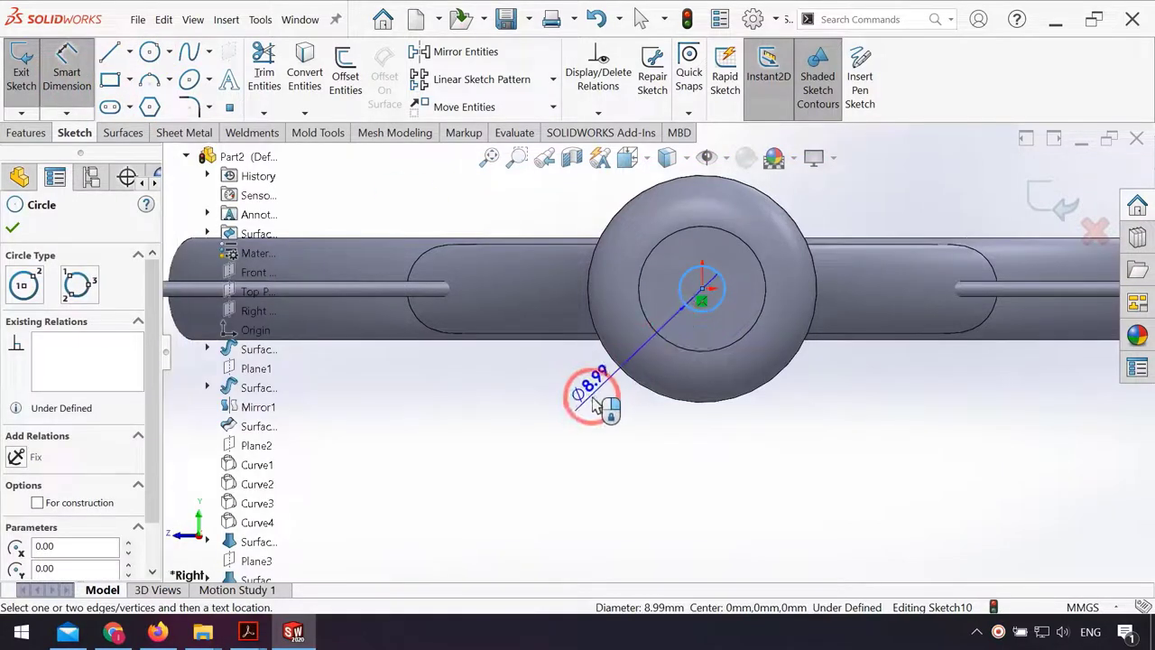
{"action": "left_click", "coordinate": [595, 415]}
{"action": "type", "text": "3"}
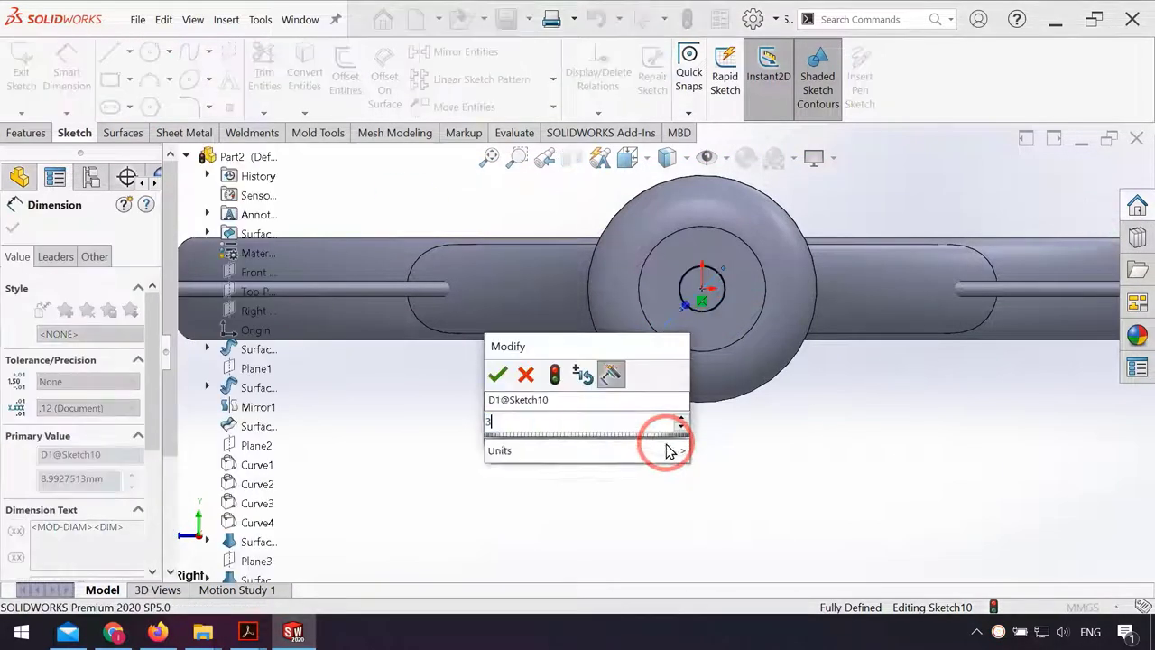
{"action": "key", "text": "Return"}
{"action": "key", "text": "ctrl+7"}
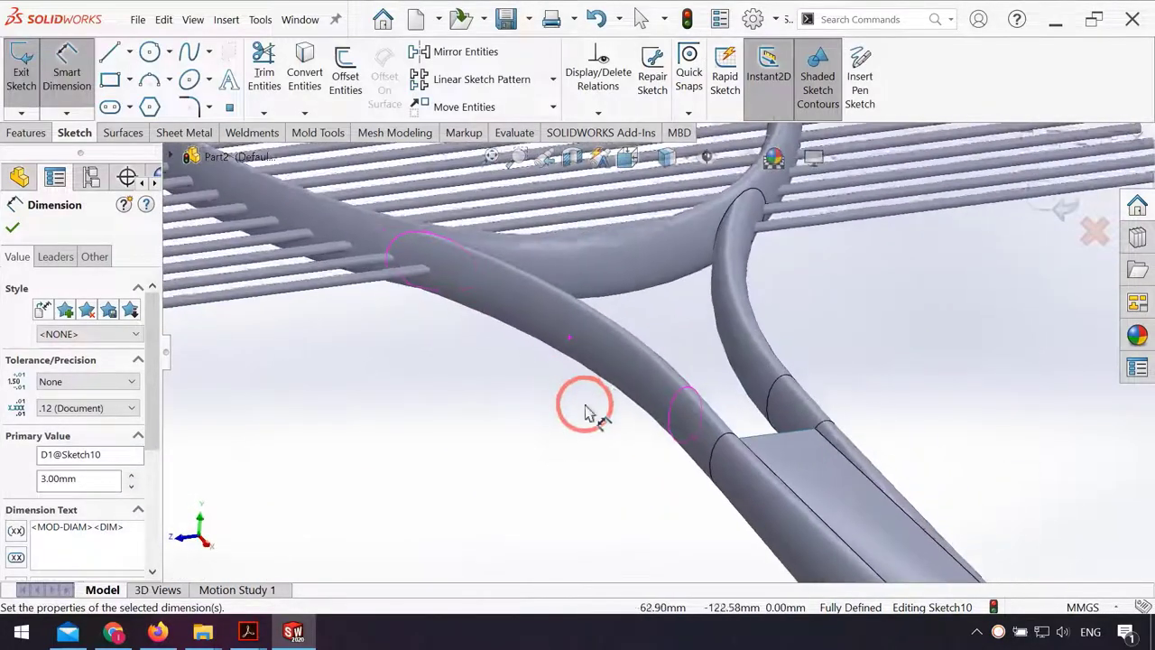
Step: Surface-extrude the Right Plane circle Mid Plane 361 mm into a lengthwise string
{"action": "left_click", "coordinate": [123, 133]}
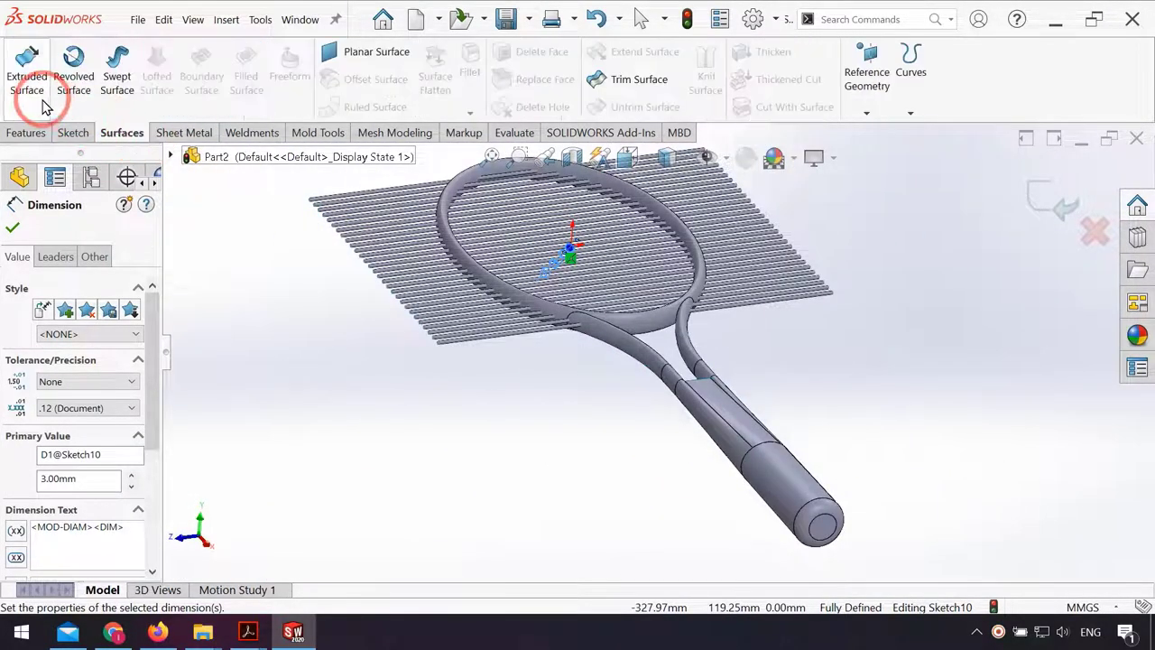
{"action": "left_click", "coordinate": [27, 72]}
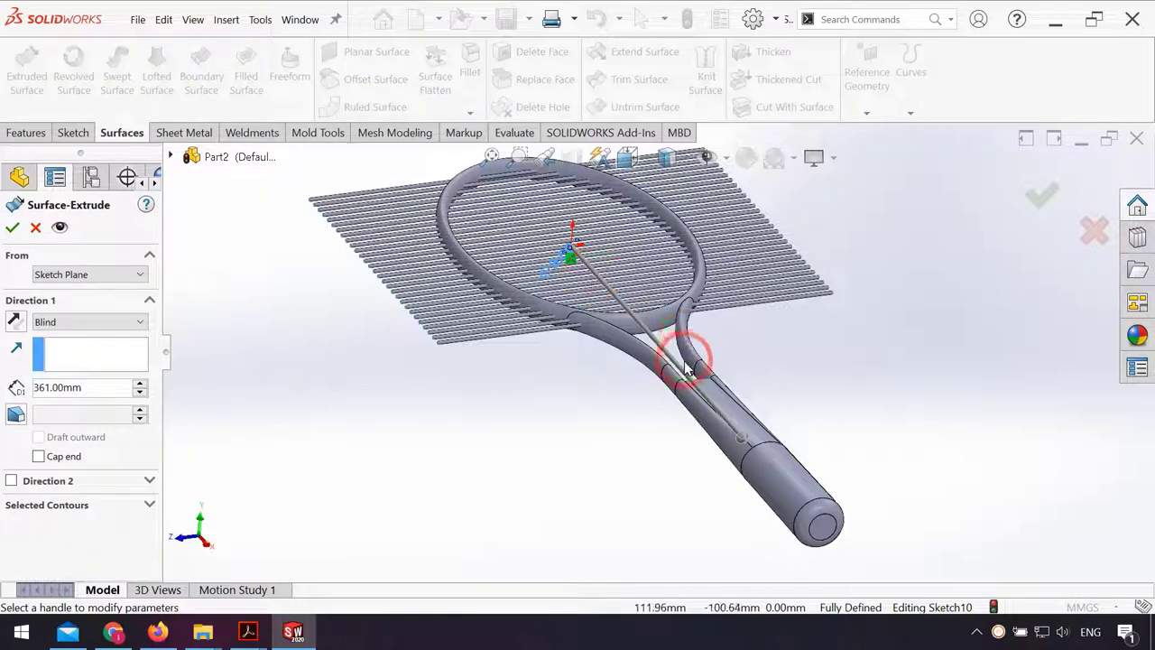
{"action": "scroll", "coordinate": [688, 365], "scroll_direction": "up", "scroll_amount": 2}
{"action": "middle_click_drag", "start_coordinate": [619, 379], "coordinate": [619, 343]}
{"action": "scroll", "coordinate": [619, 343], "scroll_direction": "down", "scroll_amount": 5}
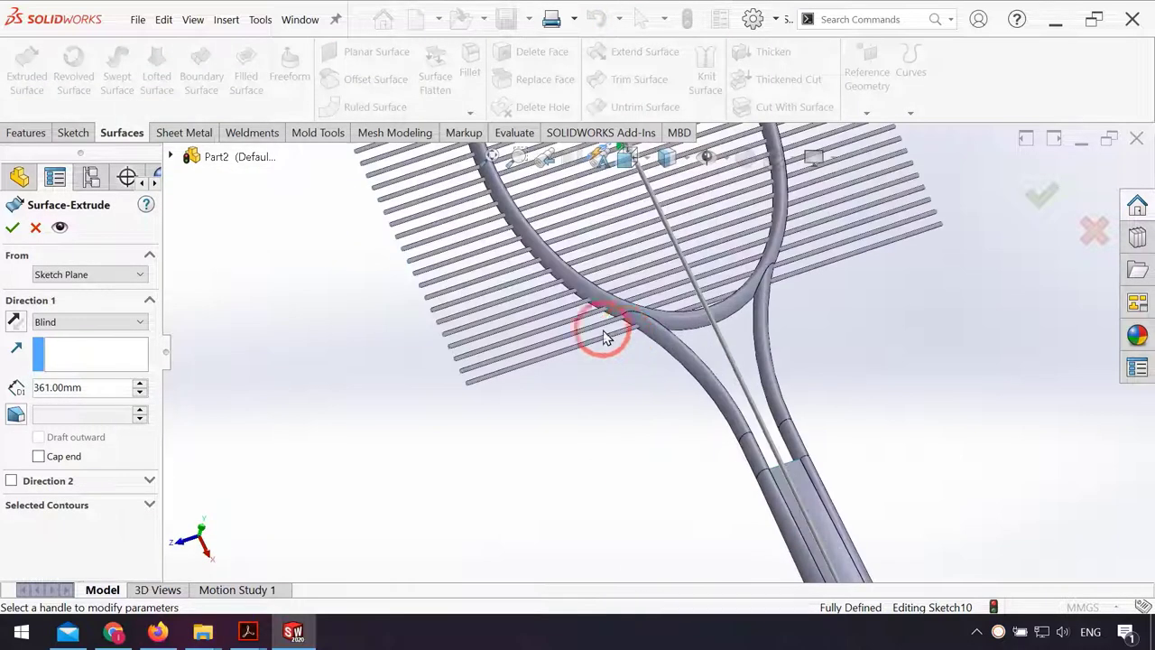
{"action": "left_click", "coordinate": [90, 322]}
{"action": "left_click", "coordinate": [65, 401]}
{"action": "scroll", "coordinate": [596, 320], "scroll_direction": "up", "scroll_amount": 4}
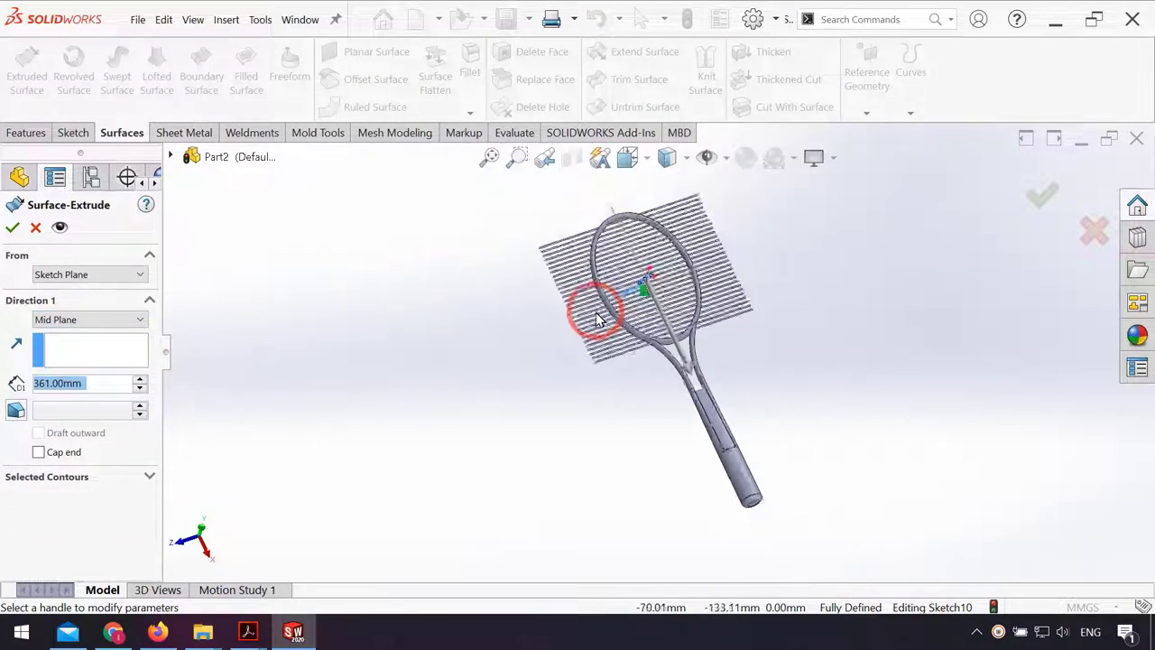
{"action": "scroll", "coordinate": [781, 333], "scroll_direction": "down", "scroll_amount": 1}
{"action": "scroll", "coordinate": [794, 332], "scroll_direction": "down", "scroll_amount": 3}
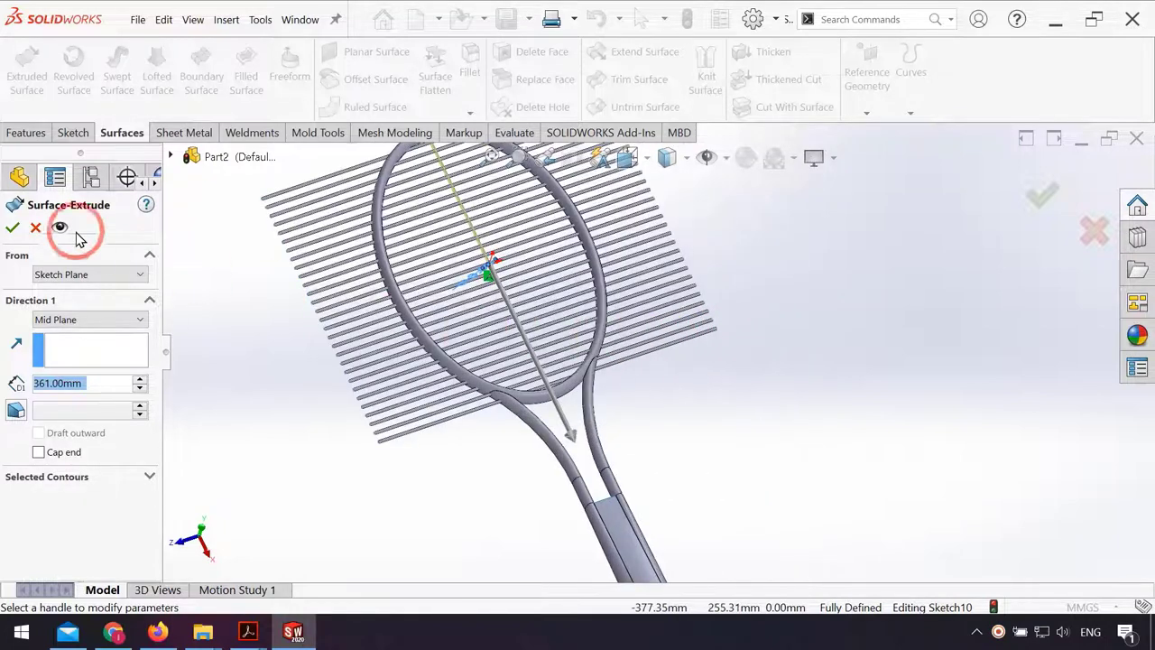
{"action": "left_click", "coordinate": [16, 227]}
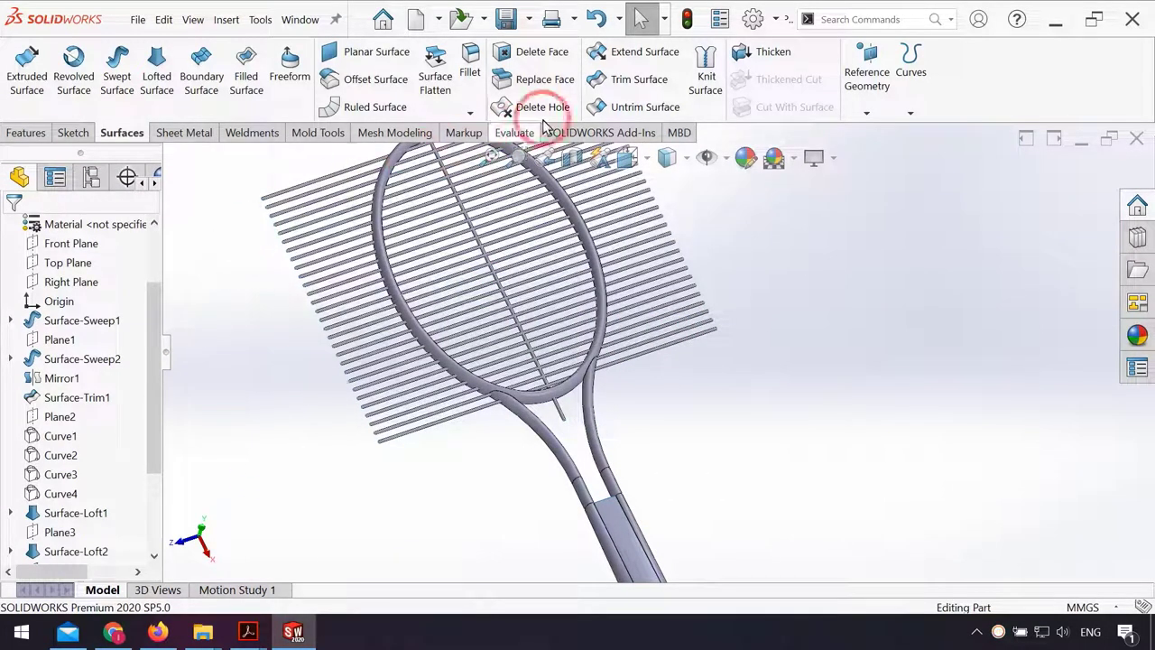
Step: Start a linear pattern along the Front Plane direction with 10 mm spacing and 10 instances
{"action": "left_click", "coordinate": [26, 133]}
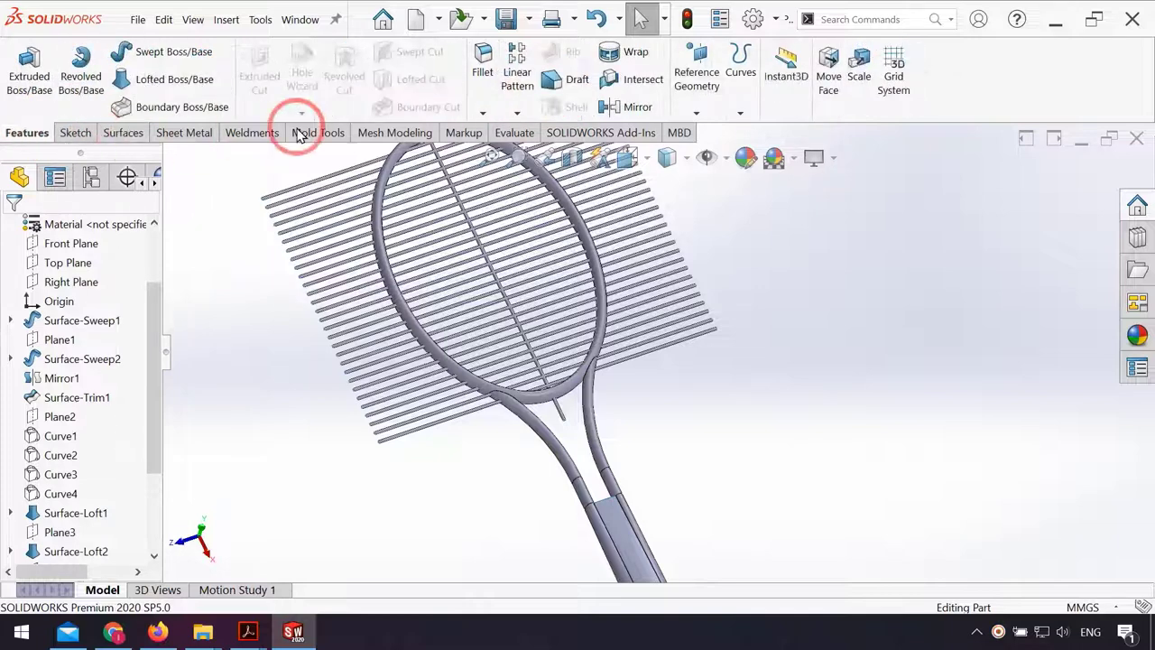
{"action": "left_click", "coordinate": [517, 72]}
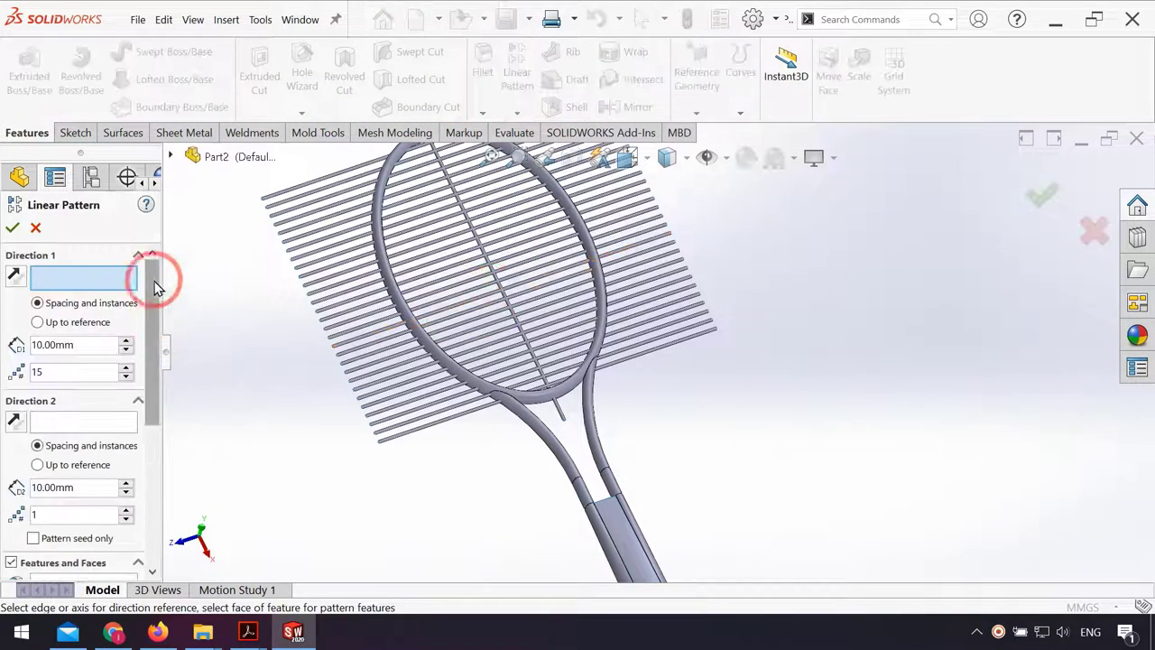
{"action": "left_click", "coordinate": [170, 156]}
{"action": "left_click", "coordinate": [240, 275]}
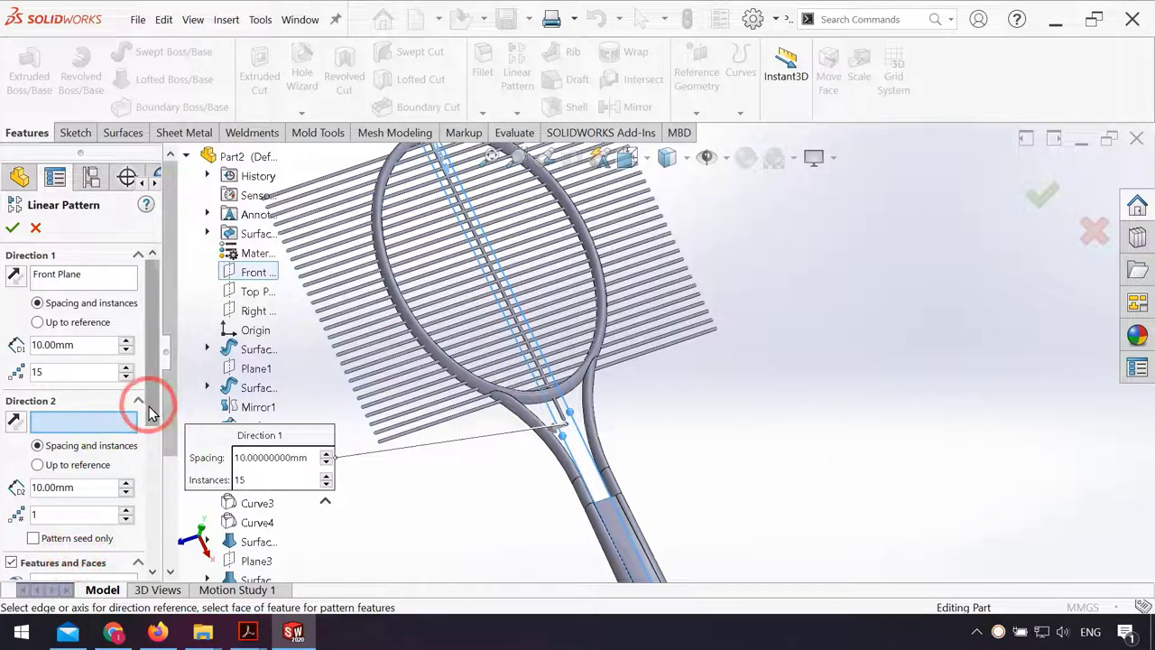
{"action": "left_click_drag", "start_coordinate": [147, 399], "coordinate": [147, 451]}
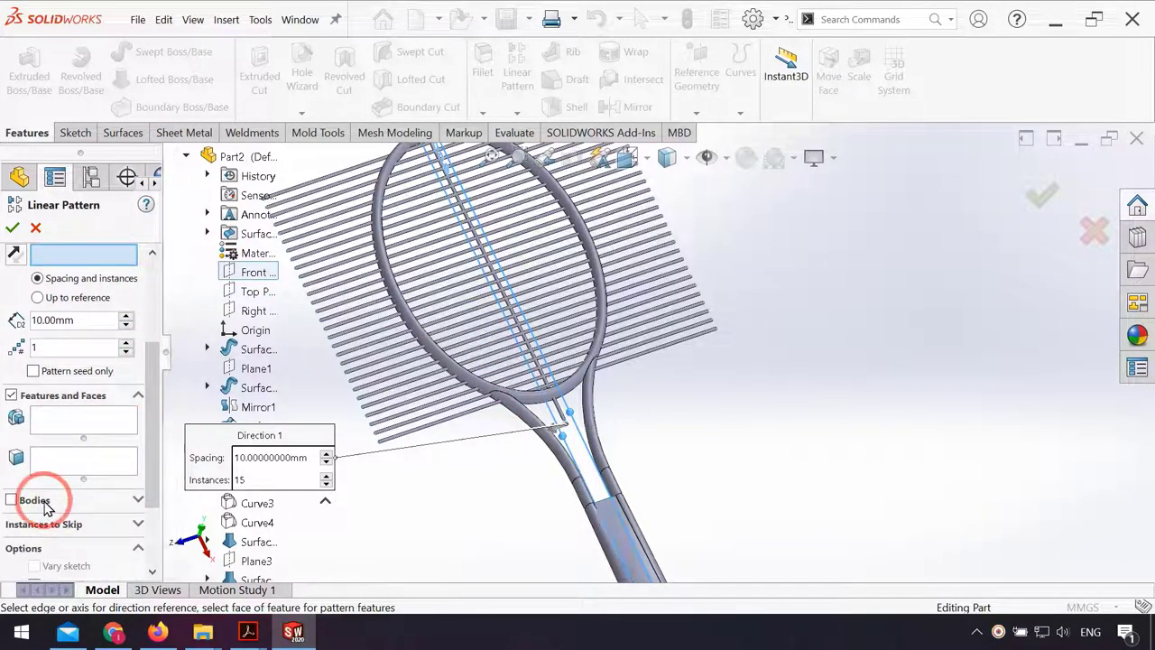
Step: Pattern the Surface-Extrude2 centre string body and check the 10-copy preview
{"action": "left_click", "coordinate": [35, 501]}
{"action": "scroll", "coordinate": [578, 434], "scroll_direction": "down", "scroll_amount": 3}
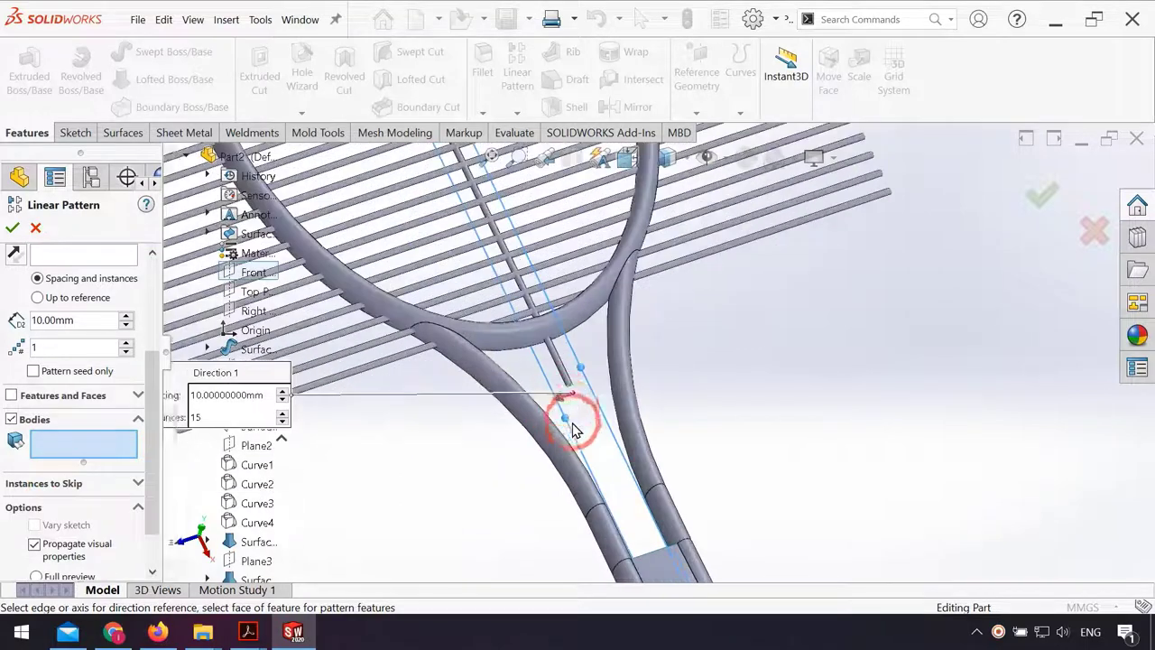
{"action": "left_click", "coordinate": [564, 370]}
{"action": "middle_click_drag", "start_coordinate": [564, 377], "coordinate": [476, 387]}
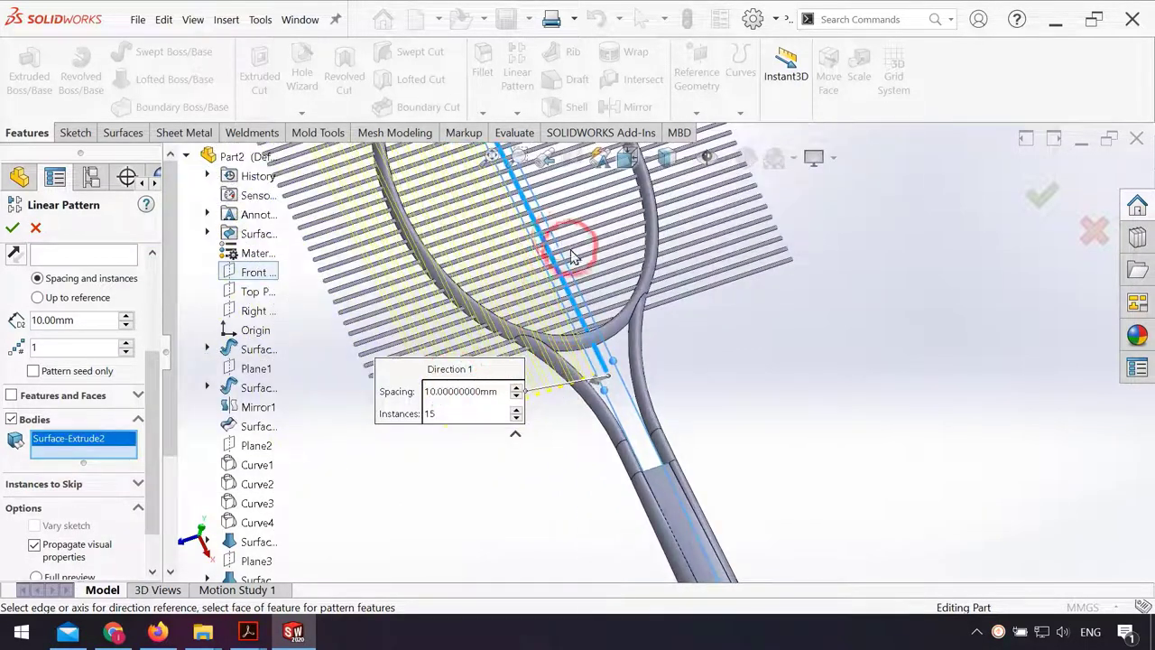
{"action": "middle_click_drag", "start_coordinate": [571, 255], "coordinate": [343, 392]}
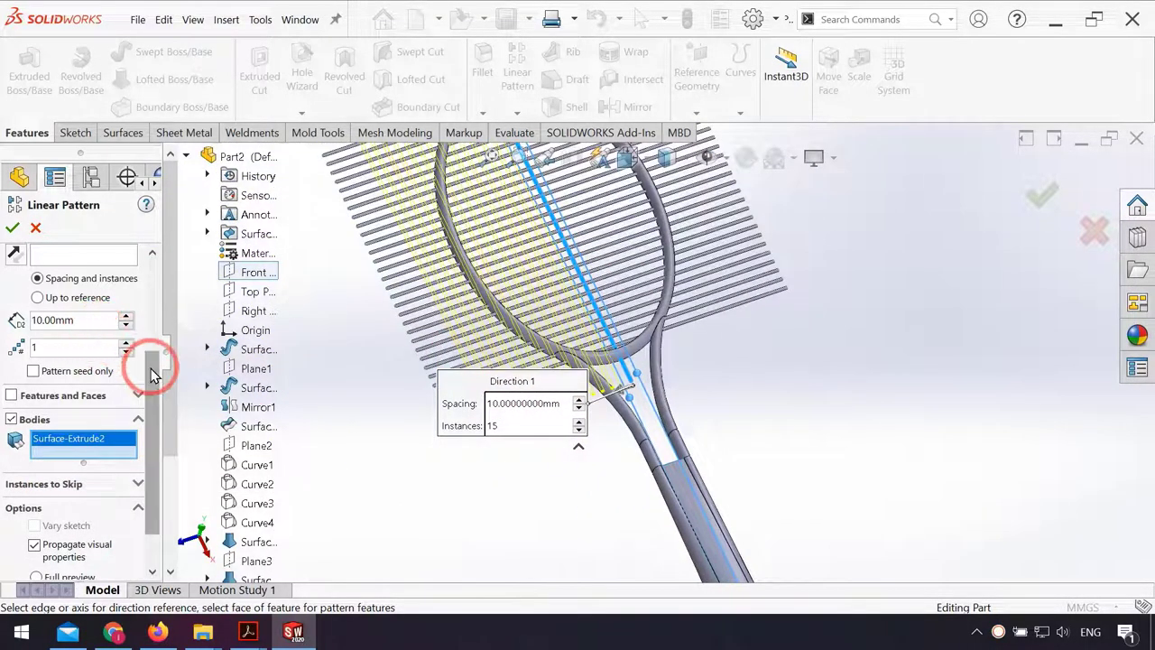
{"action": "left_click_drag", "start_coordinate": [149, 361], "coordinate": [149, 266]}
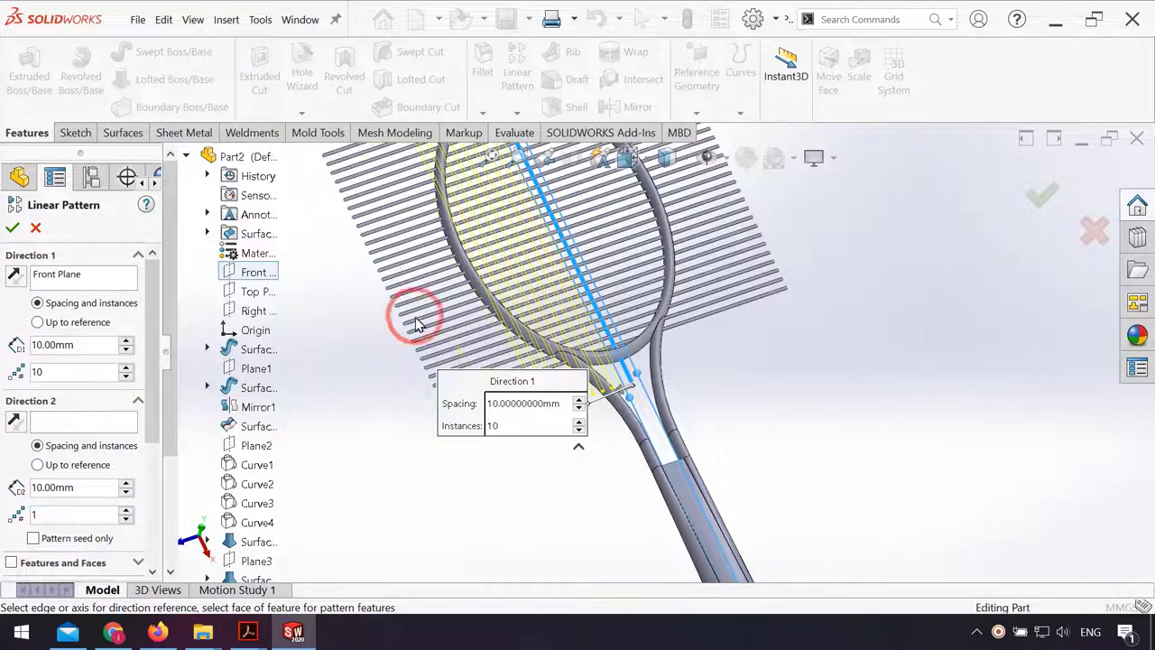
{"action": "middle_click_drag", "start_coordinate": [413, 315], "coordinate": [461, 320]}
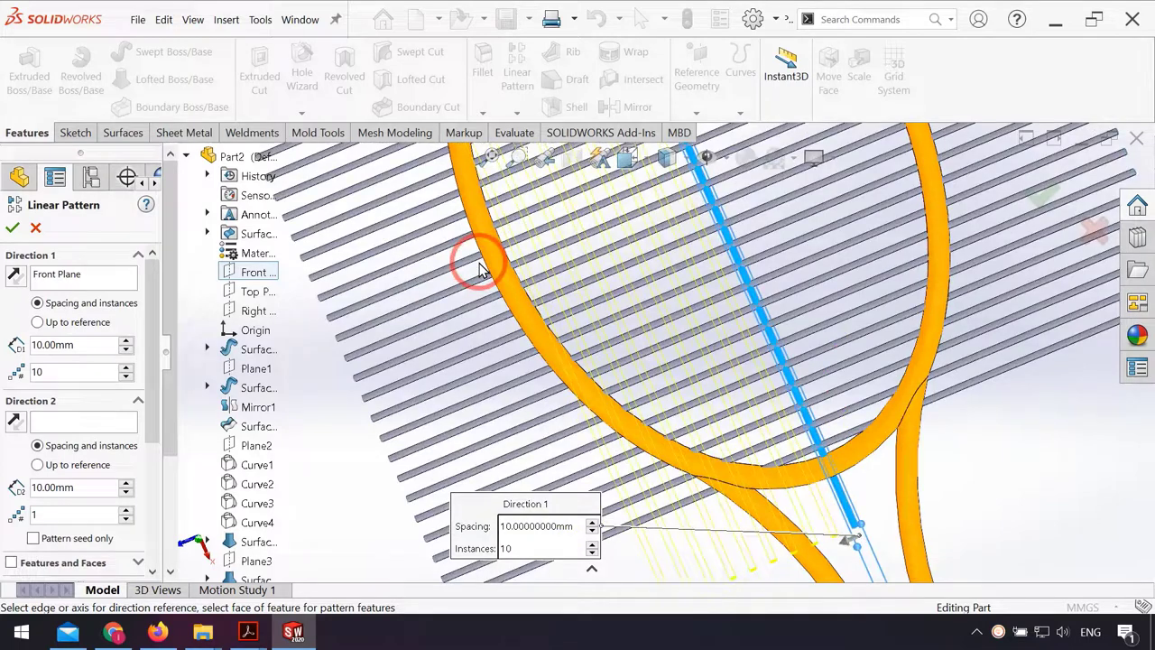
{"action": "scroll", "coordinate": [481, 269], "scroll_direction": "up", "scroll_amount": 2}
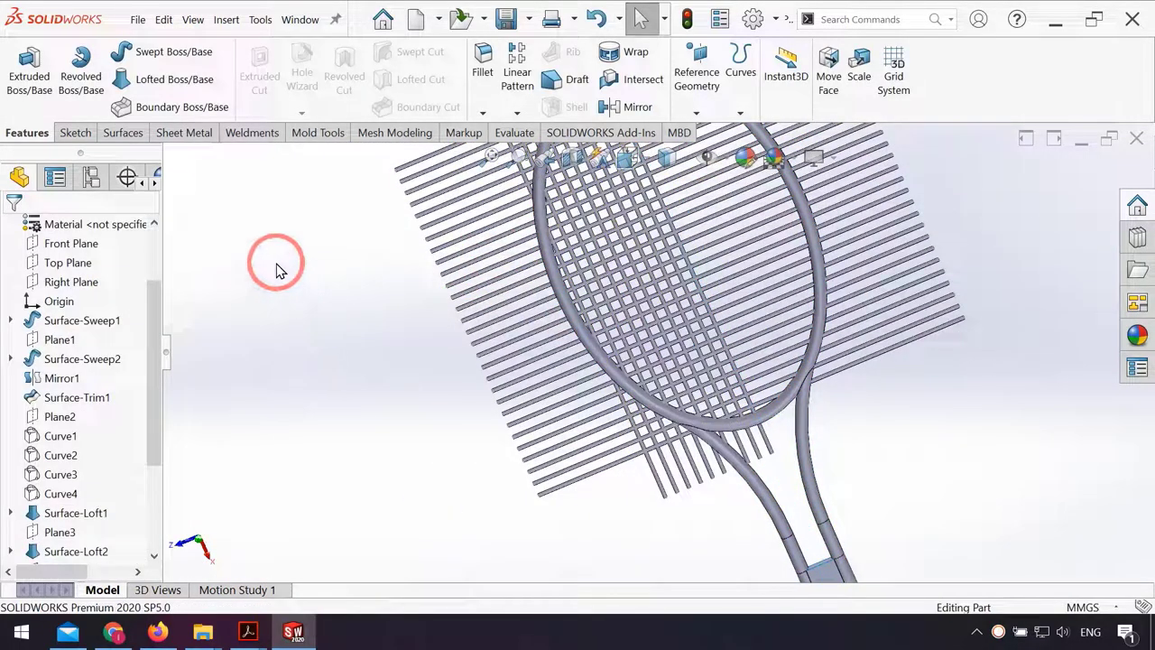
Step: Pattern Surface-Extrude2 into 10 more copies 10 mm apart along the Front Plane, reversed
{"action": "left_click", "coordinate": [512, 91]}
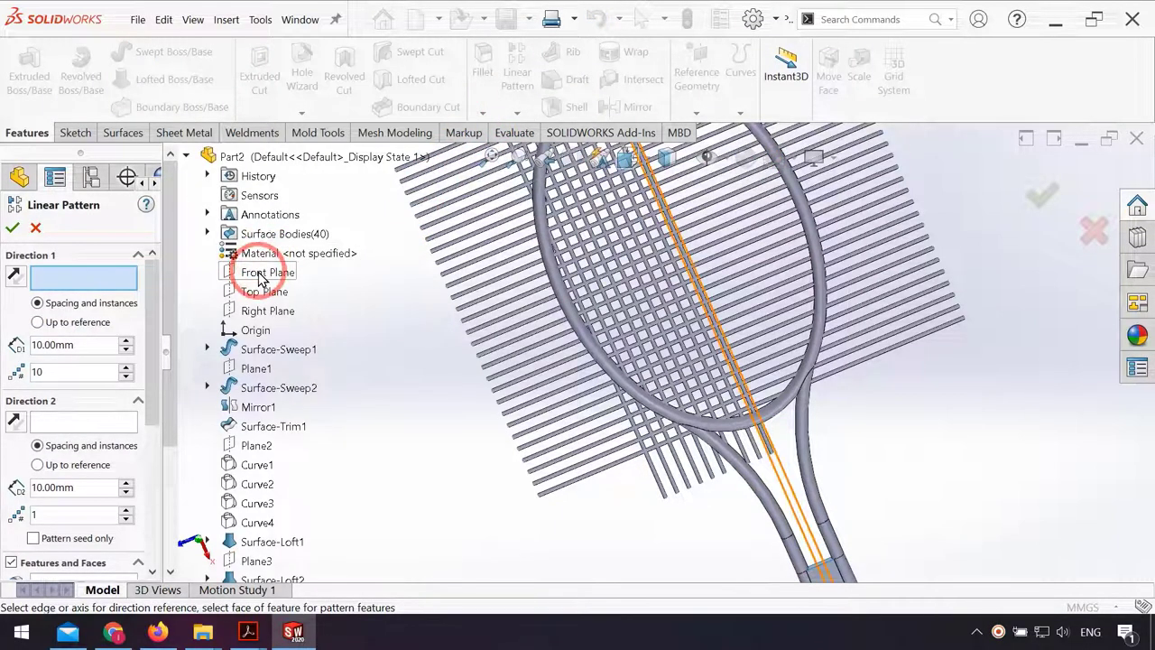
{"action": "left_click", "coordinate": [259, 278]}
{"action": "left_click_drag", "start_coordinate": [159, 387], "coordinate": [142, 483]}
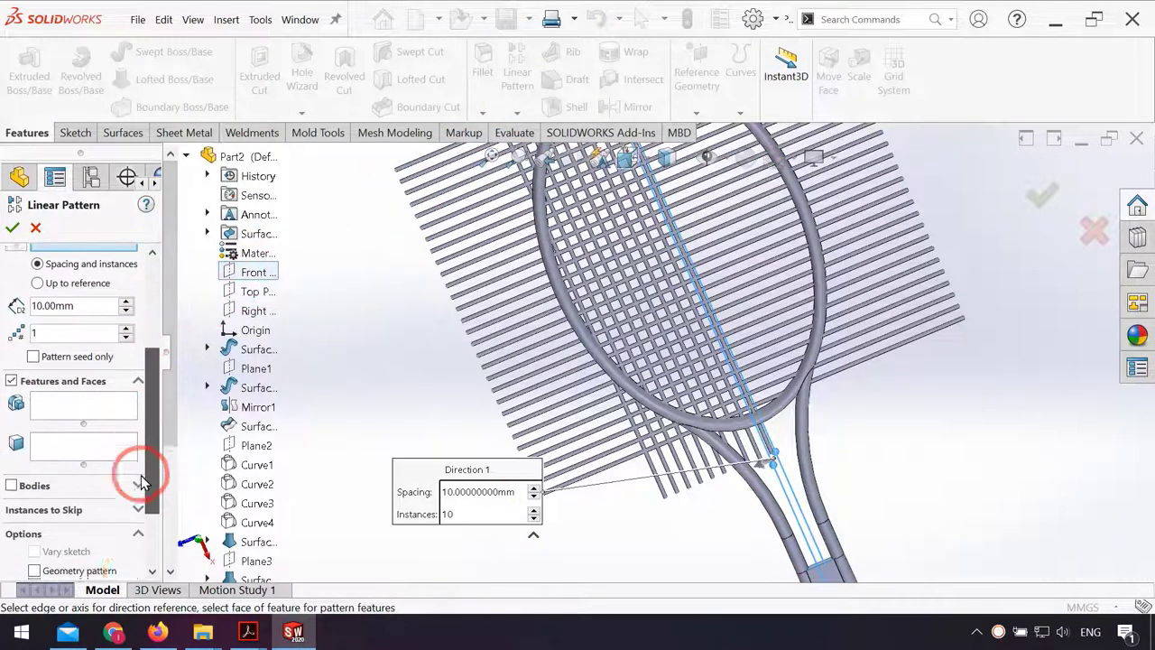
{"action": "left_click", "coordinate": [27, 400]}
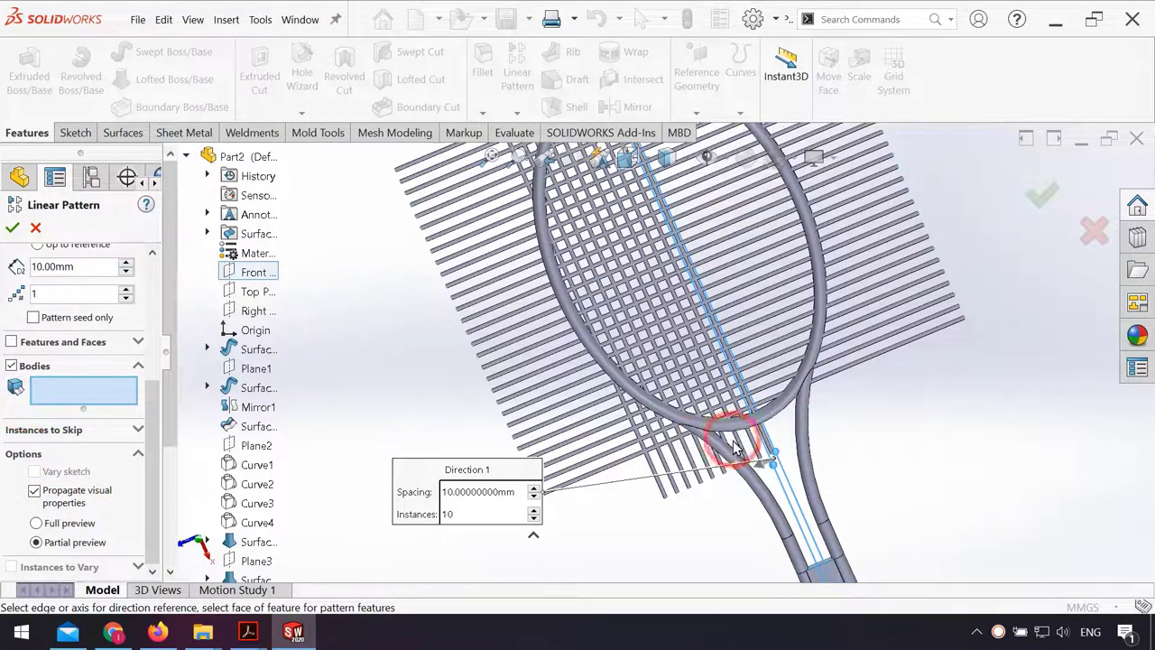
{"action": "scroll", "coordinate": [736, 449], "scroll_direction": "down", "scroll_amount": 4}
{"action": "left_click", "coordinate": [728, 379]}
{"action": "scroll", "coordinate": [582, 410], "scroll_direction": "up", "scroll_amount": 2}
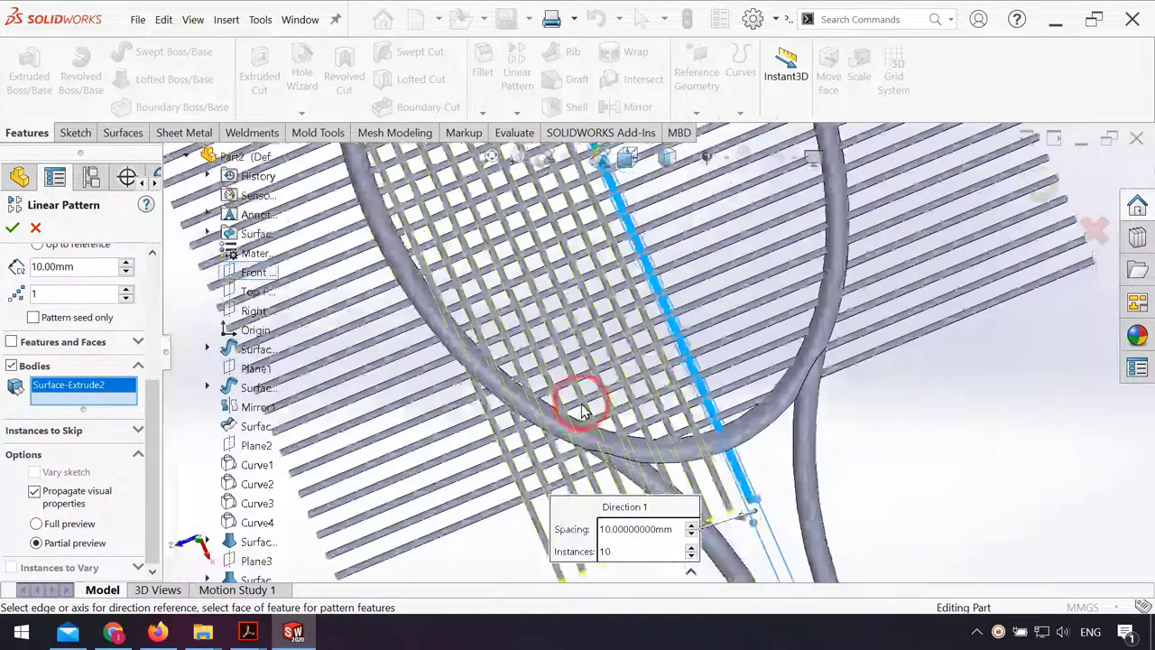
{"action": "scroll", "coordinate": [582, 411], "scroll_direction": "up", "scroll_amount": 3}
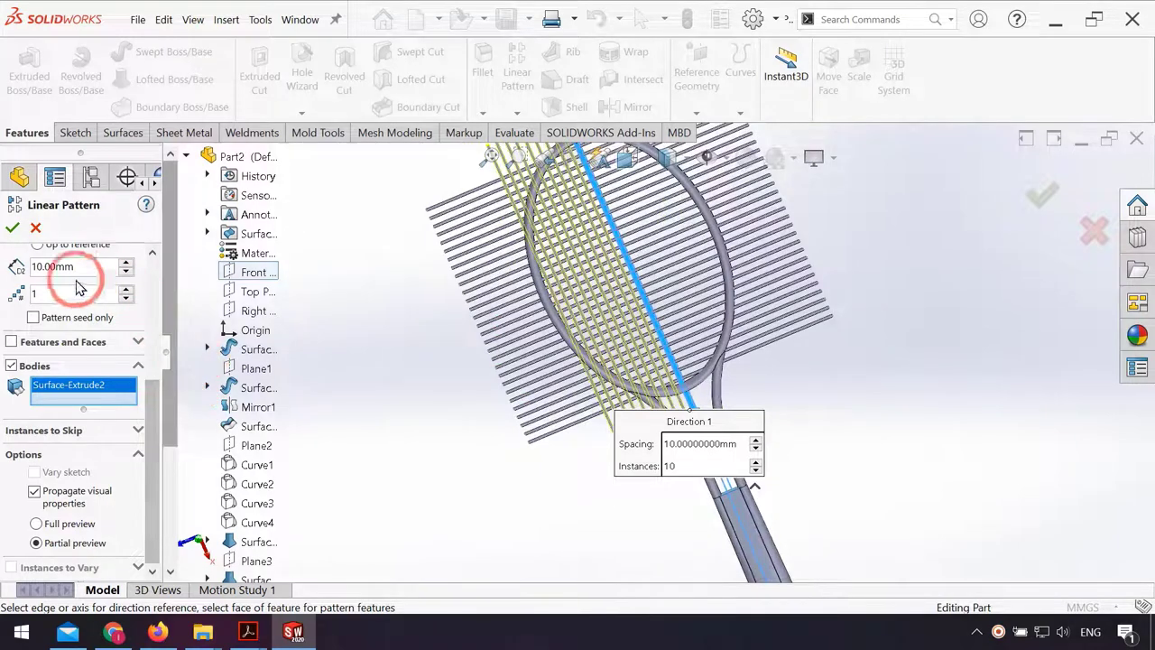
{"action": "left_click_drag", "start_coordinate": [154, 382], "coordinate": [155, 270]}
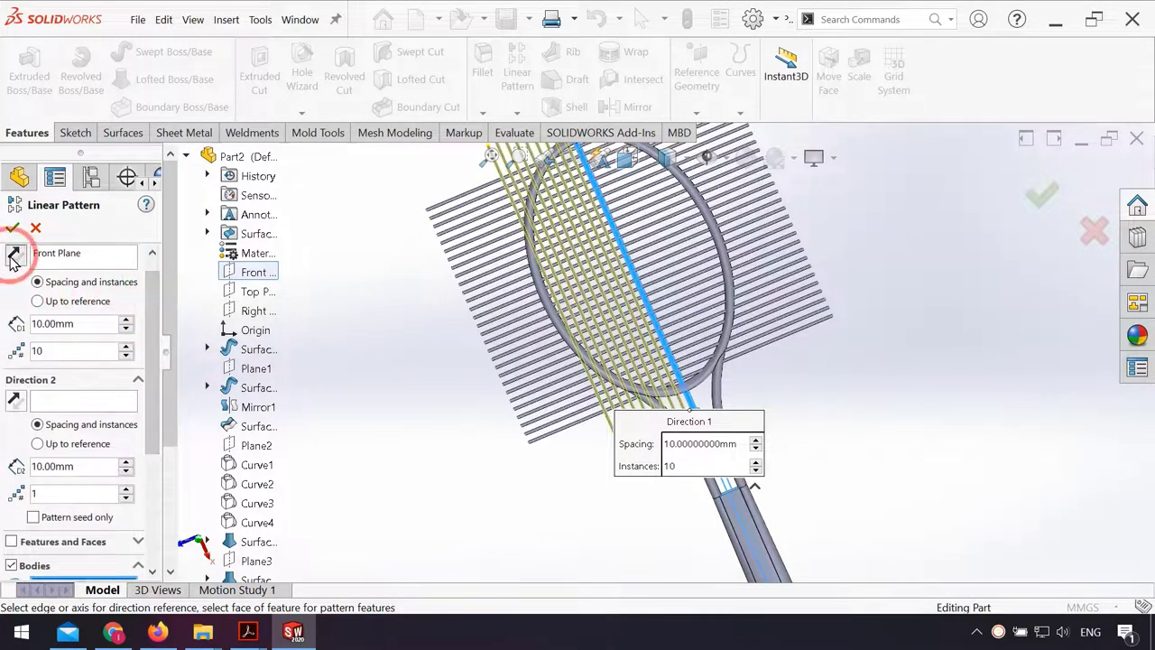
{"action": "left_click", "coordinate": [13, 256]}
Step: Accept the second pattern and start a Trim Surface with Fillet1 as the trim tool
{"action": "left_click", "coordinate": [17, 230]}
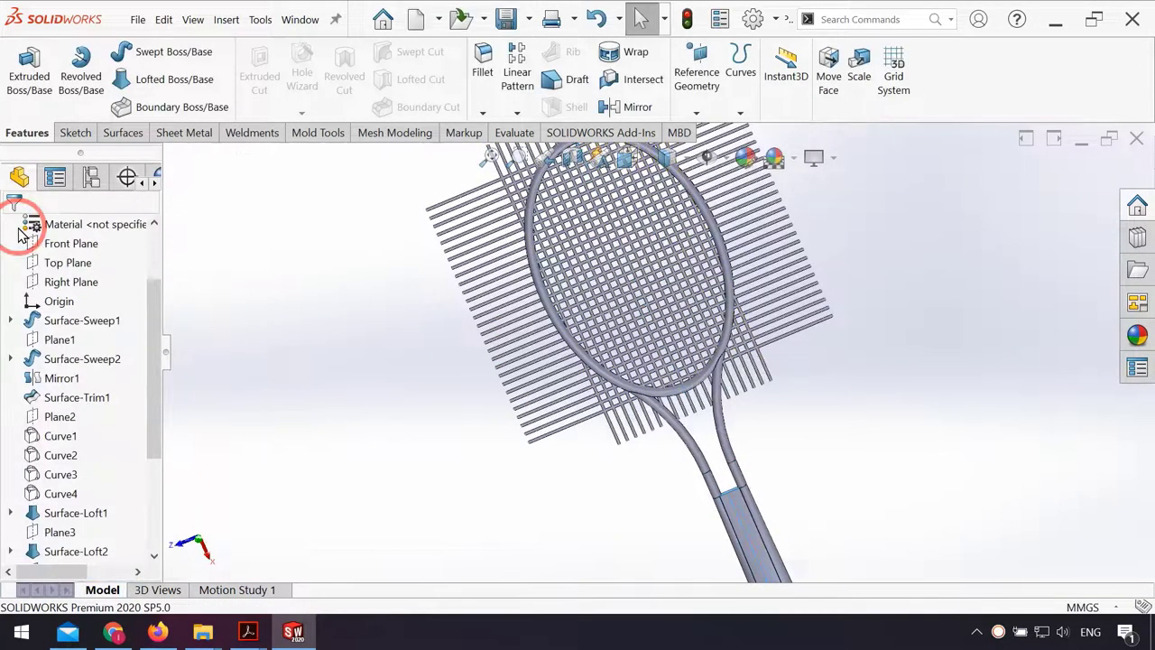
{"action": "scroll", "coordinate": [799, 400], "scroll_direction": "down", "scroll_amount": 2}
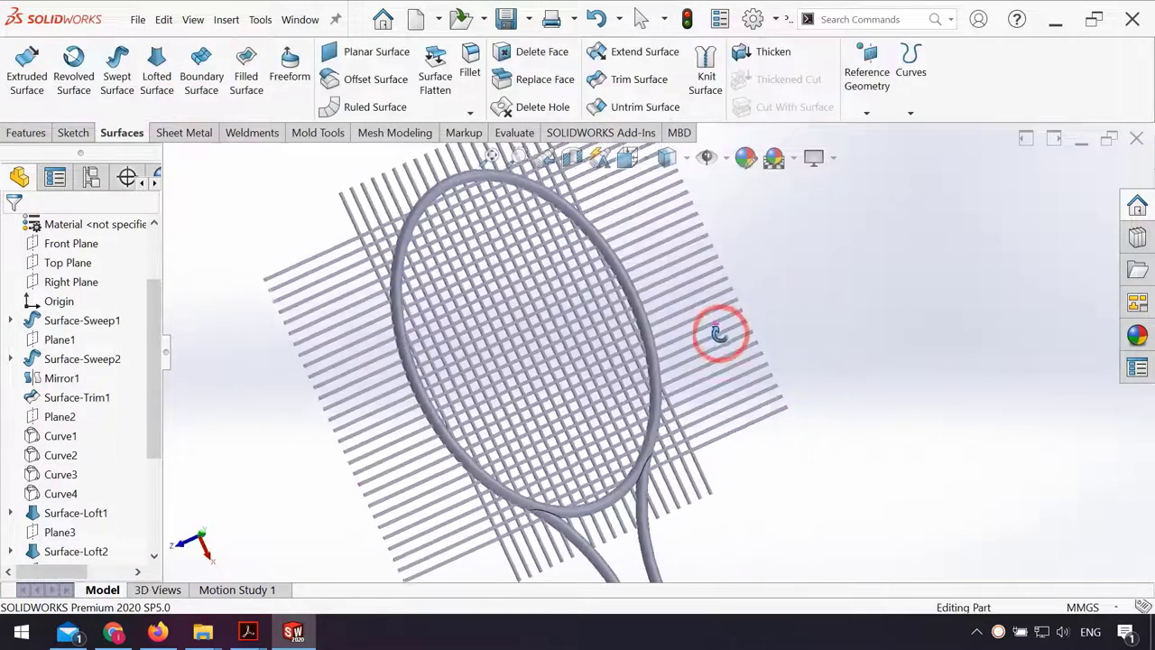
{"action": "left_click", "coordinate": [629, 86]}
{"action": "left_click", "coordinate": [52, 273]}
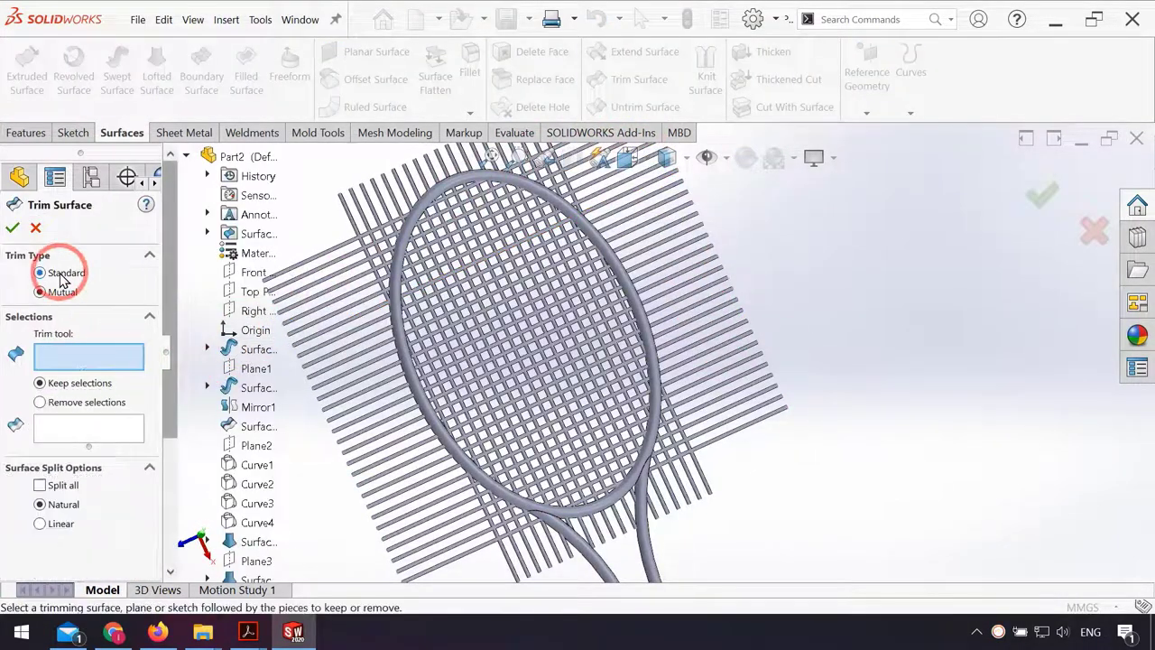
{"action": "left_click", "coordinate": [265, 411]}
{"action": "left_click", "coordinate": [422, 411]}
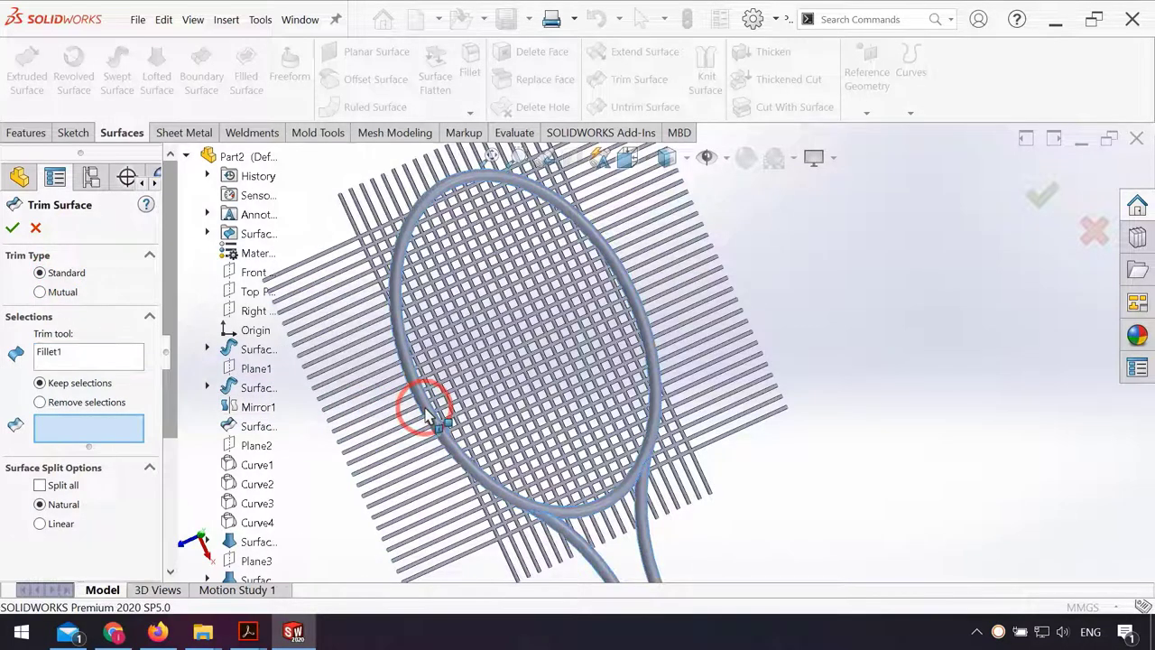
{"action": "left_click", "coordinate": [97, 432]}
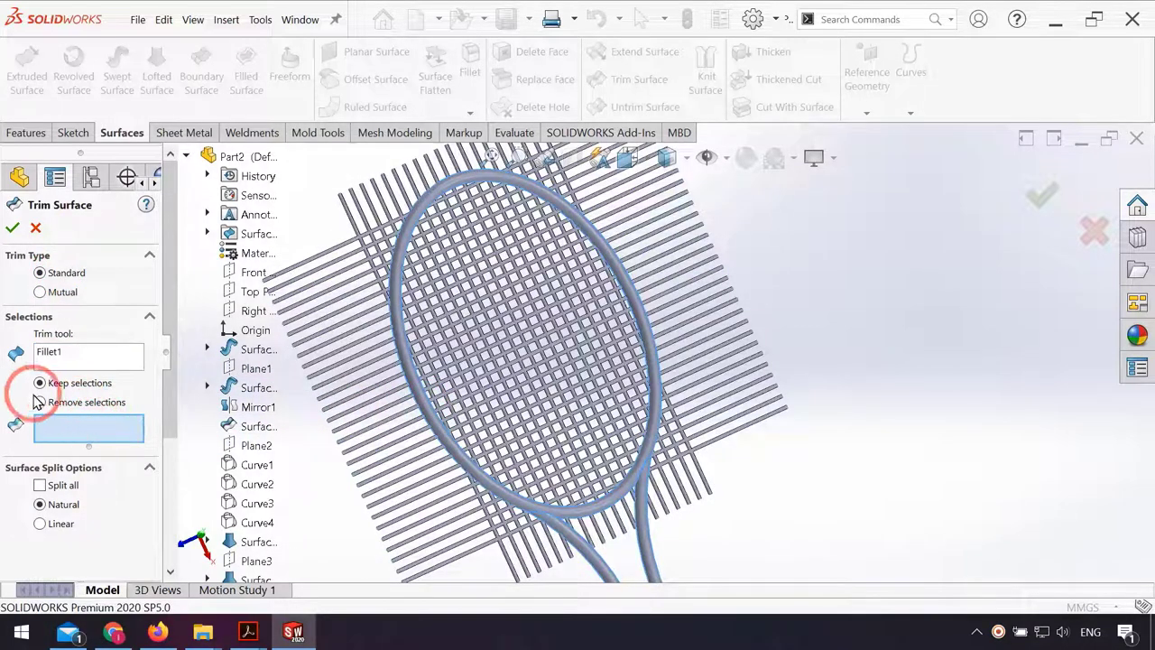
Step: Keep the string pieces across the upper head, working from left to right
{"action": "scroll", "coordinate": [444, 257], "scroll_direction": "down", "scroll_amount": 2}
{"action": "scroll", "coordinate": [470, 217], "scroll_direction": "down", "scroll_amount": 3}
{"action": "scroll", "coordinate": [488, 219], "scroll_direction": "down", "scroll_amount": 2}
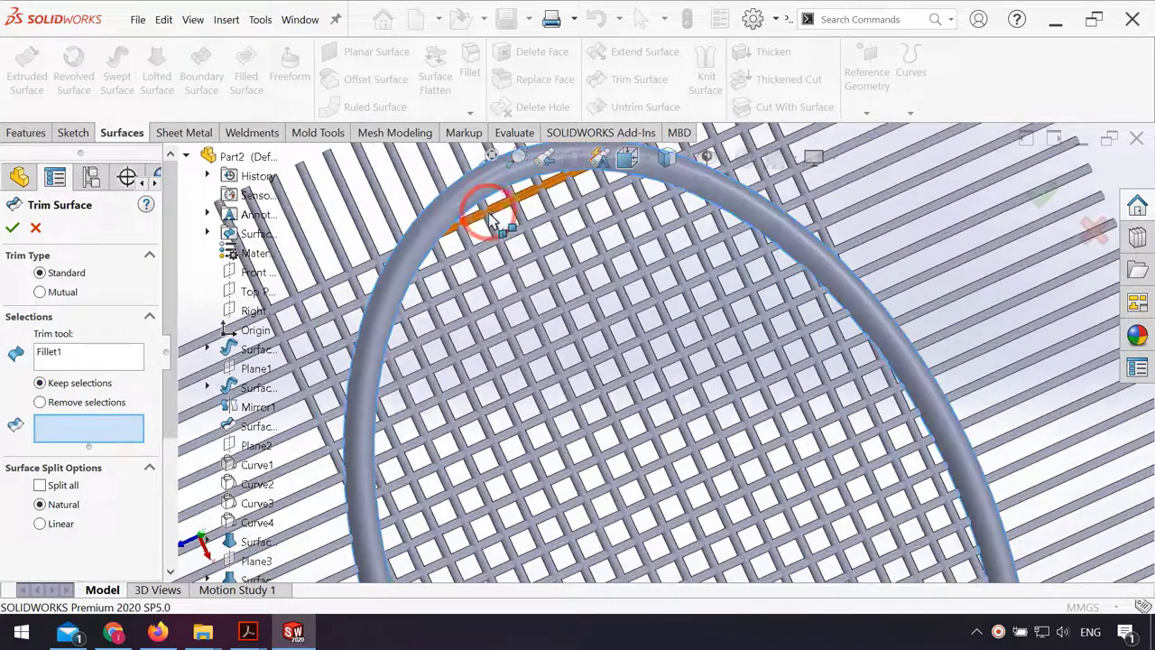
{"action": "left_click", "coordinate": [522, 220]}
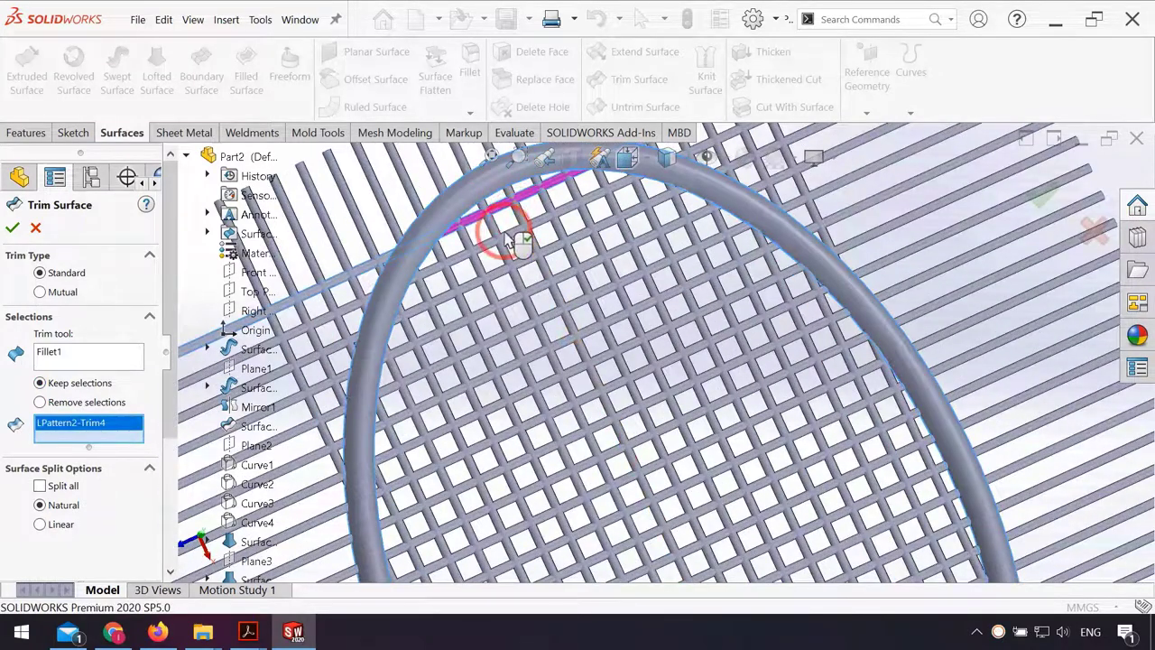
{"action": "left_click", "coordinate": [436, 295]}
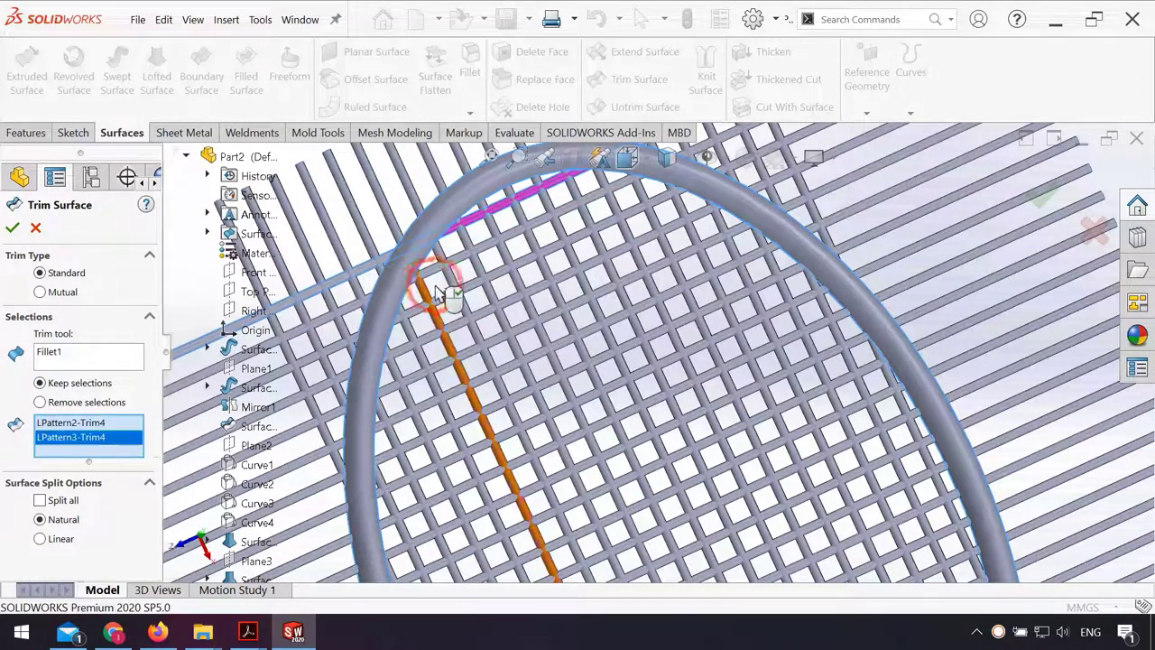
{"action": "left_click", "coordinate": [465, 290]}
{"action": "left_click", "coordinate": [504, 264]}
{"action": "left_click", "coordinate": [531, 255]}
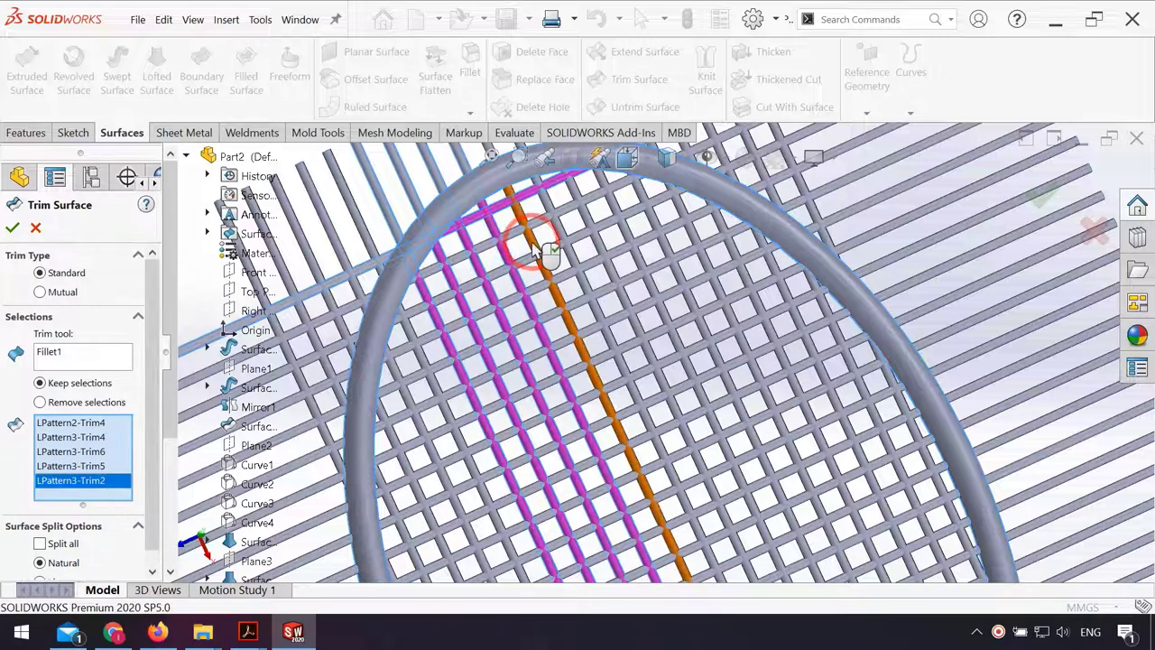
{"action": "left_click", "coordinate": [561, 238]}
{"action": "left_click", "coordinate": [582, 233]}
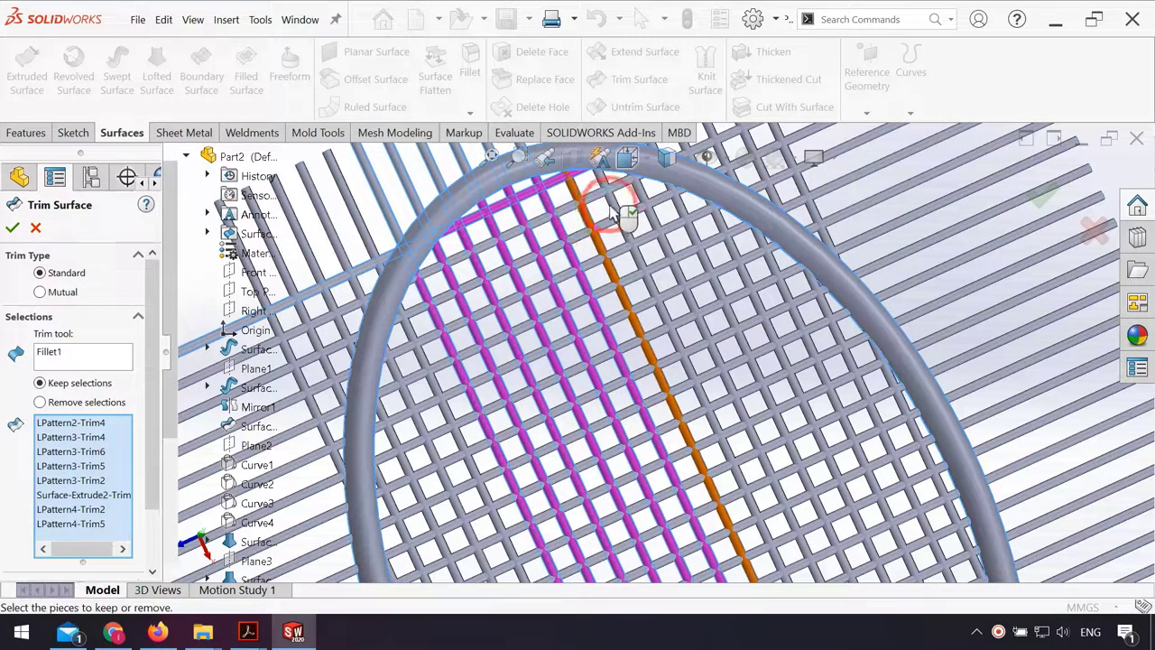
{"action": "left_click", "coordinate": [611, 206]}
{"action": "left_click", "coordinate": [633, 198]}
{"action": "left_click", "coordinate": [664, 201]}
Step: Keep the string pieces near the top rim and along the right and left rims
{"action": "left_click", "coordinate": [693, 215]}
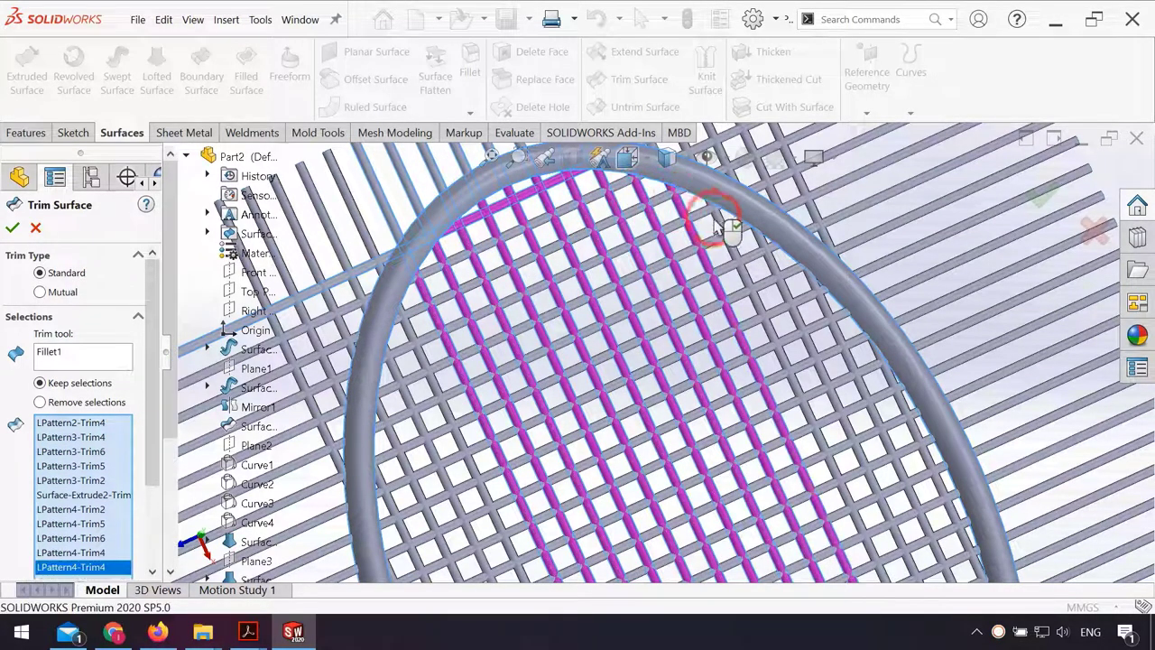
{"action": "left_click", "coordinate": [727, 222]}
{"action": "left_click", "coordinate": [749, 235]}
{"action": "left_click", "coordinate": [828, 309]}
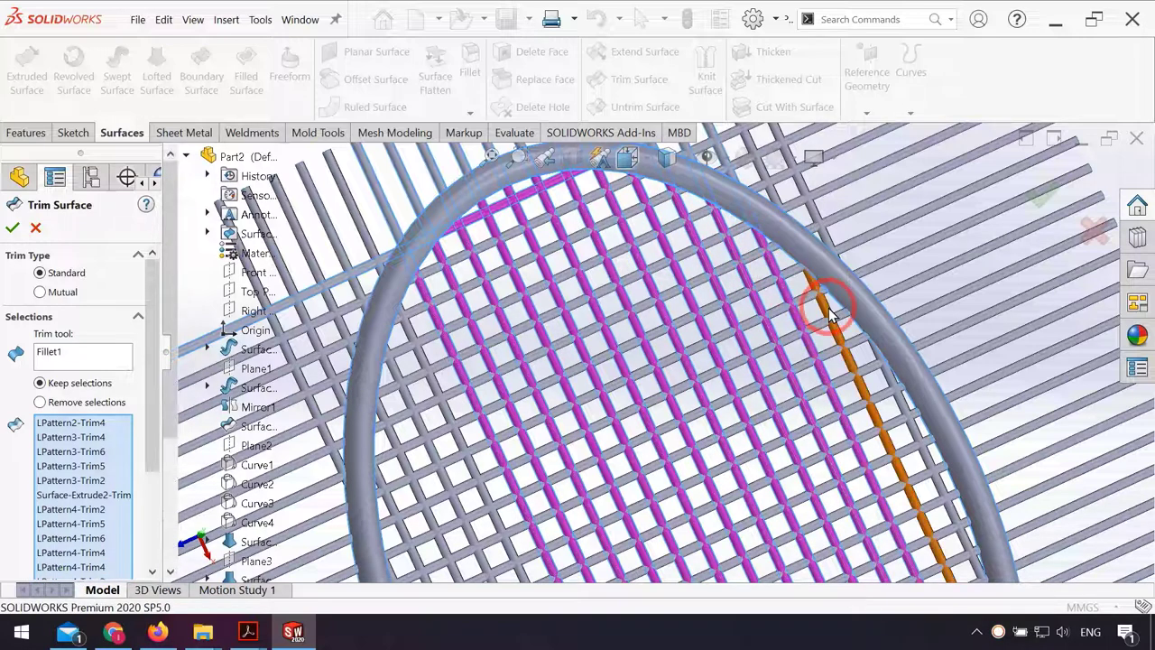
{"action": "left_click", "coordinate": [413, 336]}
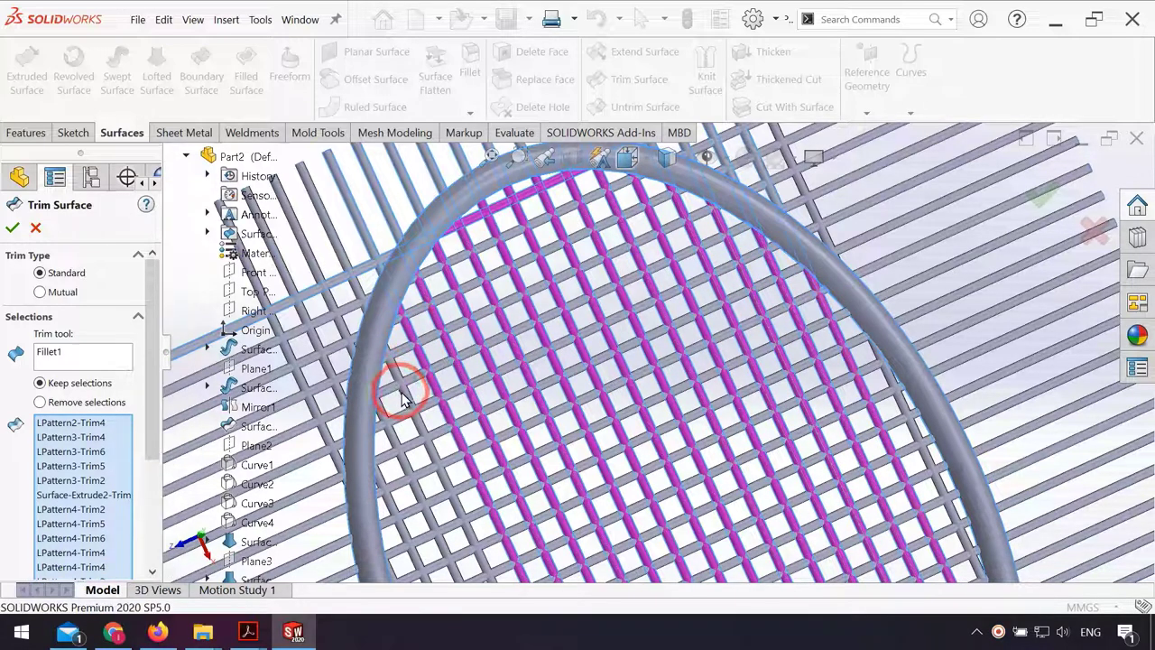
{"action": "left_click", "coordinate": [396, 493]}
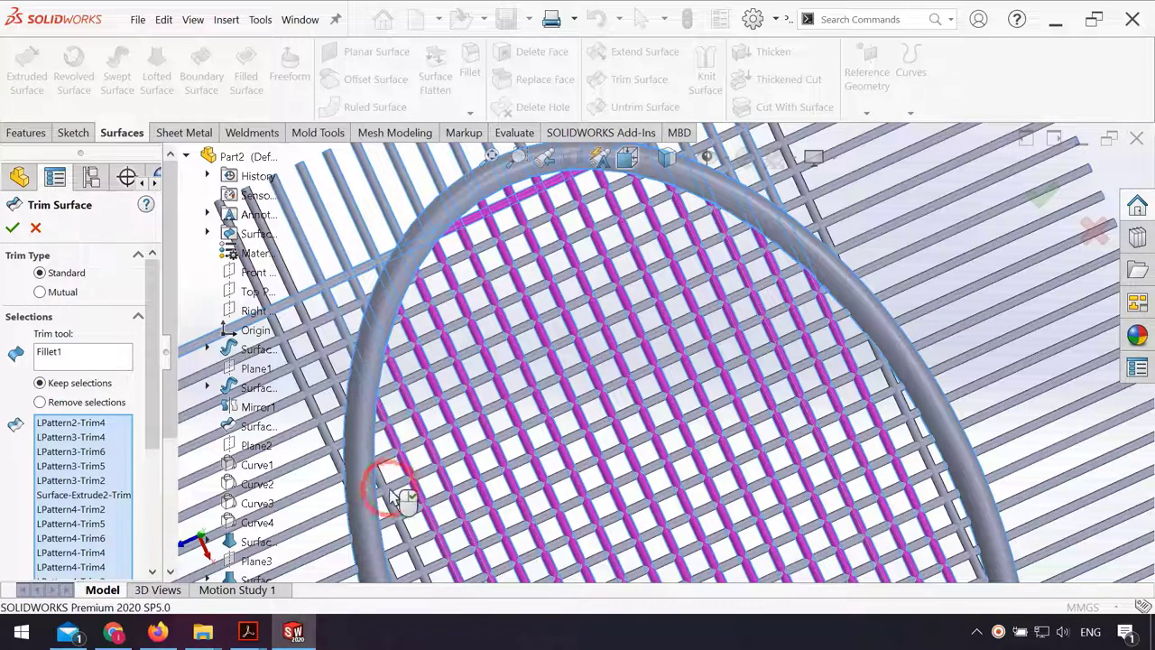
{"action": "left_click", "coordinate": [533, 283]}
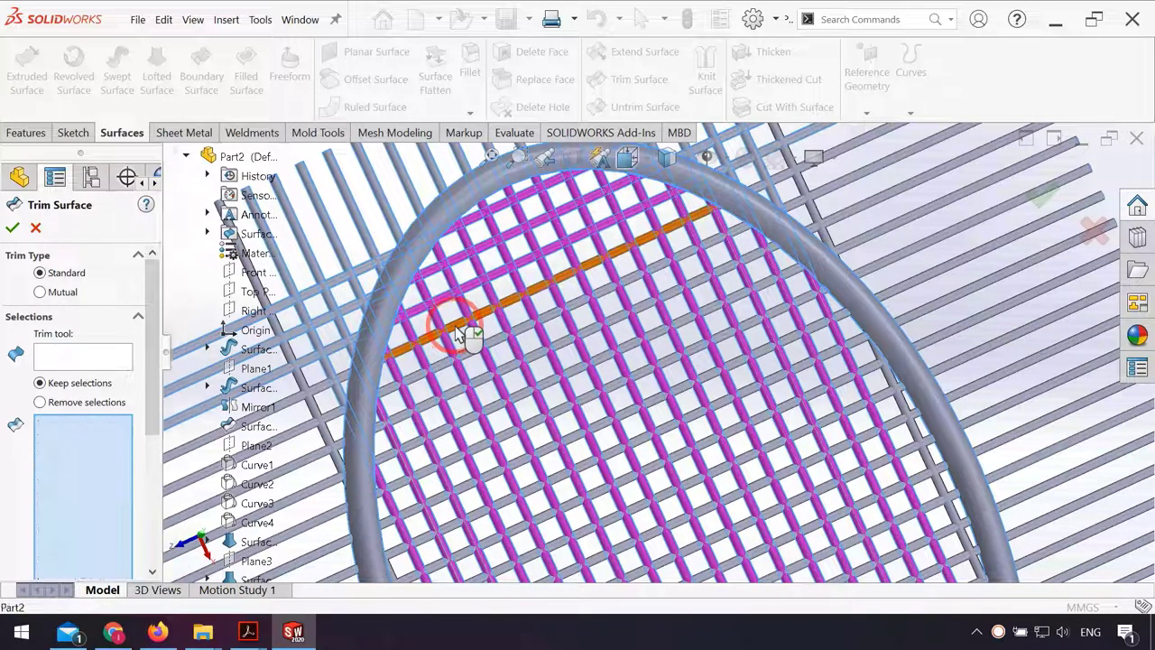
Step: Keep the crosswise string pieces in the upper head and along the left rim
{"action": "left_click", "coordinate": [481, 388]}
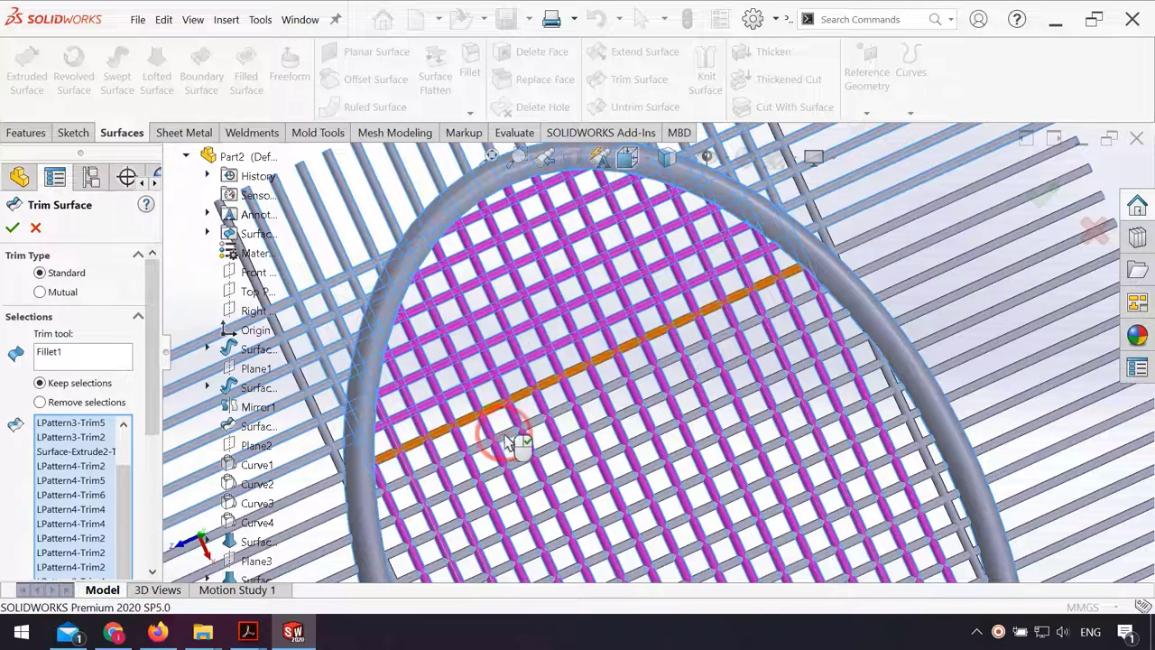
{"action": "left_click", "coordinate": [510, 437]}
{"action": "left_click", "coordinate": [522, 468]}
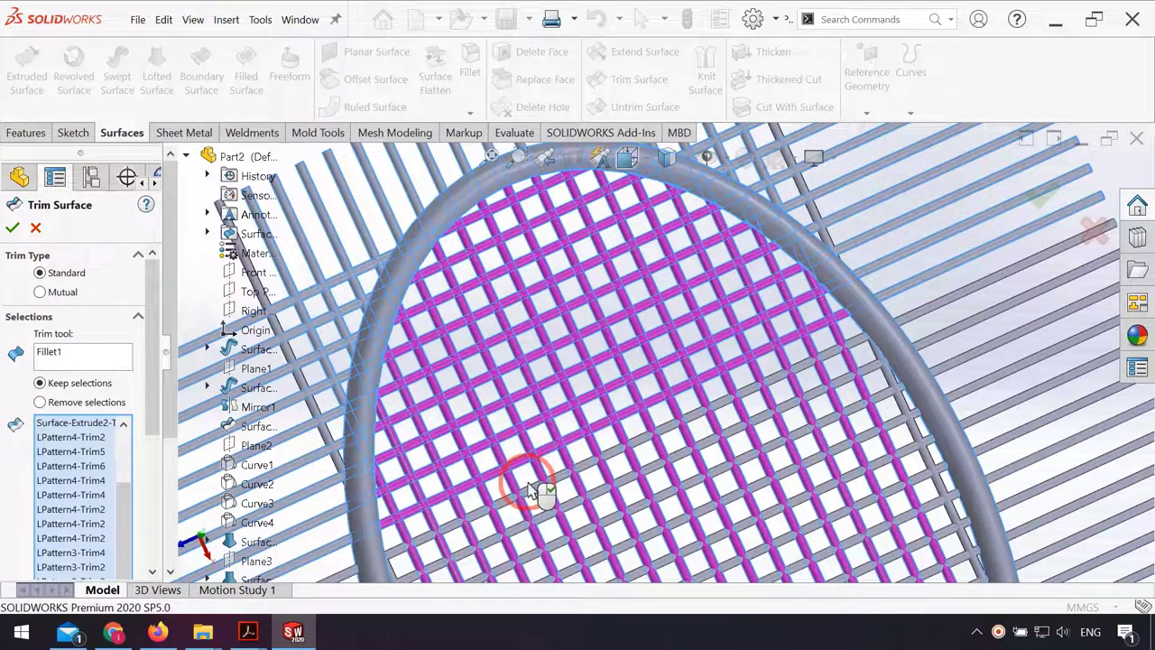
{"action": "scroll", "coordinate": [541, 487], "scroll_direction": "up", "scroll_amount": 2}
{"action": "scroll", "coordinate": [567, 488], "scroll_direction": "up", "scroll_amount": 3}
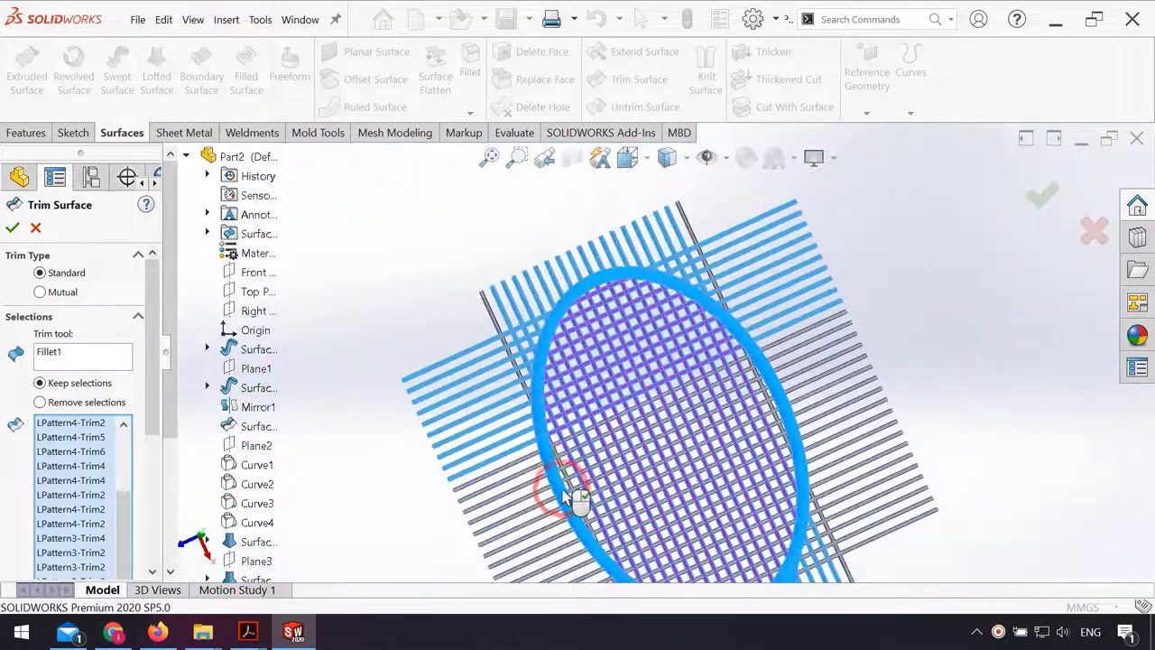
{"action": "scroll", "coordinate": [578, 496], "scroll_direction": "down", "scroll_amount": 4}
{"action": "scroll", "coordinate": [607, 408], "scroll_direction": "down", "scroll_amount": 2}
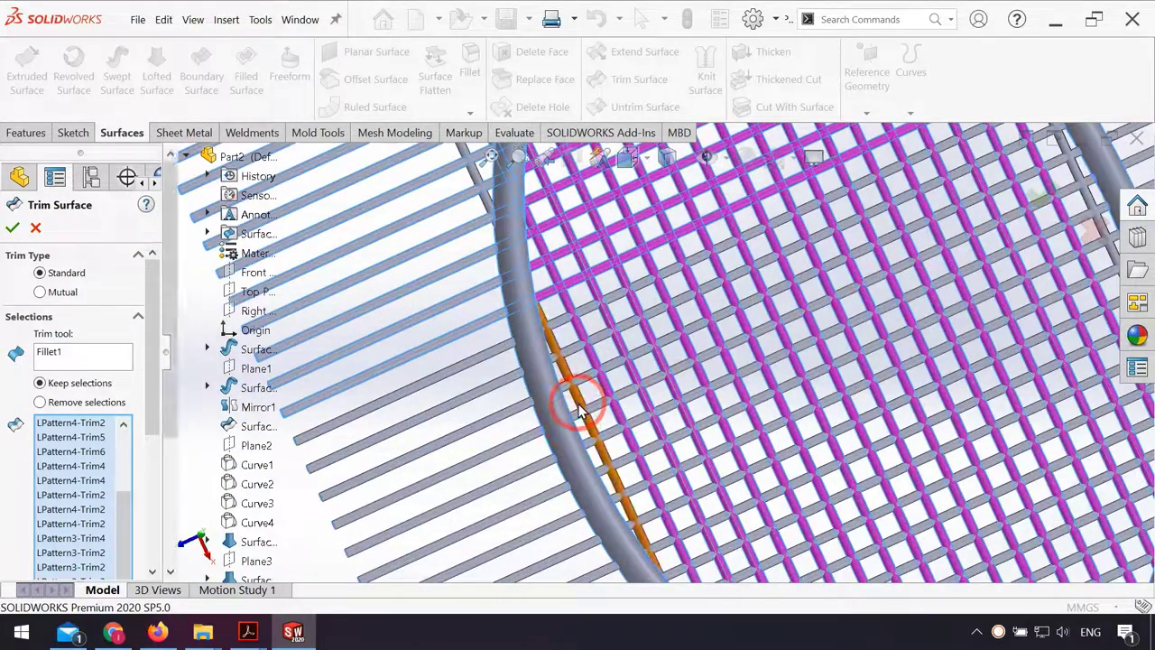
{"action": "left_click", "coordinate": [591, 383]}
{"action": "left_click", "coordinate": [583, 361]}
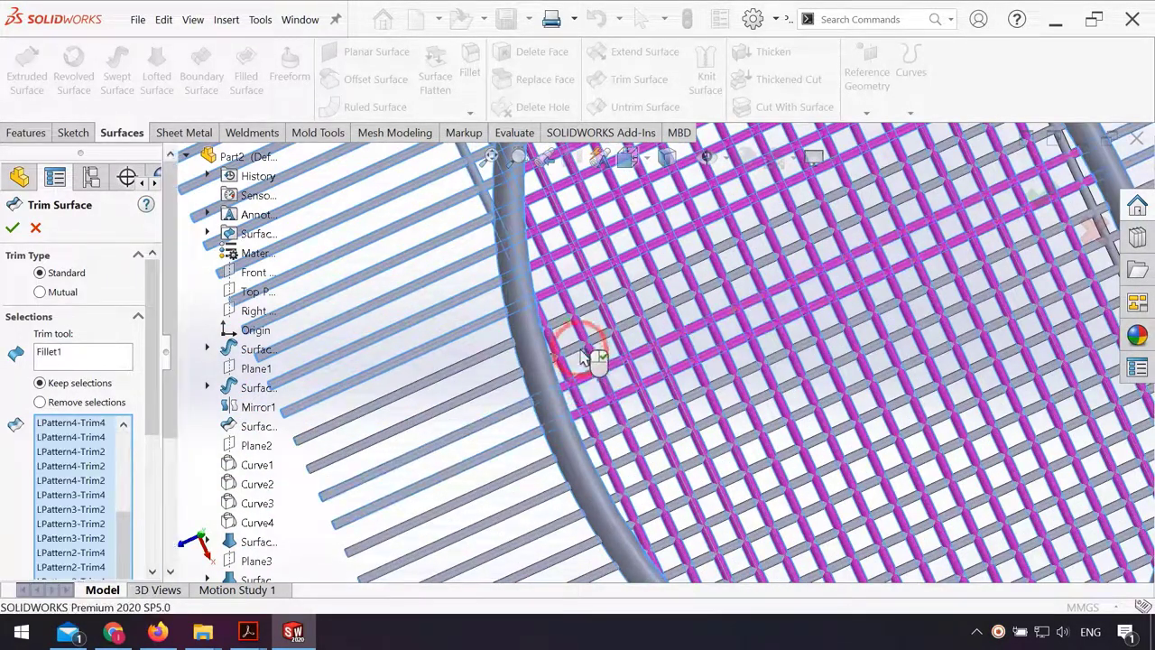
{"action": "left_click", "coordinate": [580, 349]}
{"action": "left_click", "coordinate": [611, 440]}
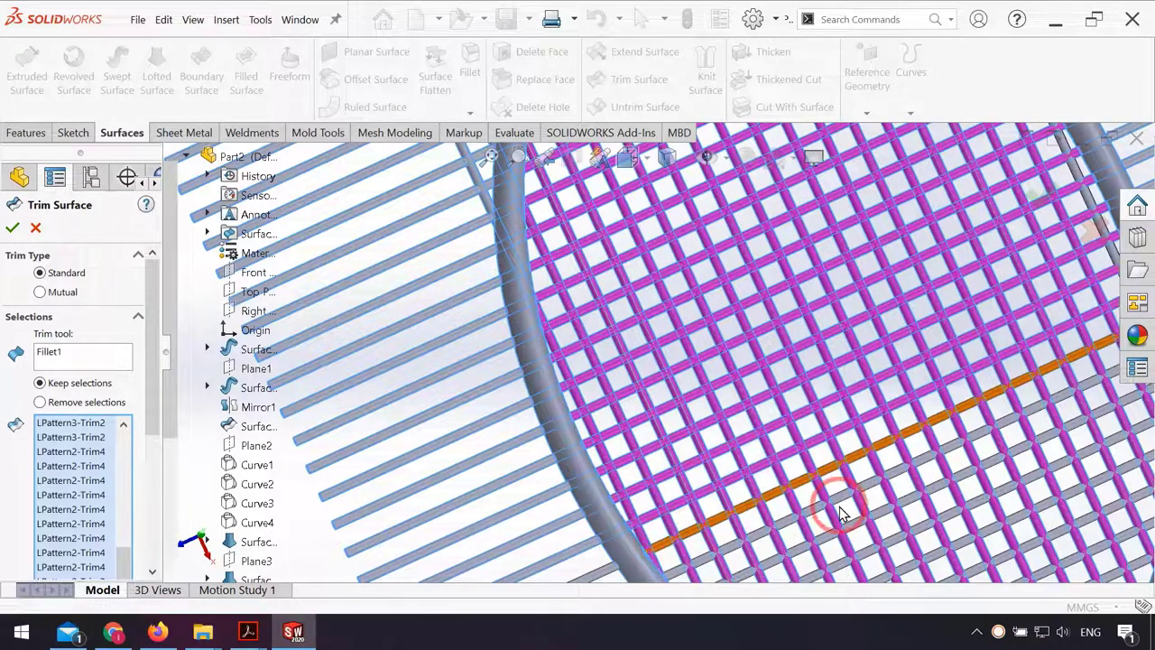
Step: Keep the string pieces near the frame bottom and the crosswise strings across the lower head
{"action": "scroll", "coordinate": [841, 512], "scroll_direction": "up", "scroll_amount": 5}
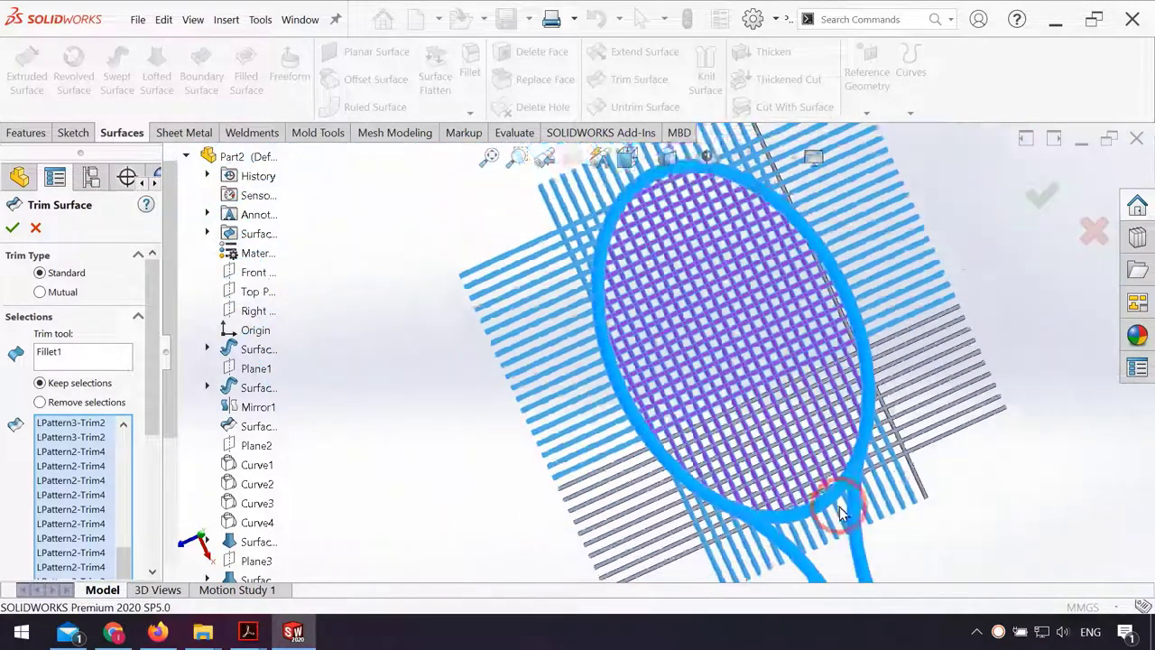
{"action": "scroll", "coordinate": [722, 469], "scroll_direction": "down", "scroll_amount": 5}
{"action": "left_click", "coordinate": [646, 449]}
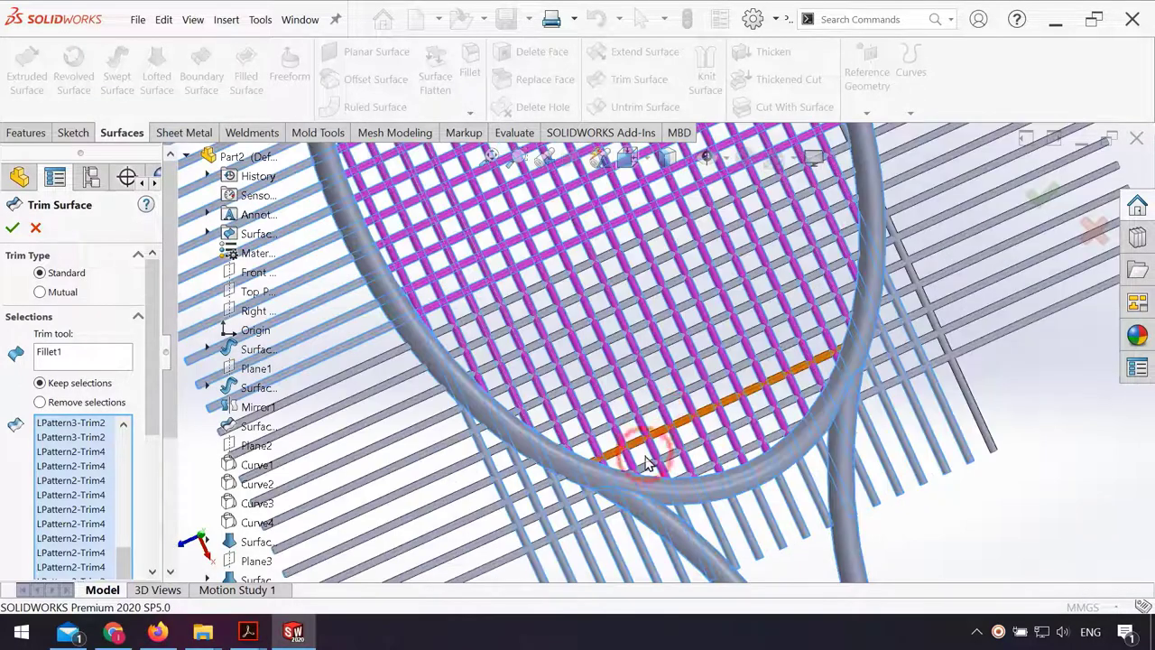
{"action": "left_click", "coordinate": [688, 431]}
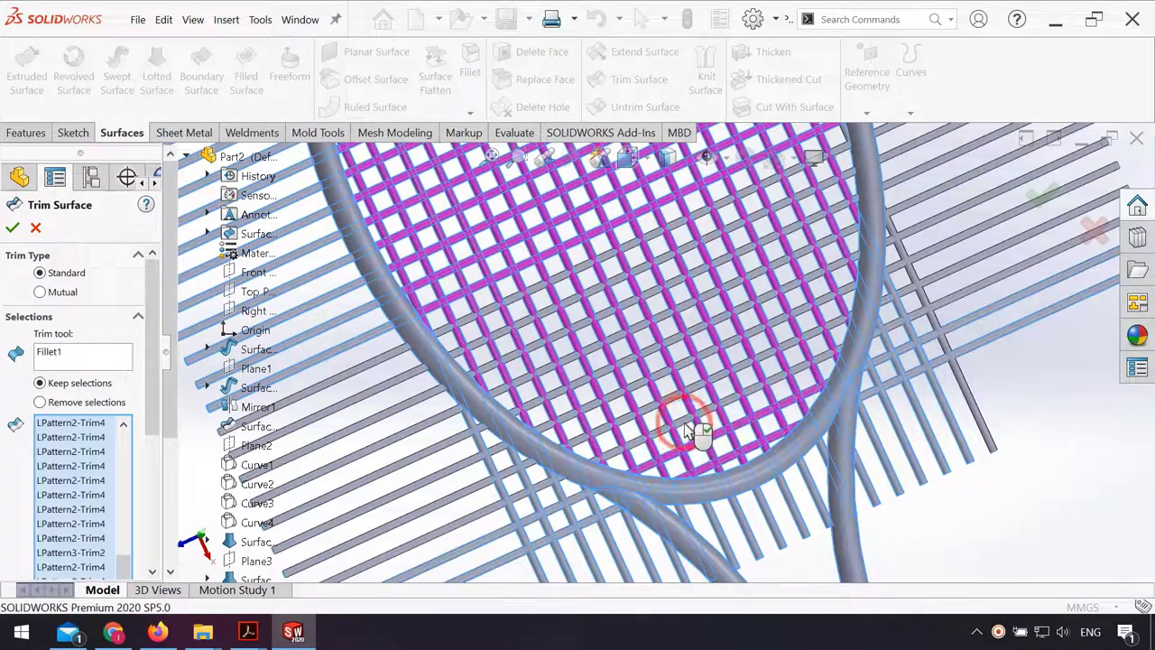
{"action": "left_click", "coordinate": [665, 383]}
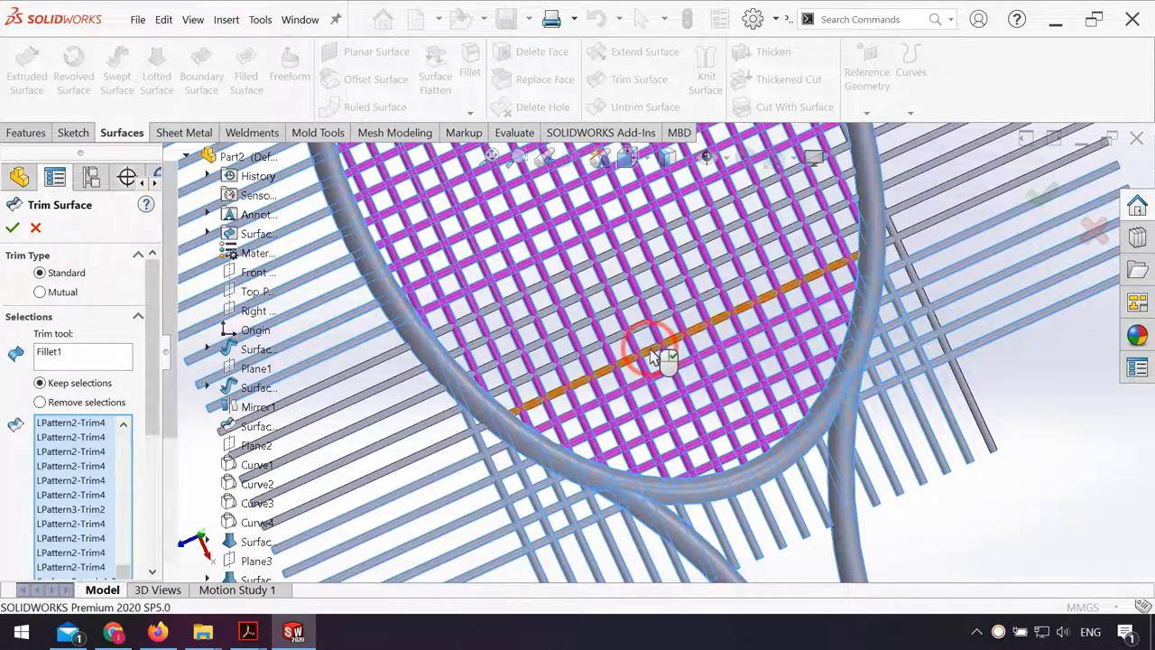
{"action": "left_click", "coordinate": [634, 325]}
{"action": "left_click", "coordinate": [623, 309]}
{"action": "left_click", "coordinate": [620, 283]}
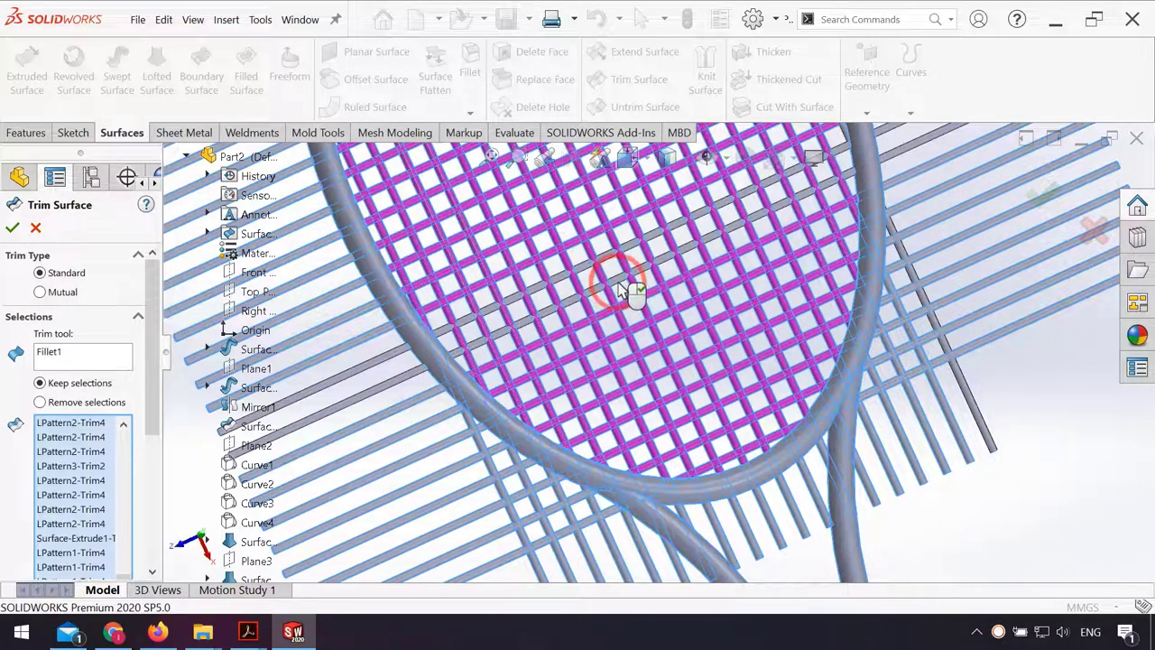
{"action": "left_click", "coordinate": [607, 259]}
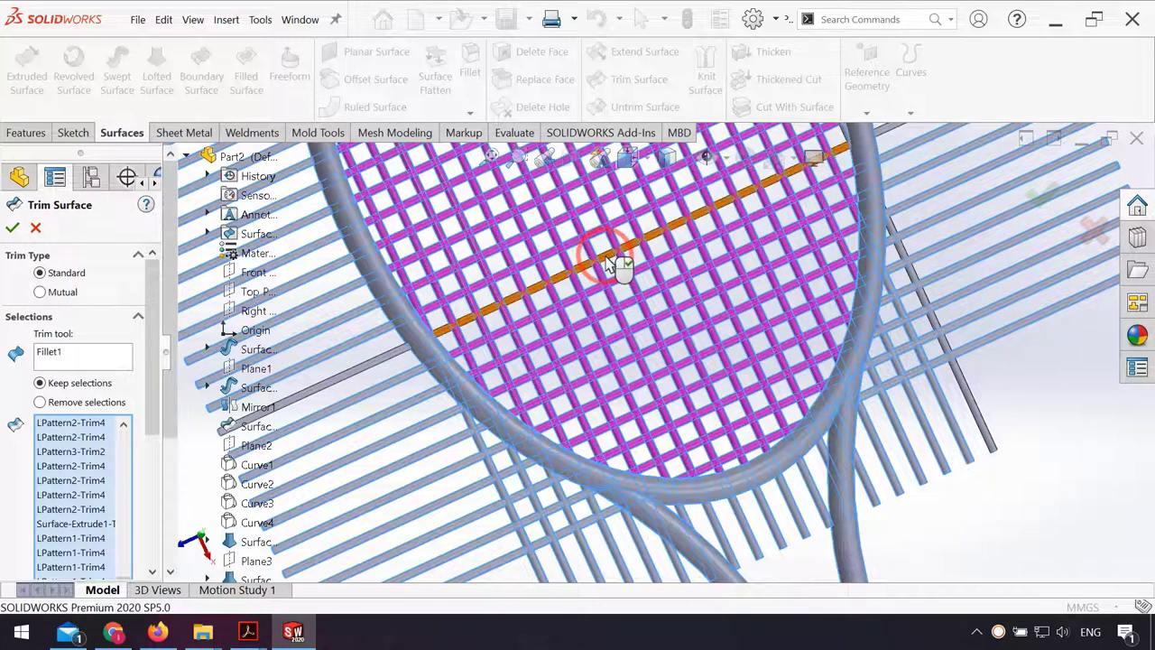
Step: Keep the last string piece by the upper right rim
{"action": "scroll", "coordinate": [820, 207], "scroll_direction": "up", "scroll_amount": 3}
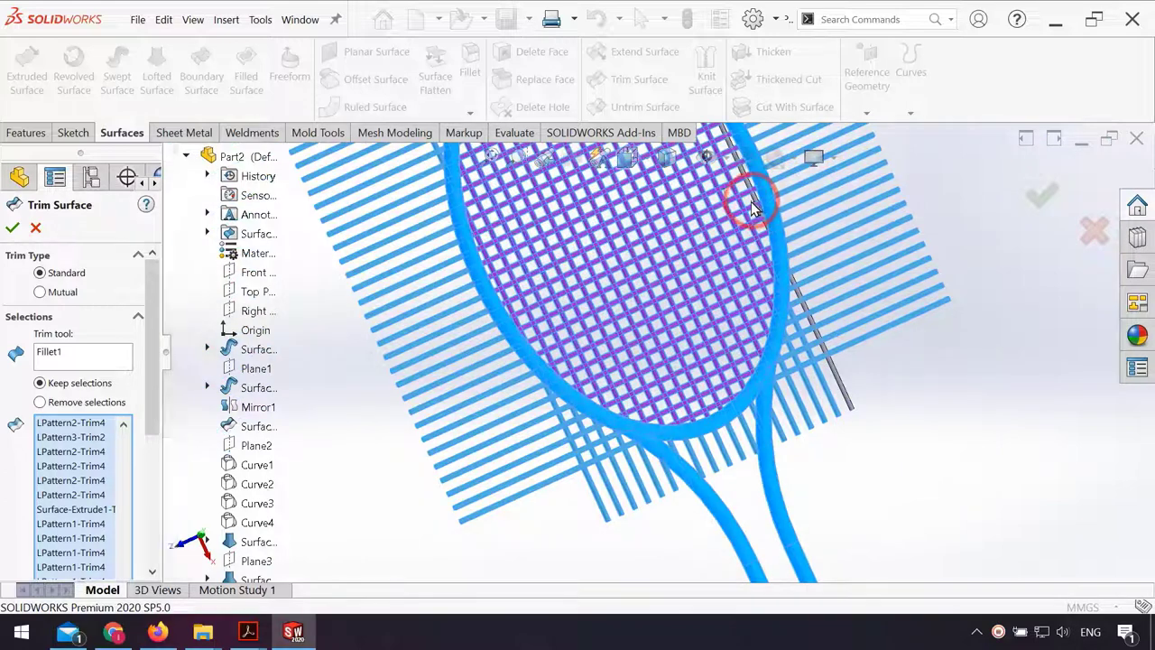
{"action": "scroll", "coordinate": [755, 207], "scroll_direction": "down", "scroll_amount": 3}
{"action": "left_click", "coordinate": [729, 229]}
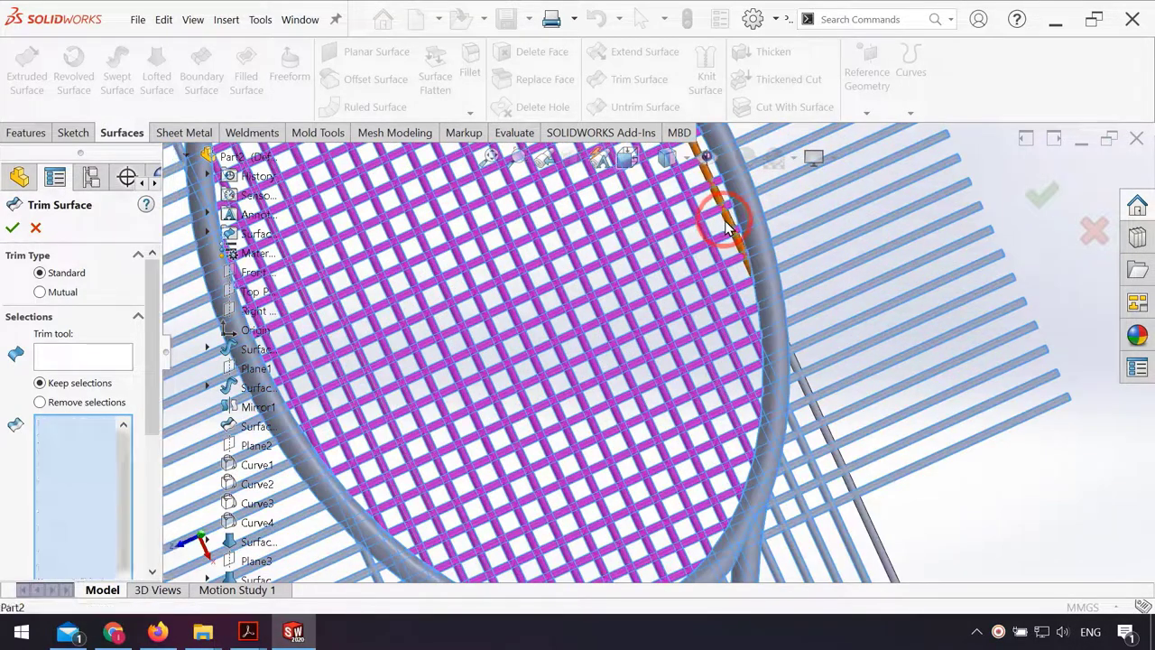
{"action": "scroll", "coordinate": [596, 341], "scroll_direction": "up", "scroll_amount": 5}
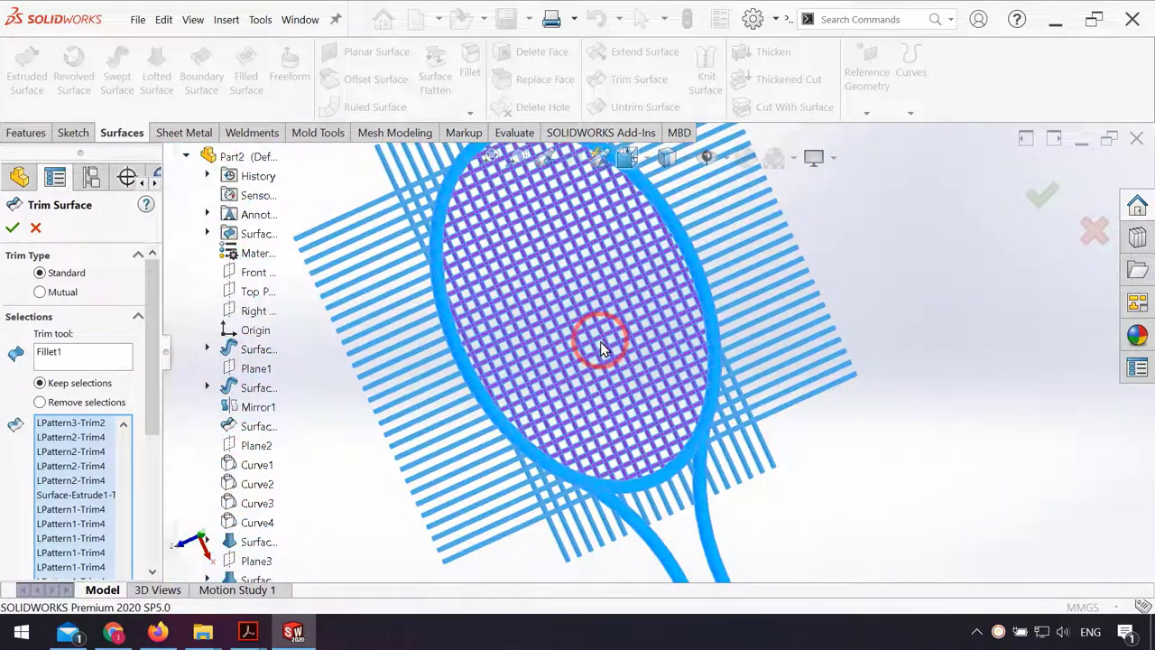
{"action": "scroll", "coordinate": [600, 341], "scroll_direction": "up", "scroll_amount": 3}
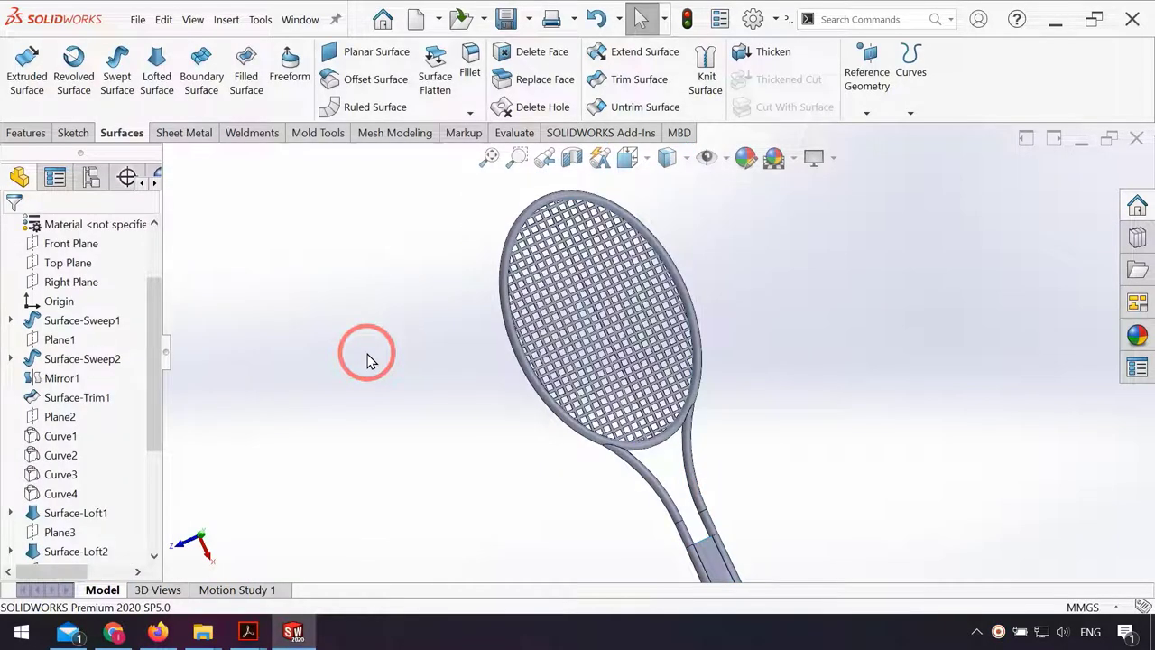
Step: Orbit and zoom to inspect the finished racket with its trimmed crossed string grid
{"action": "mouse_move", "coordinate": [695, 405]}
{"action": "middle_mouse_down"}
{"action": "mouse_move", "coordinate": [792, 426]}
{"action": "mouse_move", "coordinate": [750, 498]}
{"action": "middle_mouse_up"}
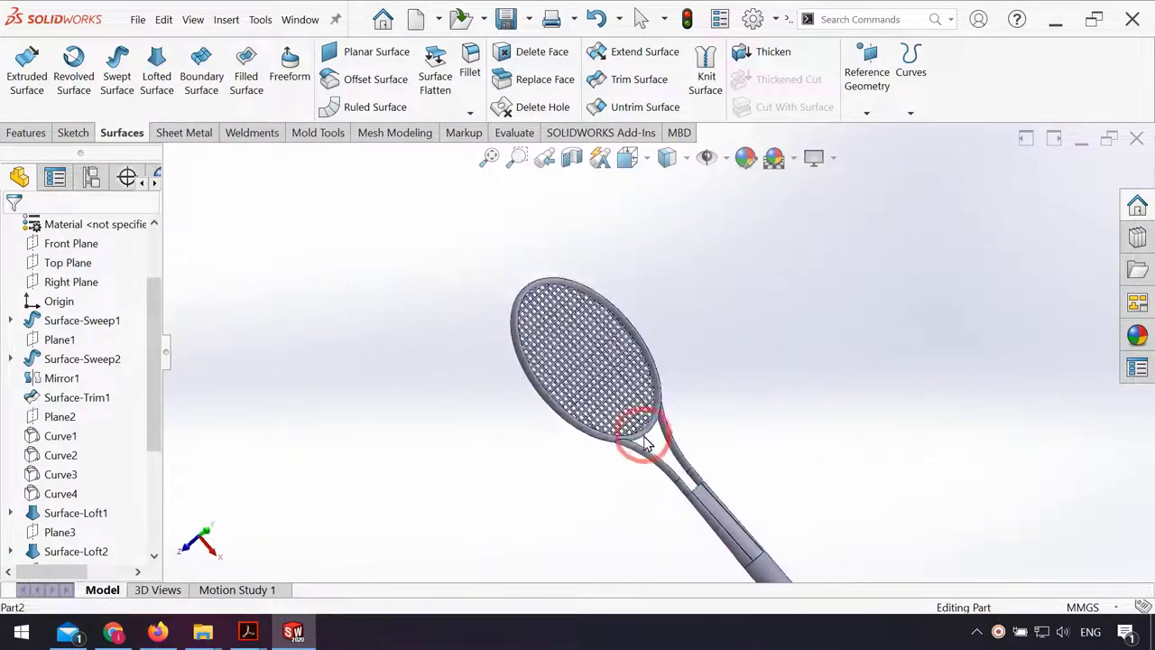
{"action": "scroll", "coordinate": [700, 471], "scroll_direction": "down", "scroll_amount": 2}
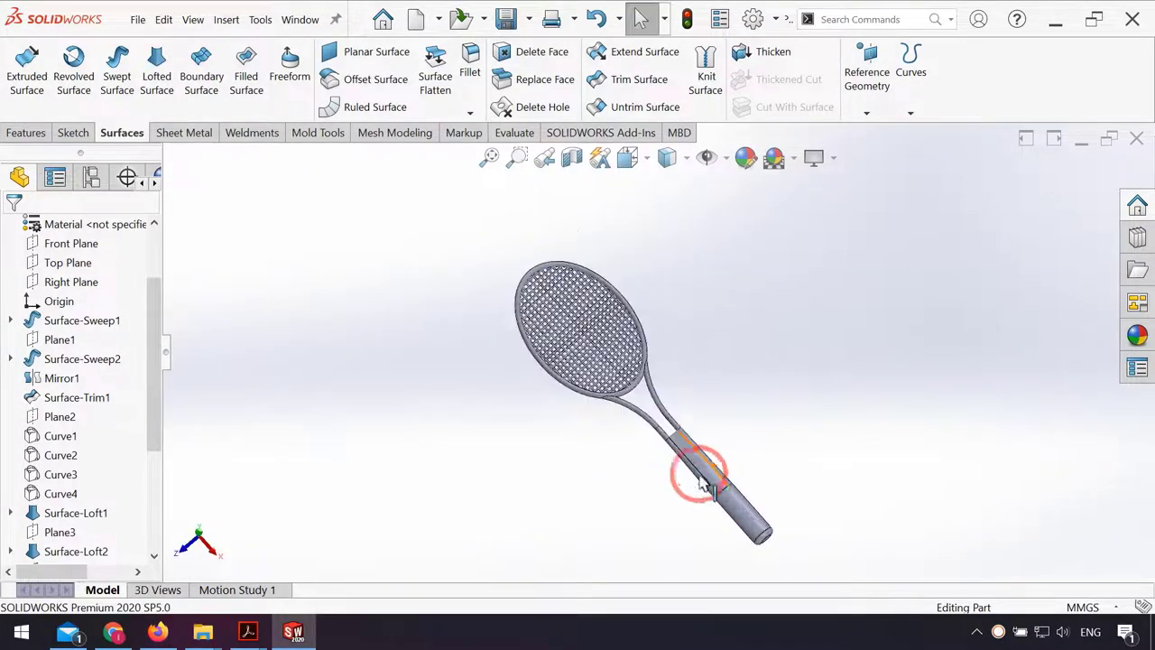
{"action": "scroll", "coordinate": [722, 464], "scroll_direction": "down", "scroll_amount": 2}
{"action": "scroll", "coordinate": [735, 439], "scroll_direction": "up", "scroll_amount": 2}
{"action": "scroll", "coordinate": [606, 304], "scroll_direction": "down", "scroll_amount": 2}
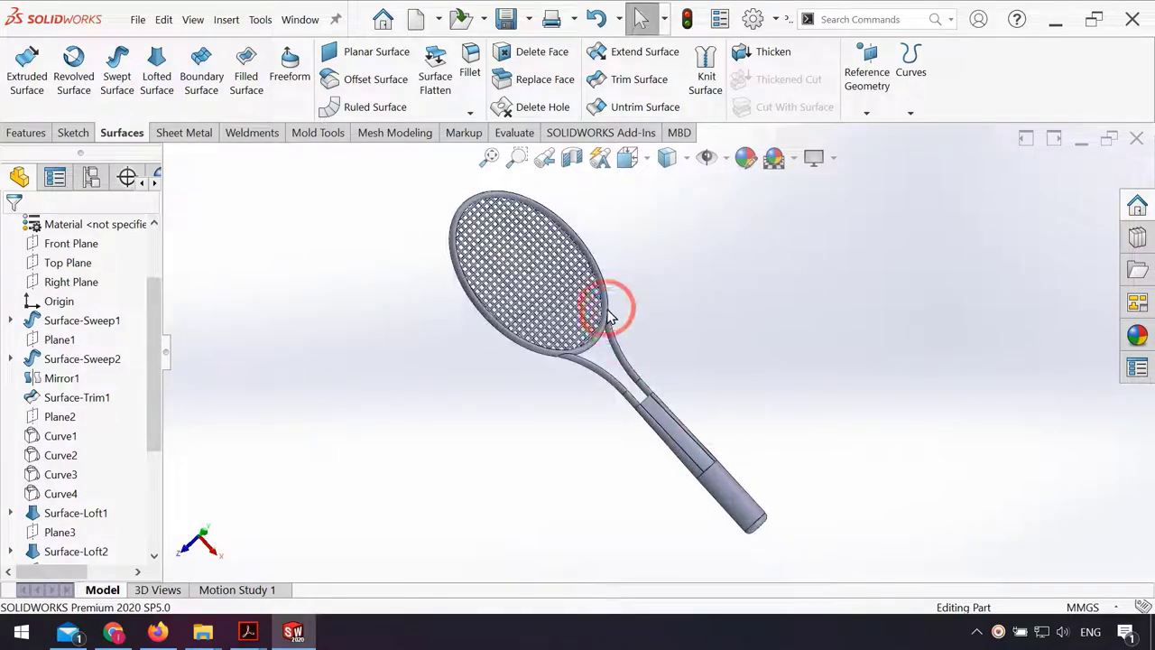